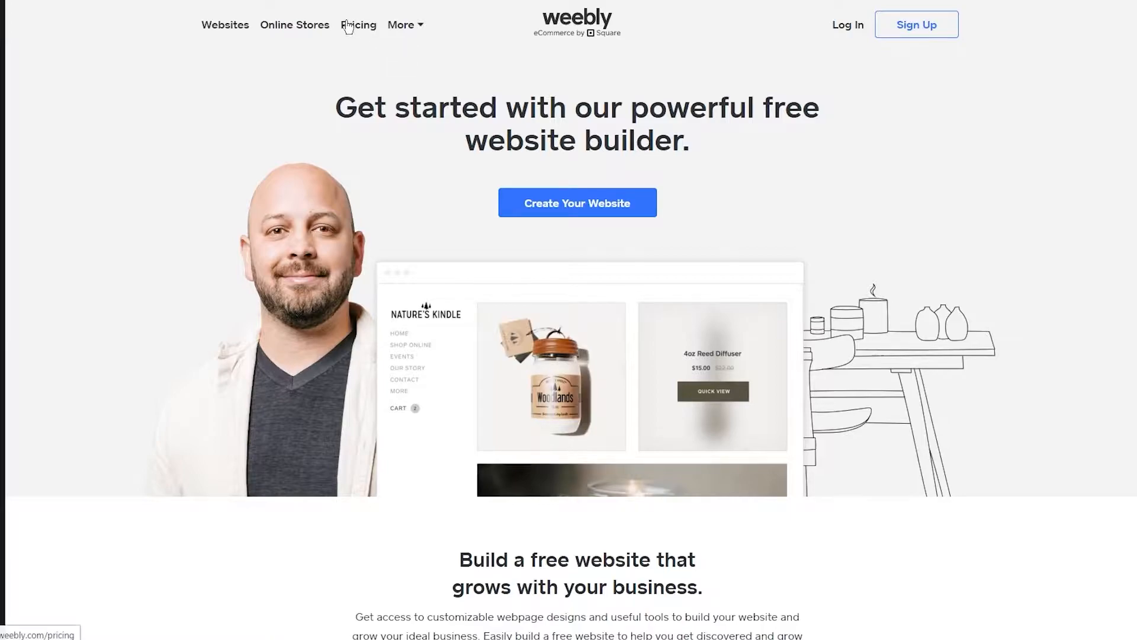
# Open Weebly's Pricing page and look over the Free $0, Personal $10, Professional $12 and Performance $26 plans
pyautogui.click(348, 27)
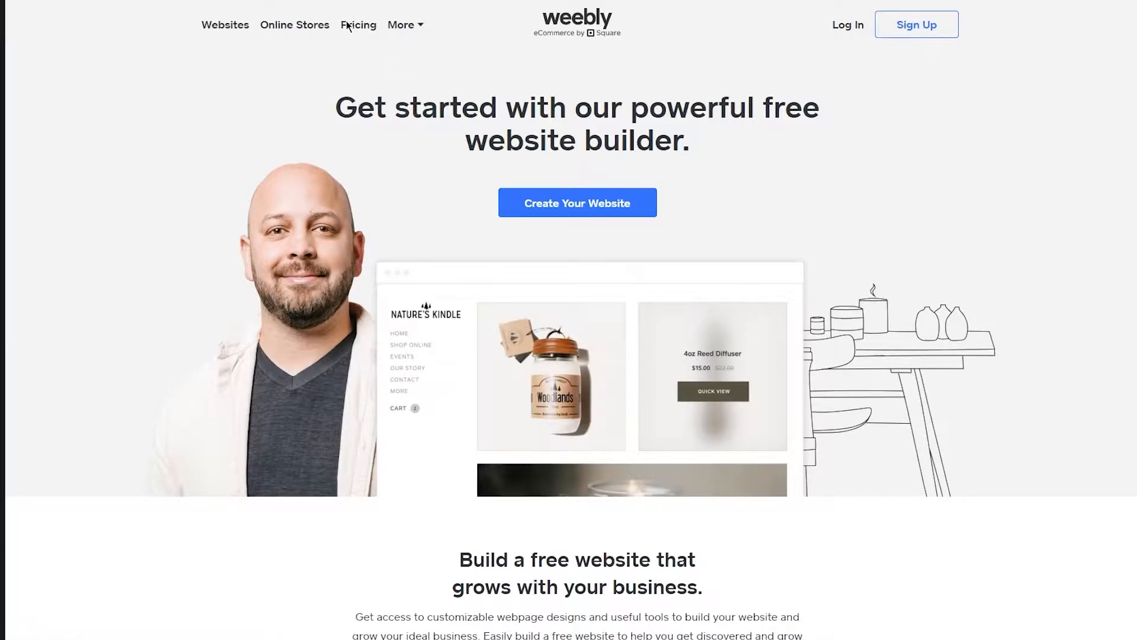
pyautogui.scroll(-20, 364, 346)
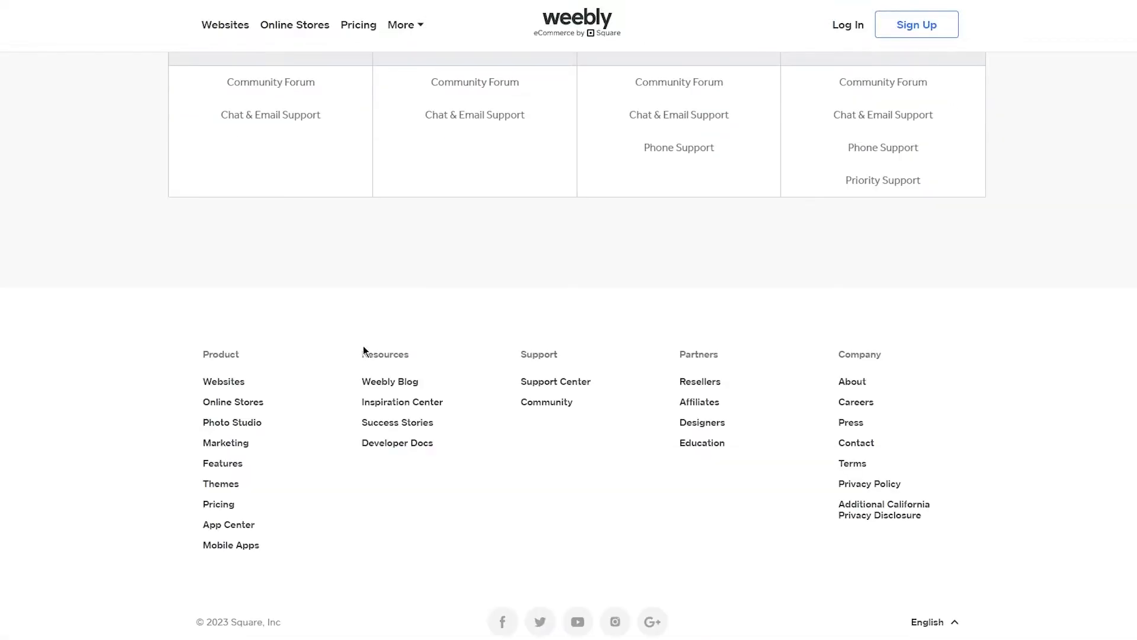
pyautogui.scroll(20, 363, 346)
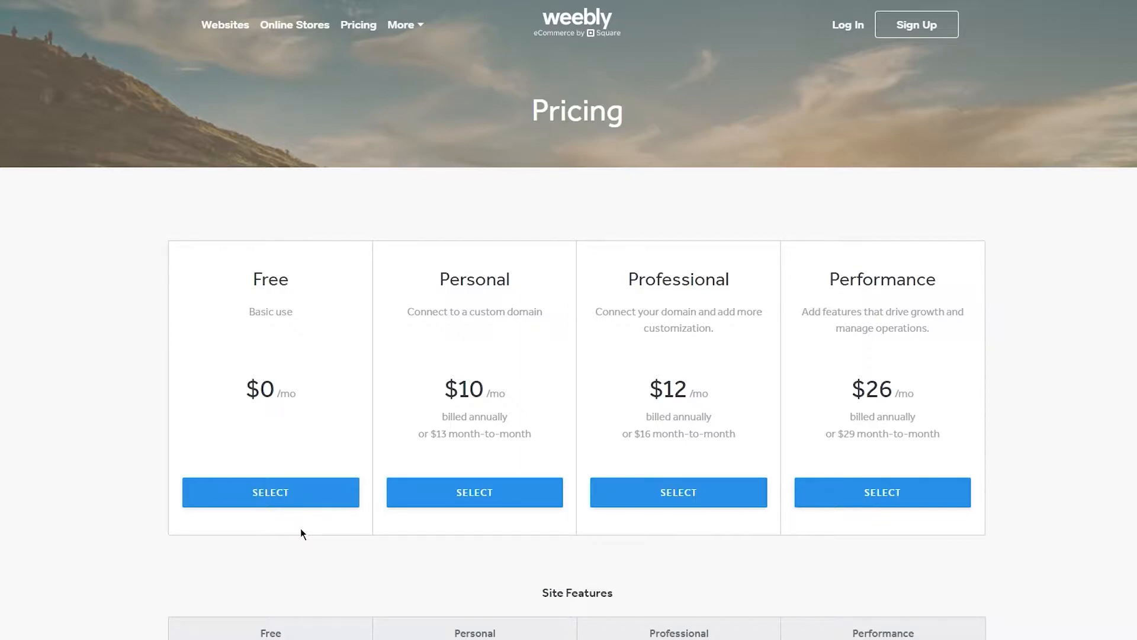
# Choose the Free plan and copy an address from a temporary email site
pyautogui.click(271, 493)
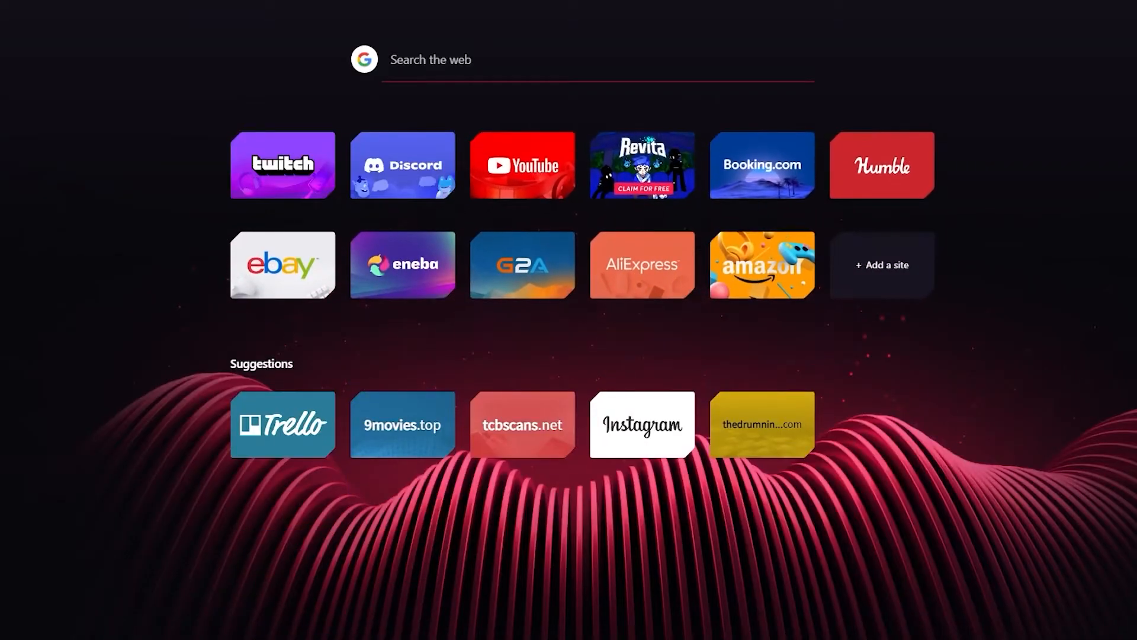
pyautogui.write('temp')
pyautogui.press('Return')
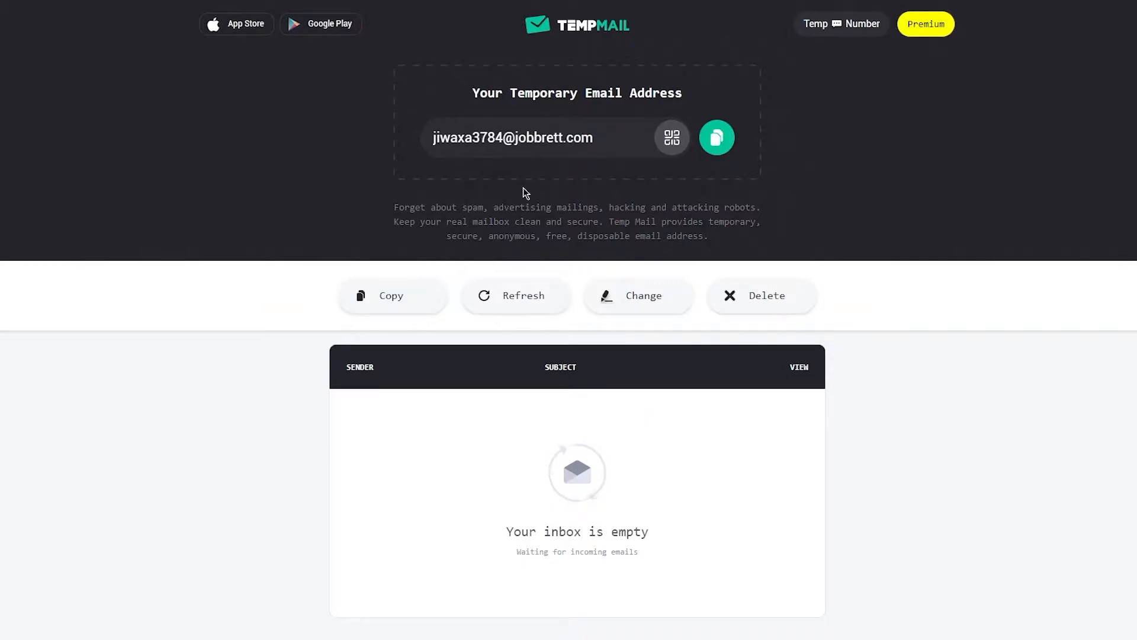
pyautogui.click(714, 142)
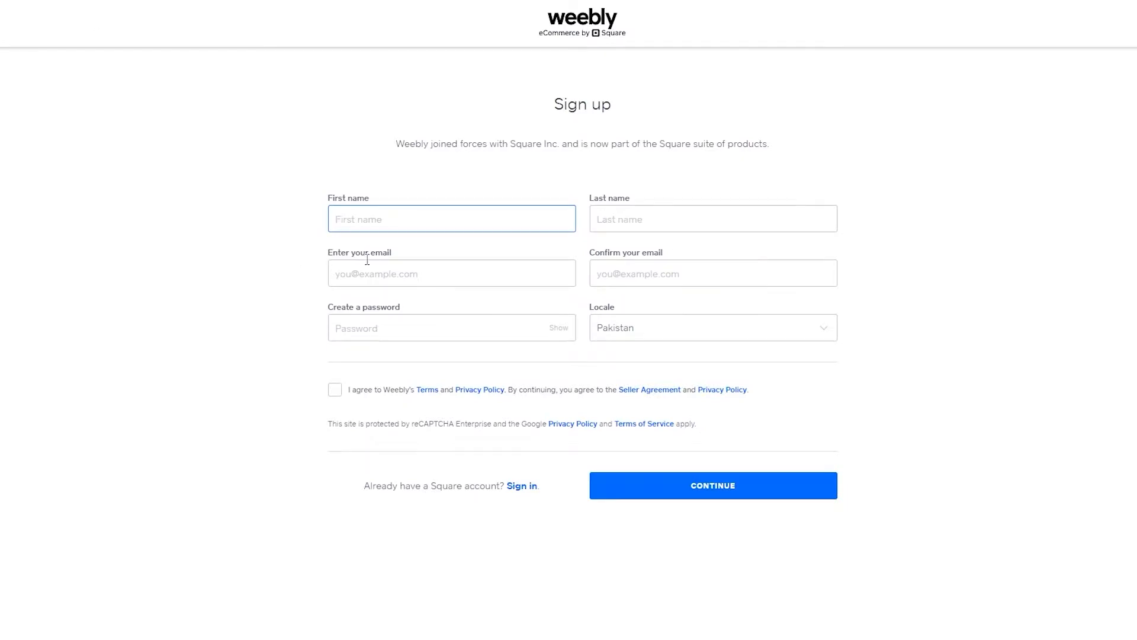
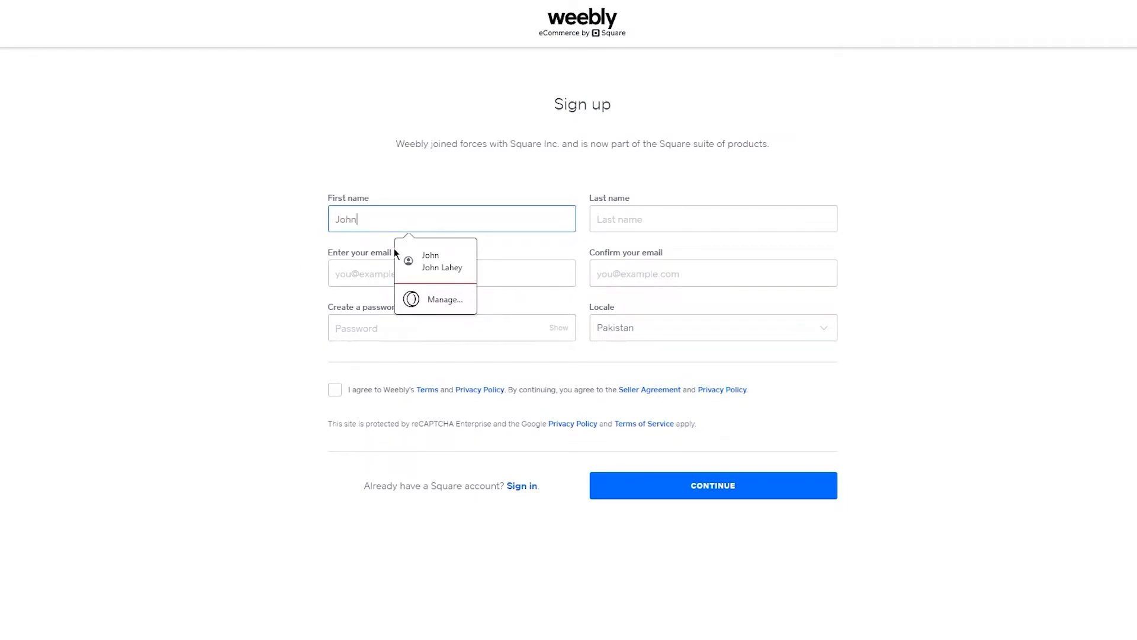
# Fill in the first and last name and paste the temporary email address
pyautogui.click(699, 217)
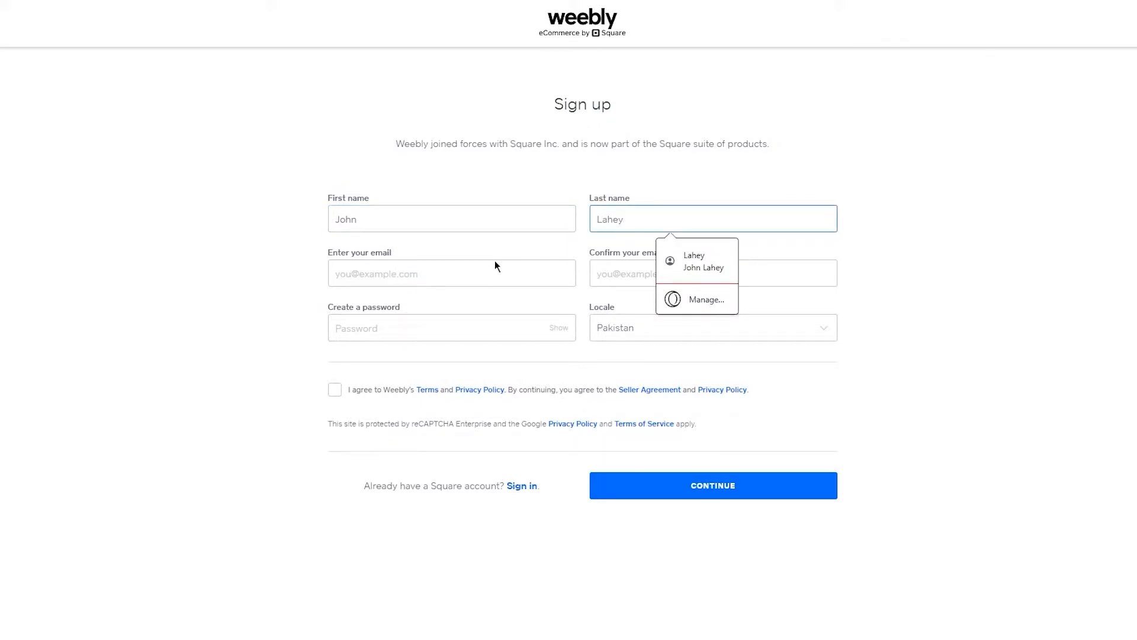
pyautogui.click(434, 279)
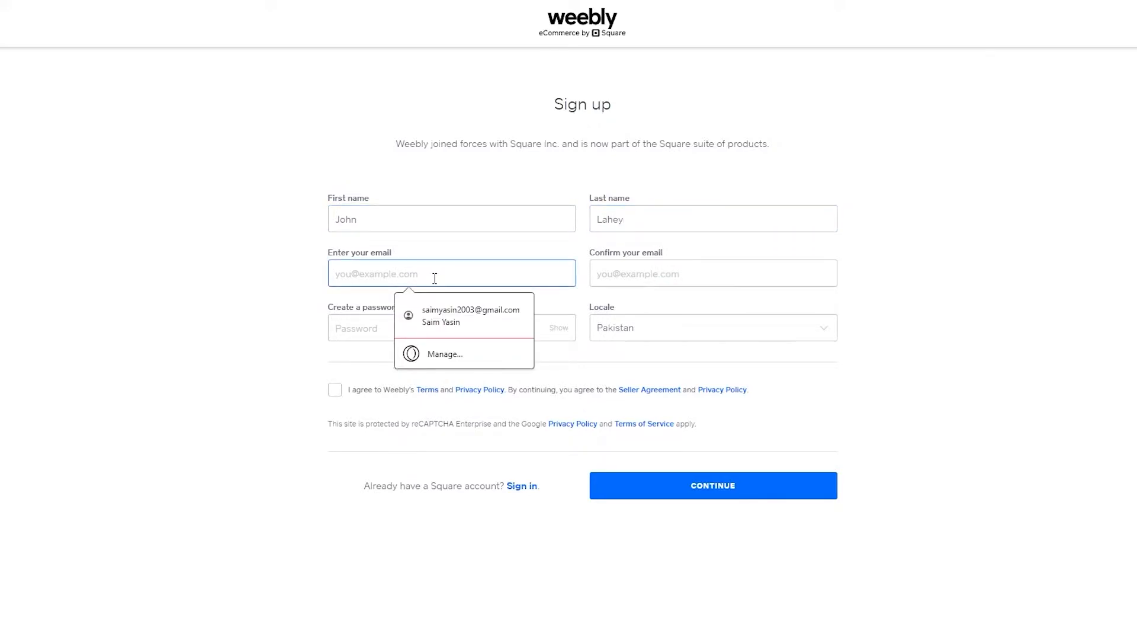
pyautogui.hotkey('ctrl', 'v')
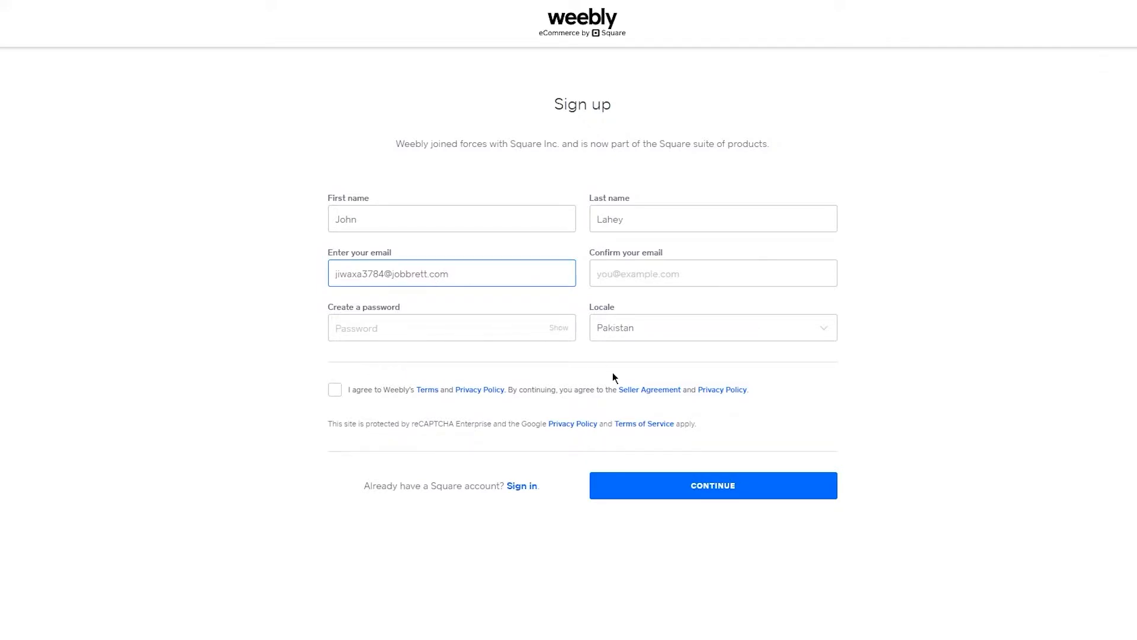
# Confirm the email, enter a password, accept the terms and submit the sign-up form
pyautogui.click(675, 273)
pyautogui.hotkey('ctrl', 'v')
pyautogui.click(482, 322)
pyautogui.write('•••••••••')
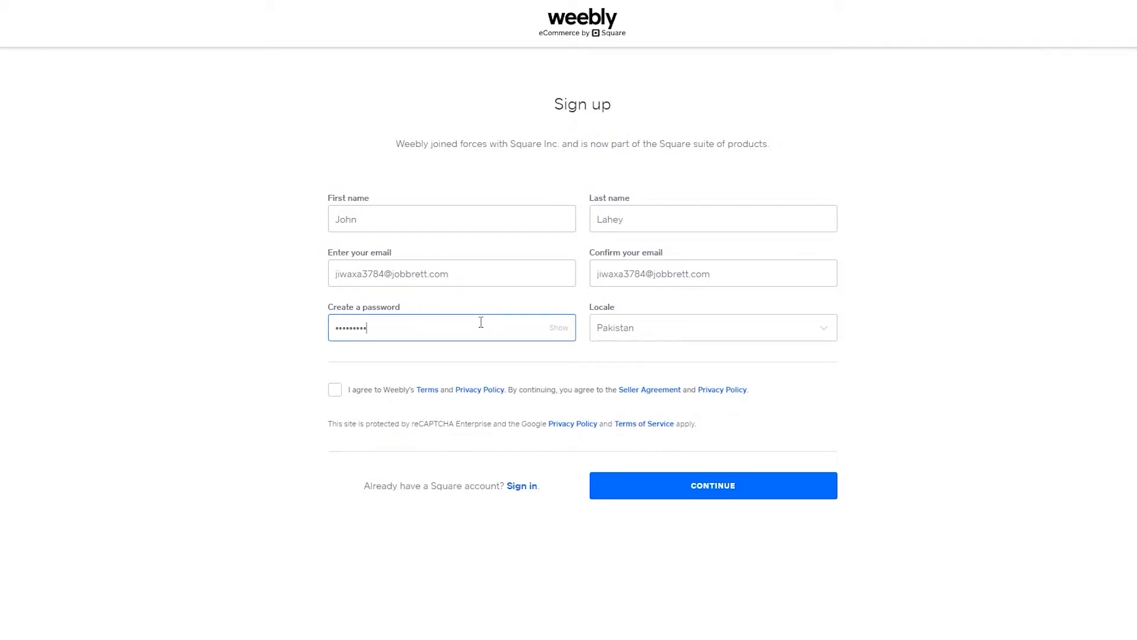
pyautogui.click(334, 389)
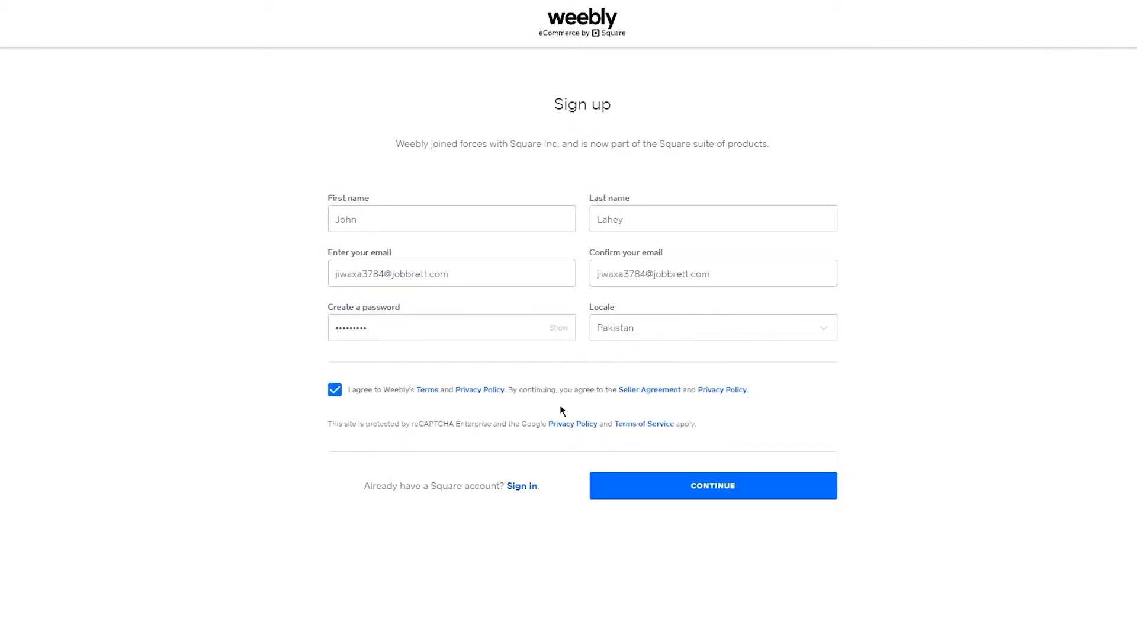
pyautogui.click(705, 483)
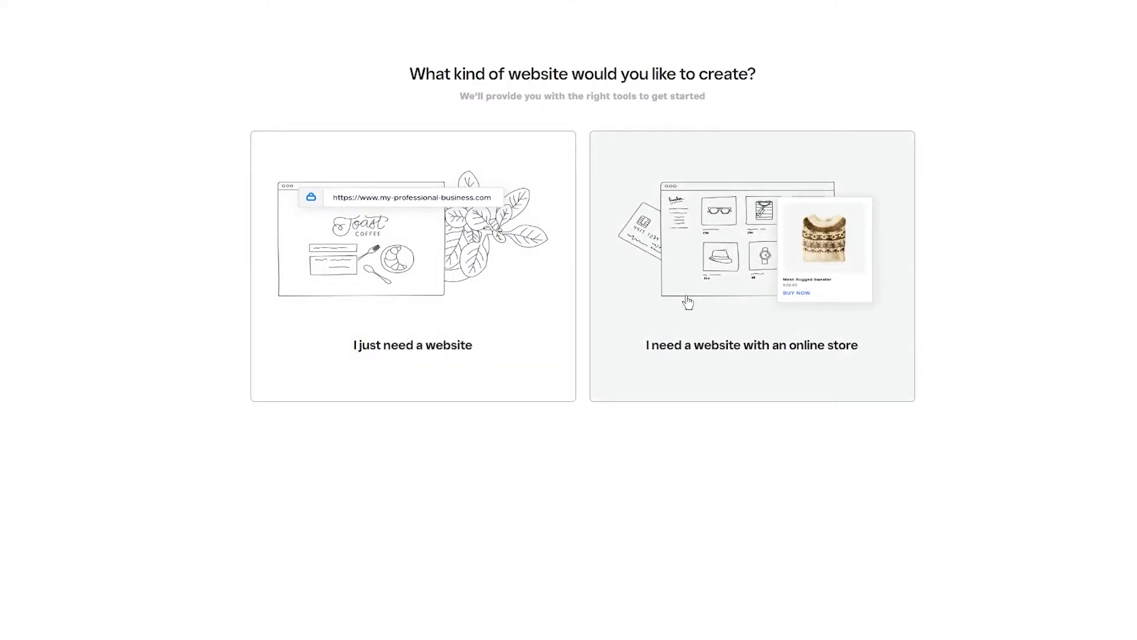
# Pick 'I need a website with an online store' and focus the store name field
pyautogui.click(821, 261)
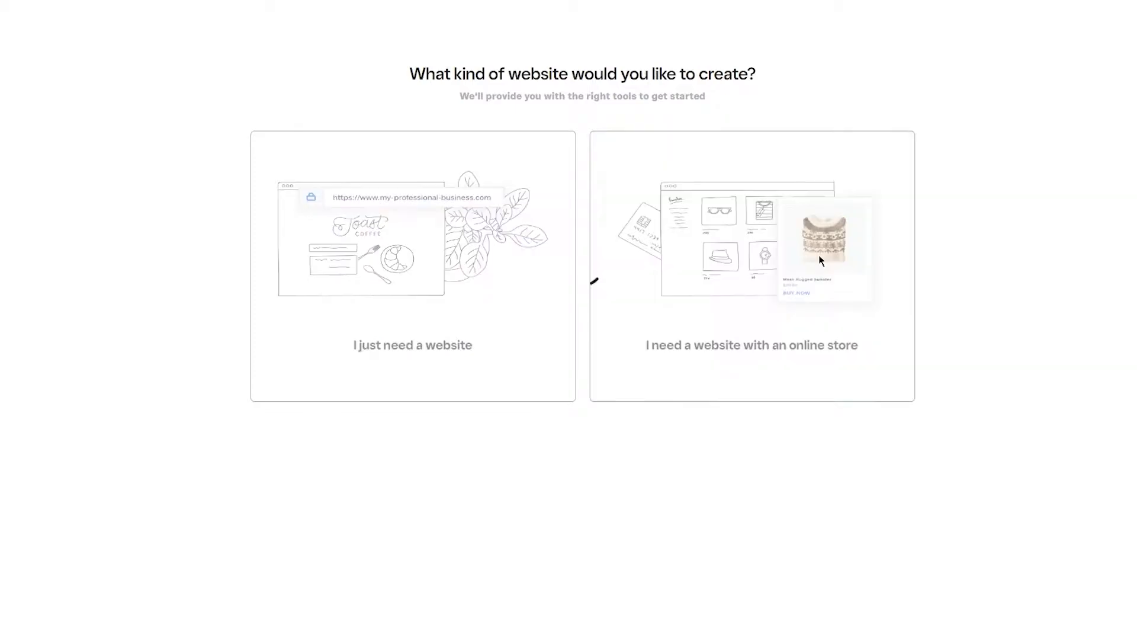
pyautogui.click(609, 129)
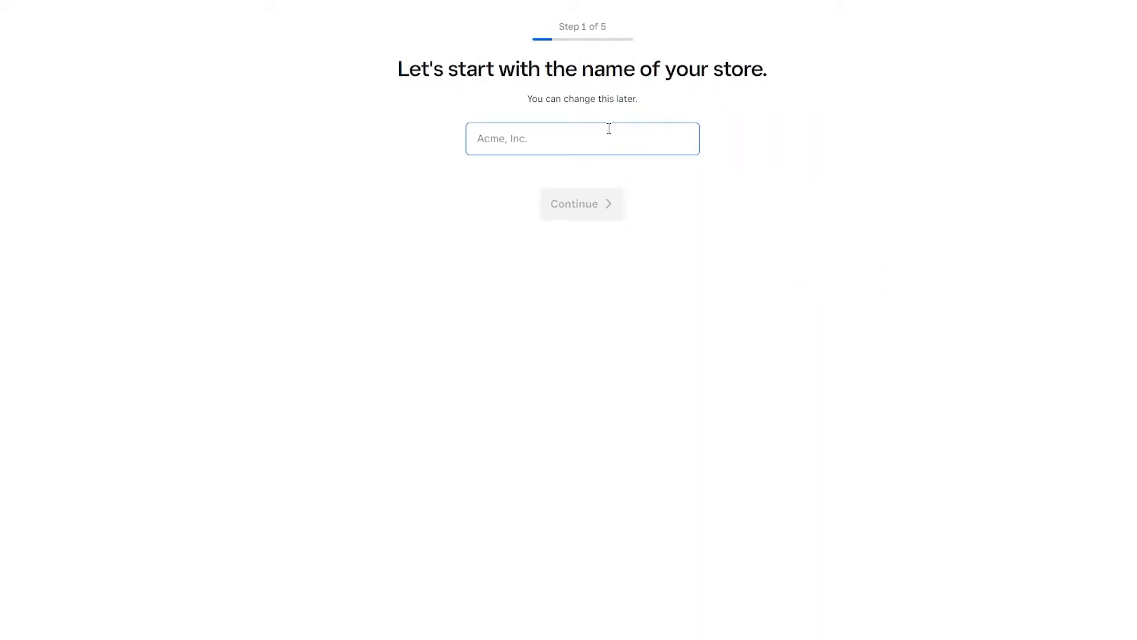
# Name the store 'John's Gym Shack' and continue
pyautogui.click(609, 129)
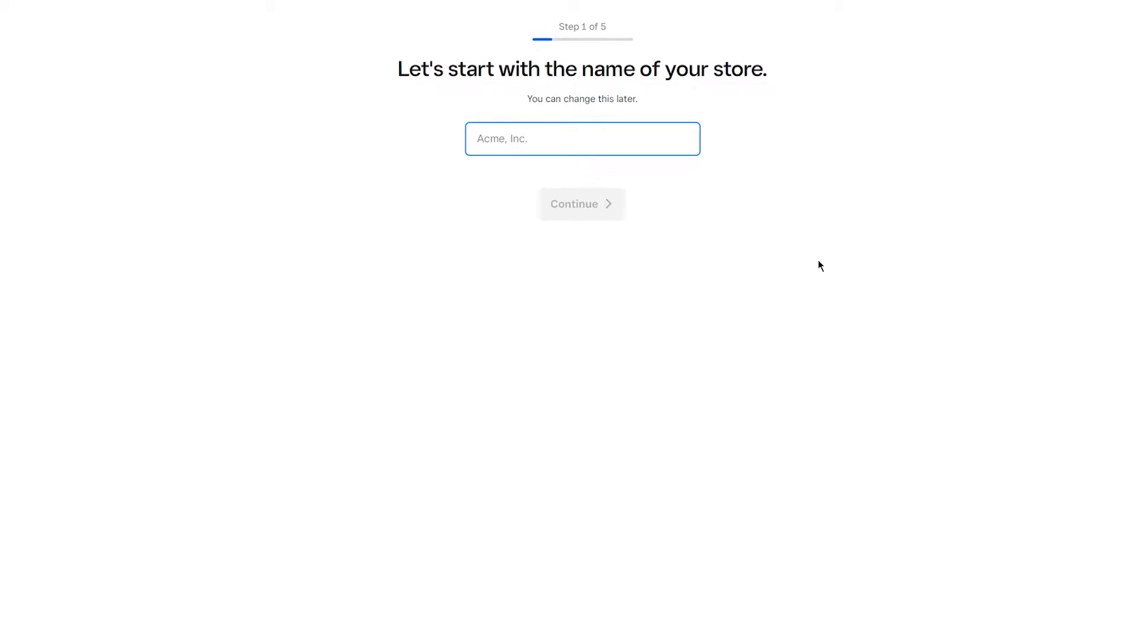
pyautogui.write('J')
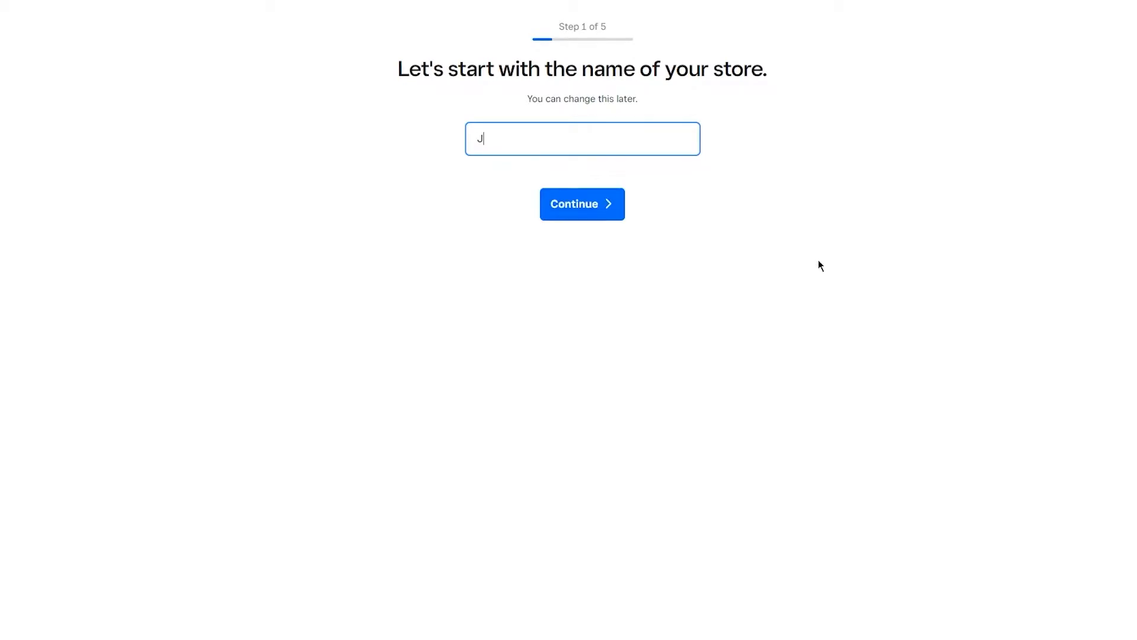
pyautogui.write("ohn's Gym Shack")
pyautogui.click(600, 209)
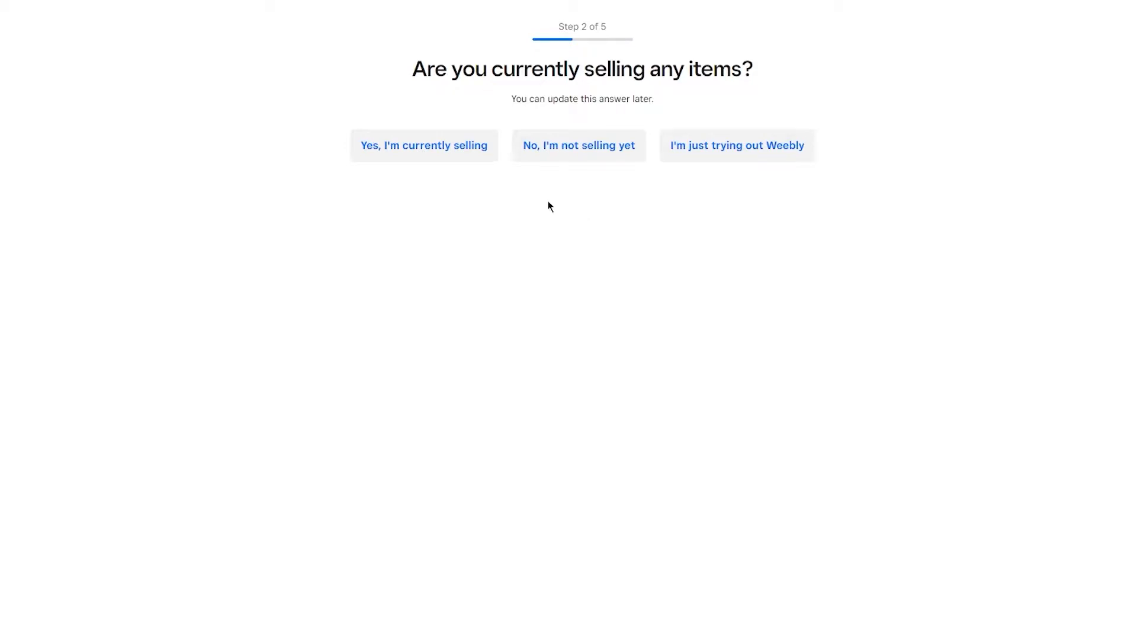
# Answer not selling yet, start date not sure, and choose the Sports & Recreation category
pyautogui.click(570, 156)
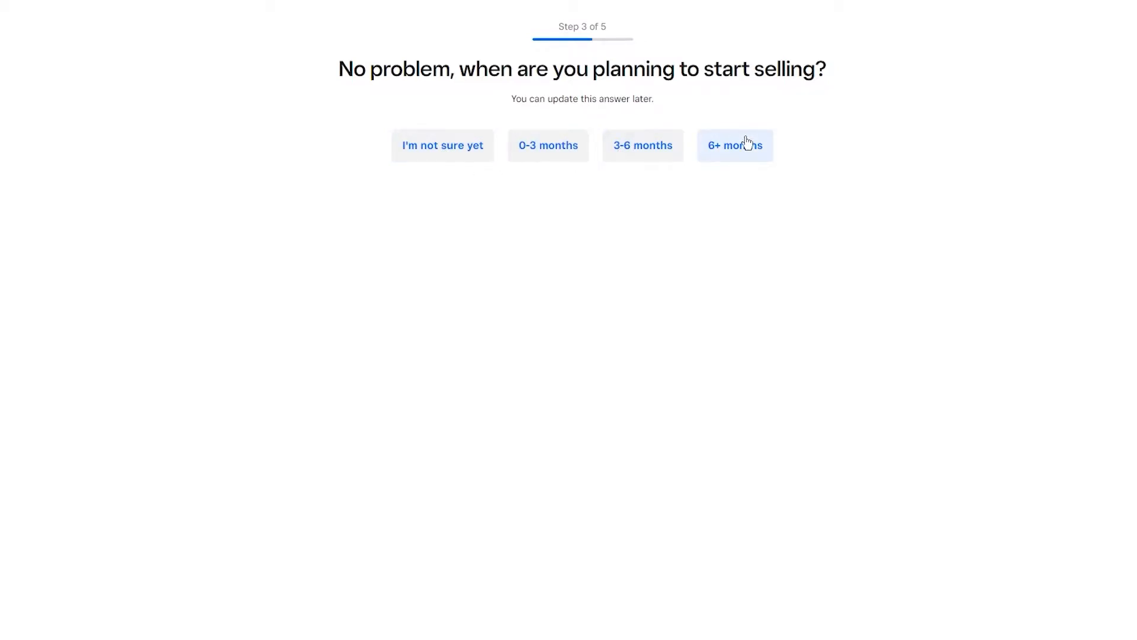
pyautogui.click(452, 145)
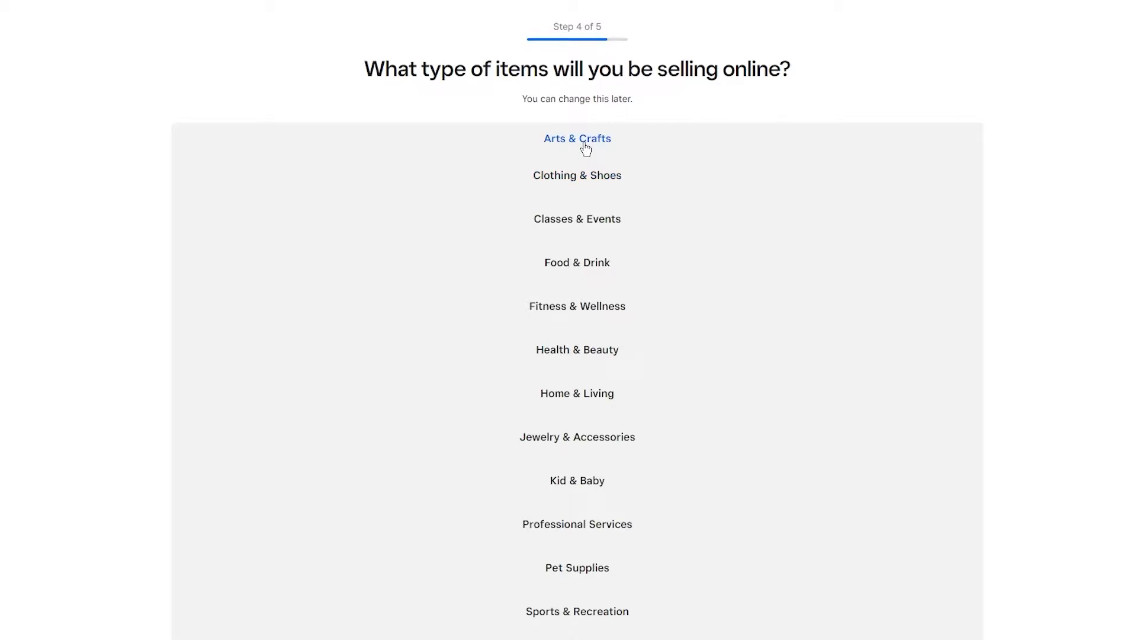
pyautogui.scroll(-1, 586, 148)
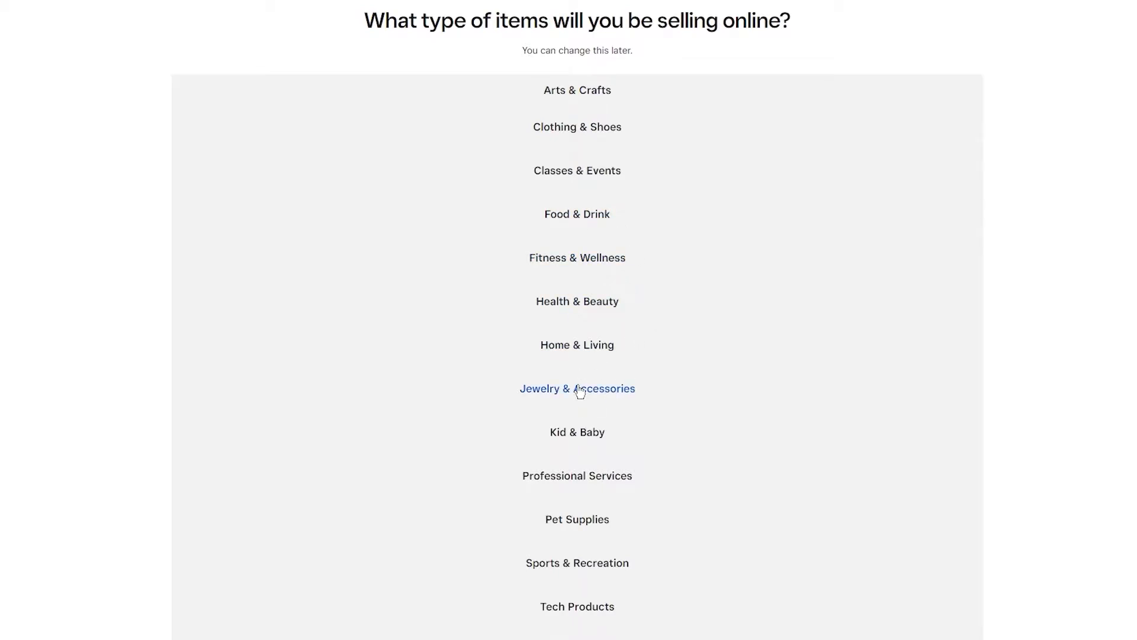
pyautogui.scroll(-3, 579, 388)
pyautogui.scroll(-2, 617, 334)
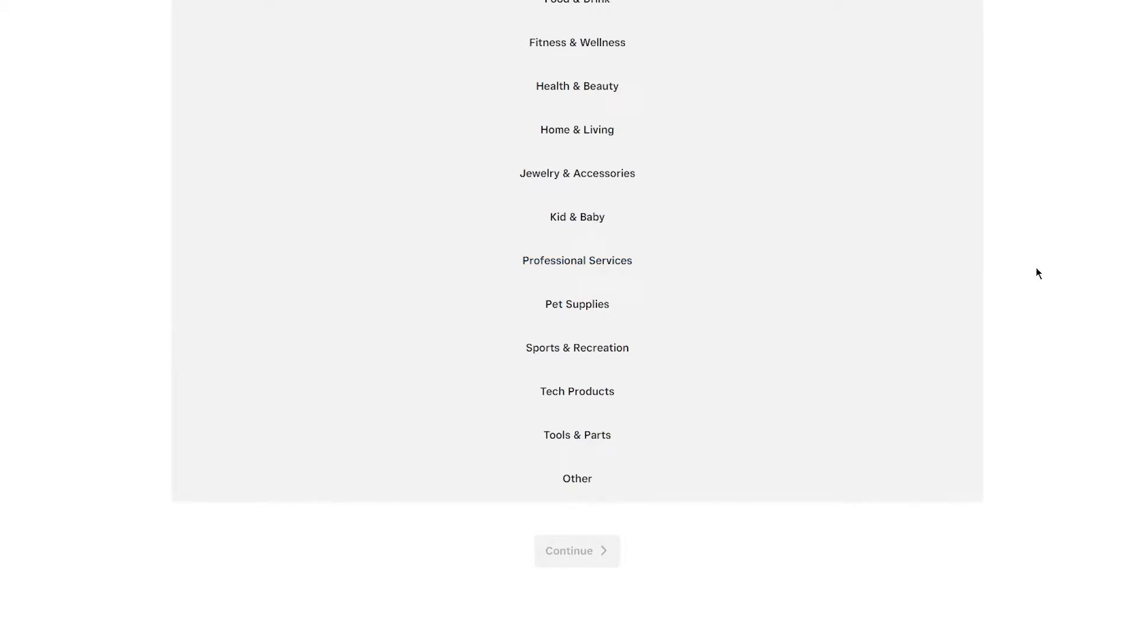
pyautogui.click(588, 356)
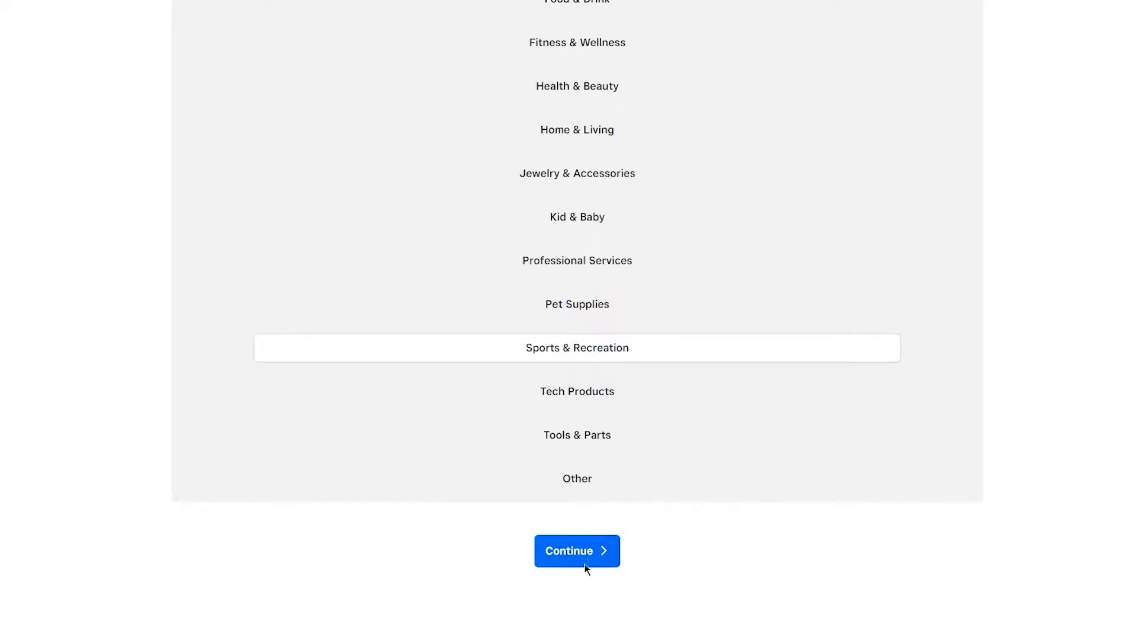
pyautogui.click(576, 549)
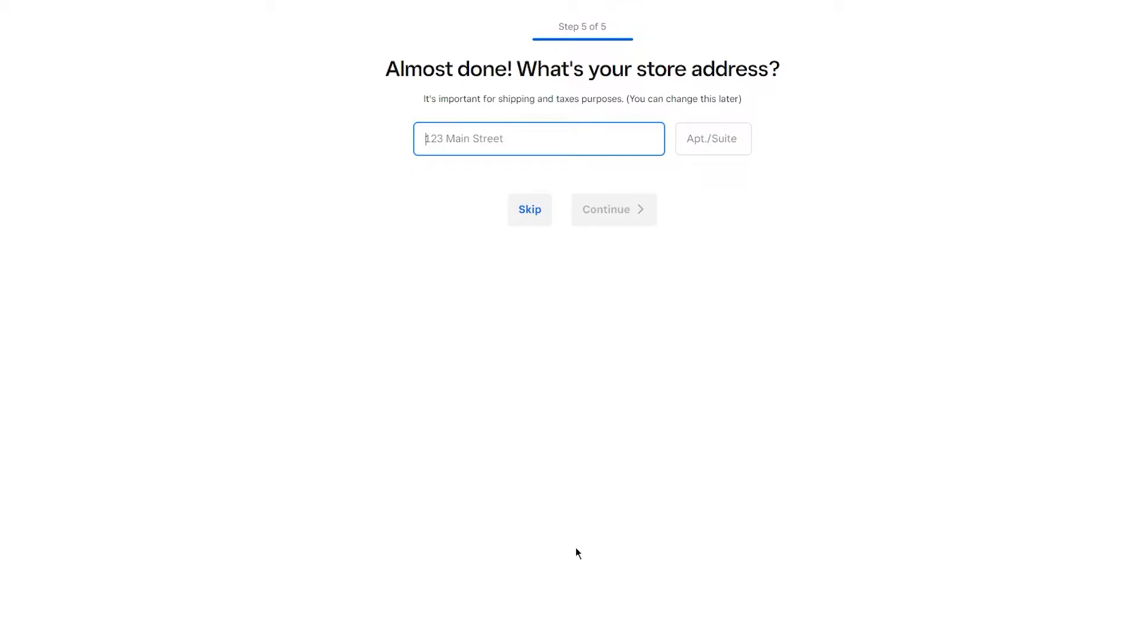
# Skip the store address step to reach the dashboard's 7-step setup guide
pyautogui.click(540, 213)
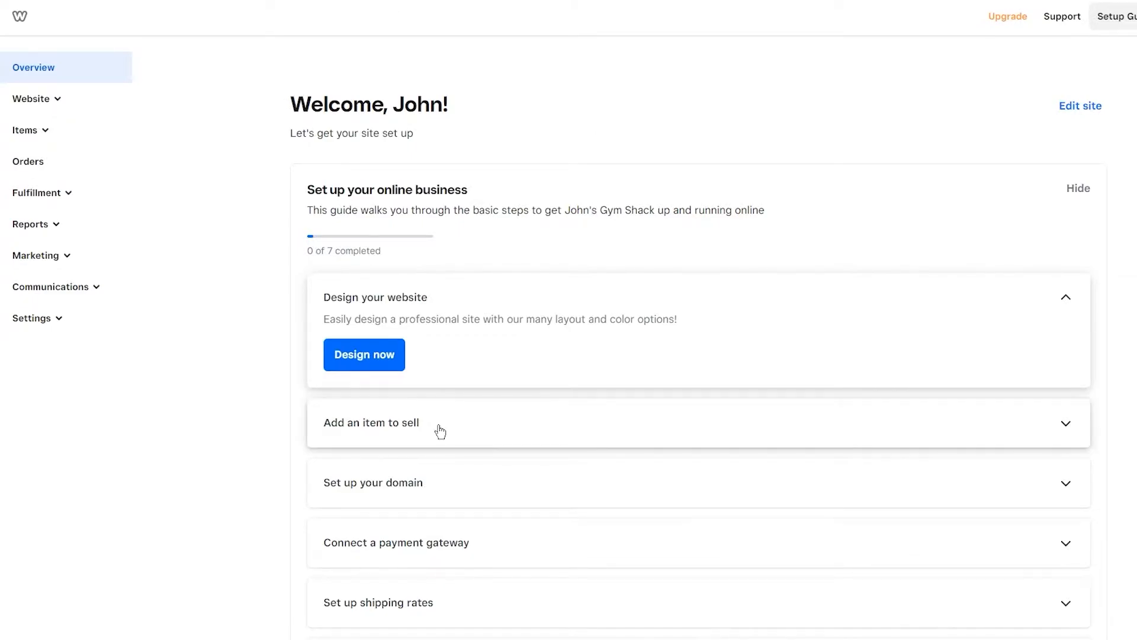
pyautogui.scroll(-9, 439, 431)
pyautogui.scroll(10, 439, 431)
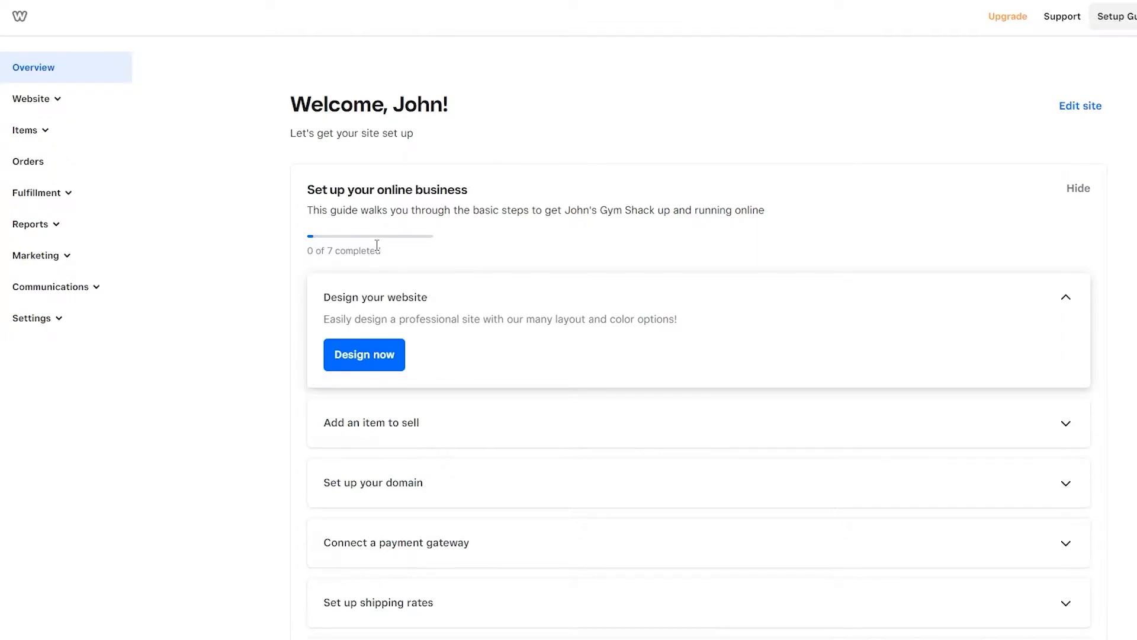
pyautogui.scroll(-2, 376, 245)
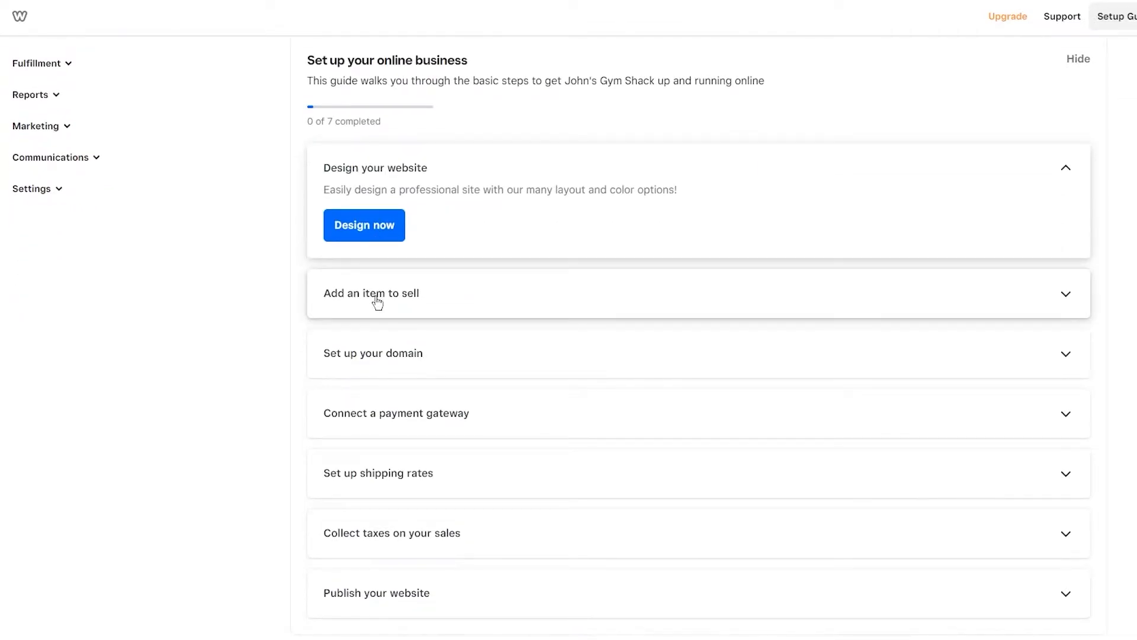
pyautogui.scroll(-2, 377, 302)
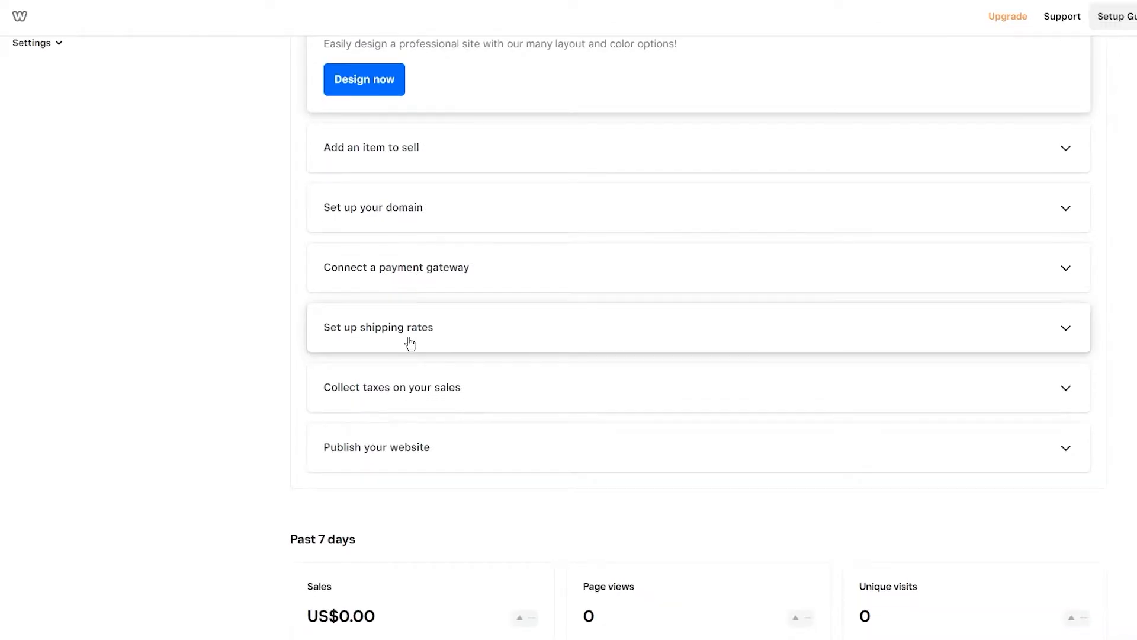
pyautogui.scroll(-2, 410, 343)
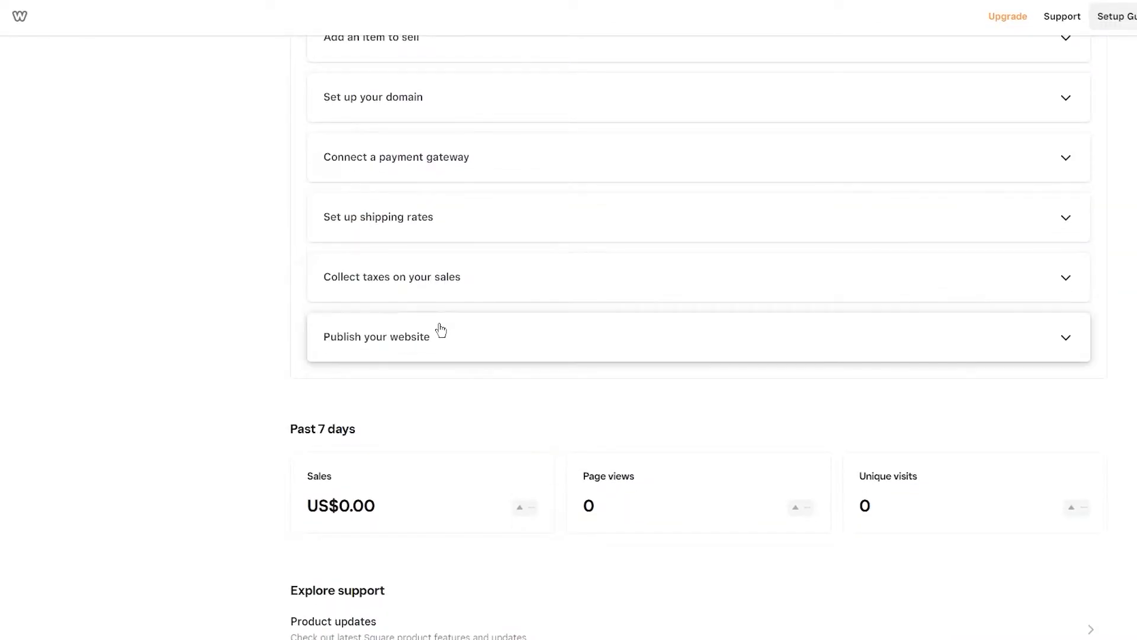
pyautogui.scroll(-3, 441, 330)
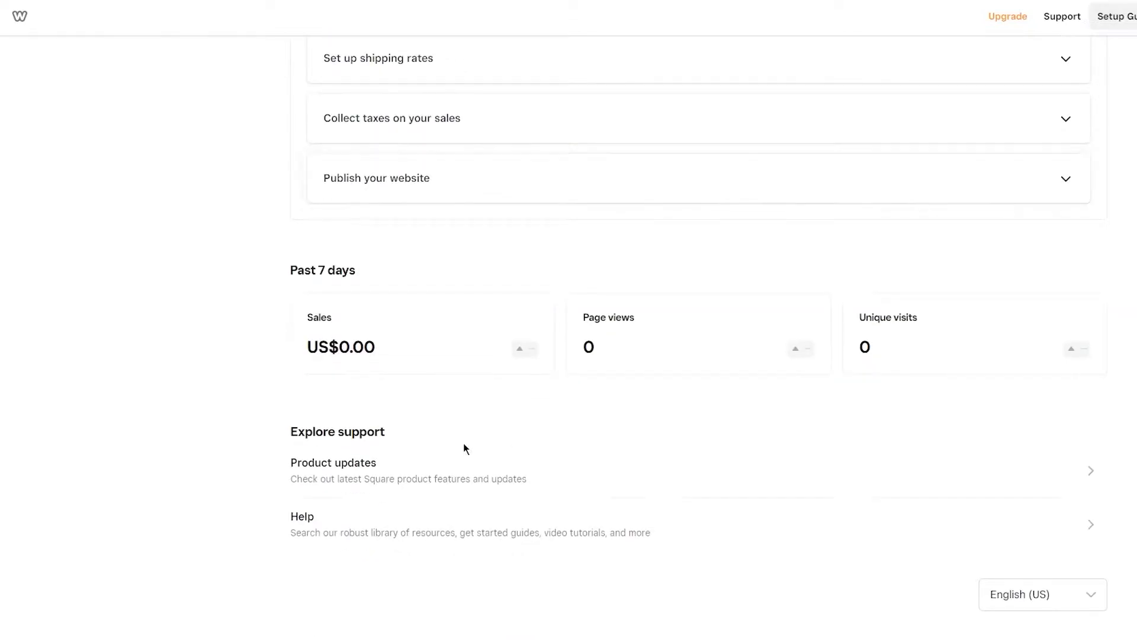
pyautogui.scroll(10, 247, 252)
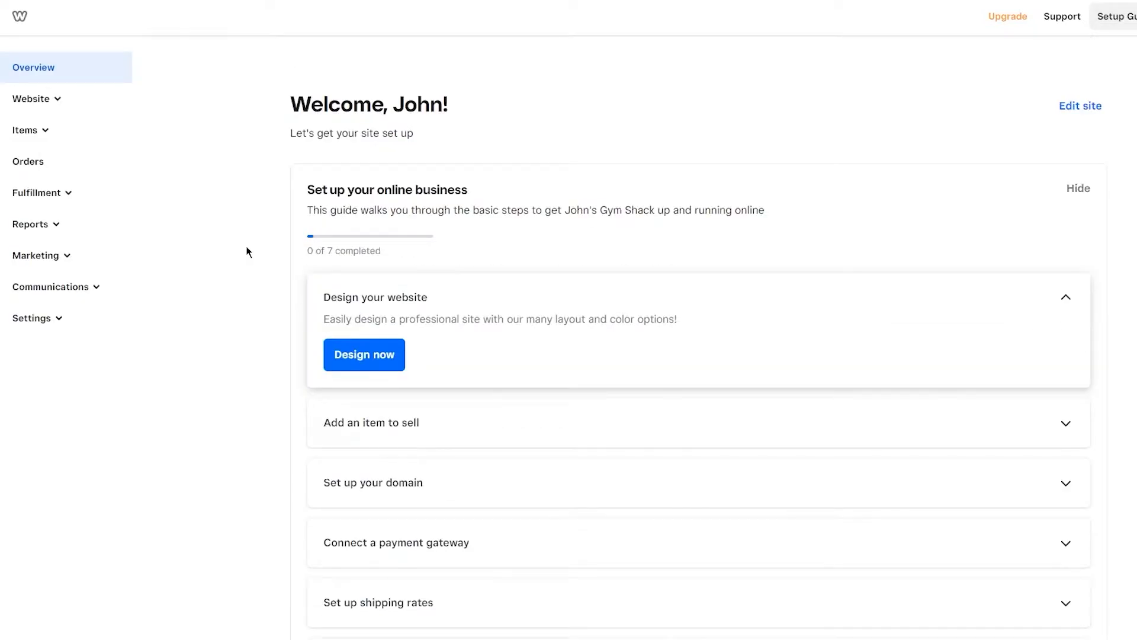
pyautogui.scroll(-4, 445, 385)
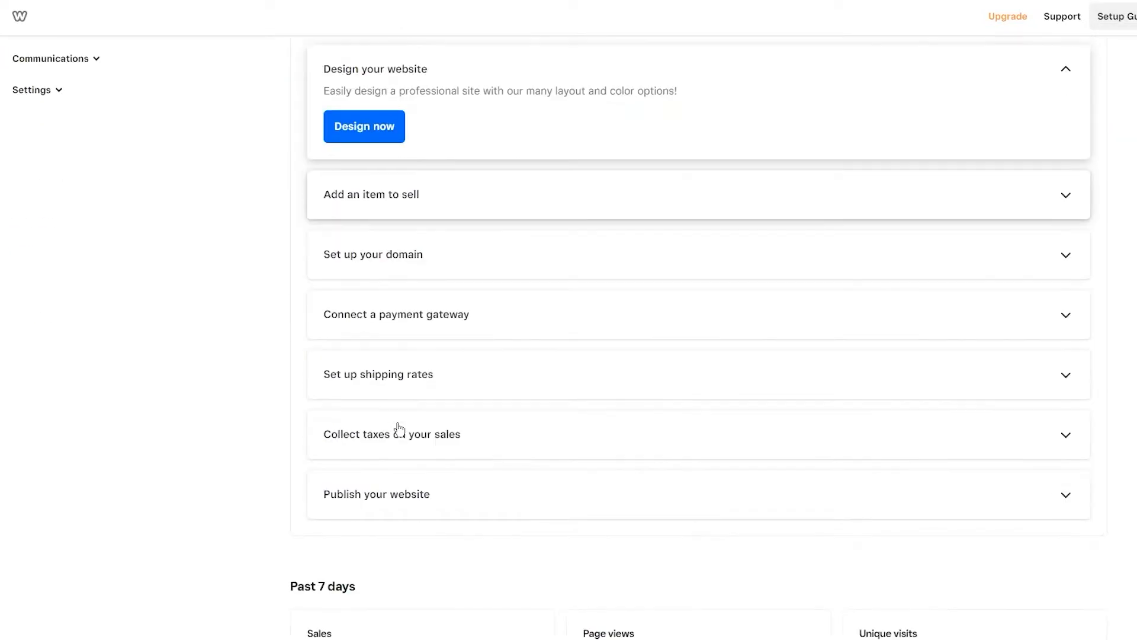
pyautogui.scroll(1, 437, 303)
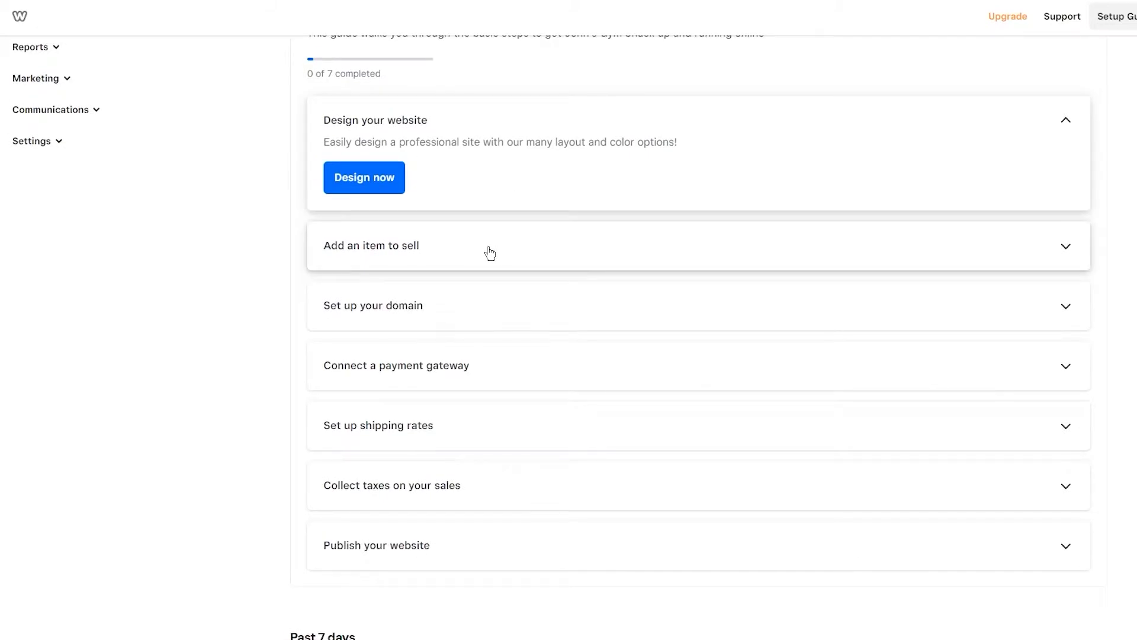
pyautogui.scroll(3, 490, 254)
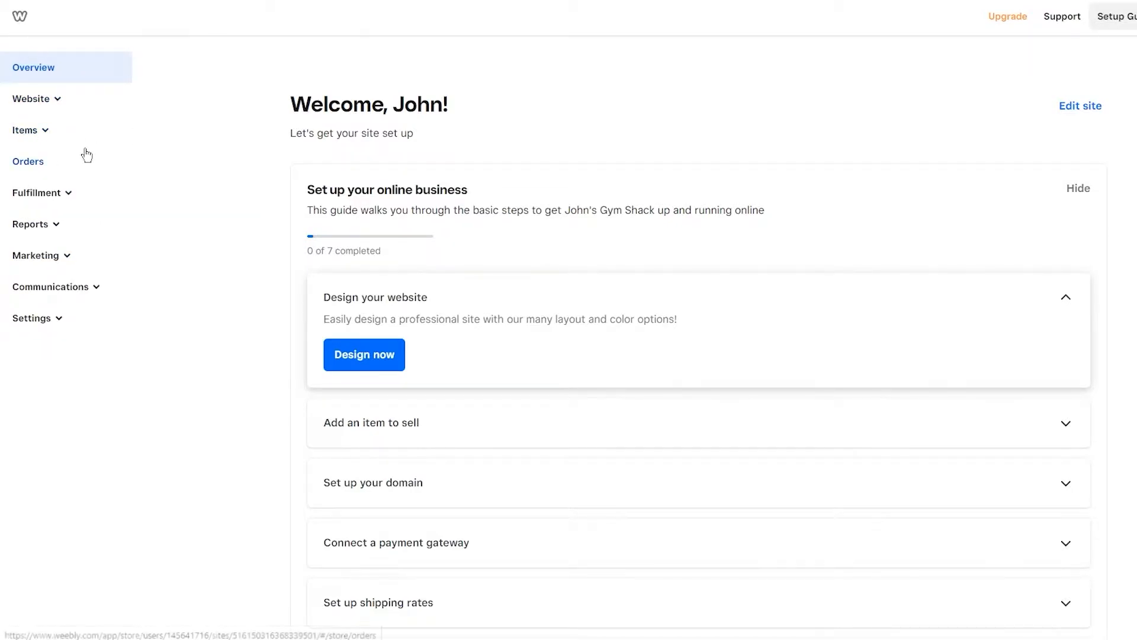
# Expand and collapse Items, Fulfillment, Reports, Marketing and Communications, then open the Website options
pyautogui.click(41, 136)
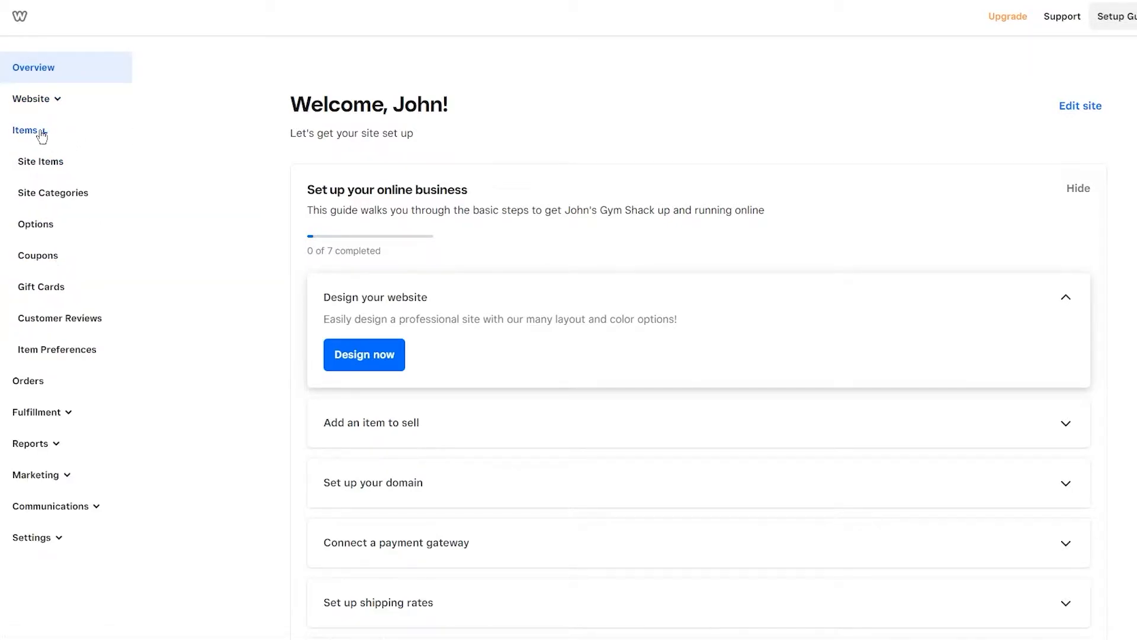
pyautogui.click(42, 135)
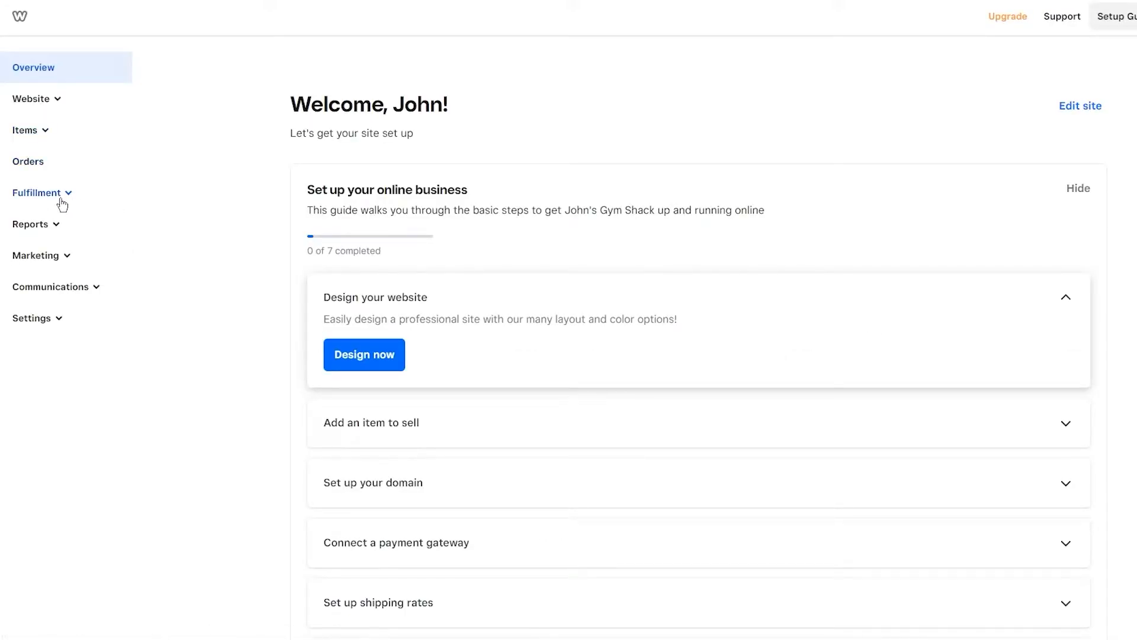
pyautogui.click(62, 204)
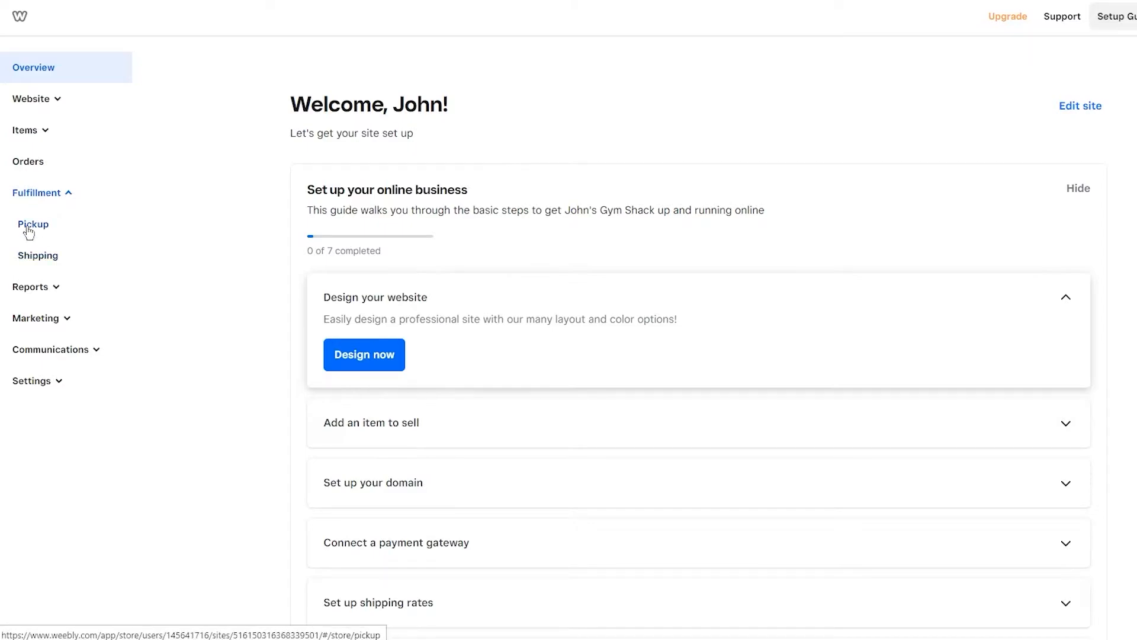
pyautogui.click(74, 204)
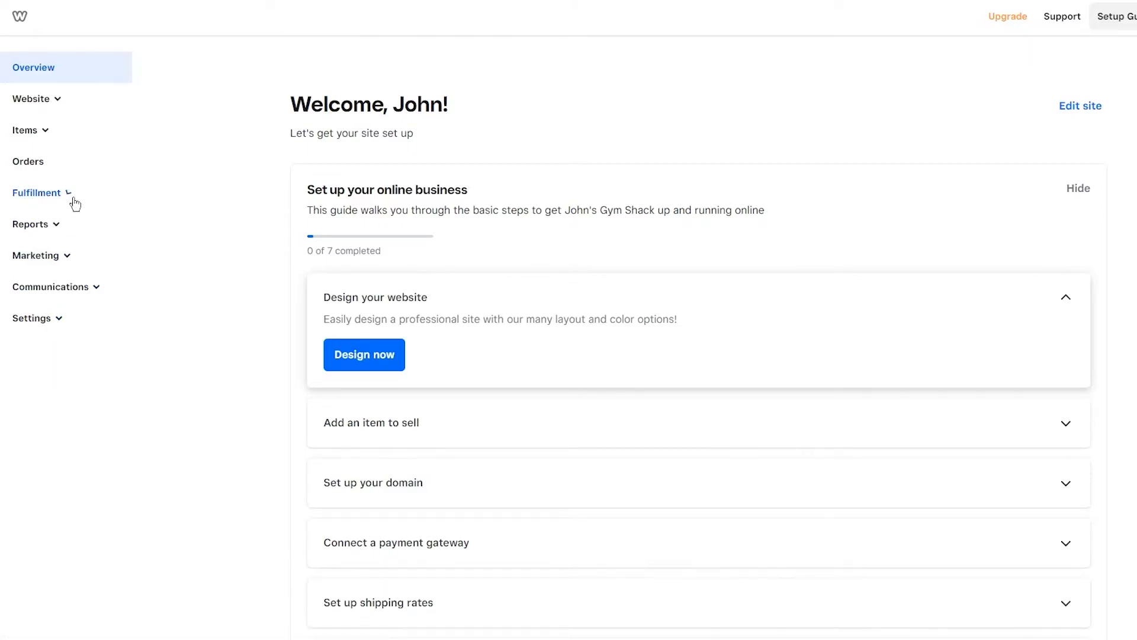
pyautogui.click(51, 231)
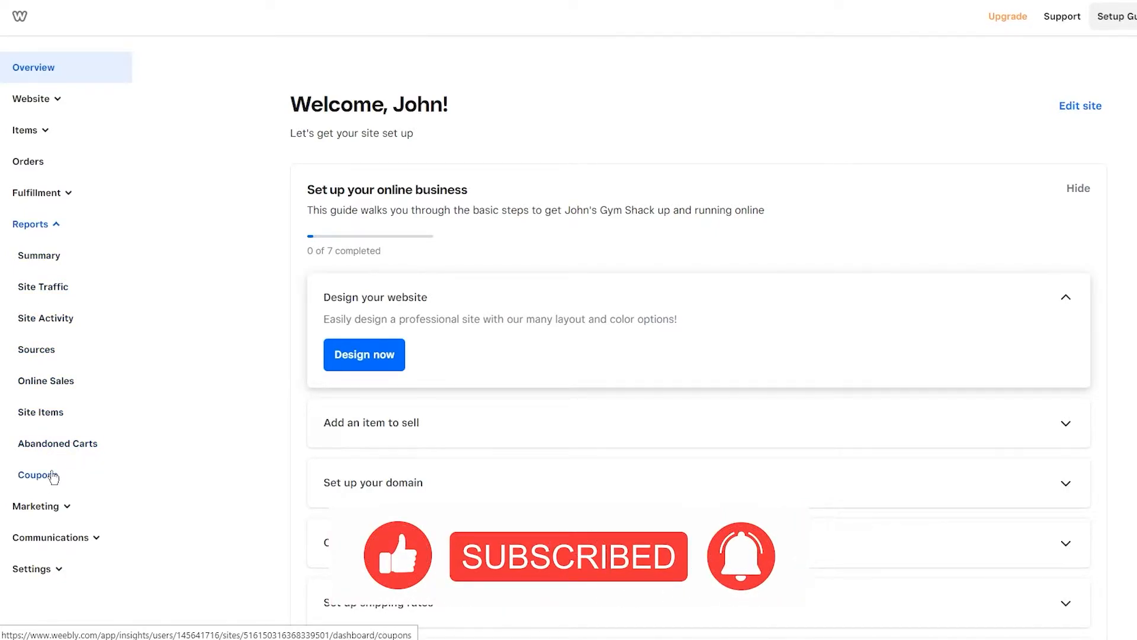
pyautogui.click(57, 227)
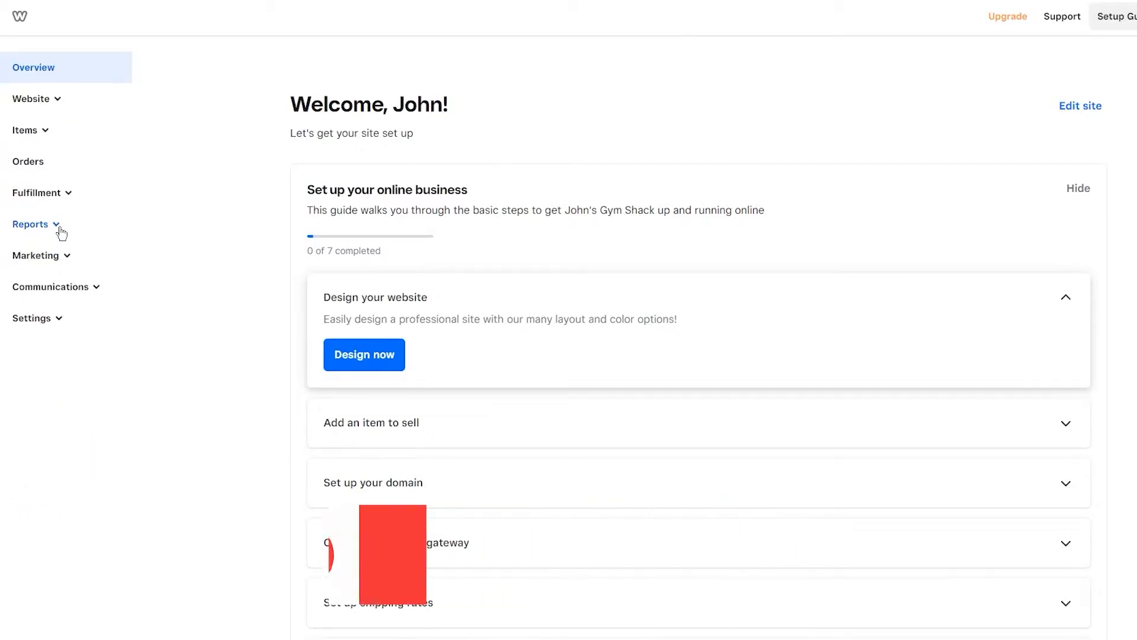
pyautogui.click(62, 260)
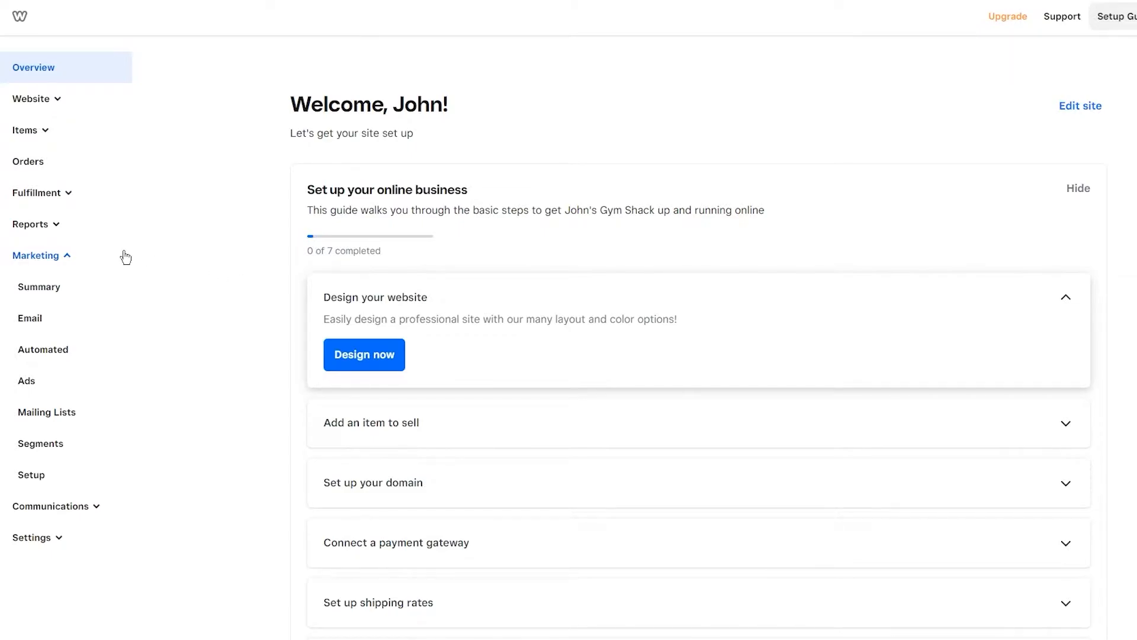
pyautogui.click(67, 255)
pyautogui.click(96, 289)
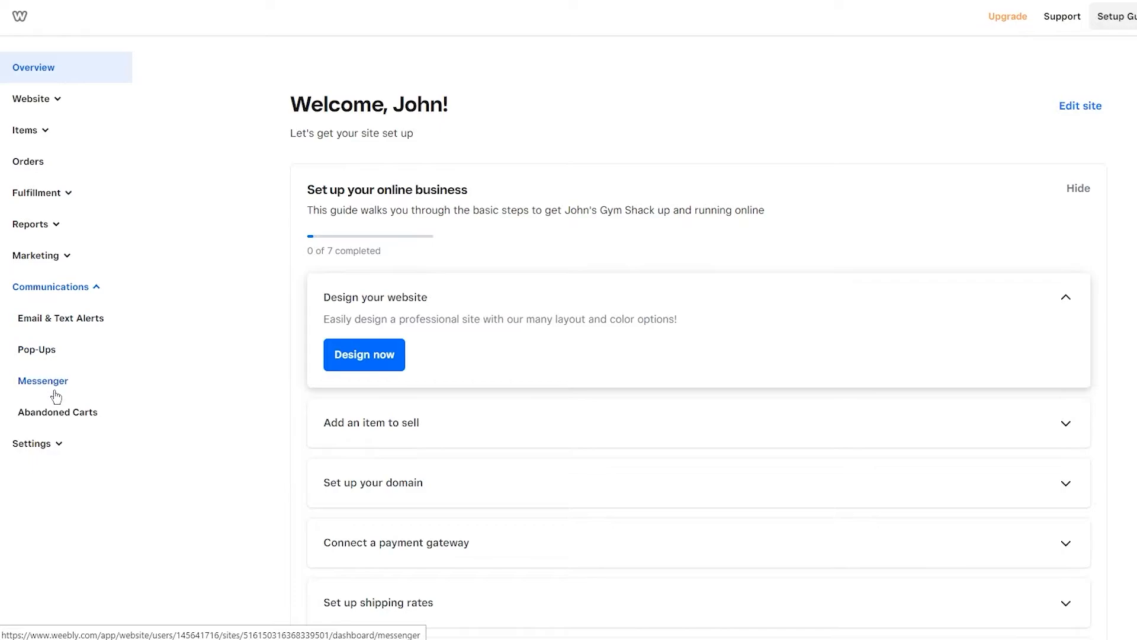
pyautogui.click(94, 288)
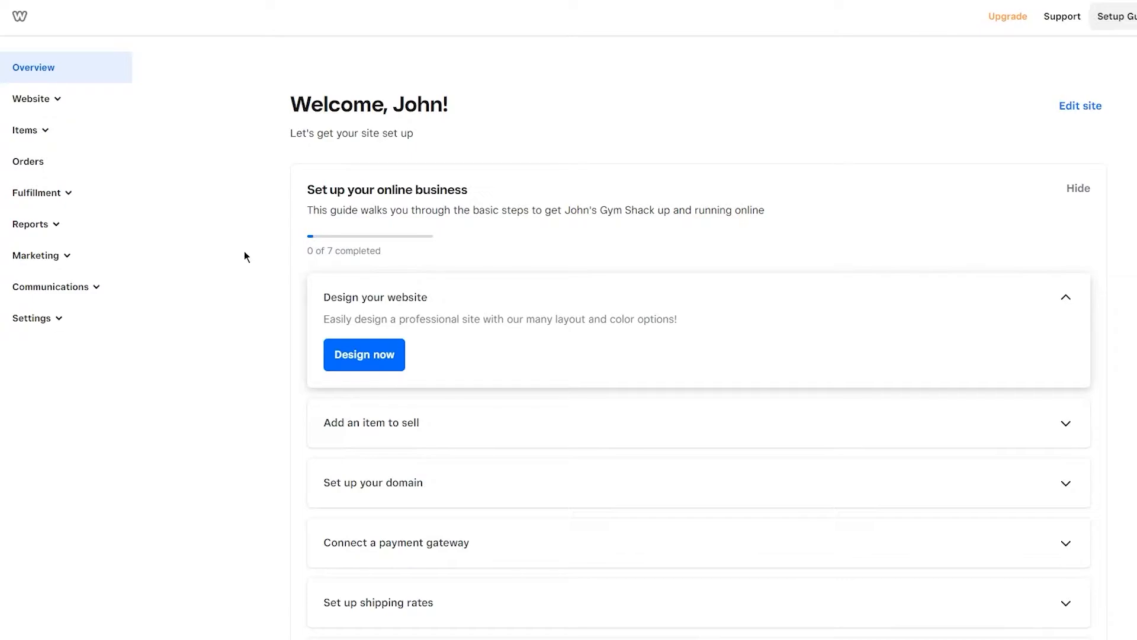
pyautogui.click(58, 99)
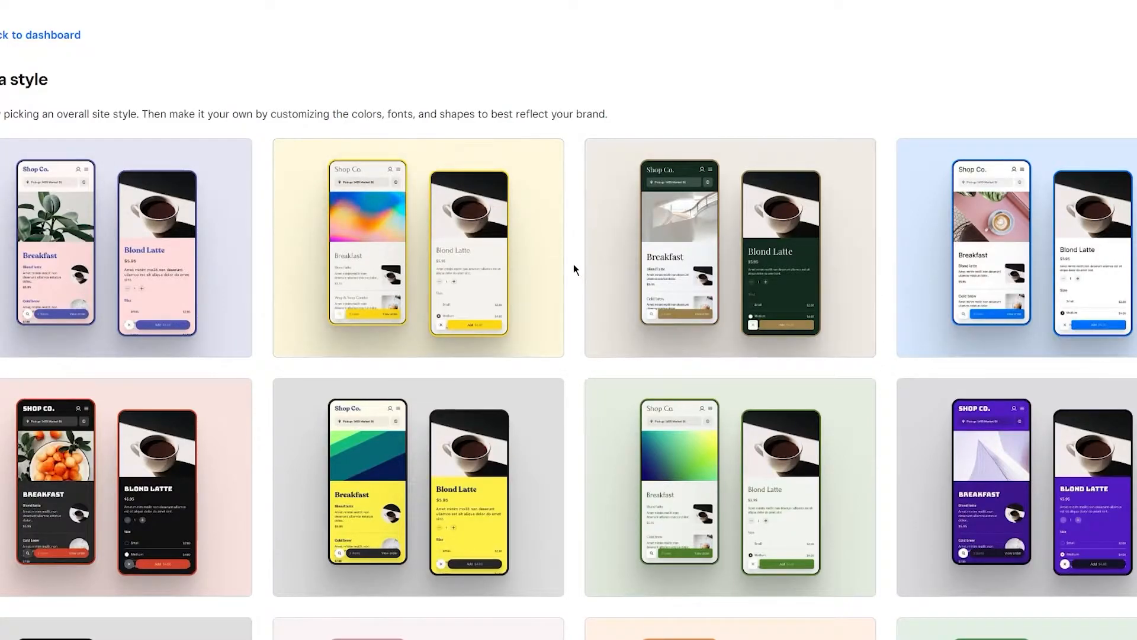
# Scroll through the Shop Co. style preview cards down to the bottom of the gallery
pyautogui.scroll(-10, 573, 264)
pyautogui.scroll(10, 573, 265)
pyautogui.scroll(-10, 574, 264)
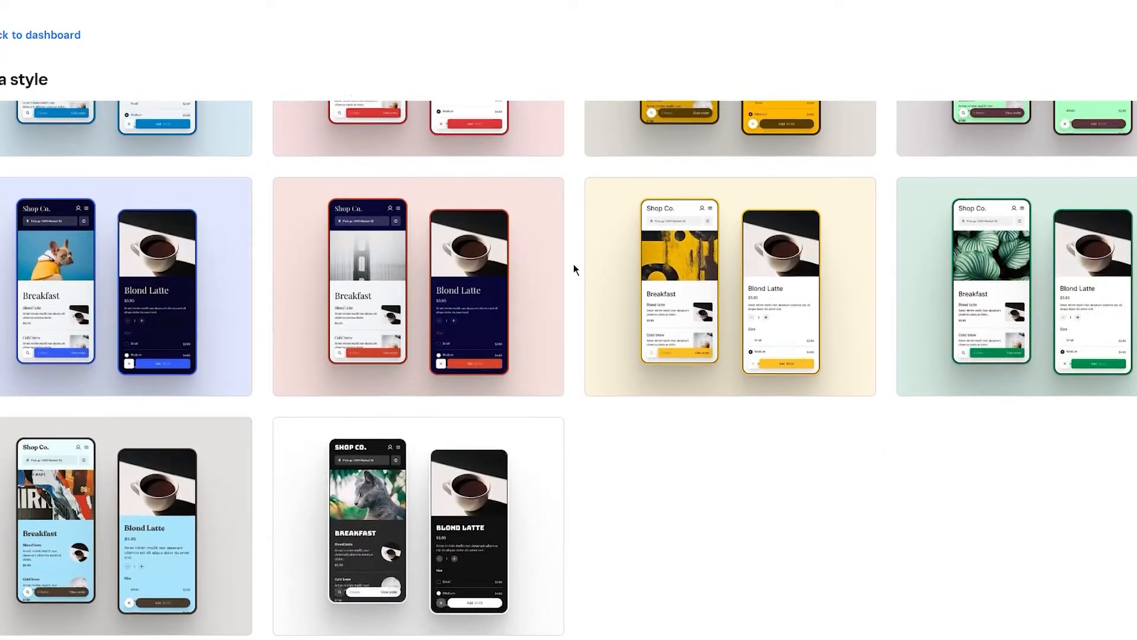
pyautogui.scroll(10, 573, 265)
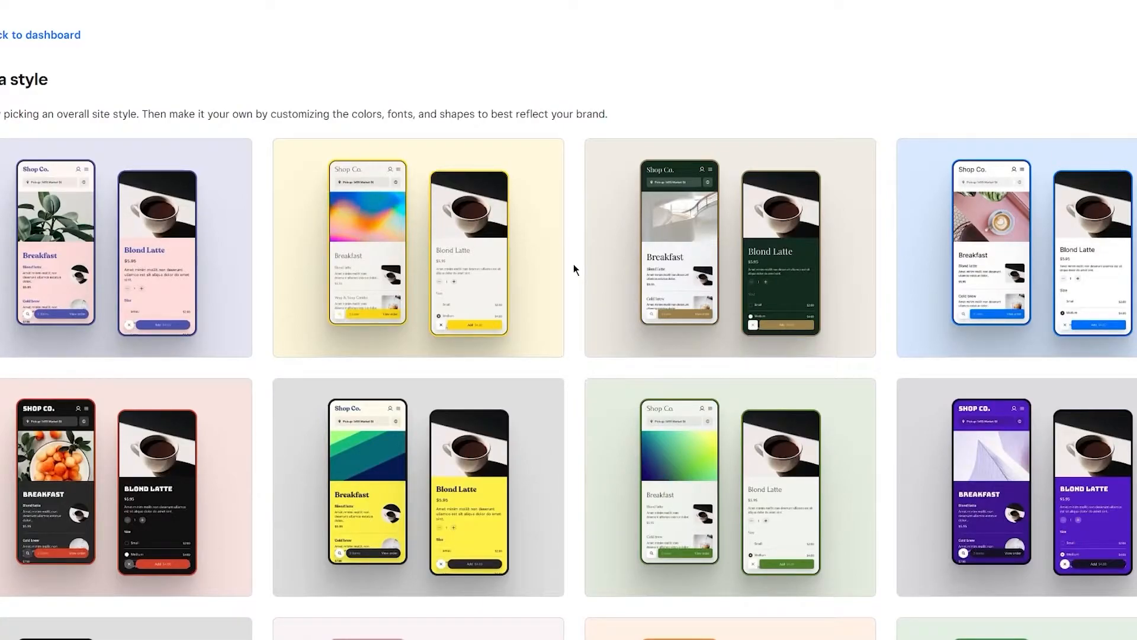
pyautogui.scroll(-10, 574, 264)
pyautogui.scroll(10, 574, 264)
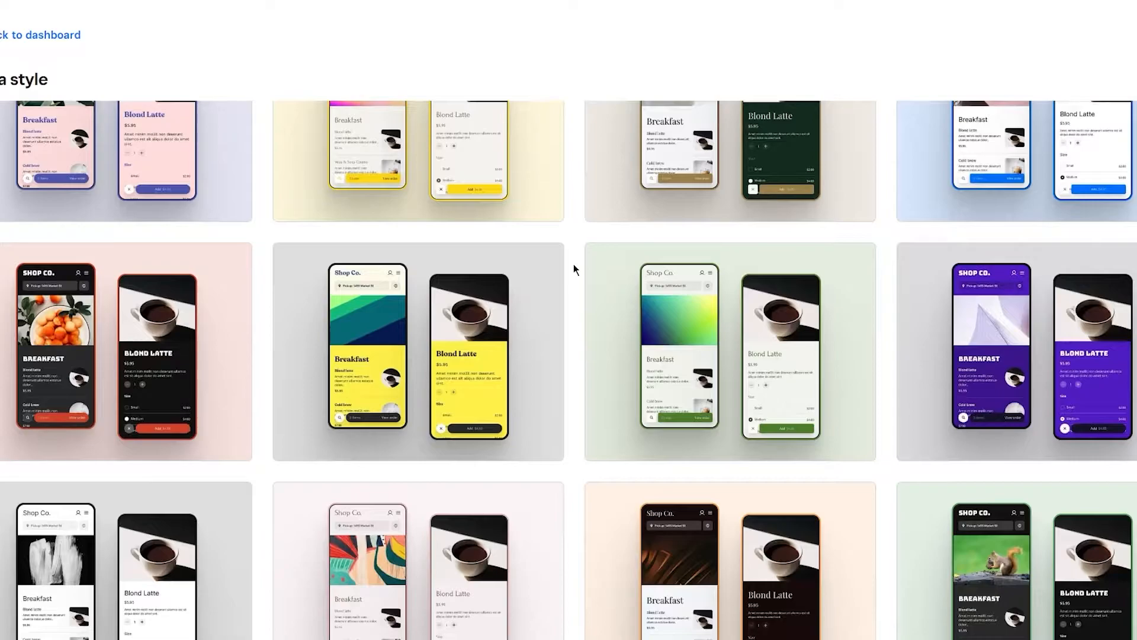
pyautogui.scroll(-5, 574, 264)
pyautogui.scroll(-6, 573, 264)
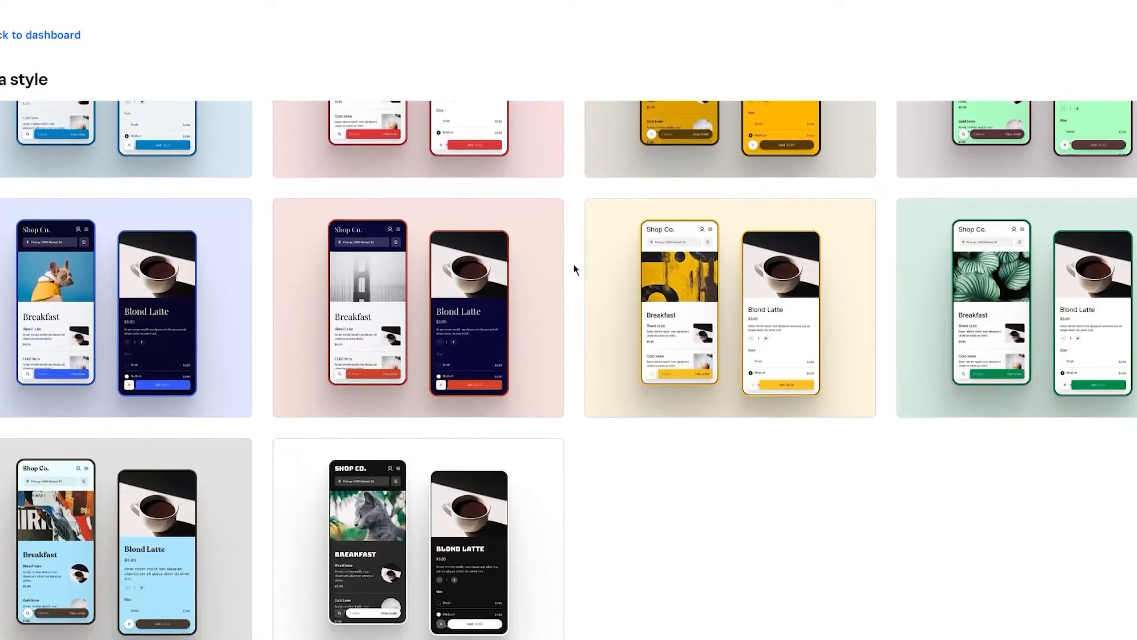
pyautogui.scroll(-1, 574, 264)
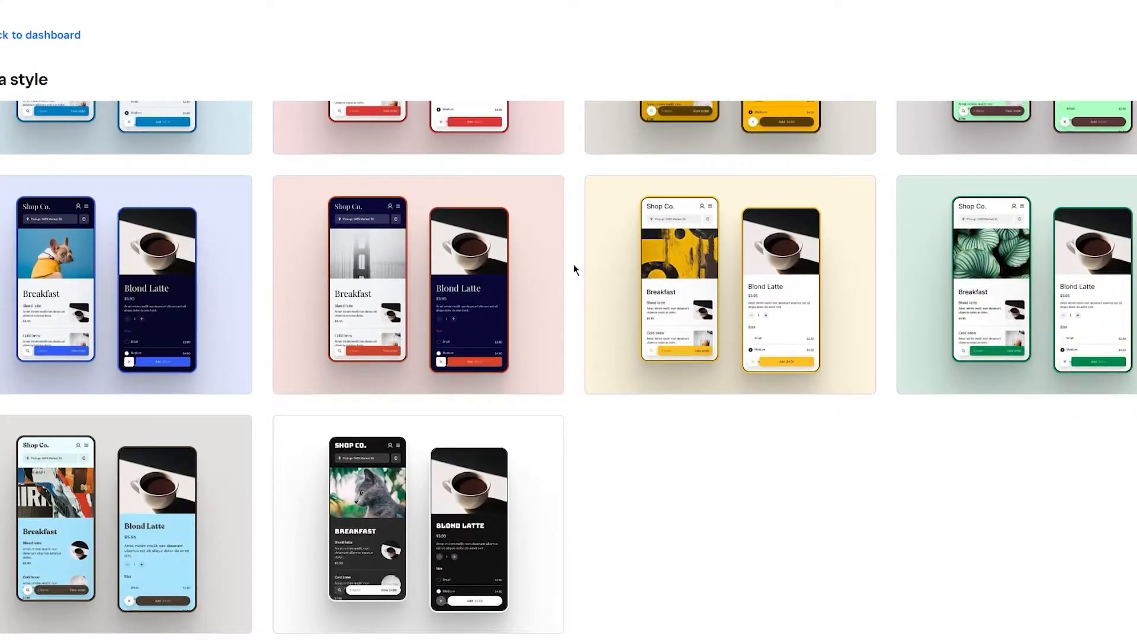
# Choose the bold black Blond Latte style and review its phone previews
pyautogui.click(434, 548)
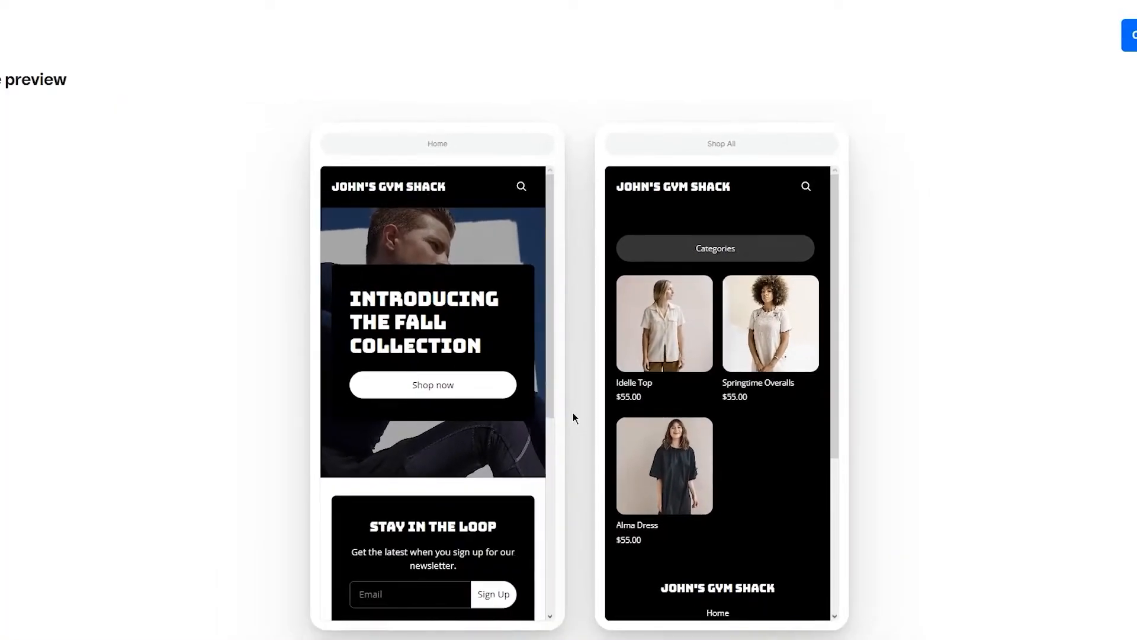
pyautogui.scroll(-5, 470, 400)
pyautogui.scroll(5, 470, 400)
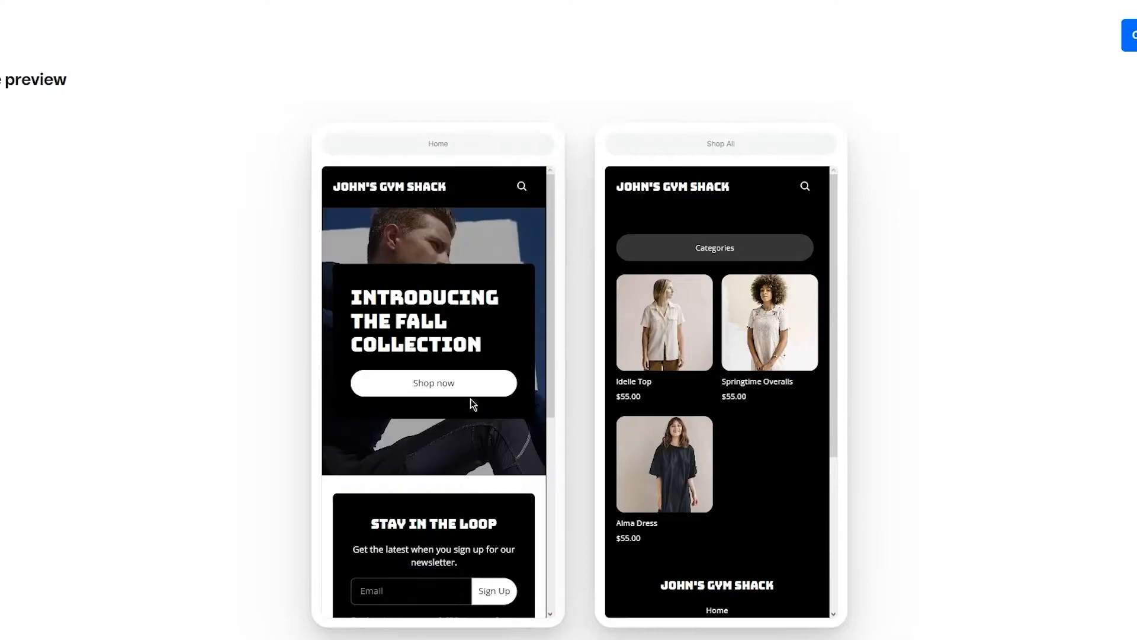
pyautogui.scroll(-4, 723, 403)
pyautogui.scroll(4, 723, 404)
pyautogui.scroll(-4, 723, 403)
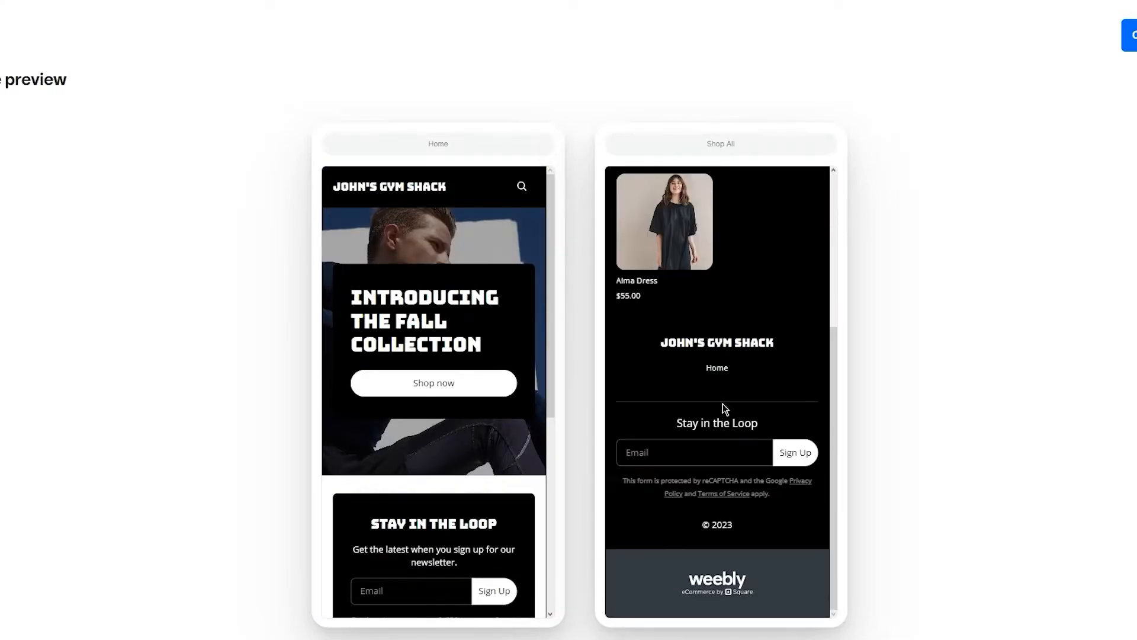
pyautogui.scroll(4, 688, 225)
pyautogui.scroll(-5, 470, 262)
pyautogui.scroll(5, 469, 263)
# Open Customize to look over the Site design settings
pyautogui.click(1103, 46)
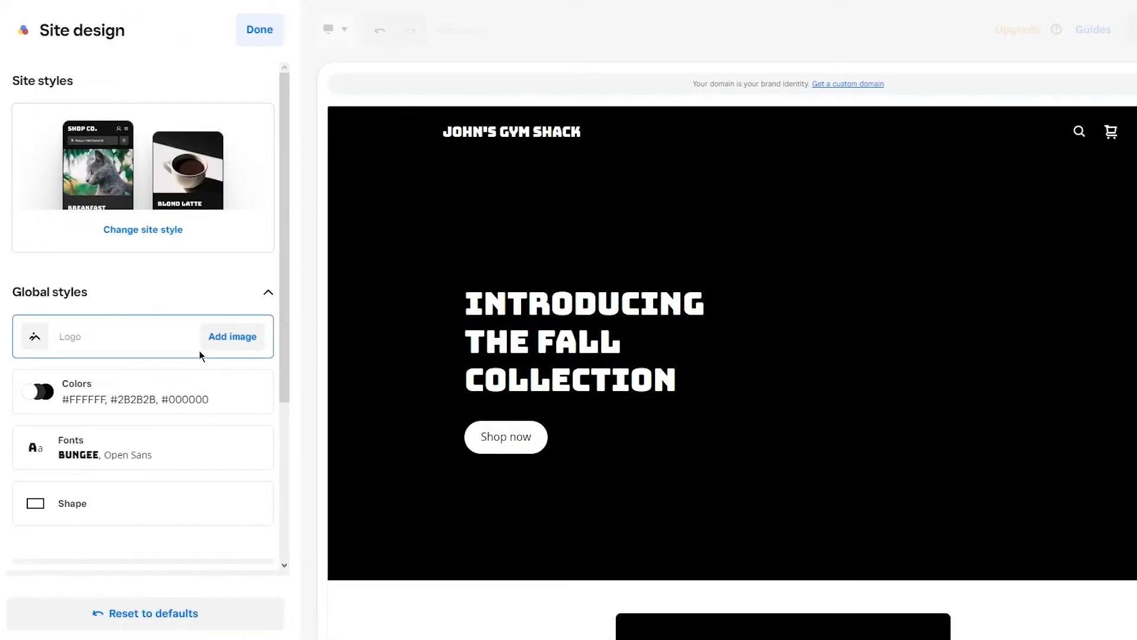
pyautogui.scroll(-4, 199, 352)
pyautogui.scroll(4, 199, 356)
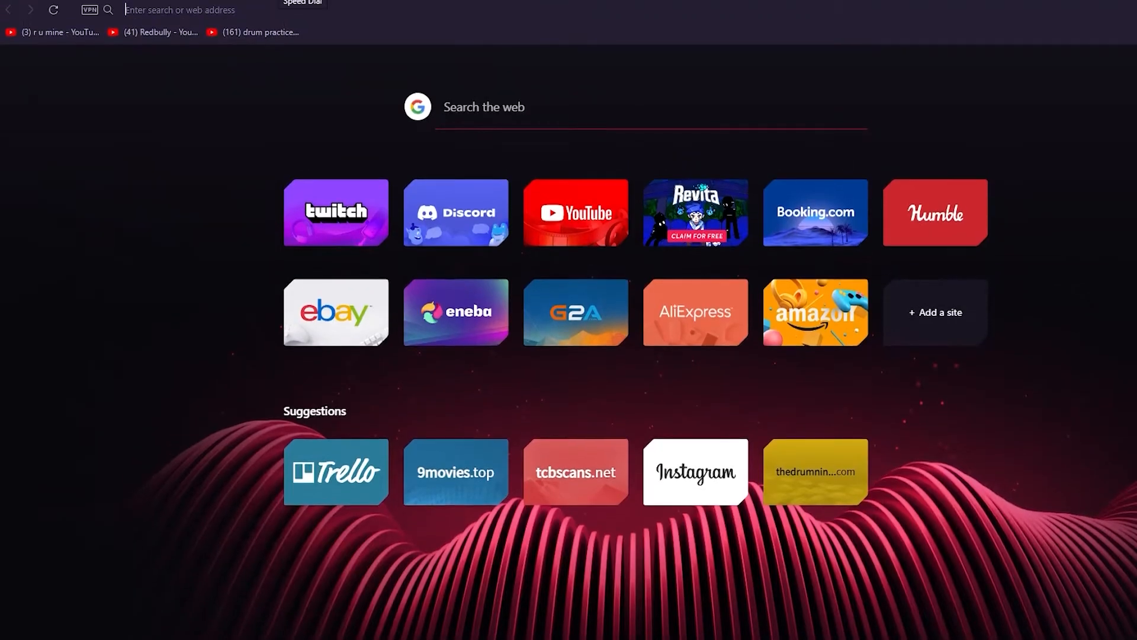
# Go to canva.com in a new Opera tab
pyautogui.write('can')
pyautogui.press('Return')
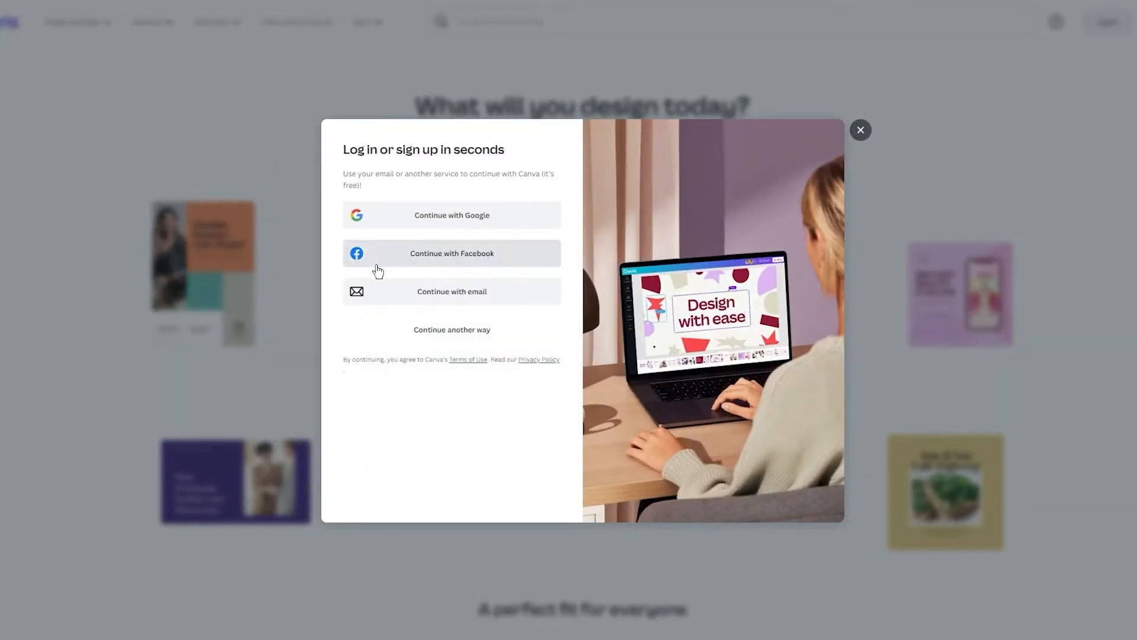
# Start Canva email sign-up with the pasted temporary address and enter a name
pyautogui.click(472, 287)
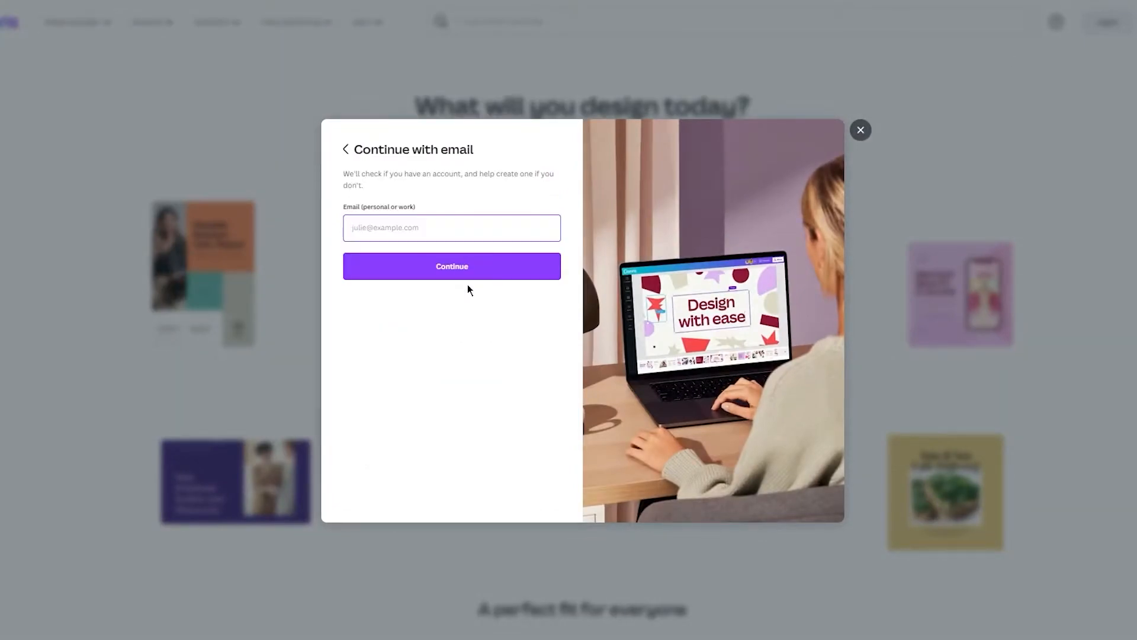
pyautogui.hotkey('ctrl', 'v')
pyautogui.click(450, 267)
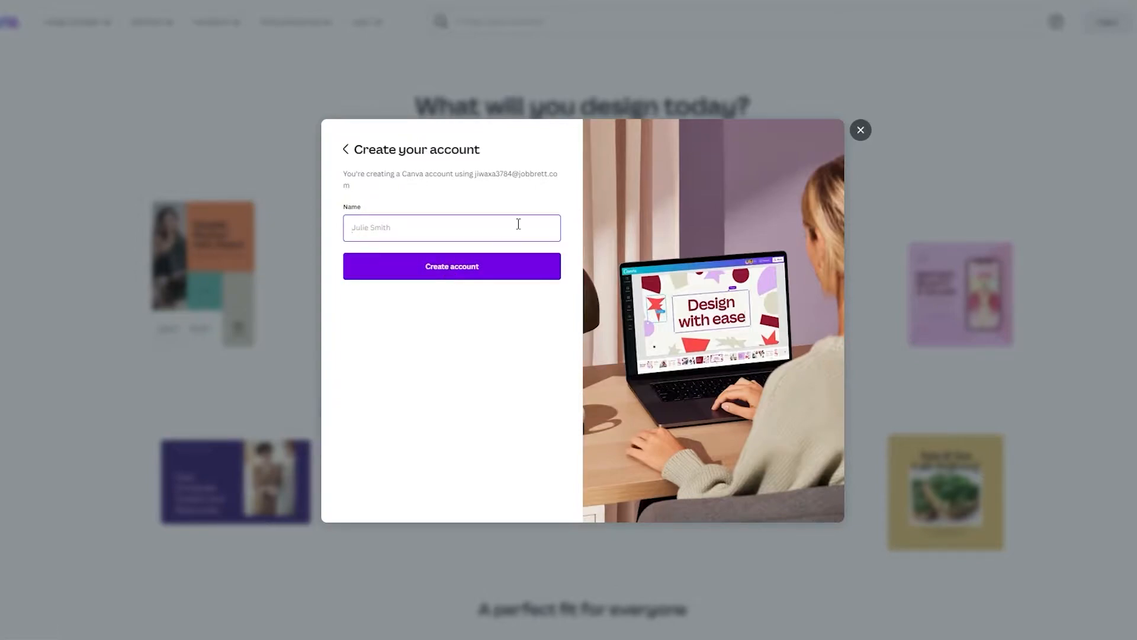
pyautogui.write('ksdkajskdjasd asdasjd')
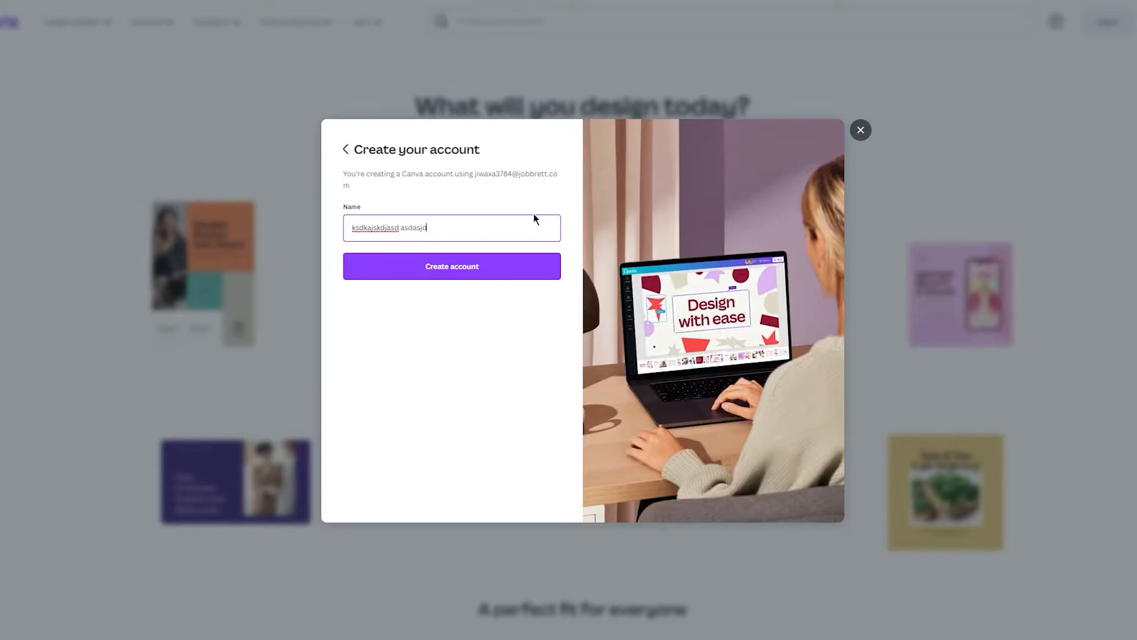
pyautogui.click(459, 270)
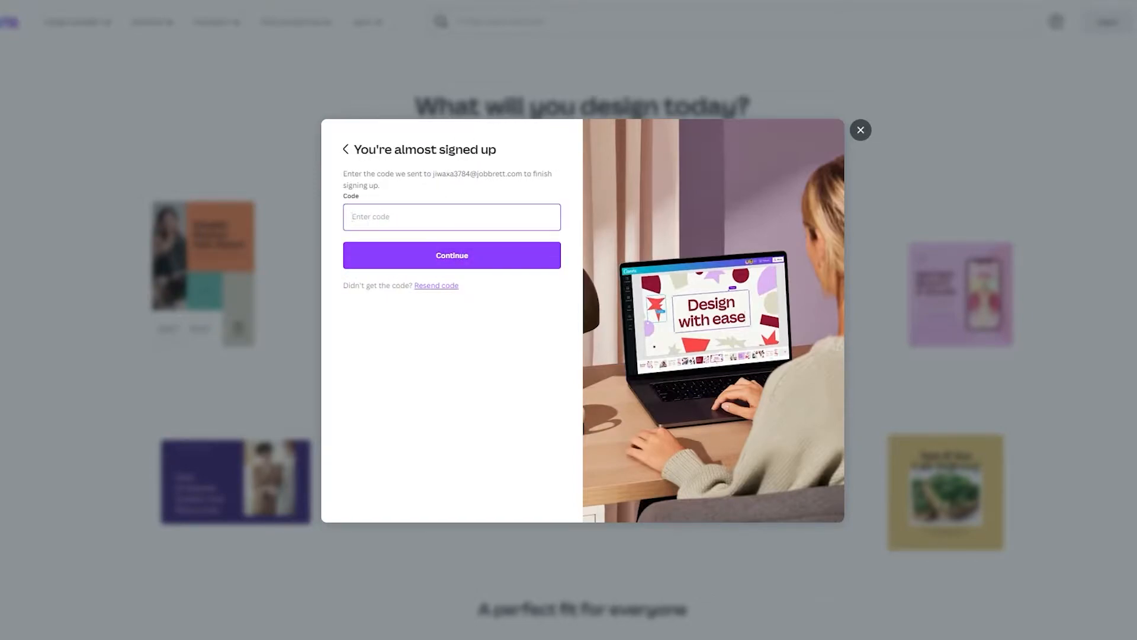
# Enter the emailed verification code, skip teams, choose Personal use and decline Canva Pro
pyautogui.hotkey('ctrl', 'Tab')
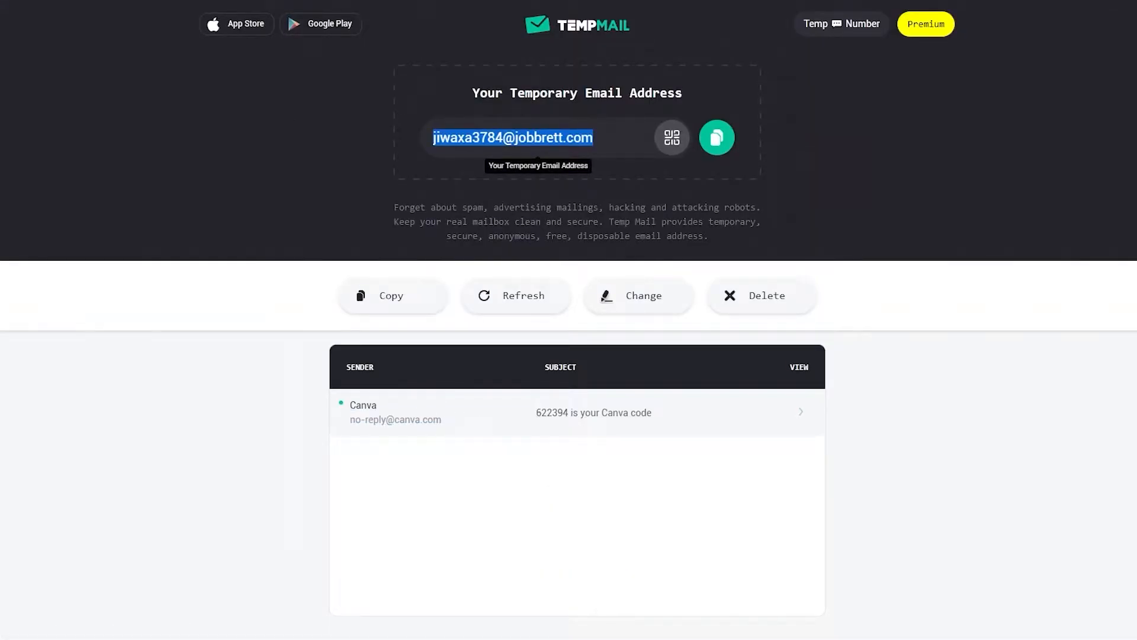
pyautogui.hotkey('ctrl', 'shift', 'Tab')
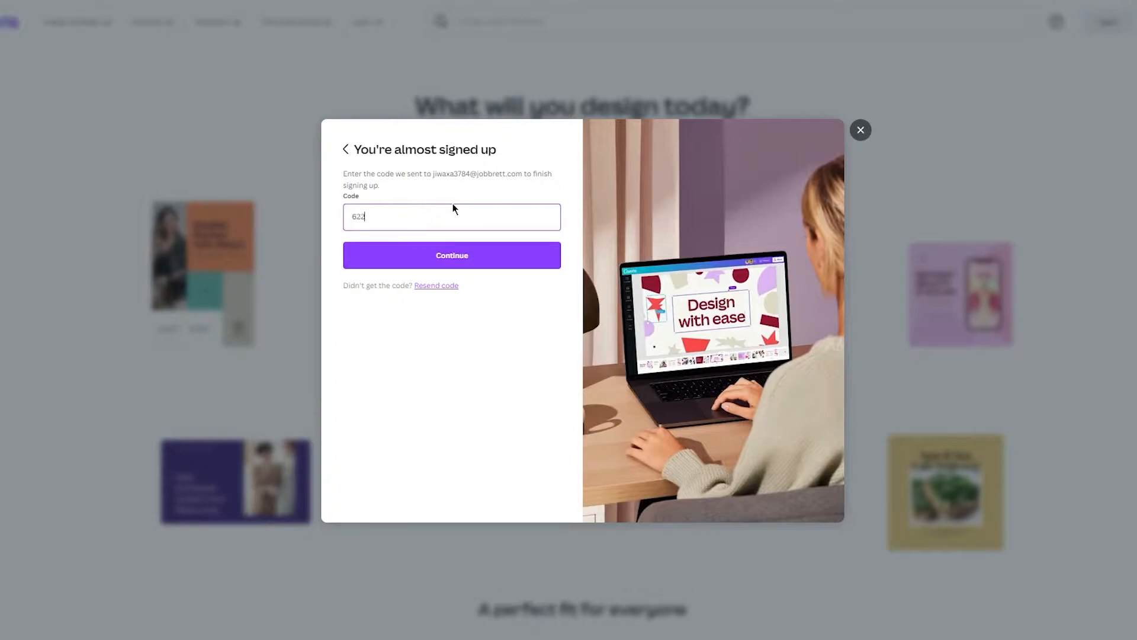
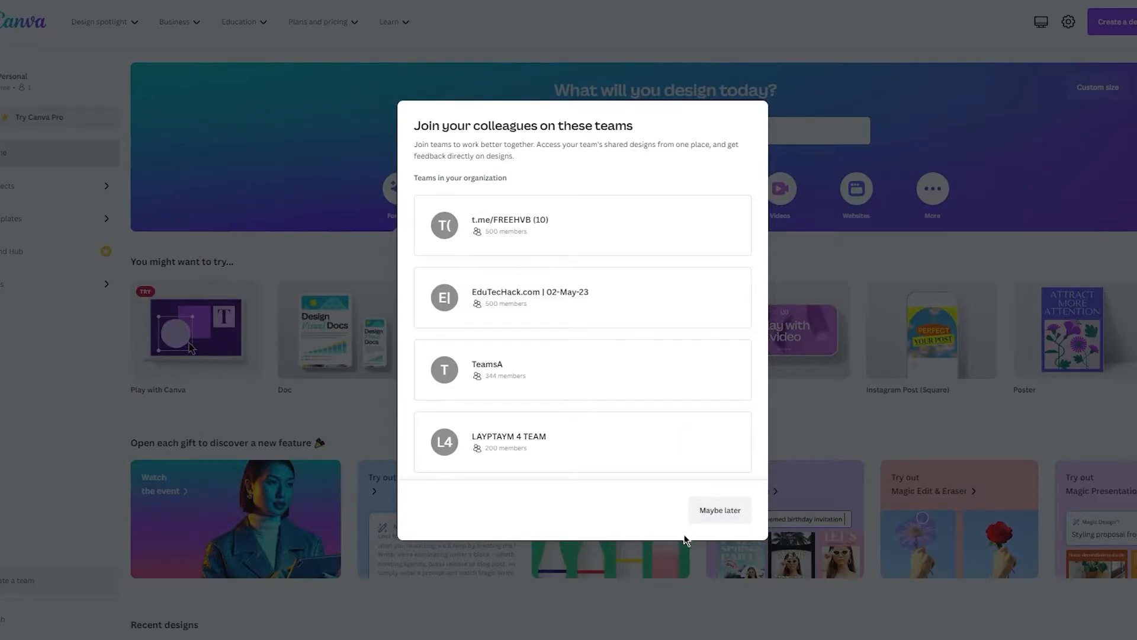
pyautogui.click(720, 511)
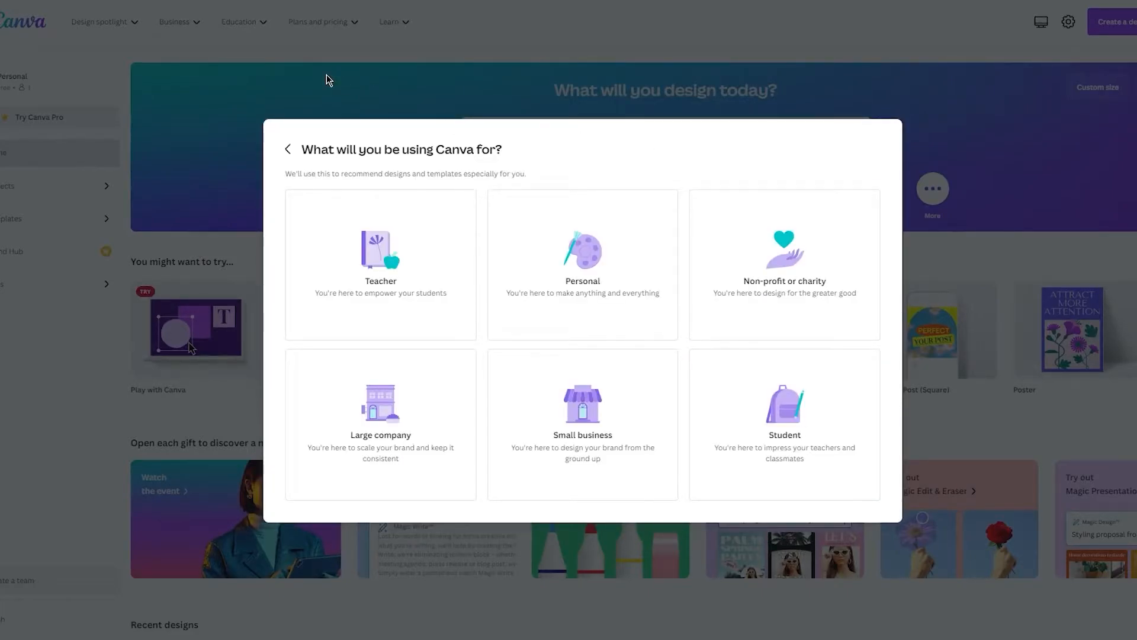
pyautogui.click(612, 268)
pyautogui.click(861, 169)
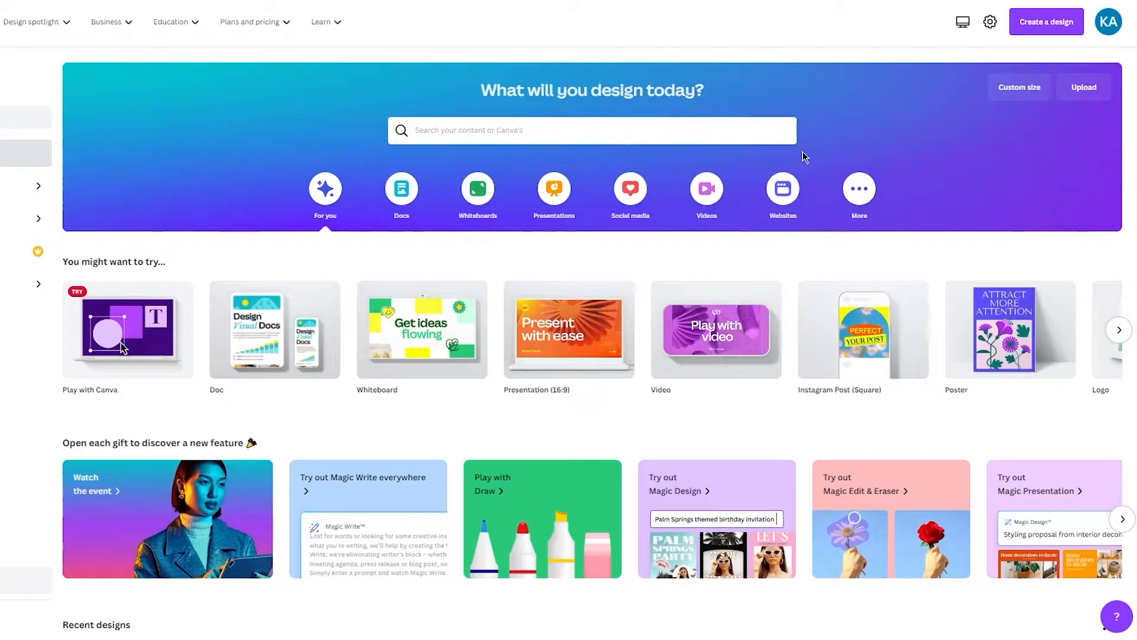
# Search Canva for 'logo' and choose the Logo 500×500 px suggestion
pyautogui.scroll(-8, 567, 234)
pyautogui.scroll(8, 705, 319)
pyautogui.scroll(-8, 705, 319)
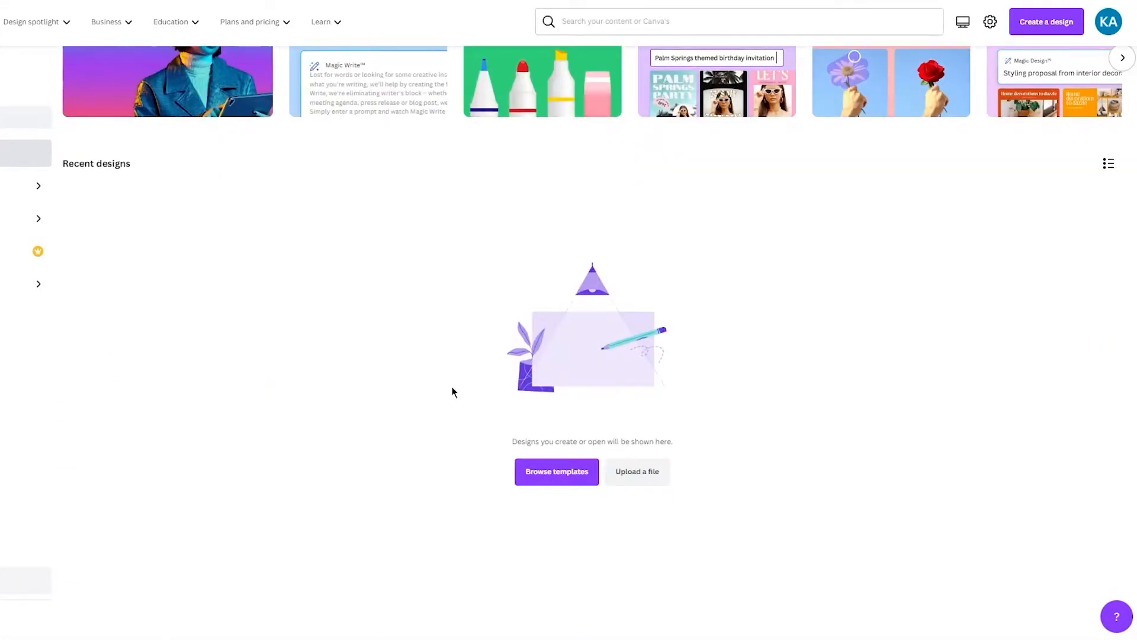
pyautogui.scroll(8, 453, 391)
pyautogui.scroll(-4, 452, 389)
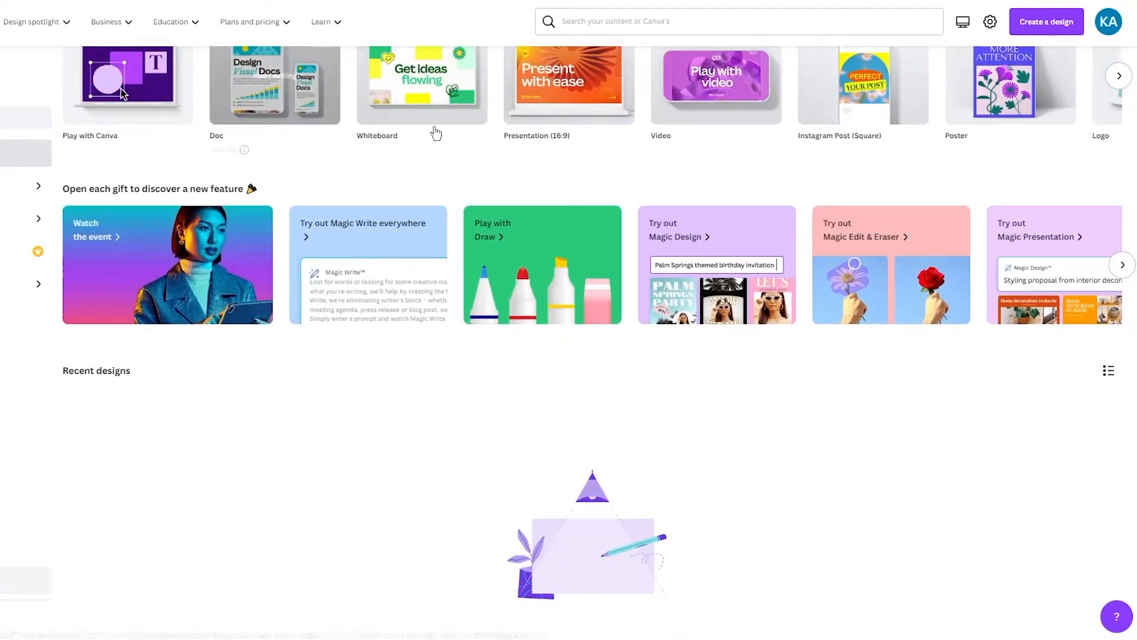
pyautogui.scroll(4, 460, 172)
pyautogui.click(486, 140)
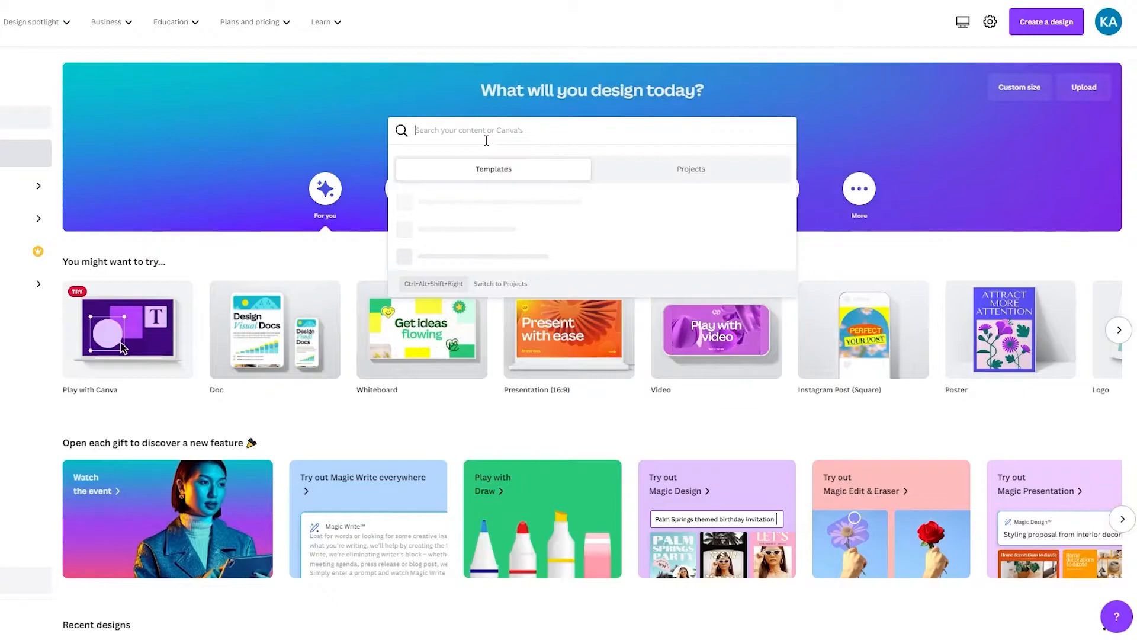
pyautogui.write('logo')
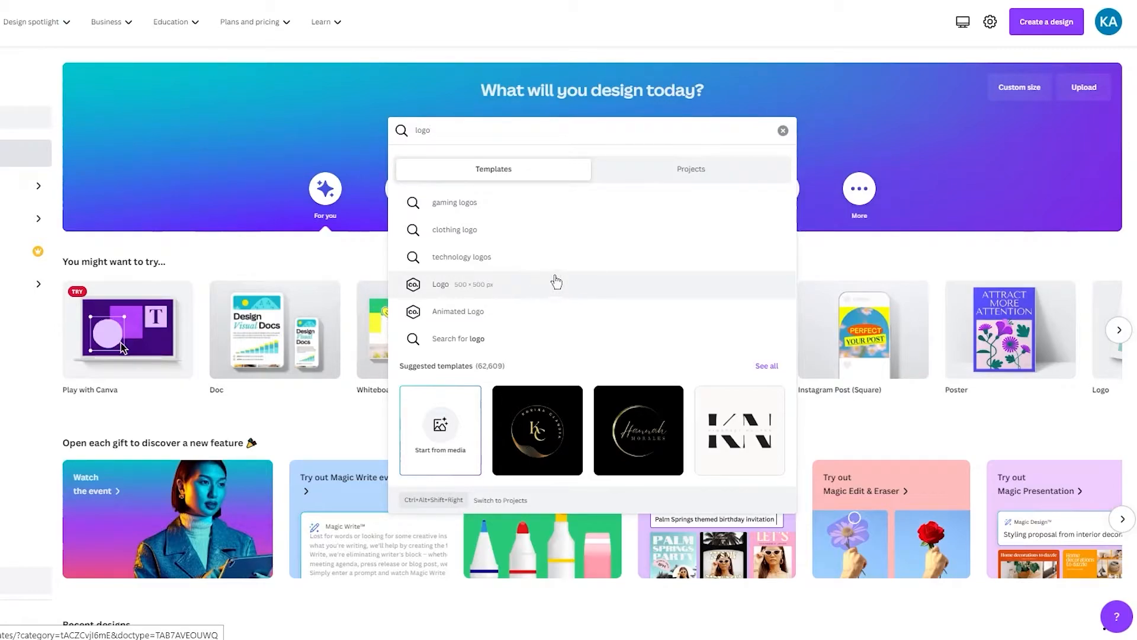
pyautogui.click(556, 282)
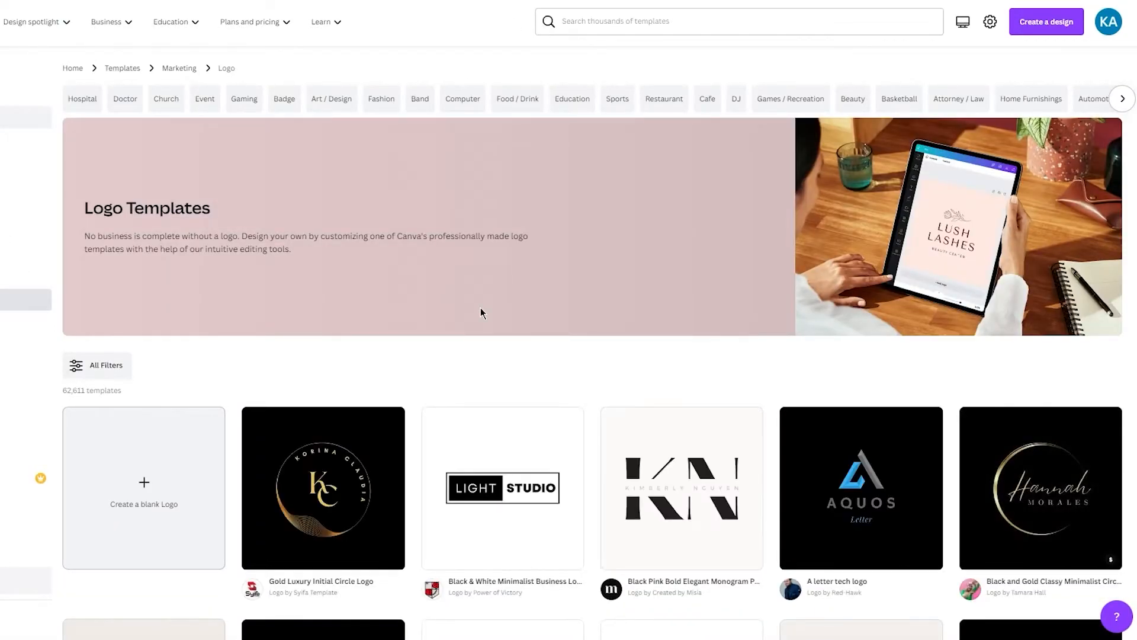
# Browse the logo templates, previewing and then closing the World Studios template
pyautogui.scroll(-5, 481, 308)
pyautogui.scroll(-1, 683, 399)
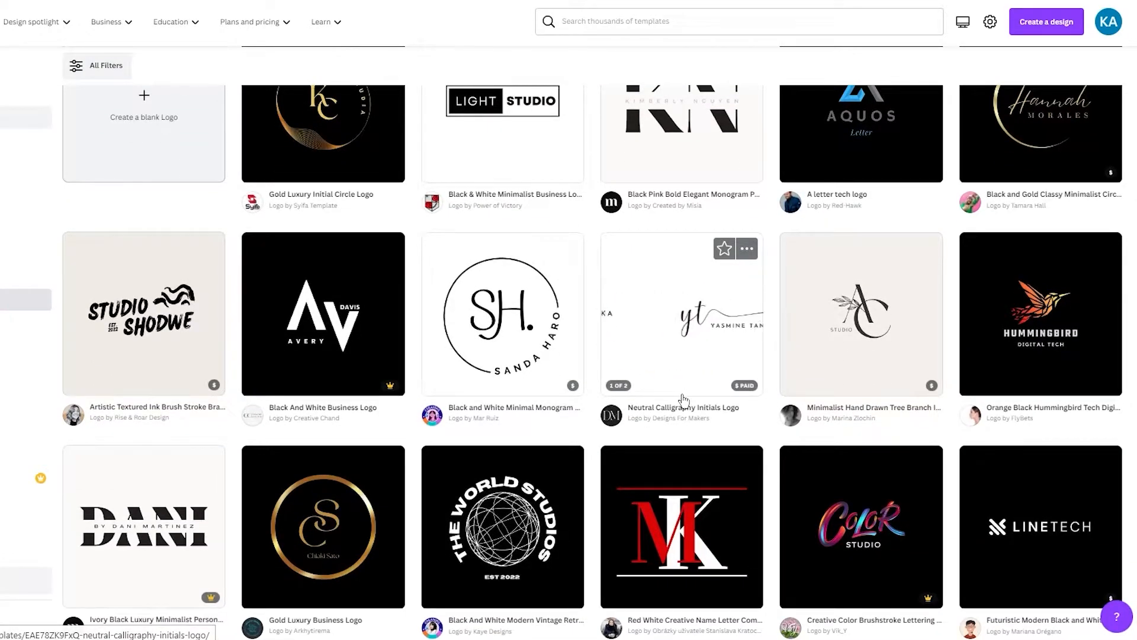
pyautogui.scroll(6, 684, 401)
pyautogui.scroll(-2, 651, 452)
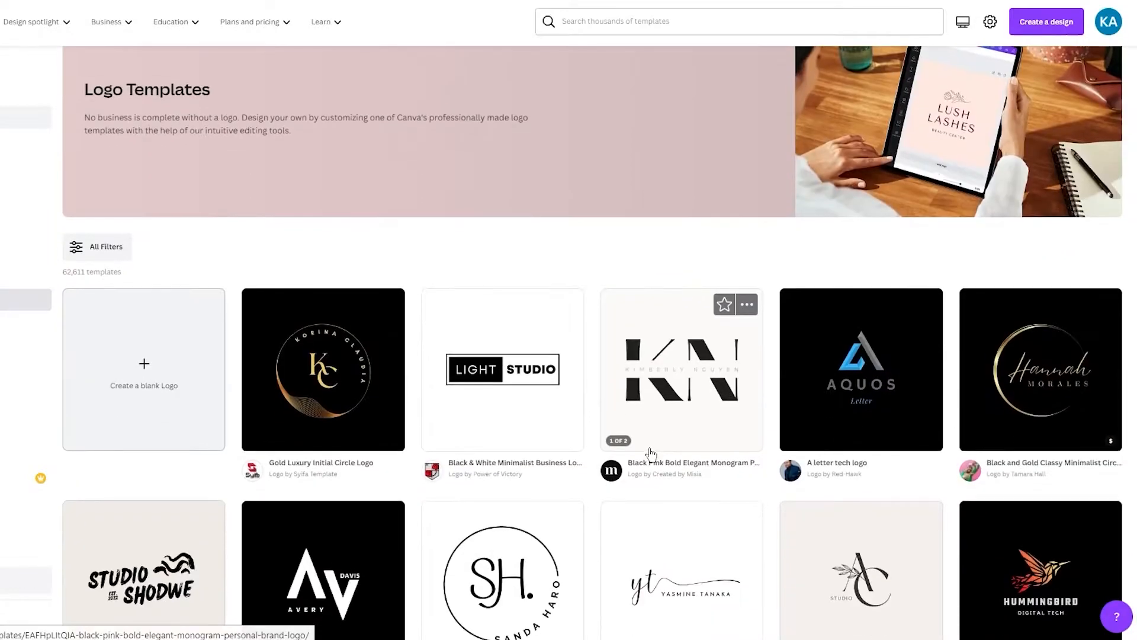
pyautogui.scroll(-7, 634, 452)
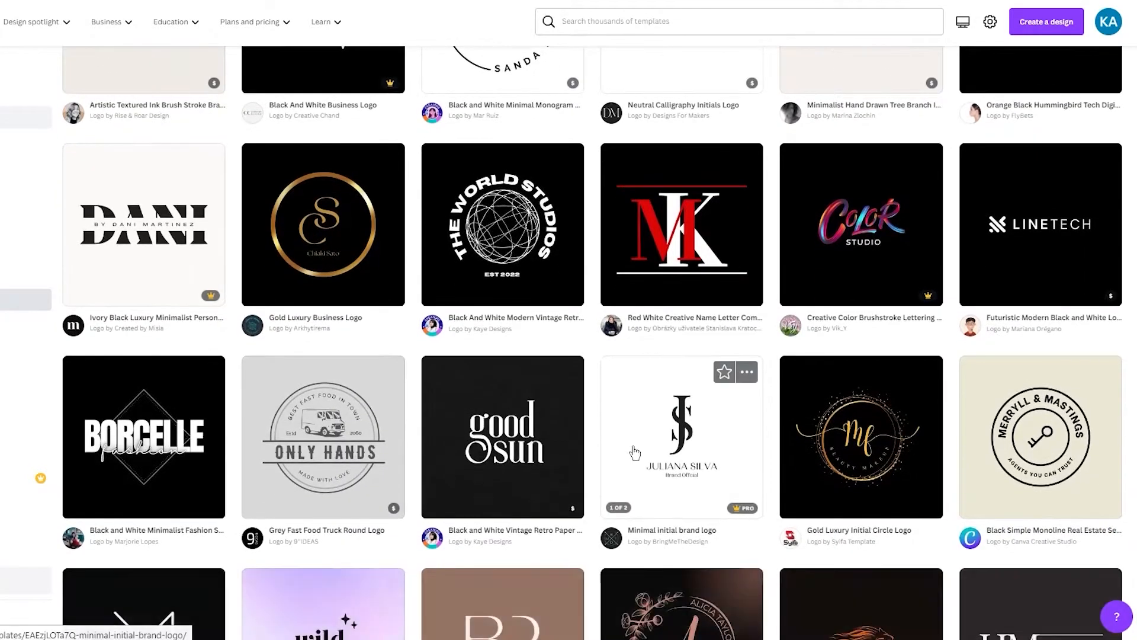
pyautogui.click(517, 281)
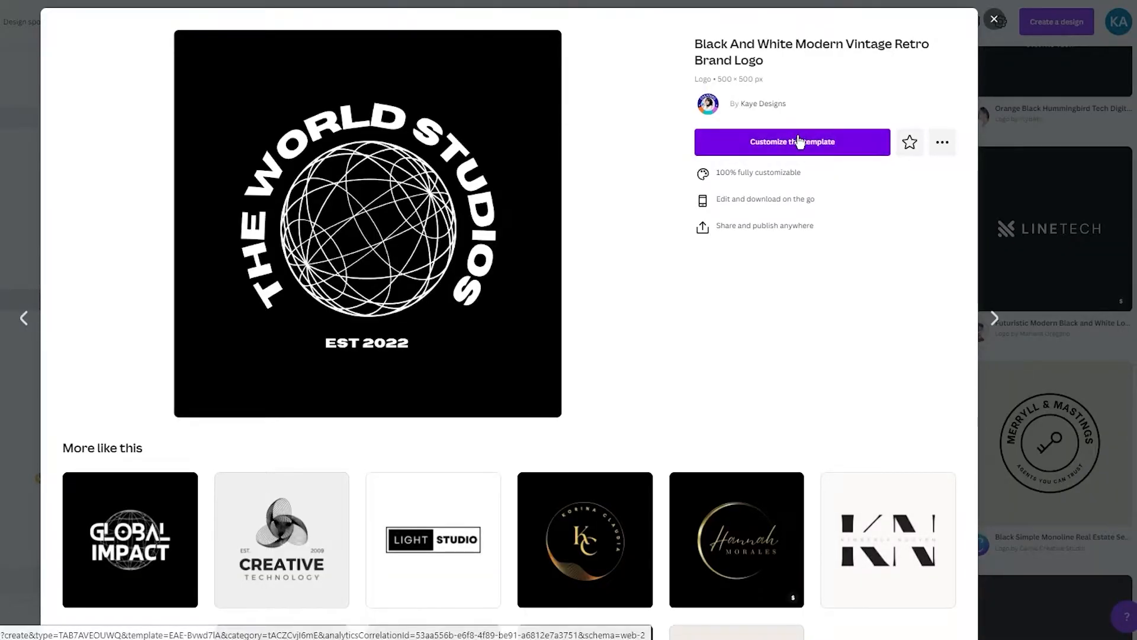
pyautogui.click(995, 19)
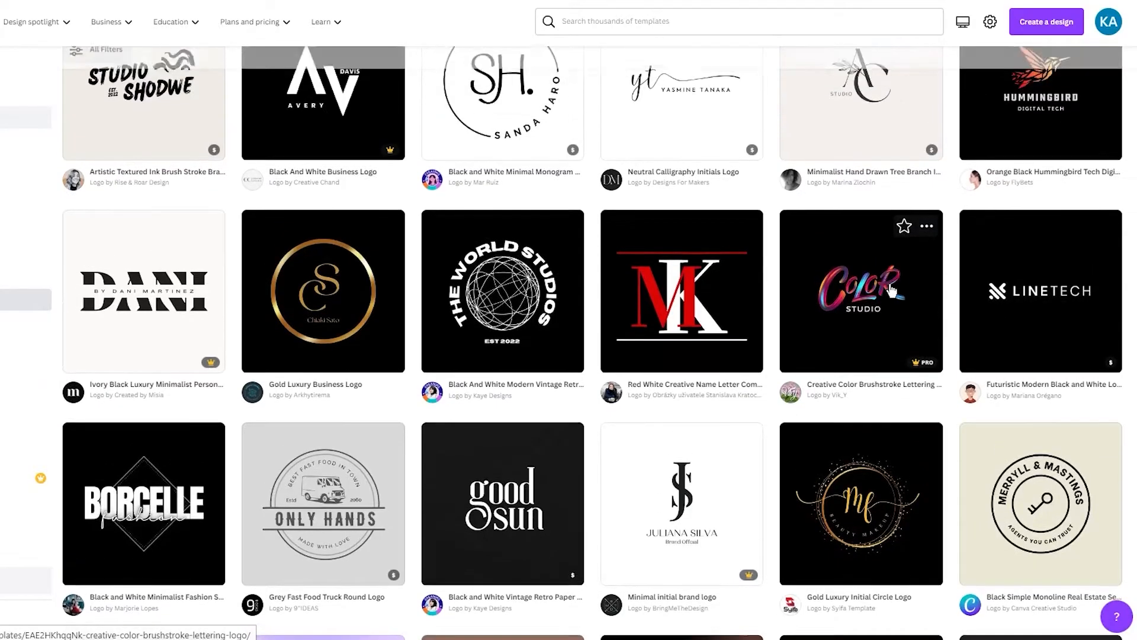
pyautogui.scroll(10, 478, 326)
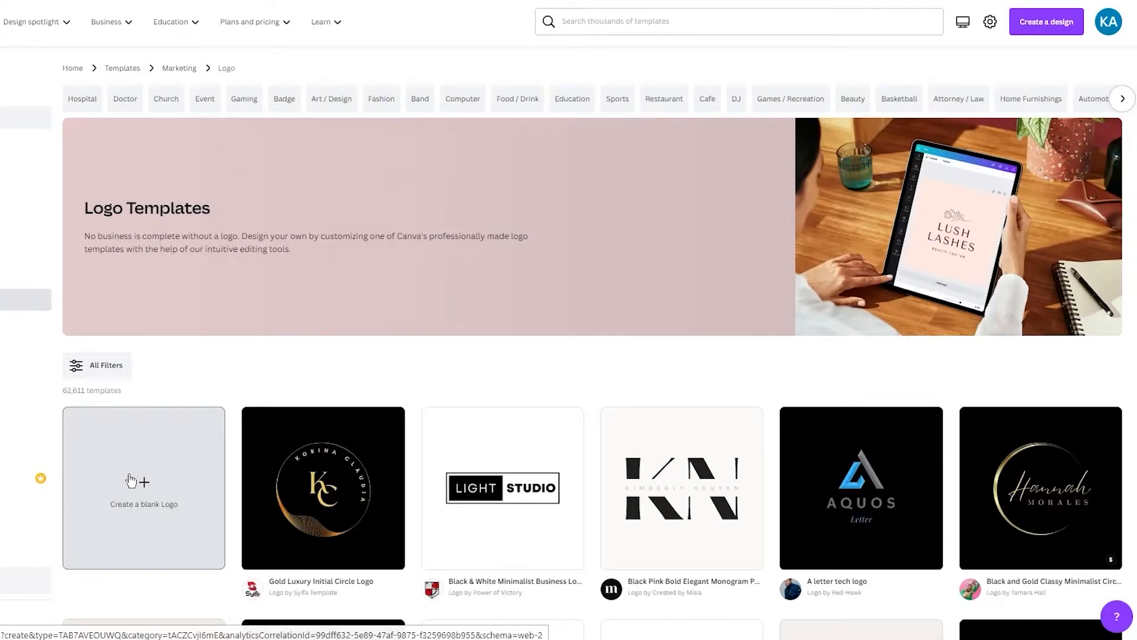
pyautogui.scroll(-4, 185, 474)
# Create a blank logo, skip the editor tour, and colour the page background black
pyautogui.click(92, 270)
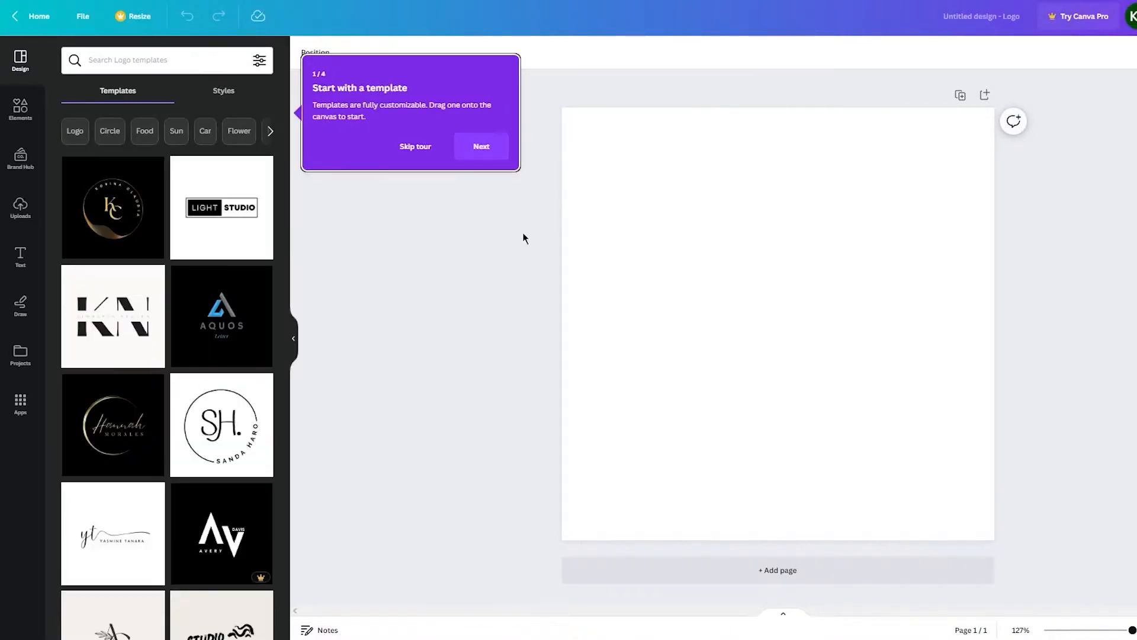
pyautogui.click(415, 147)
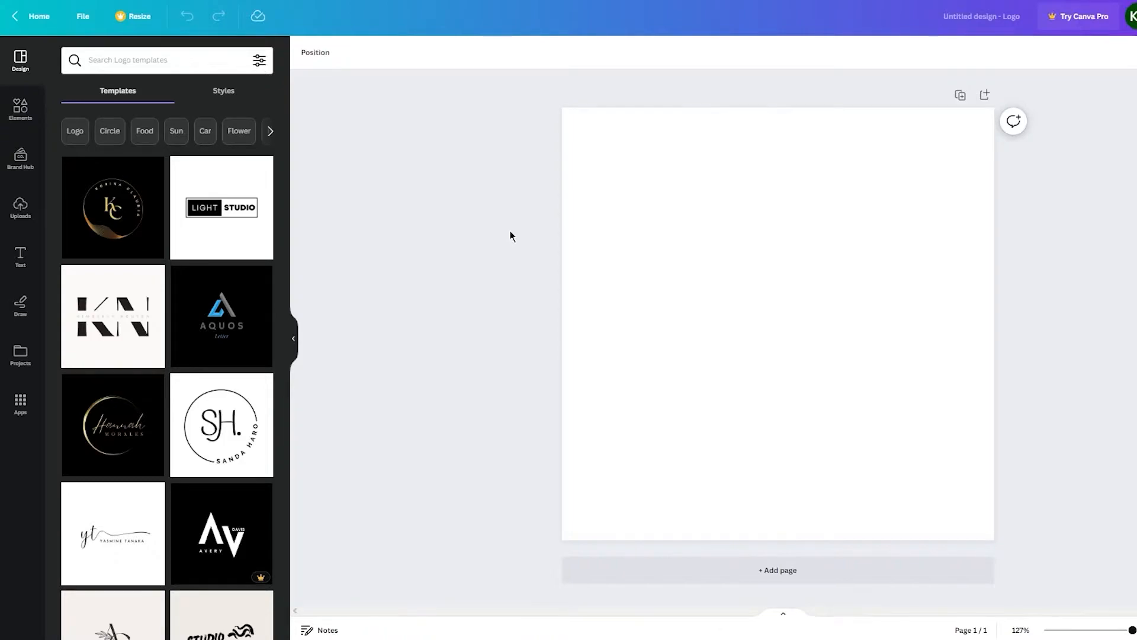
pyautogui.click(634, 215)
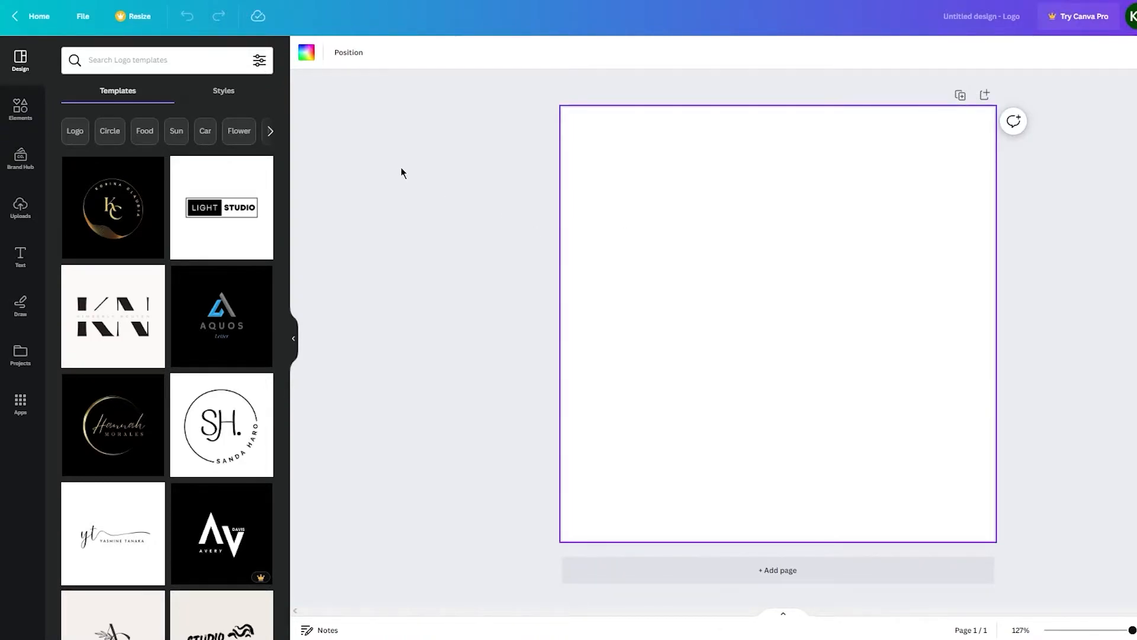
pyautogui.click(307, 53)
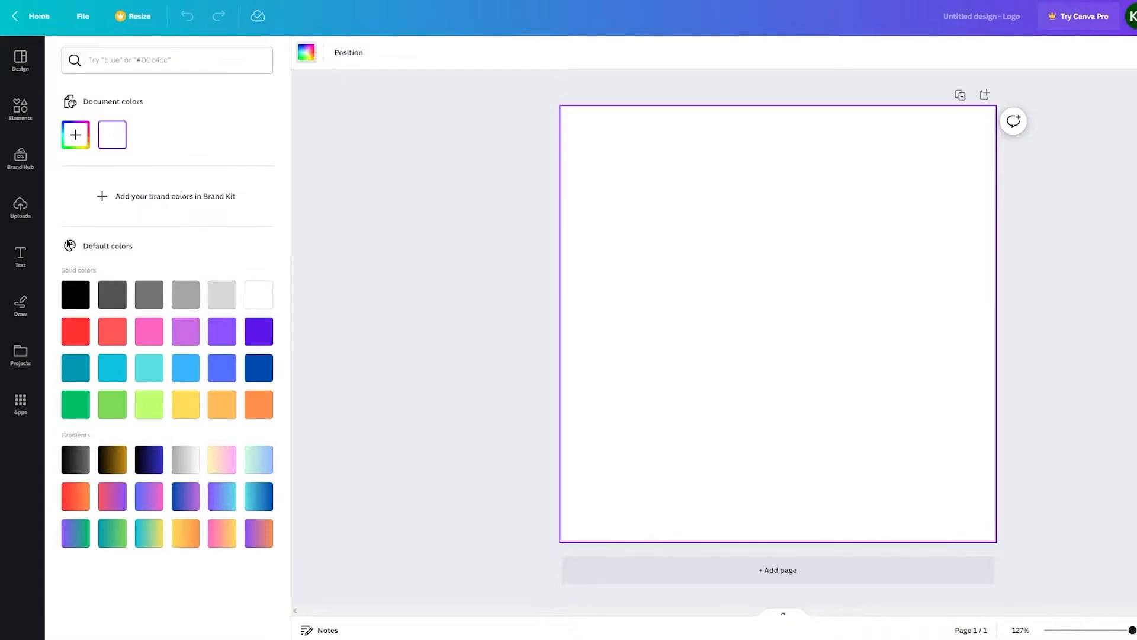
pyautogui.click(75, 295)
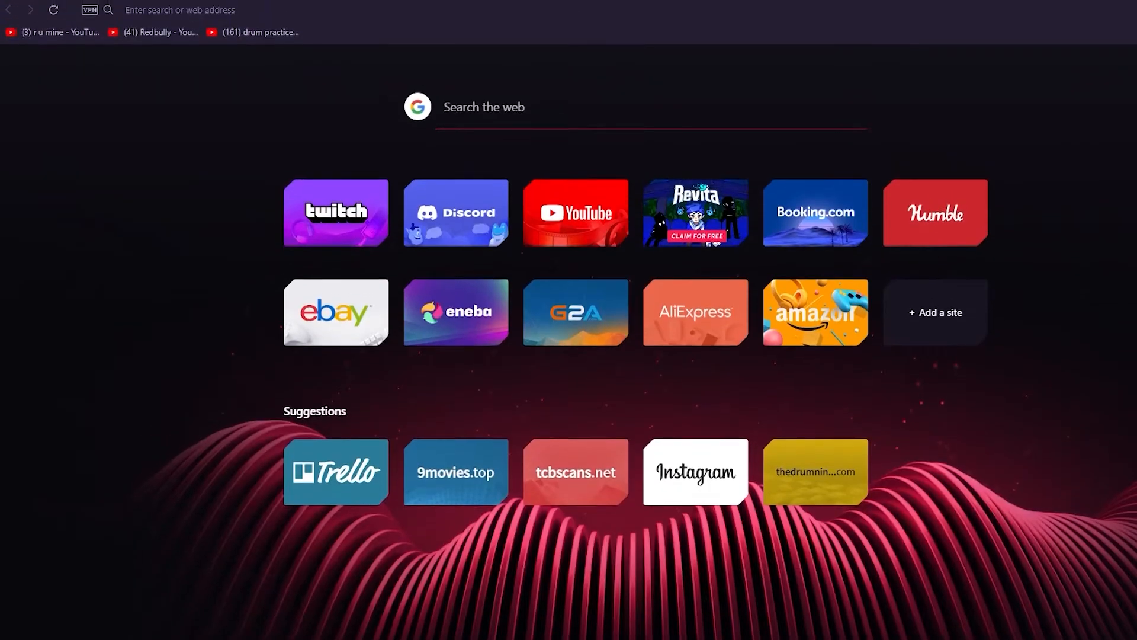
# Open pinterest.com from the address bar
pyautogui.hotkey('ctrl', 'l')
pyautogui.write('pin')
pyautogui.press('Return')
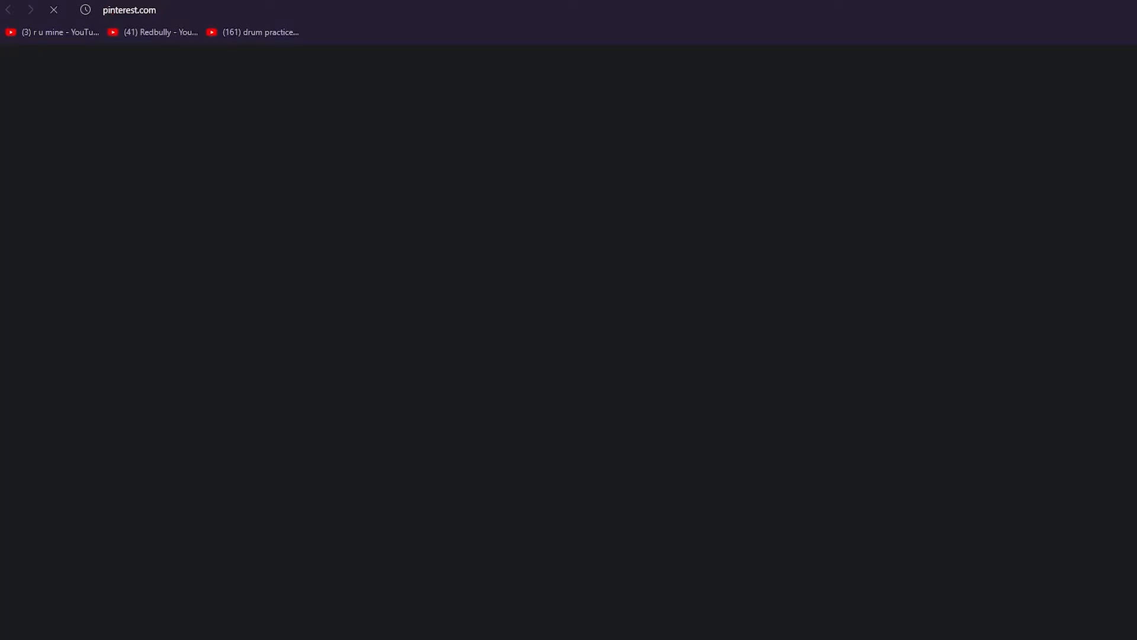
# Search Google for 'gym logos' in a new tab and preview a Freepik fitness logo
pyautogui.hotkey('ctrl', 't')
pyautogui.write('gym ')
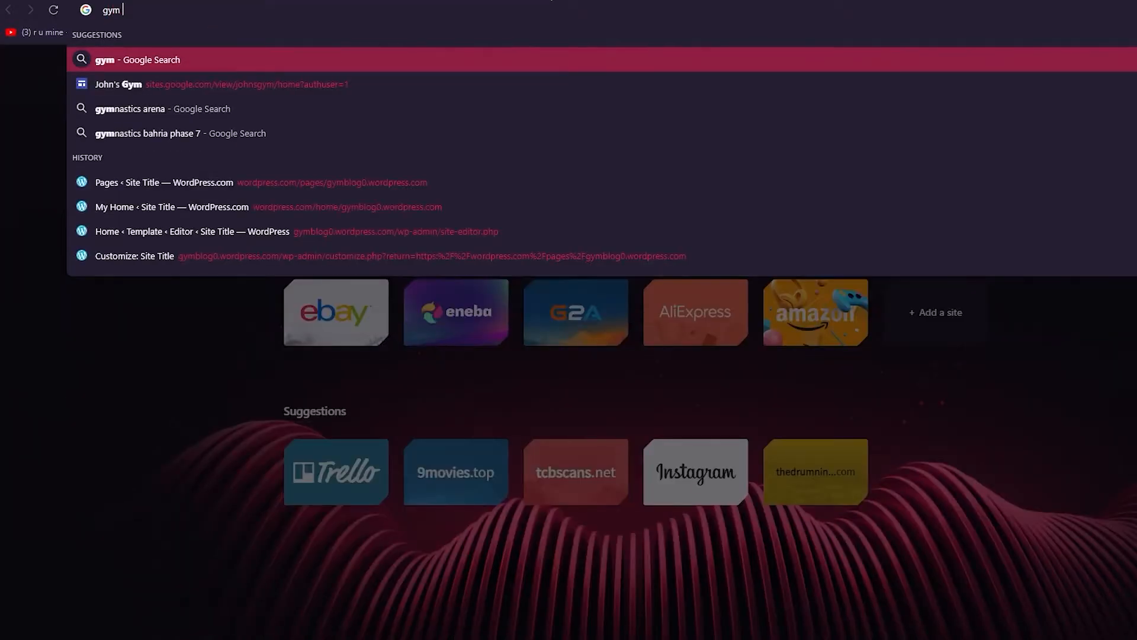
pyautogui.write('lo')
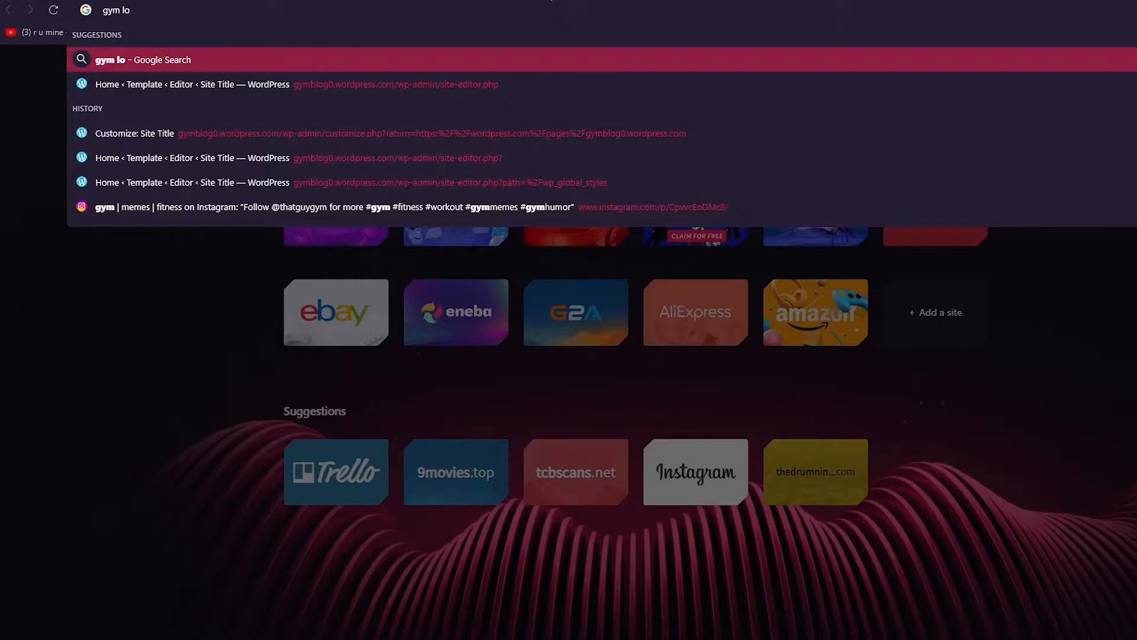
pyautogui.write('gos')
pyautogui.press('Return')
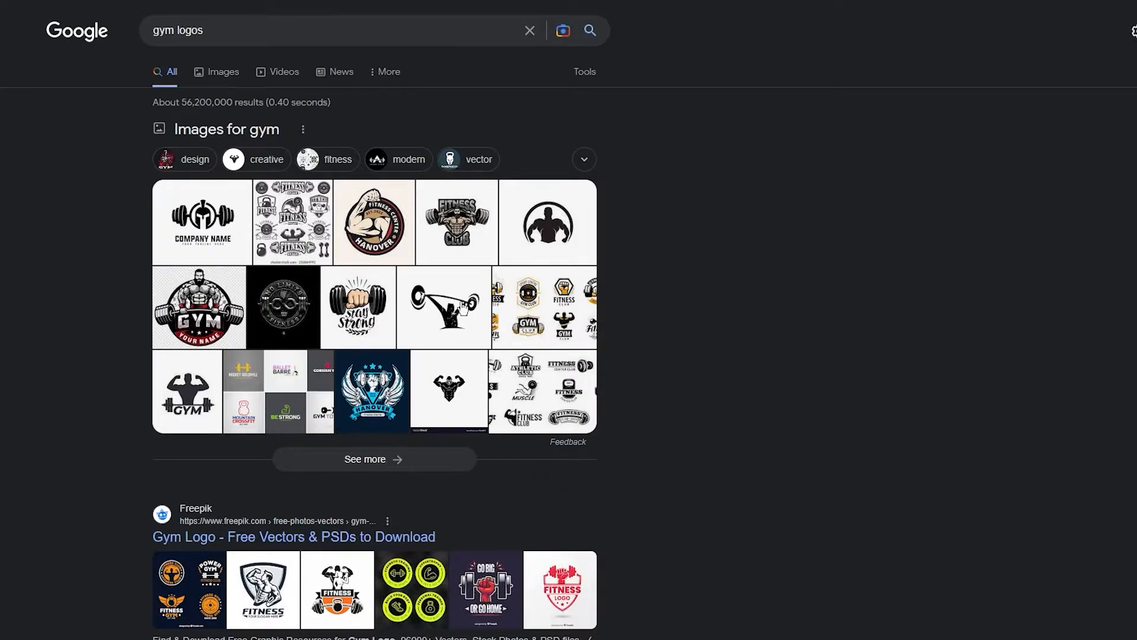
pyautogui.scroll(-5, 717, 173)
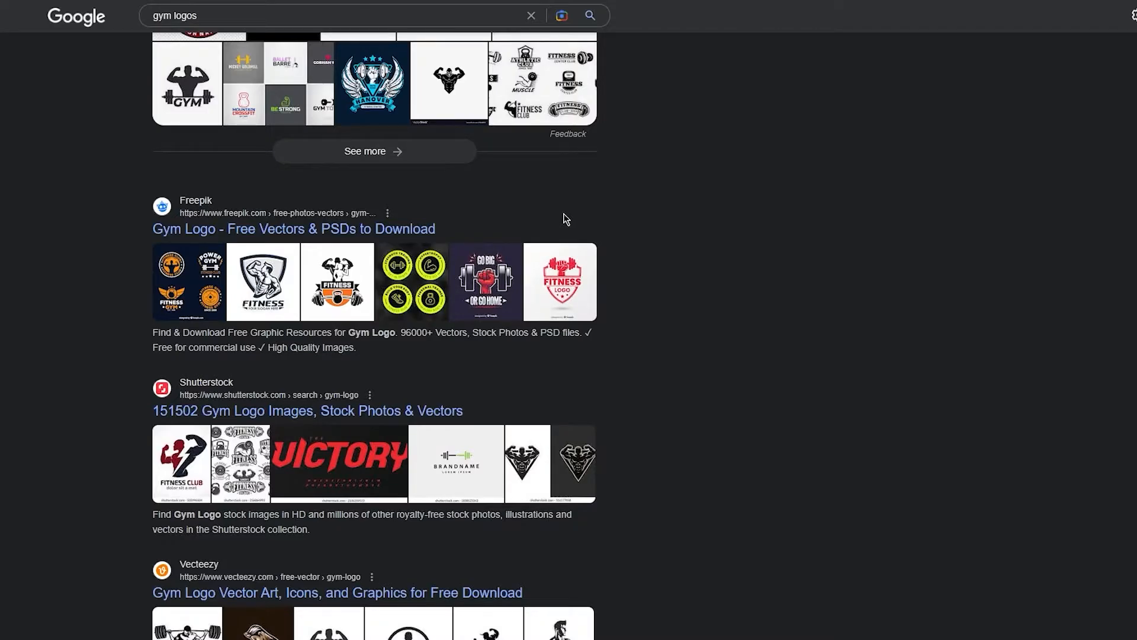
pyautogui.scroll(-5, 563, 231)
pyautogui.scroll(-6, 671, 219)
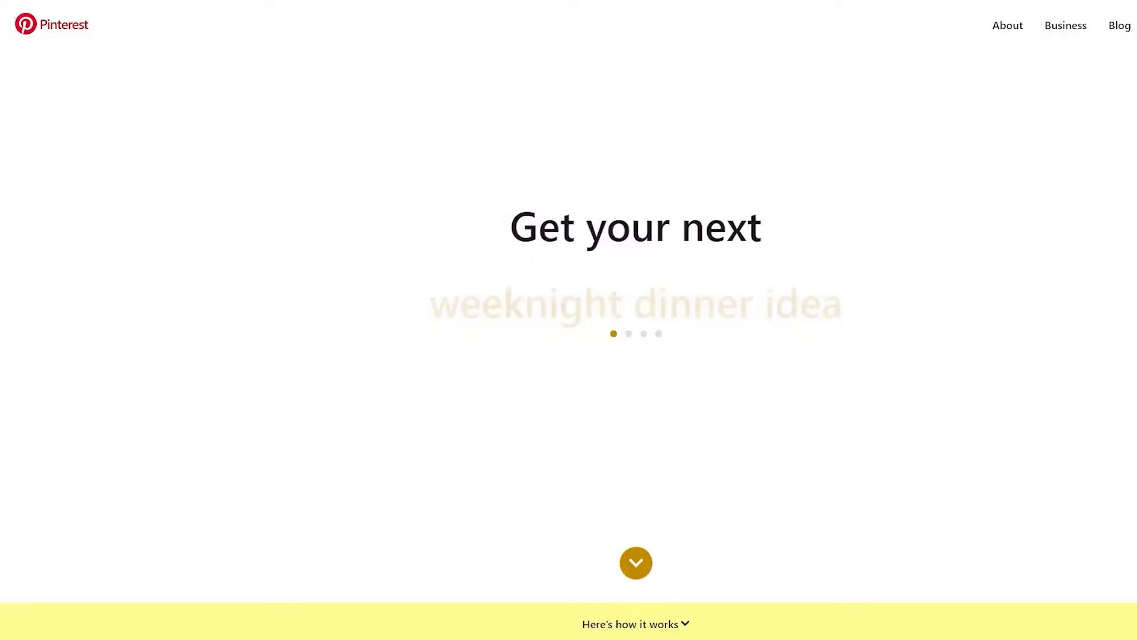
pyautogui.scroll(-3, 1052, 176)
pyautogui.scroll(3, 1053, 176)
pyautogui.scroll(2, 1007, 175)
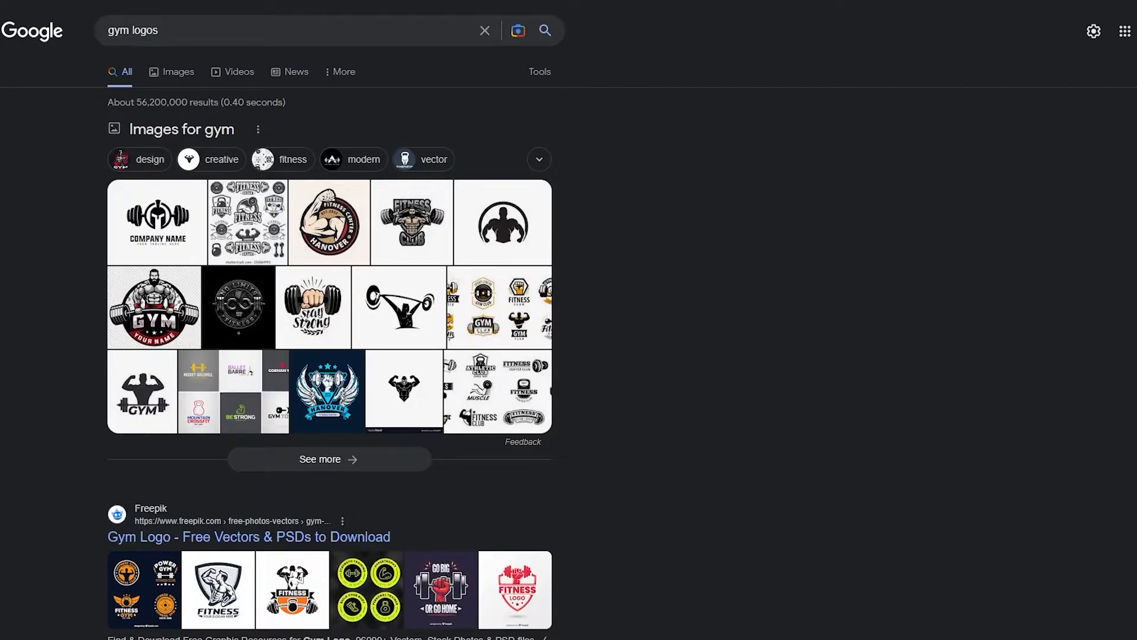
pyautogui.click(413, 234)
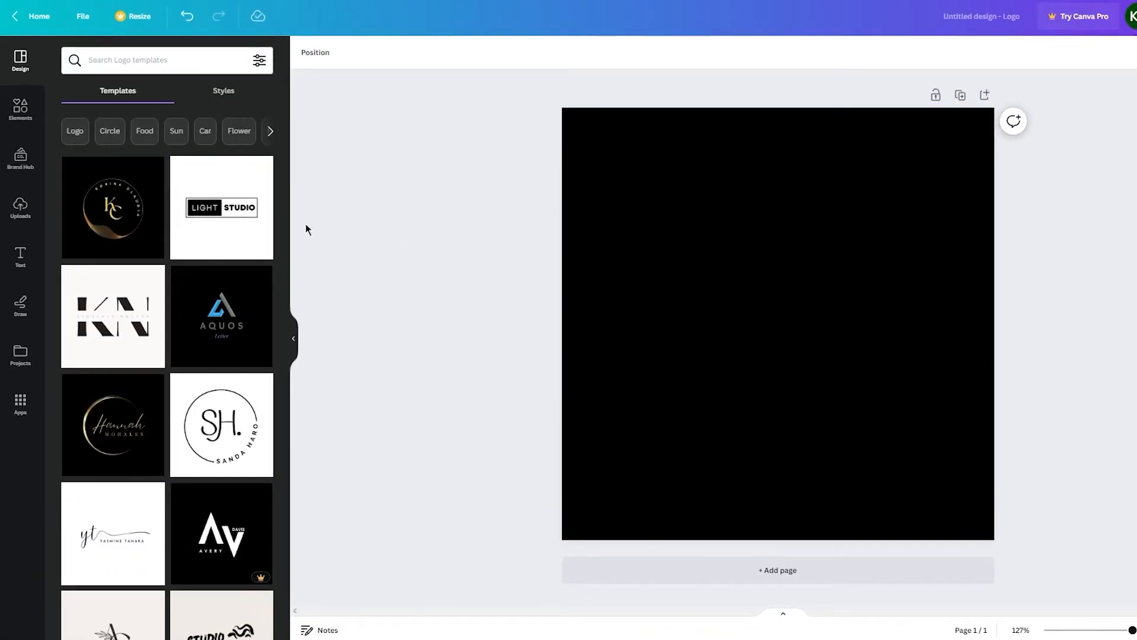
# Search Canva's Elements for 'gym' and show all the graphic results
pyautogui.click(20, 111)
pyautogui.click(149, 61)
pyautogui.write('gym')
pyautogui.press('Return')
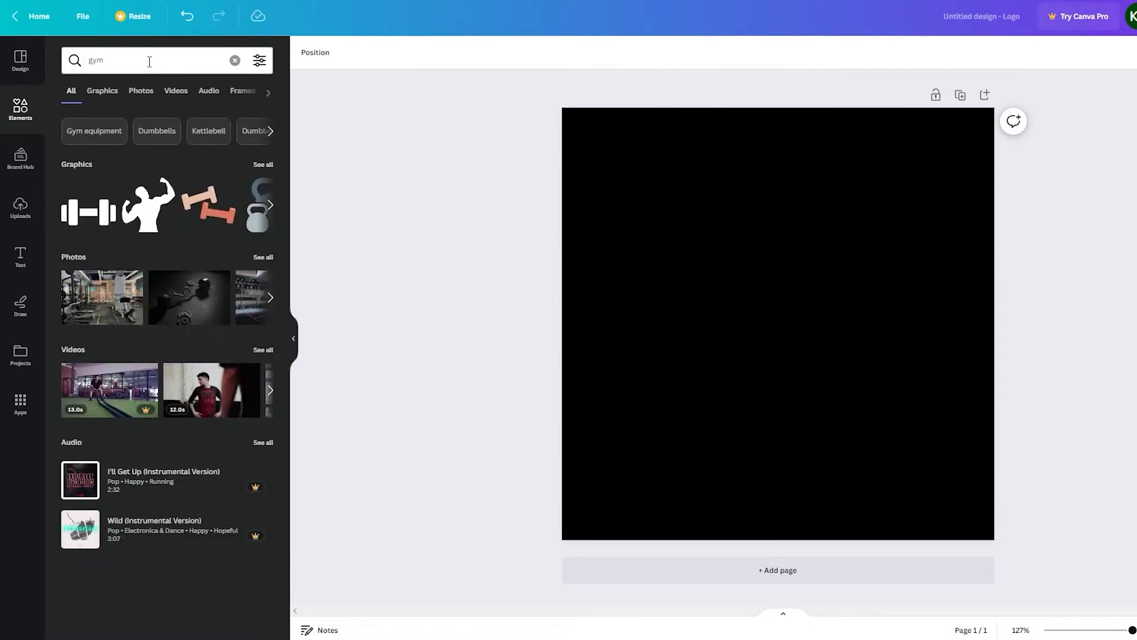
pyautogui.click(272, 207)
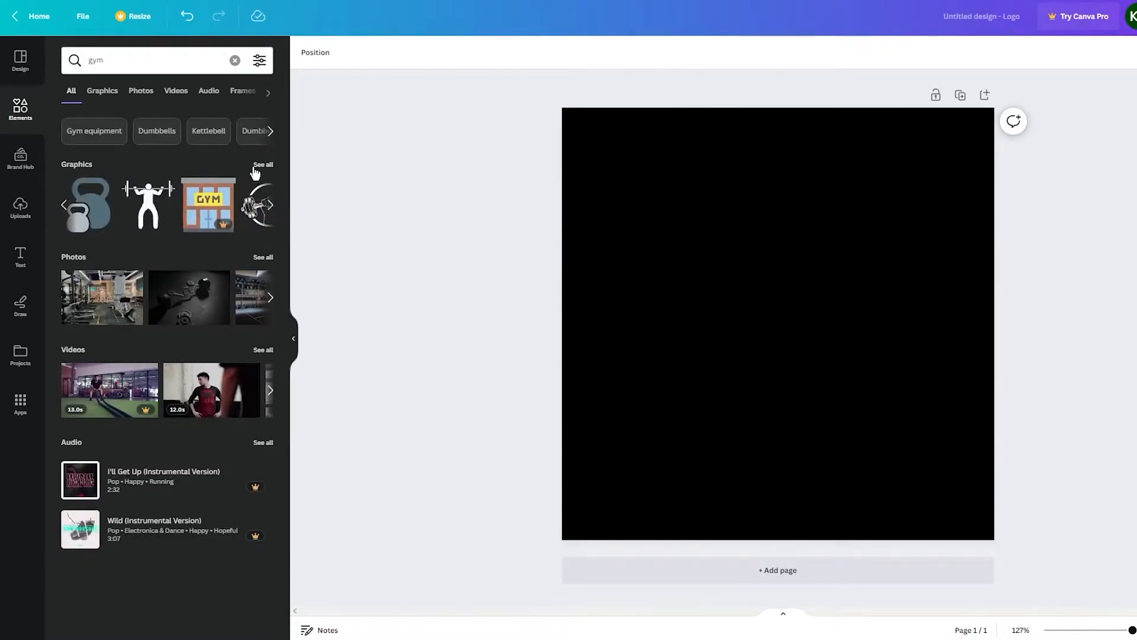
pyautogui.click(261, 168)
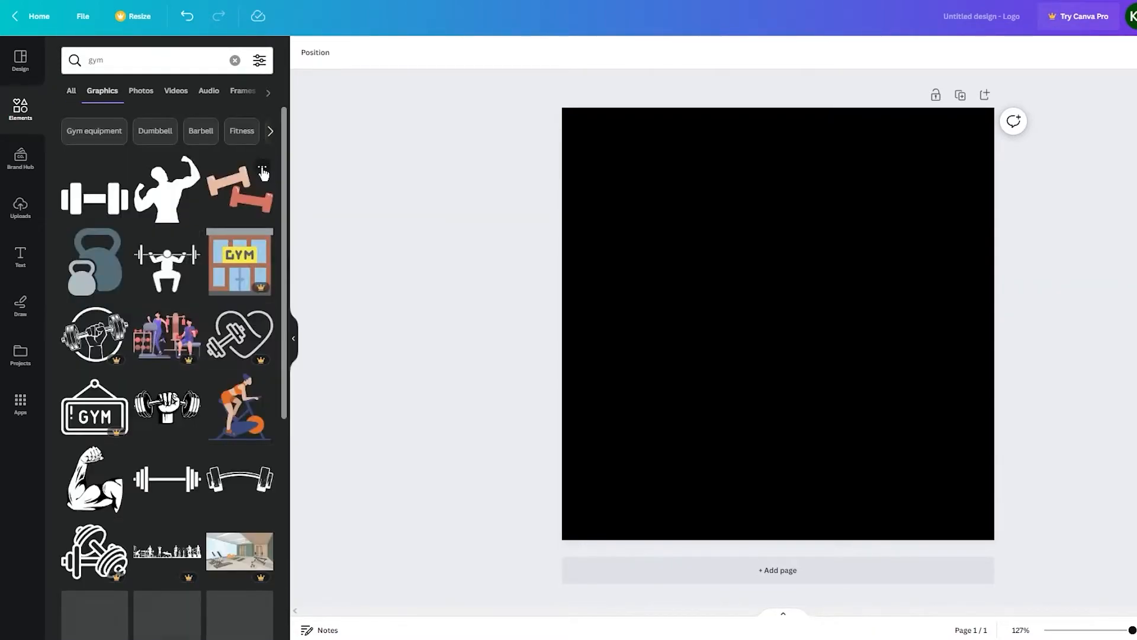
pyautogui.scroll(-10, 104, 195)
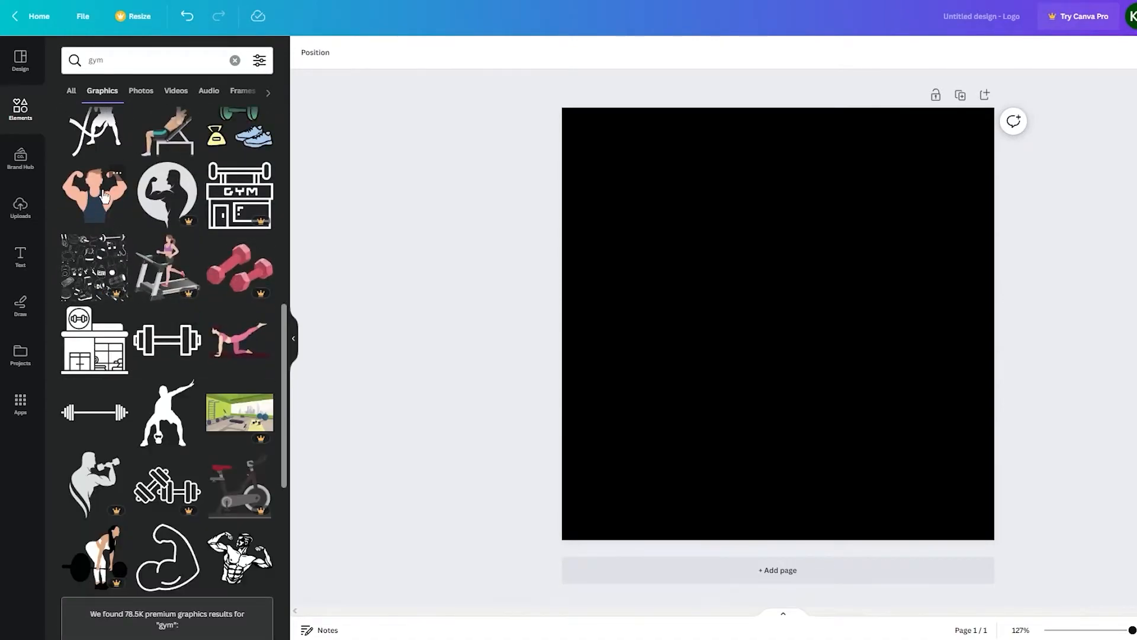
pyautogui.scroll(-5, 103, 195)
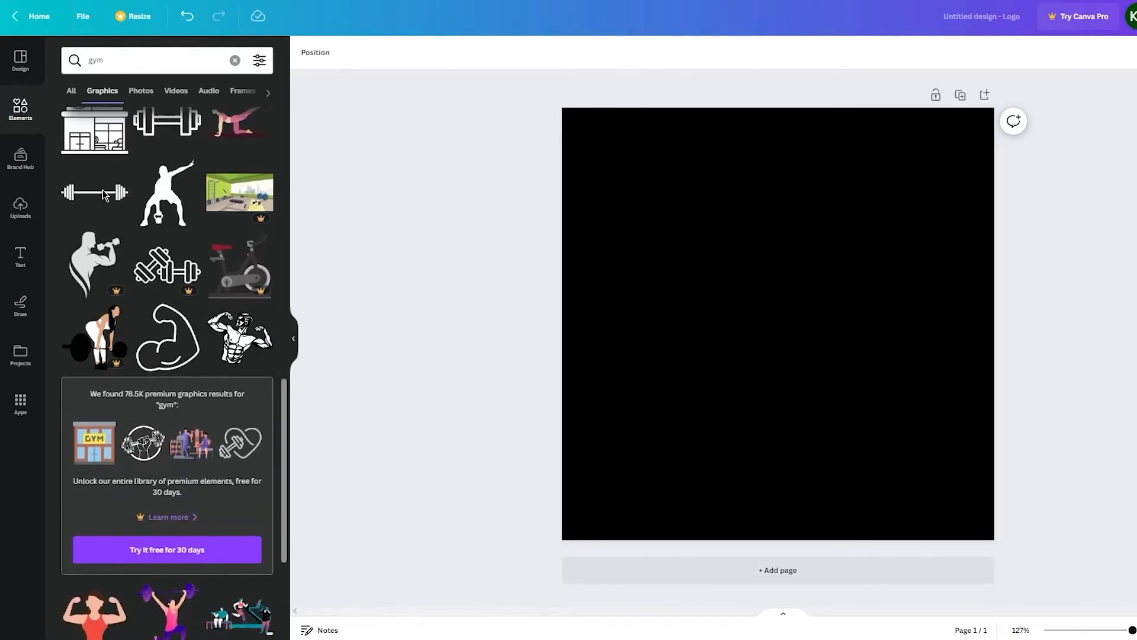
pyautogui.scroll(-3, 240, 273)
pyautogui.scroll(2, 240, 272)
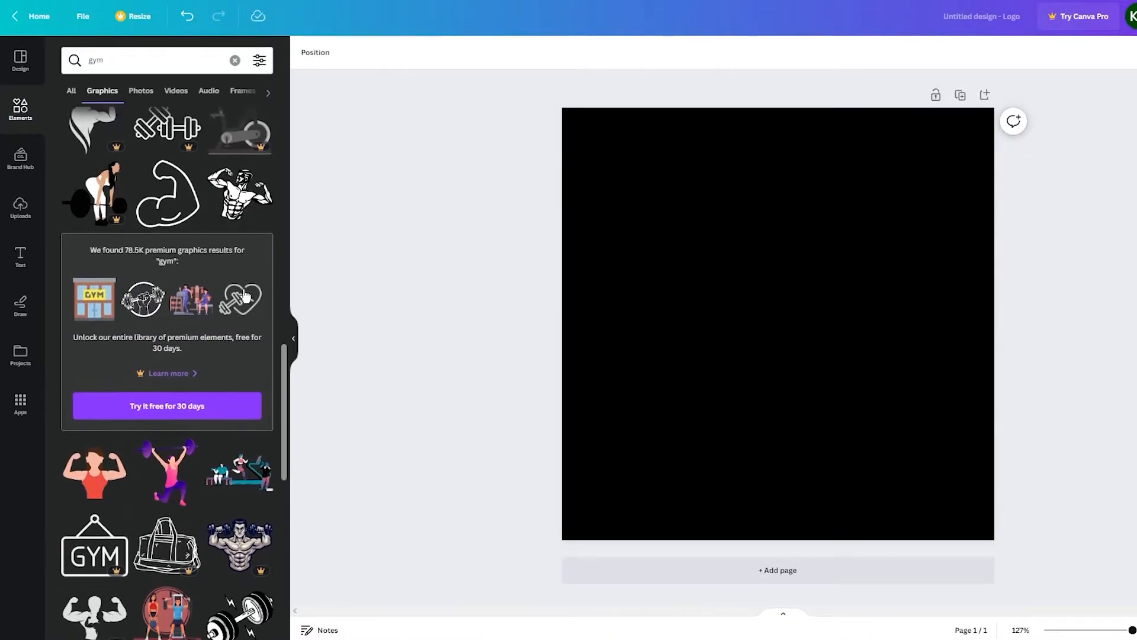
# Add the bodybuilder graphic, enlarge it and centre it on the page
pyautogui.click(247, 202)
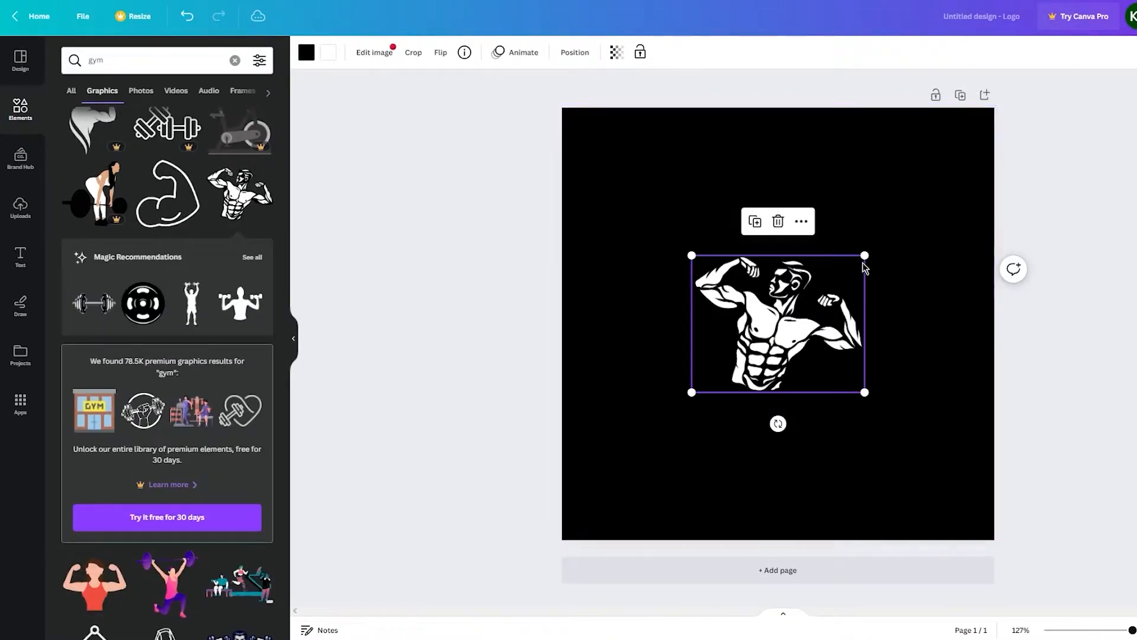
pyautogui.moveTo(865, 255); pyautogui.dragTo(952, 186)
pyautogui.moveTo(863, 286); pyautogui.dragTo(820, 323)
pyautogui.click(1059, 376)
# Add a white barbell graphic, move it lower and widen it, then delete the bodybuilder
pyautogui.scroll(3, 228, 177)
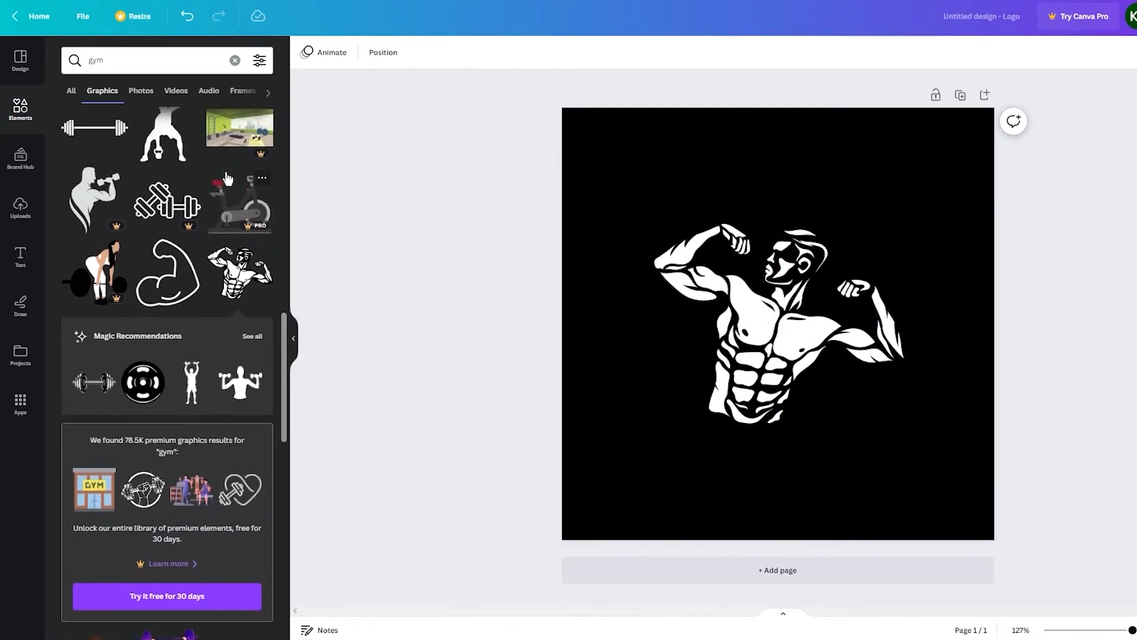
pyautogui.scroll(2, 228, 178)
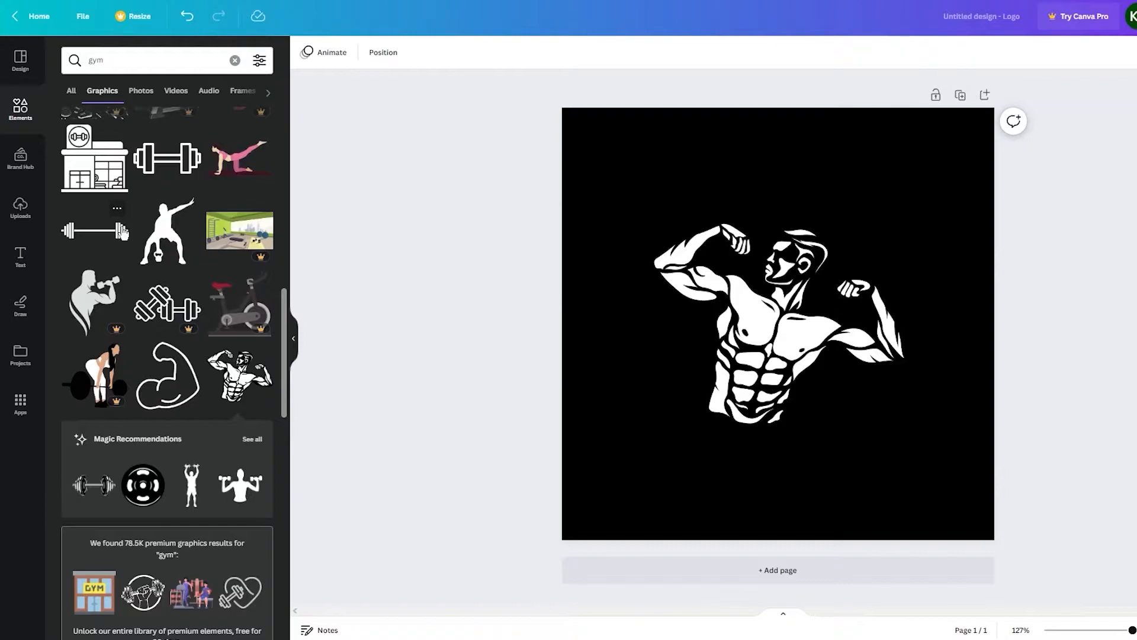
pyautogui.click(96, 234)
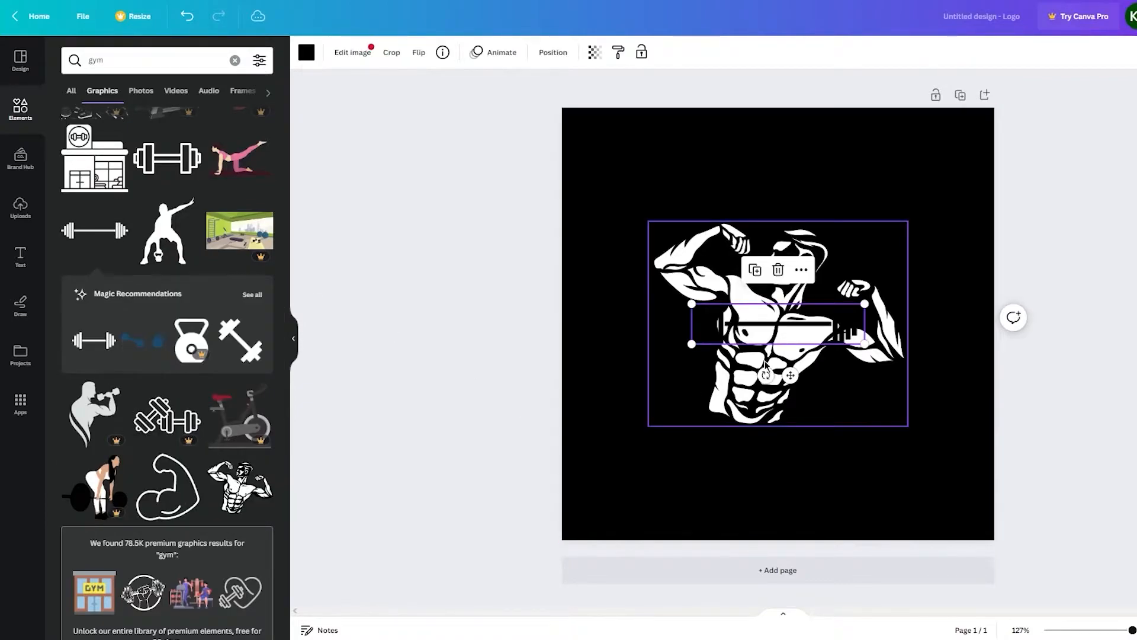
pyautogui.click(306, 53)
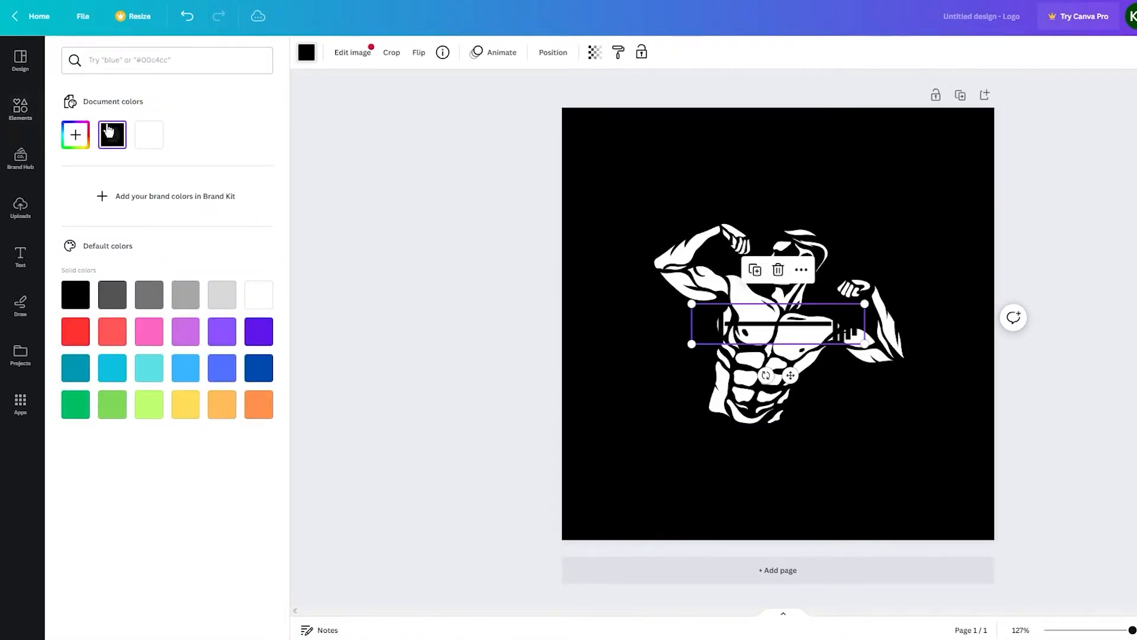
pyautogui.click(145, 132)
pyautogui.press('Escape')
pyautogui.moveTo(790, 375); pyautogui.dragTo(754, 478)
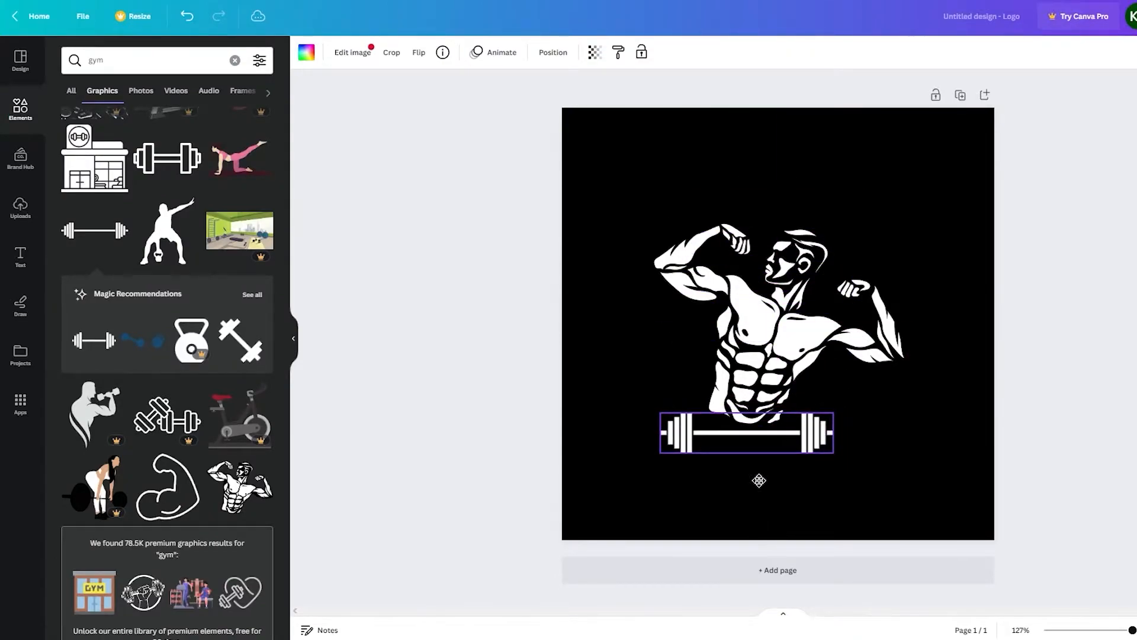
pyautogui.moveTo(835, 409); pyautogui.dragTo(891, 411)
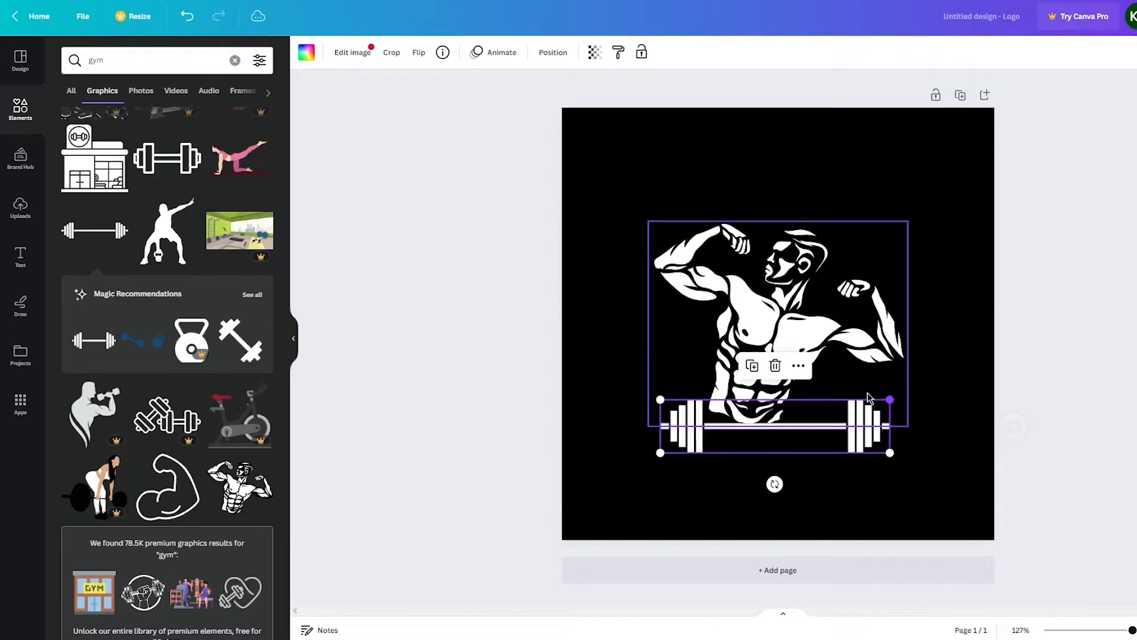
pyautogui.click(843, 375)
pyautogui.press('Delete')
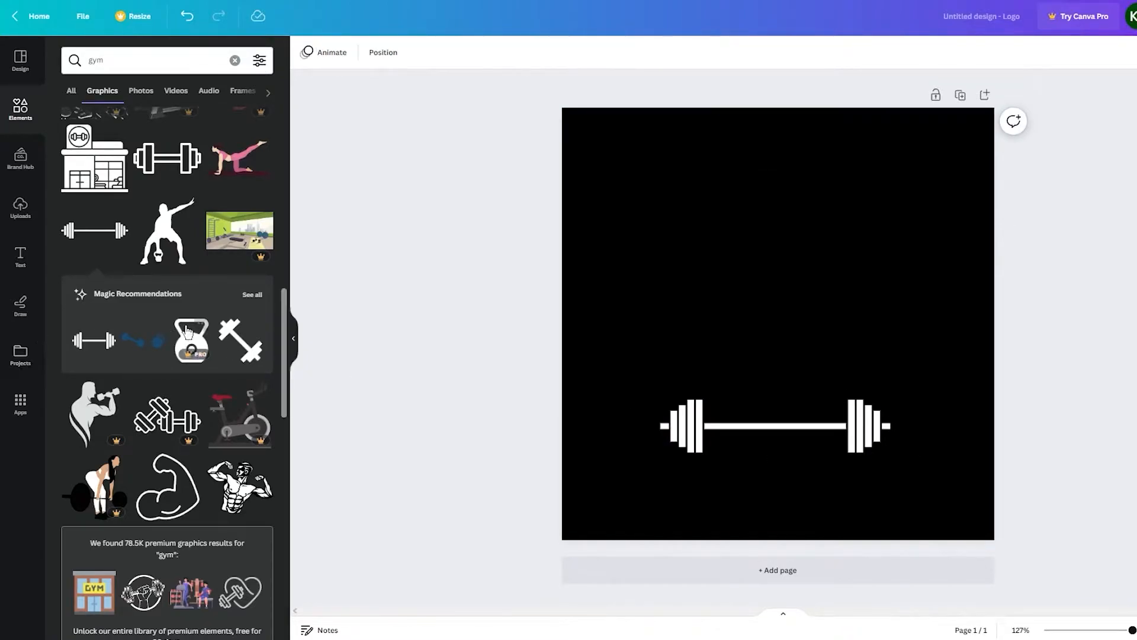
# Add the flexing-arm graphic, enlarge it and rest it on the barbell
pyautogui.scroll(5, 186, 326)
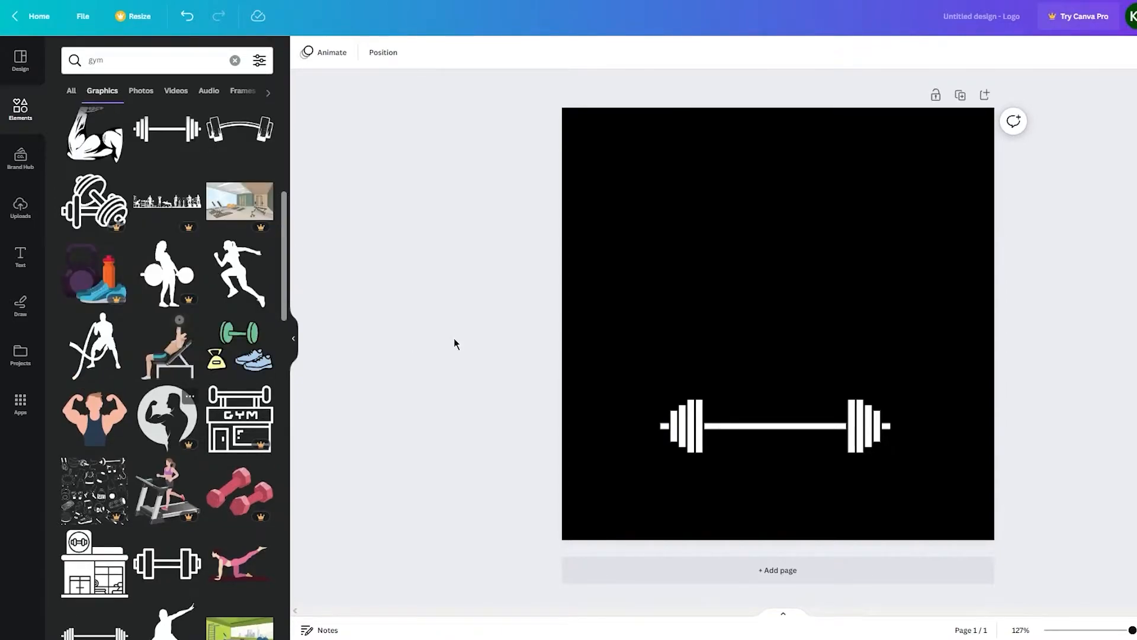
pyautogui.click(95, 142)
pyautogui.moveTo(765, 339); pyautogui.dragTo(763, 322)
pyautogui.click(1058, 373)
pyautogui.click(843, 264)
pyautogui.moveTo(847, 216); pyautogui.dragTo(886, 179)
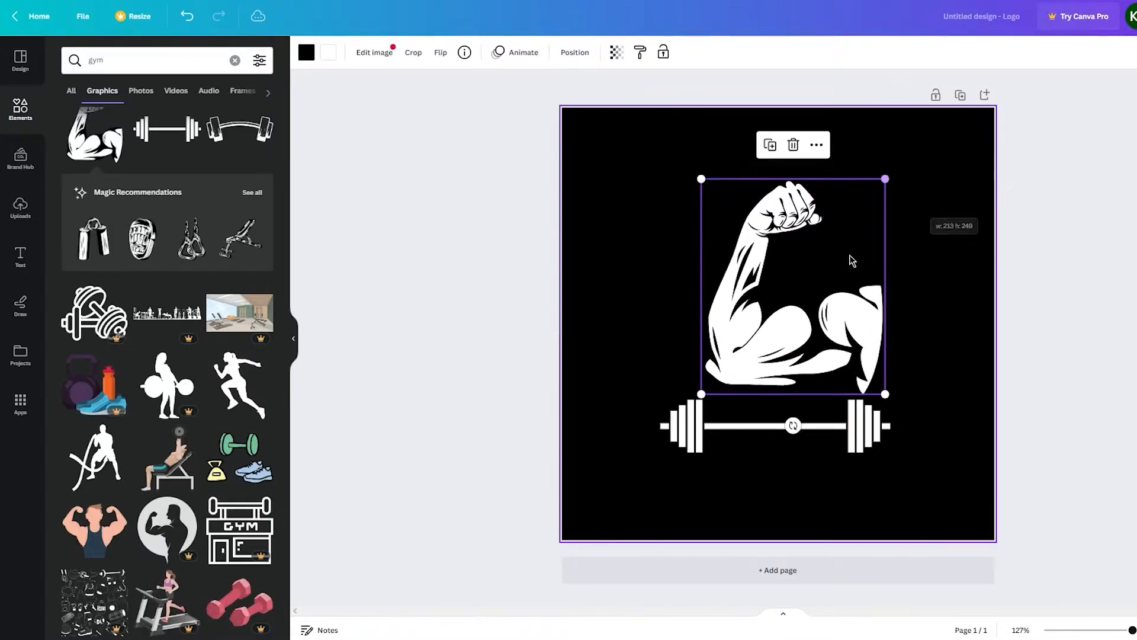
pyautogui.moveTo(786, 320); pyautogui.dragTo(788, 347)
pyautogui.click(1068, 481)
# Widen the barbell and raise it to overlap the arm's base
pyautogui.click(888, 445)
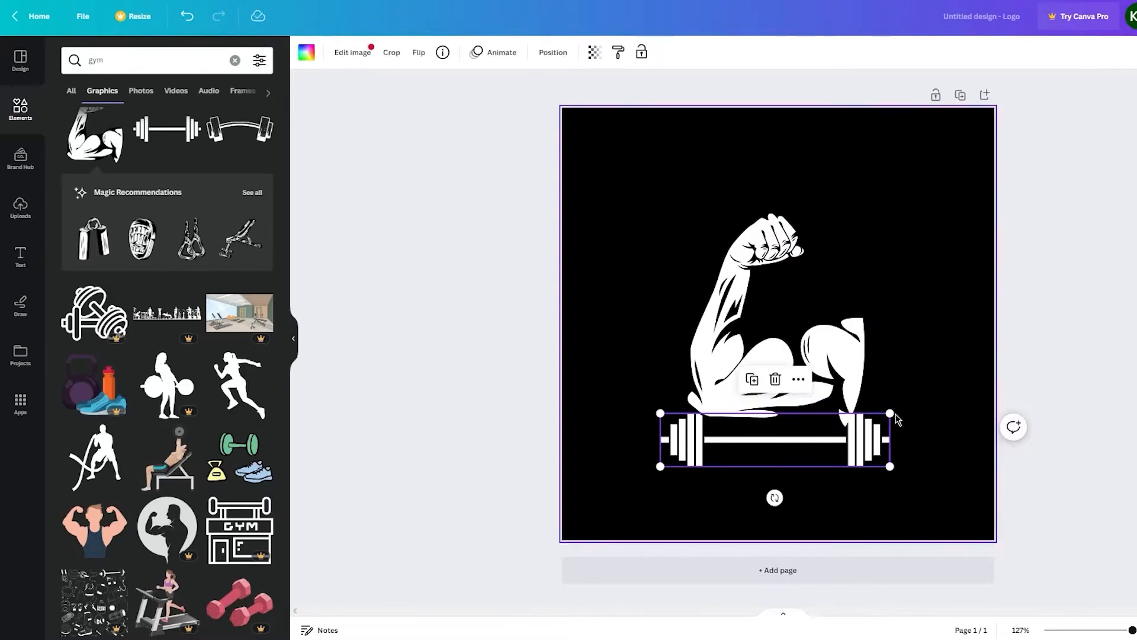
pyautogui.moveTo(891, 406); pyautogui.dragTo(883, 440)
pyautogui.rightClick(883, 441)
pyautogui.click(1081, 347)
pyautogui.click(853, 421)
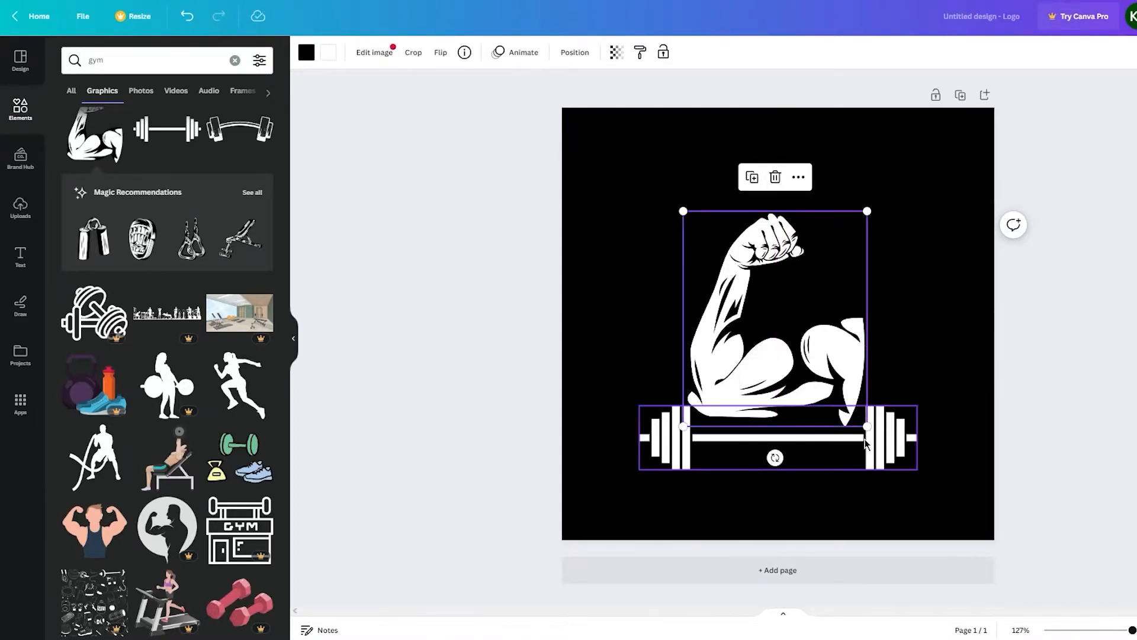
pyautogui.click(865, 439)
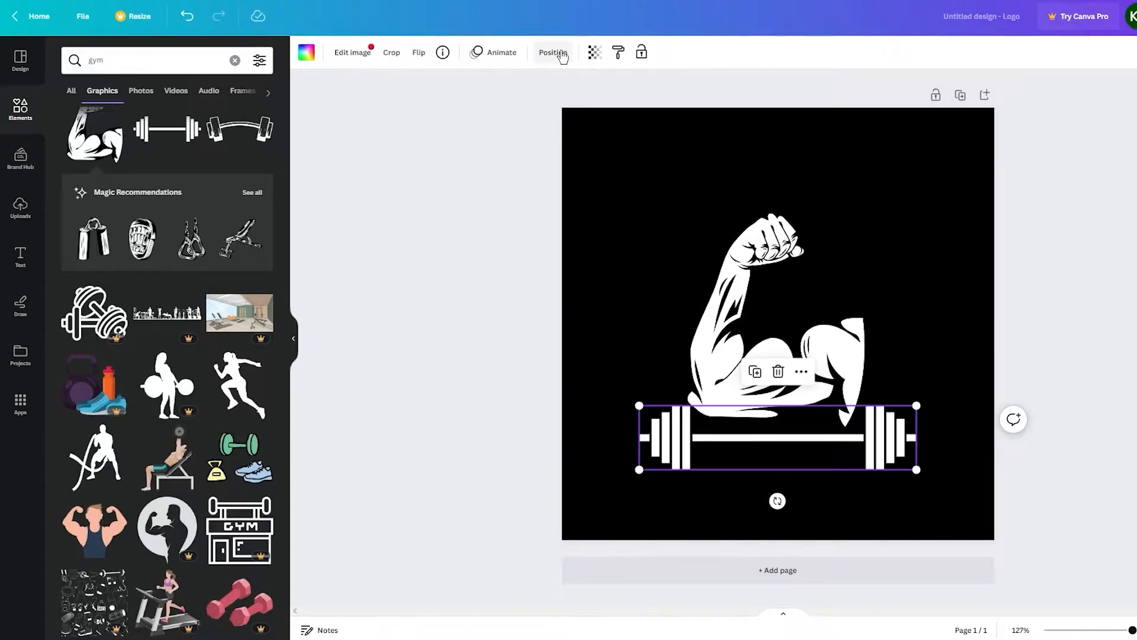
pyautogui.click(545, 55)
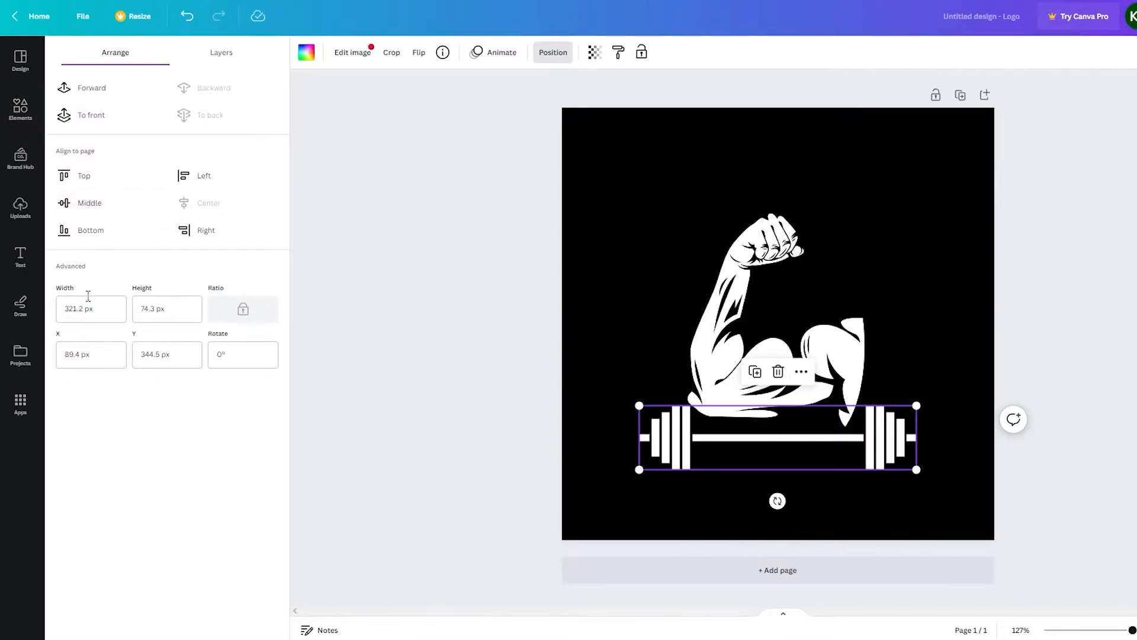
pyautogui.click(377, 165)
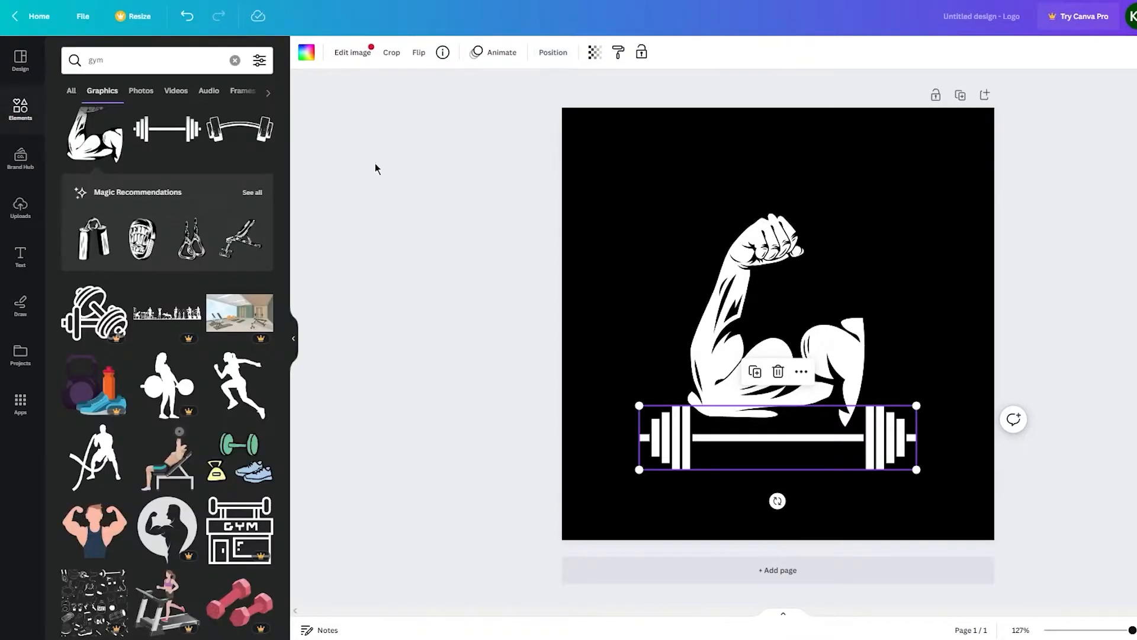
pyautogui.moveTo(662, 448)
pyautogui.mouseDown()
pyautogui.moveTo(661, 415)
pyautogui.moveTo(664, 436)
pyautogui.moveTo(663, 425)
pyautogui.mouseUp()
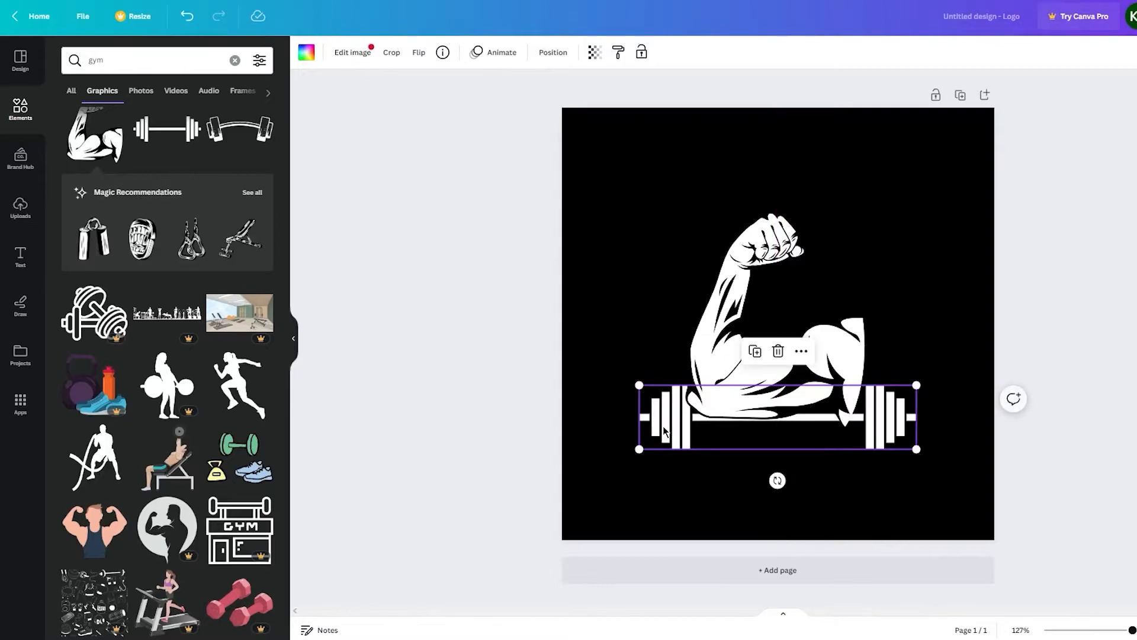
pyautogui.press('Escape')
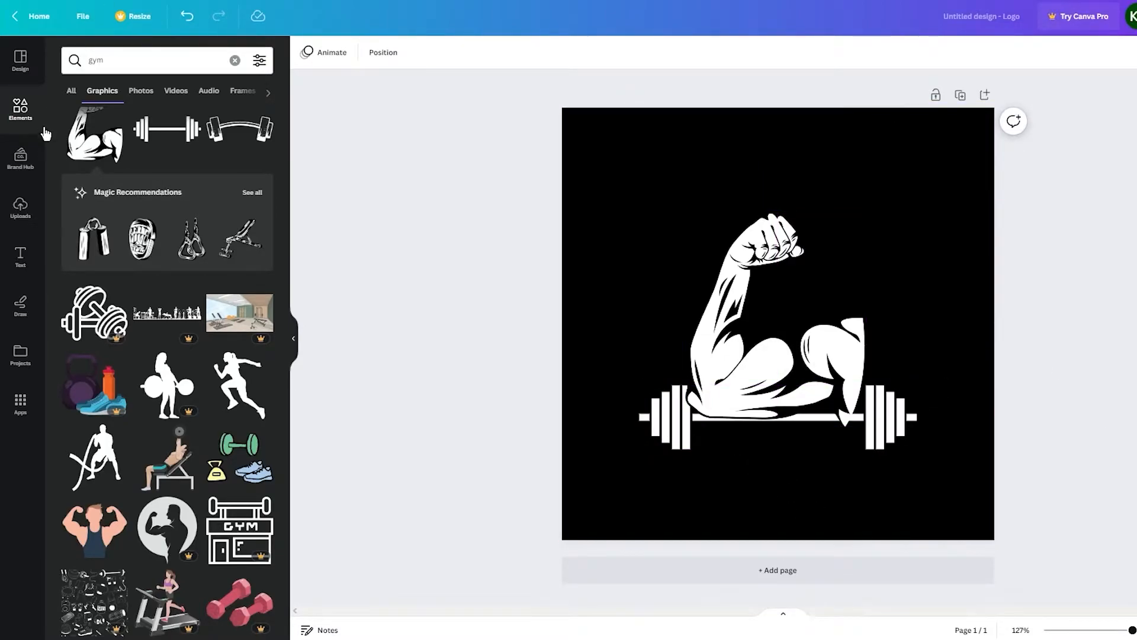
# Add the Blue Wood text combination, remove its second line, and retitle it "John's" above the fist
pyautogui.click(20, 257)
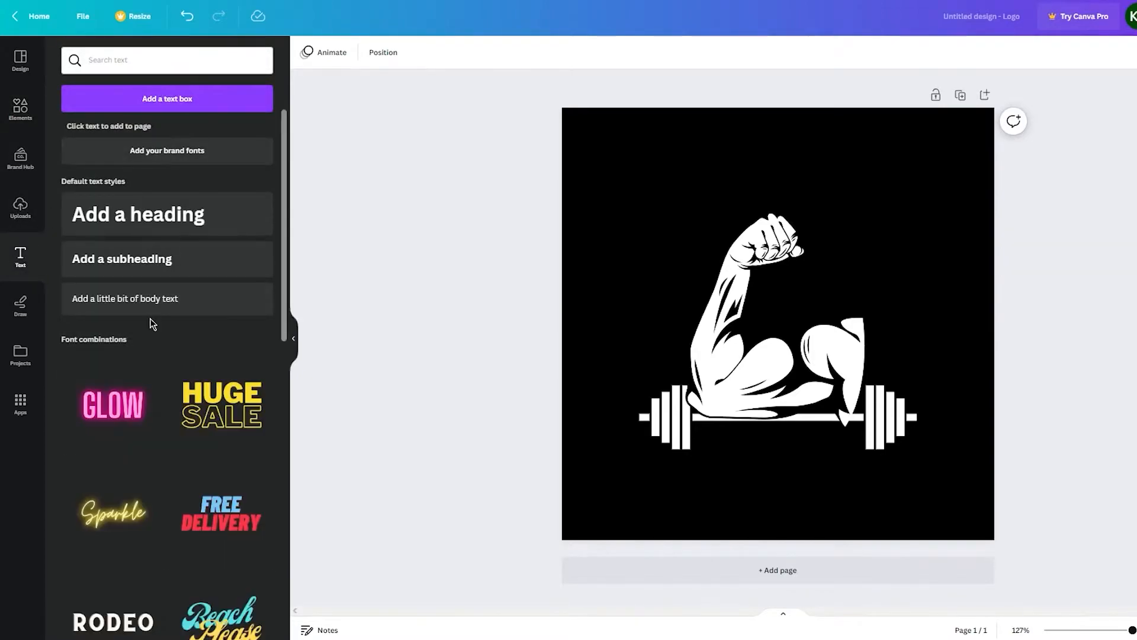
pyautogui.scroll(-10, 151, 319)
pyautogui.scroll(-6, 152, 323)
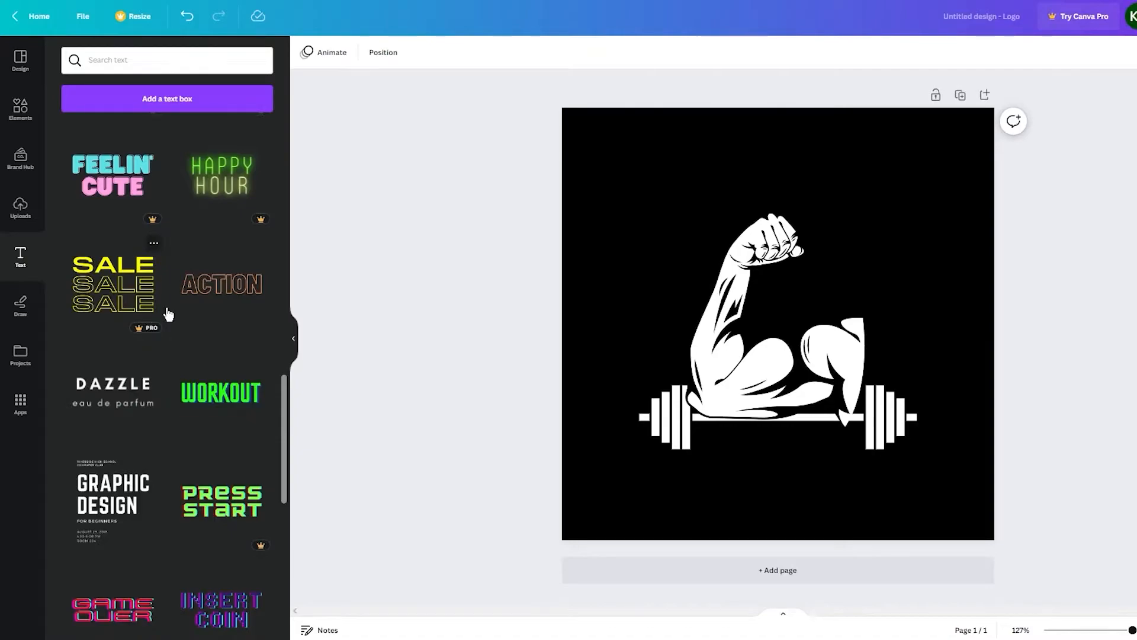
pyautogui.scroll(-8, 158, 305)
pyautogui.scroll(-8, 158, 302)
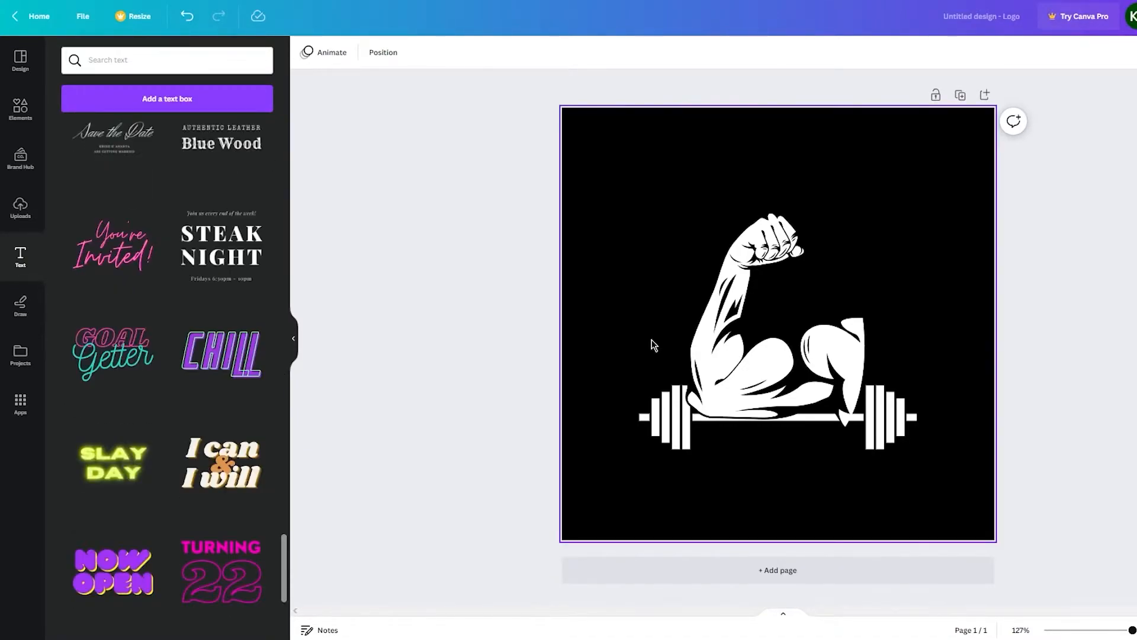
pyautogui.click(809, 288)
pyautogui.press('Delete')
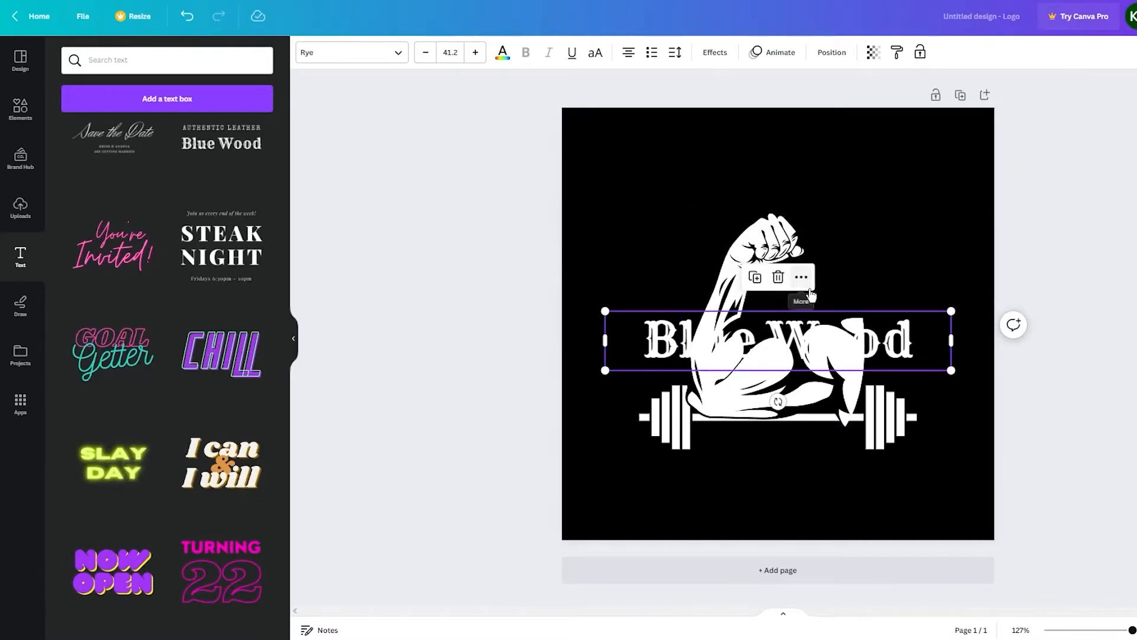
pyautogui.doubleClick(836, 343)
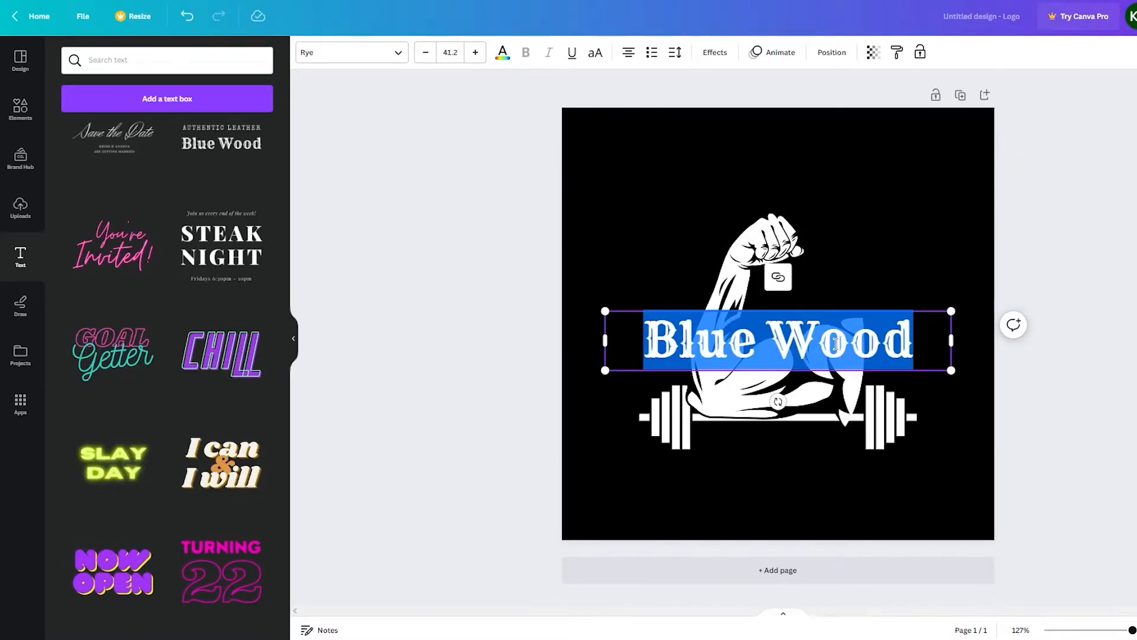
pyautogui.write("John's")
pyautogui.moveTo(844, 349); pyautogui.dragTo(850, 317)
# Duplicate the heading as "GYM" and enlarge it to 69.4 across the arm
pyautogui.hotkey('ctrl', 'd')
pyautogui.doubleClick(850, 317)
pyautogui.write('GYM')
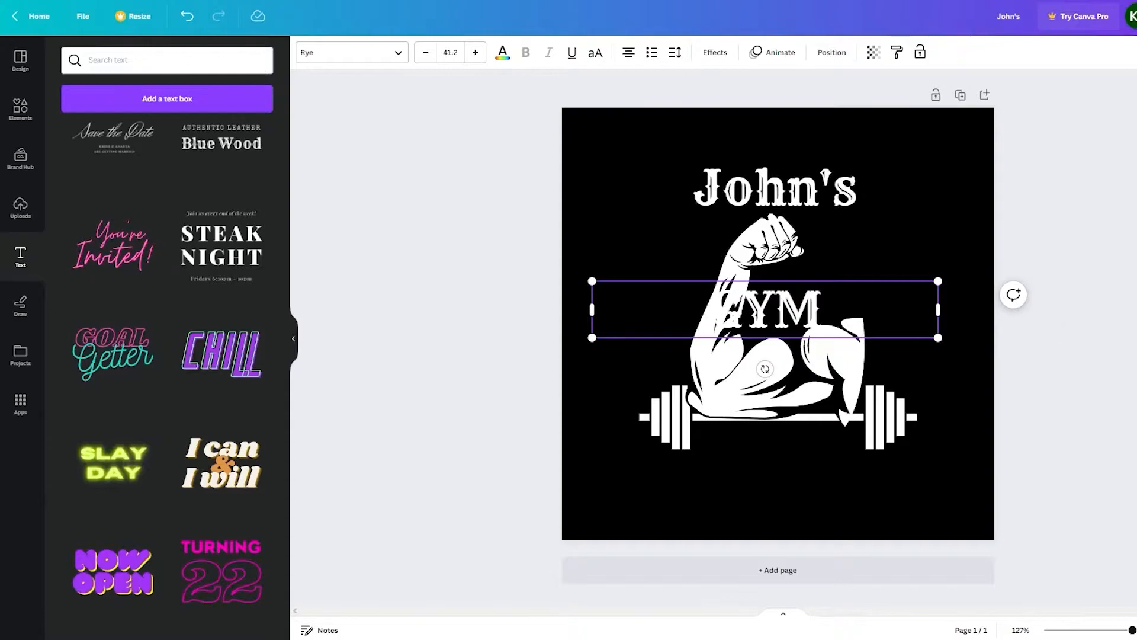
pyautogui.press('Escape')
pyautogui.moveTo(935, 283); pyautogui.dragTo(813, 335)
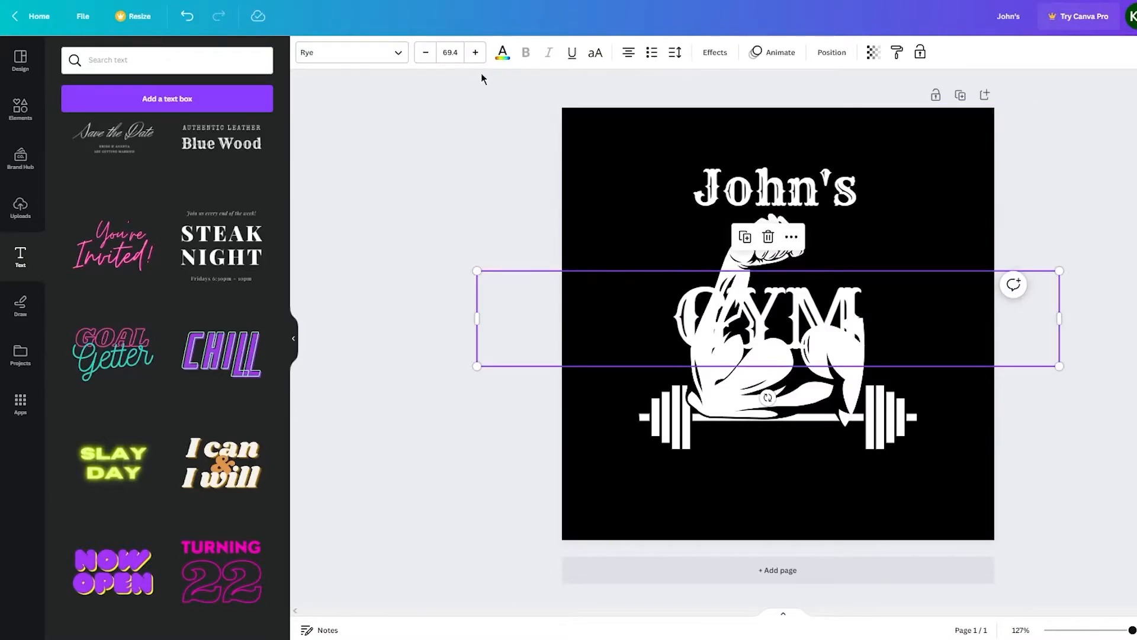
# Send the GYM text behind the arm, nudge the arm right, and raise GYM
pyautogui.click(831, 52)
pyautogui.click(216, 109)
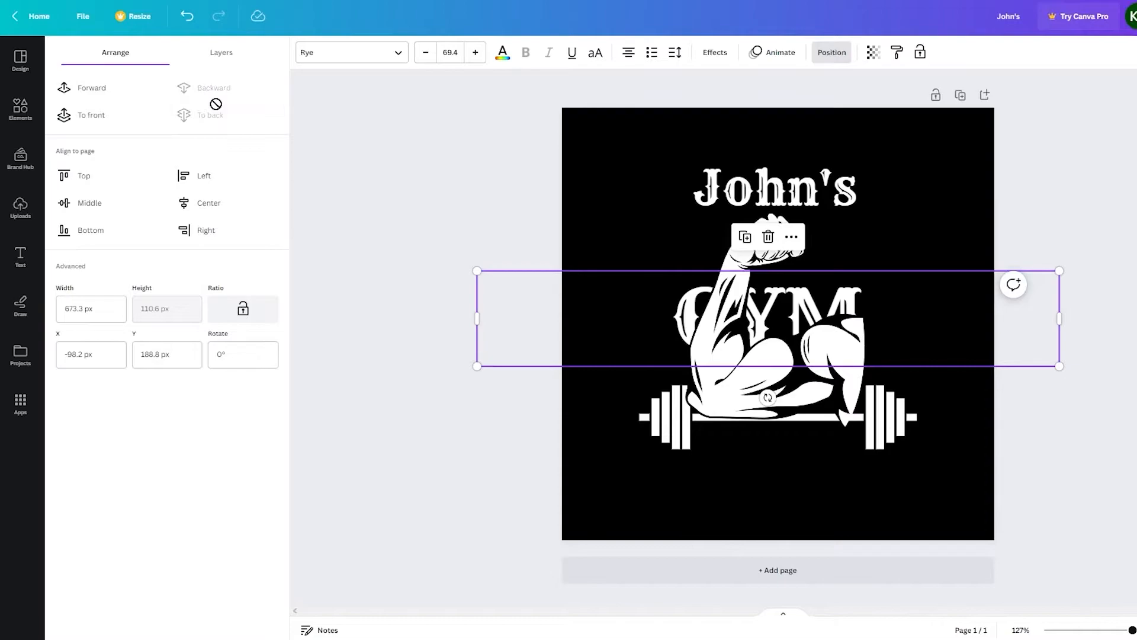
pyautogui.click(812, 342)
pyautogui.moveTo(819, 310); pyautogui.dragTo(823, 307)
pyautogui.moveTo(894, 302); pyautogui.dragTo(901, 280)
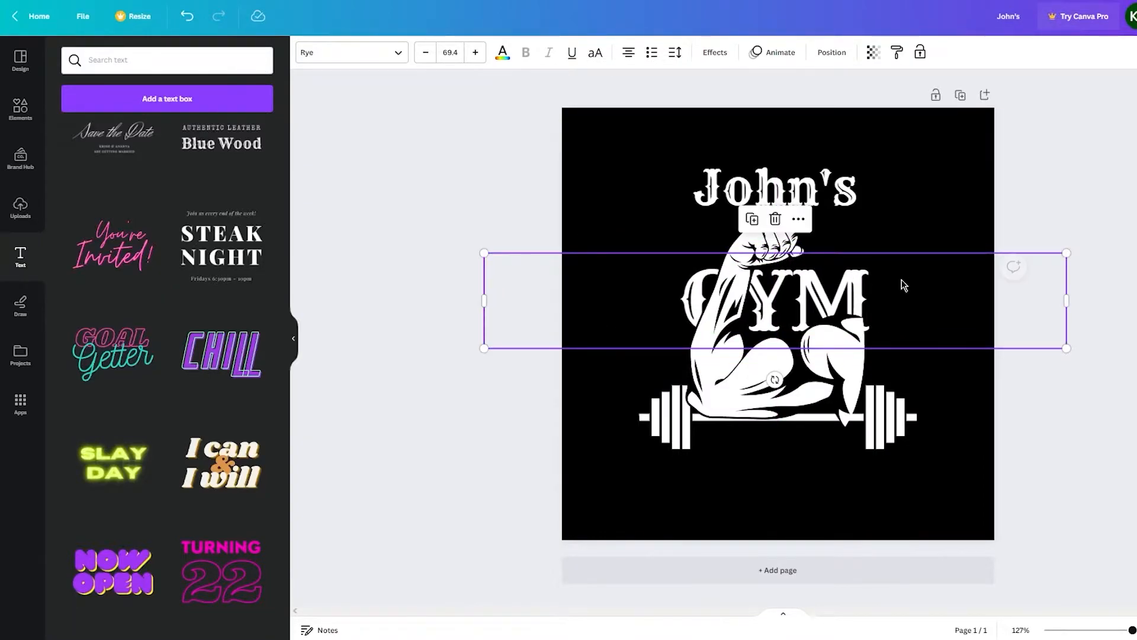
pyautogui.click(933, 374)
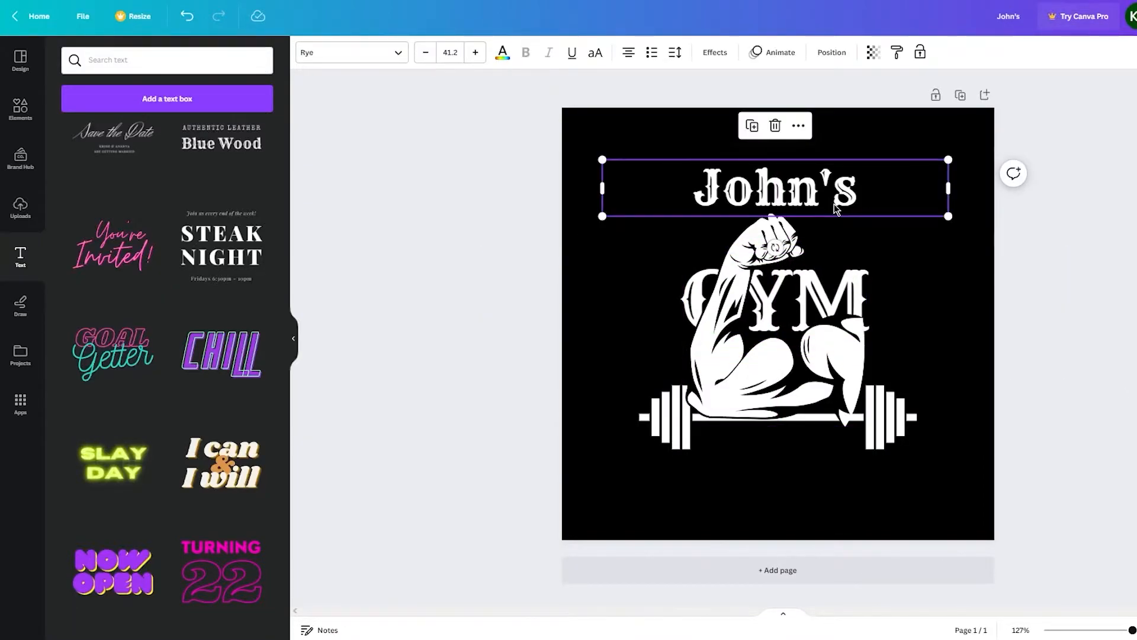
# Duplicate John's onto the barbell, retype it as "Shack", and centre it
pyautogui.hotkey('ctrl', 'd')
pyautogui.moveTo(834, 204); pyautogui.dragTo(845, 447)
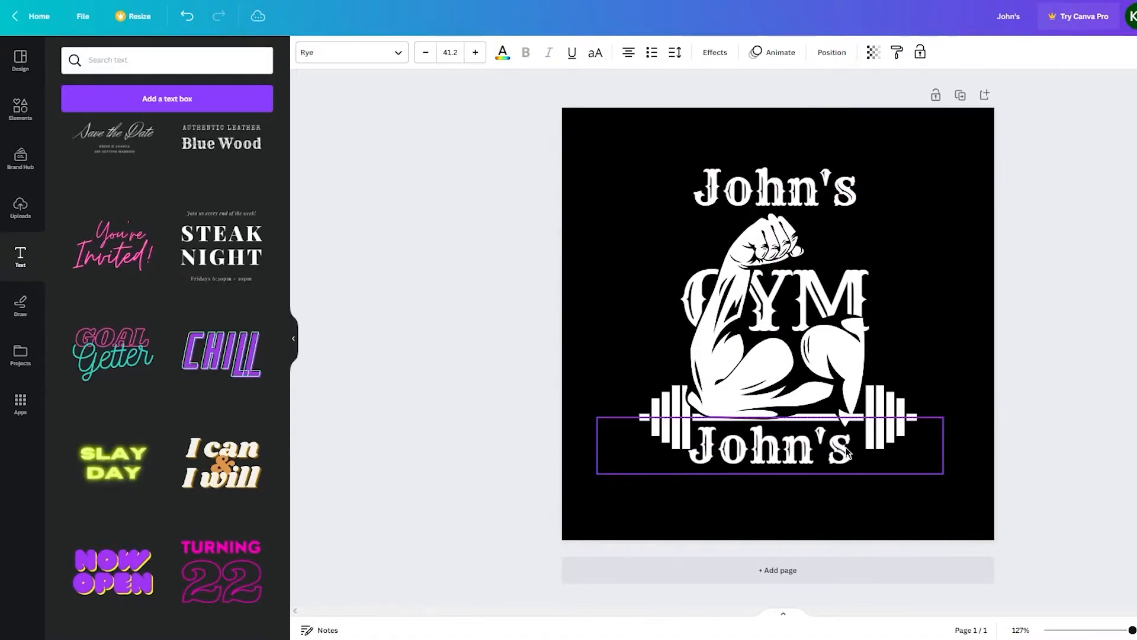
pyautogui.doubleClick(862, 453)
pyautogui.write('Shack')
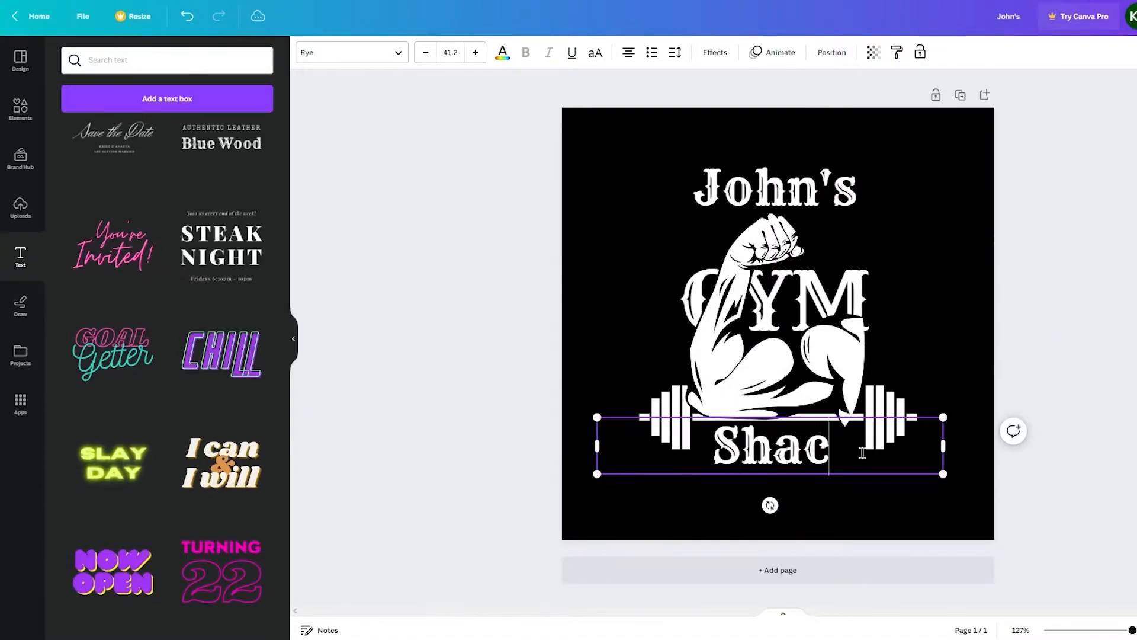
pyautogui.click(1012, 365)
pyautogui.click(834, 457)
pyautogui.moveTo(834, 458); pyautogui.dragTo(839, 454)
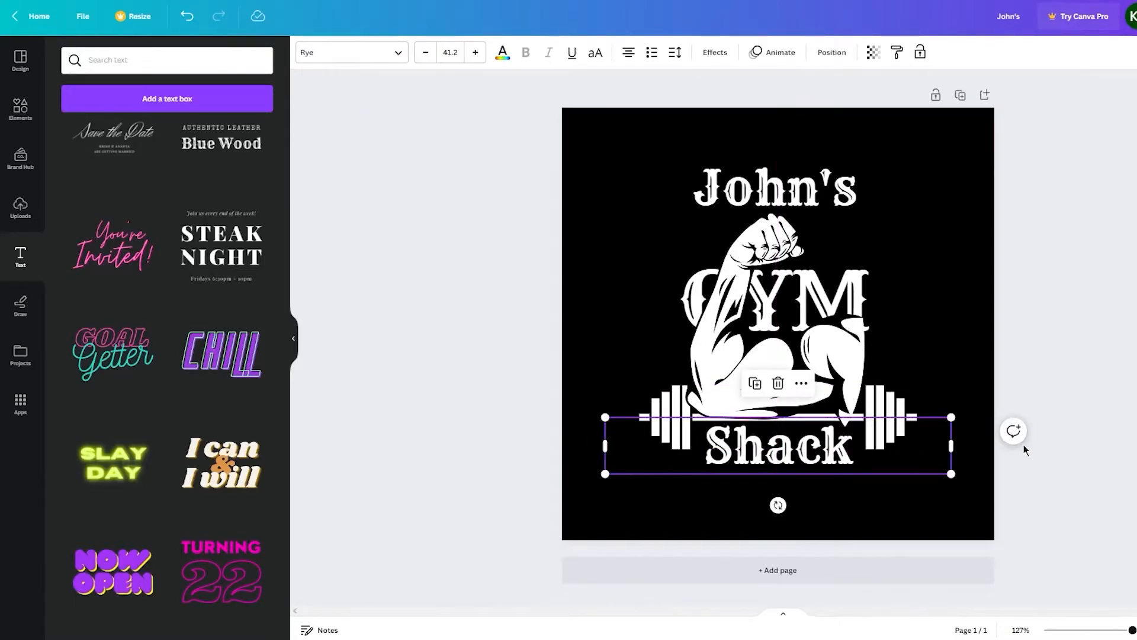
pyautogui.click(1103, 398)
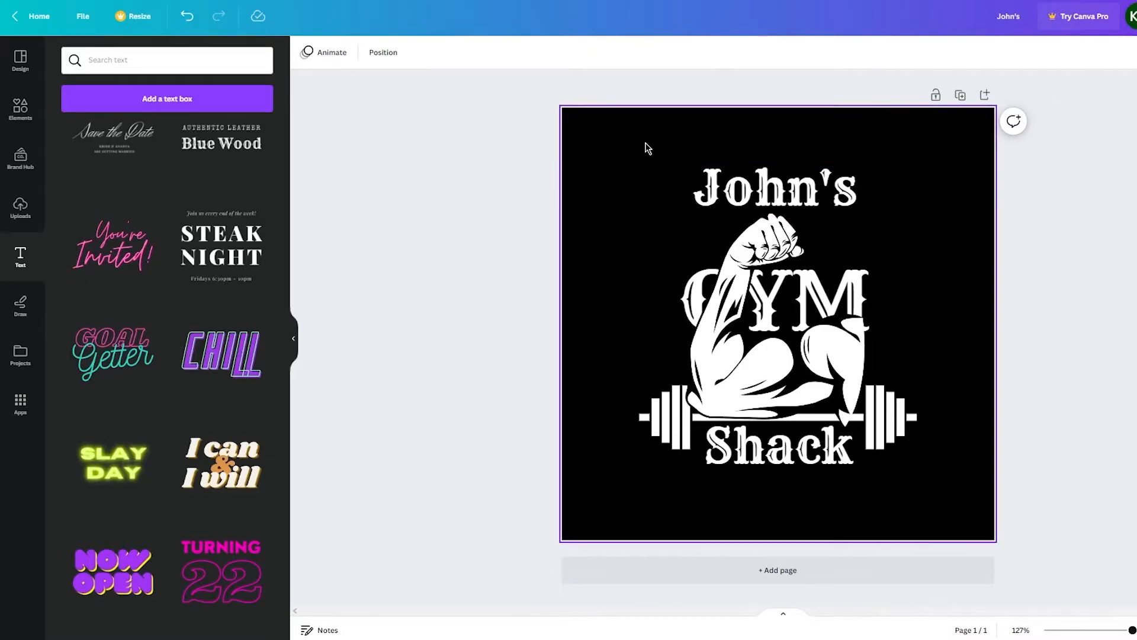
# Lower John's slightly and send it behind the arm graphic
pyautogui.moveTo(804, 188); pyautogui.dragTo(811, 205)
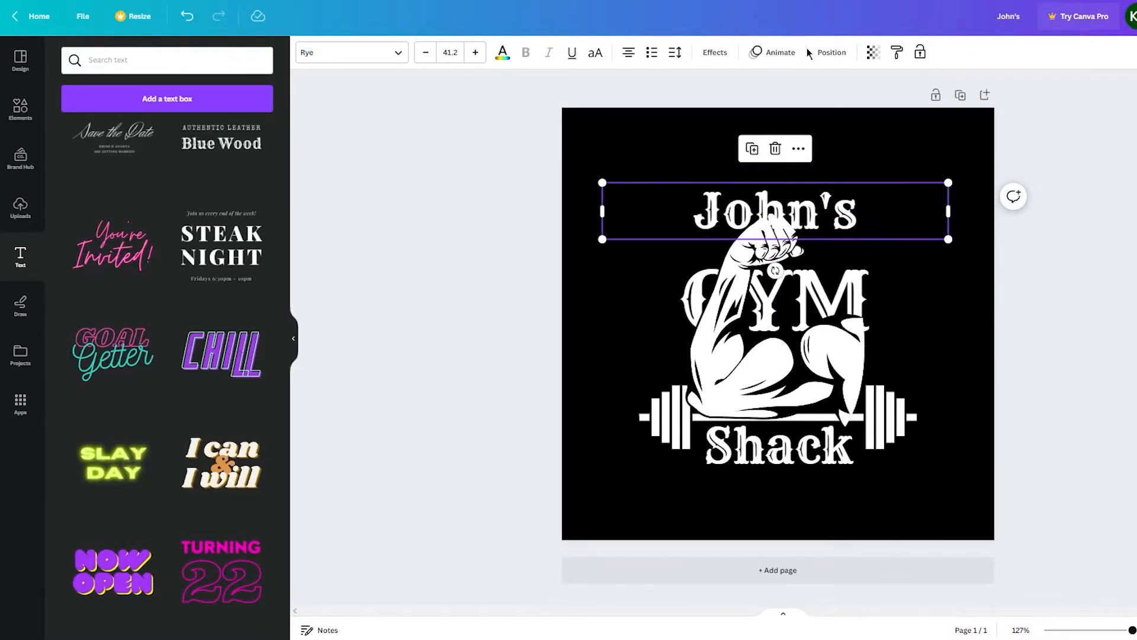
pyautogui.click(830, 52)
pyautogui.click(193, 113)
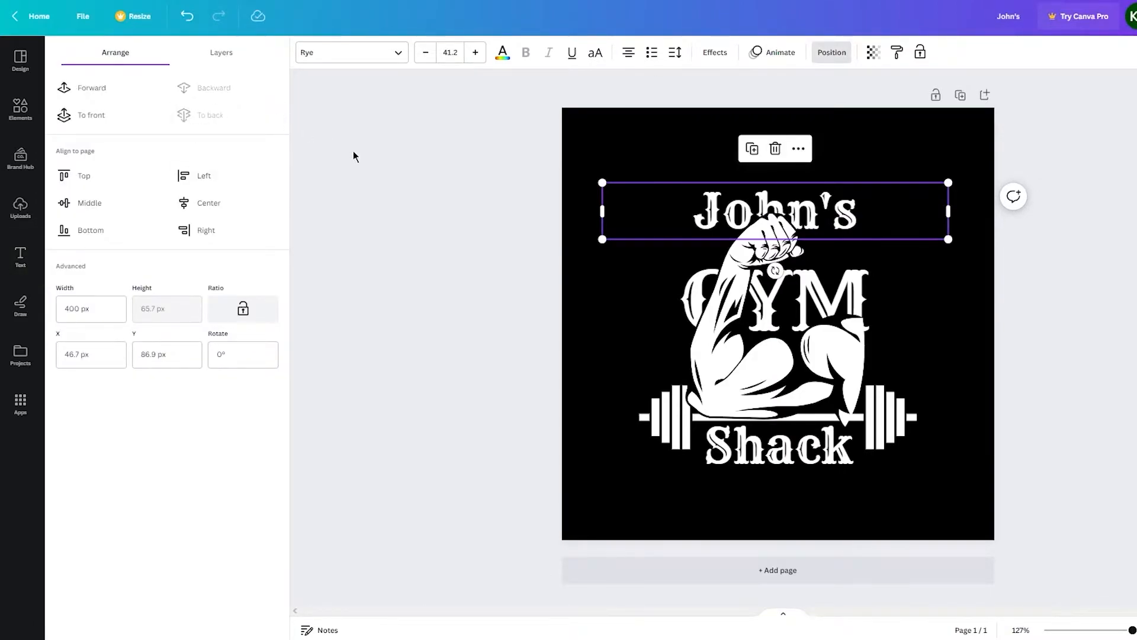
pyautogui.click(354, 156)
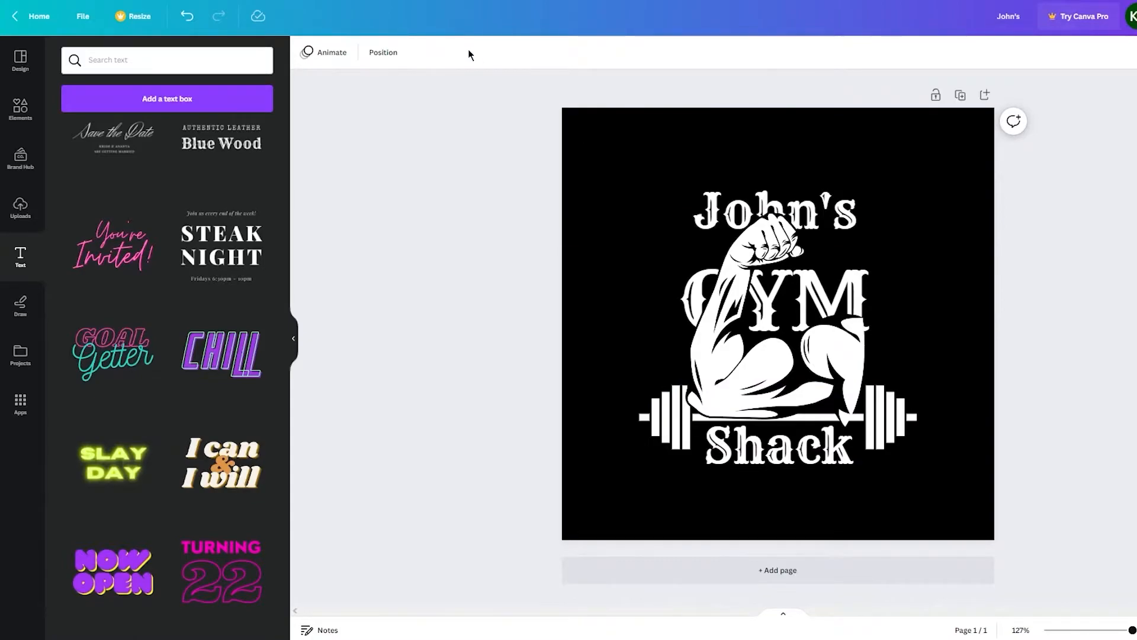
# Replace the Elements search term 'gym' with 'background' and browse the results
pyautogui.click(8, 118)
pyautogui.click(170, 66)
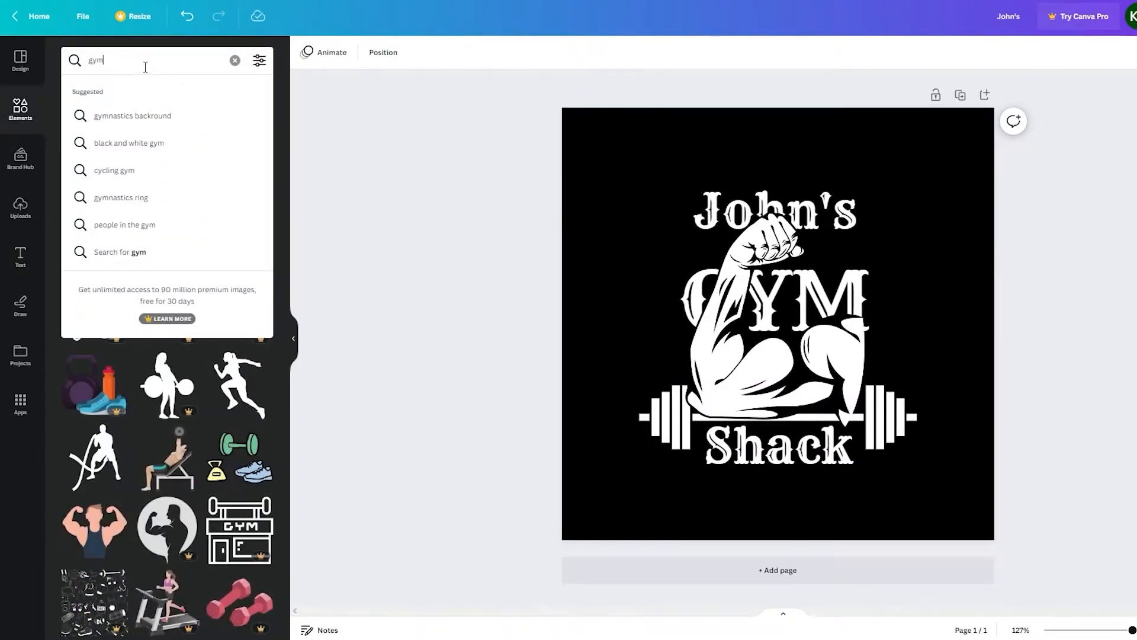
pyautogui.moveTo(162, 67); pyautogui.dragTo(77, 67)
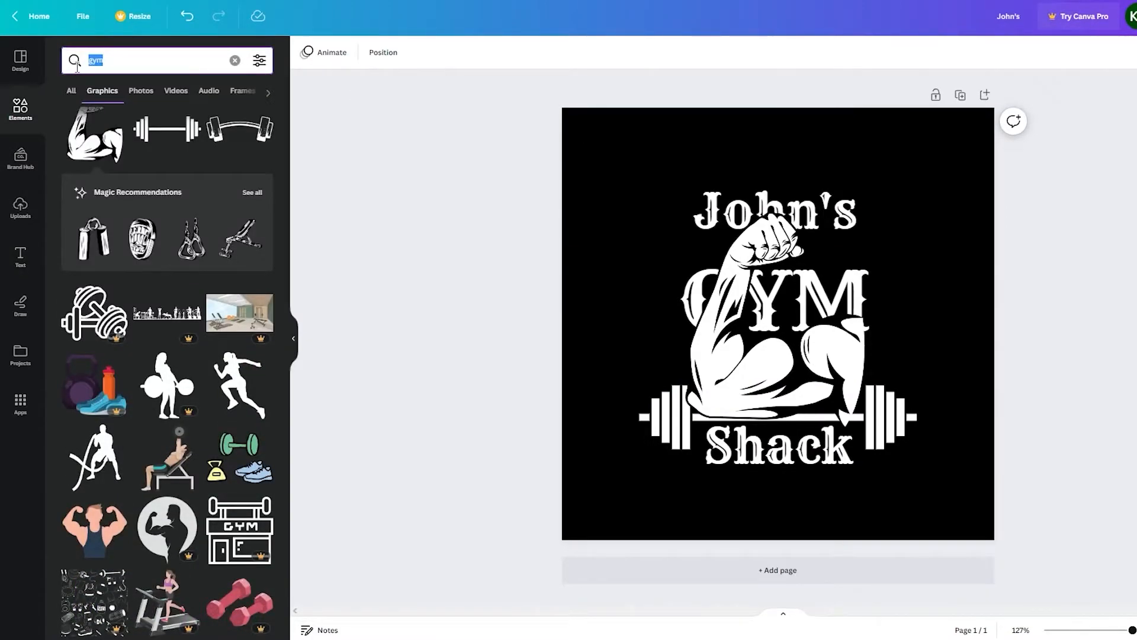
pyautogui.write('background')
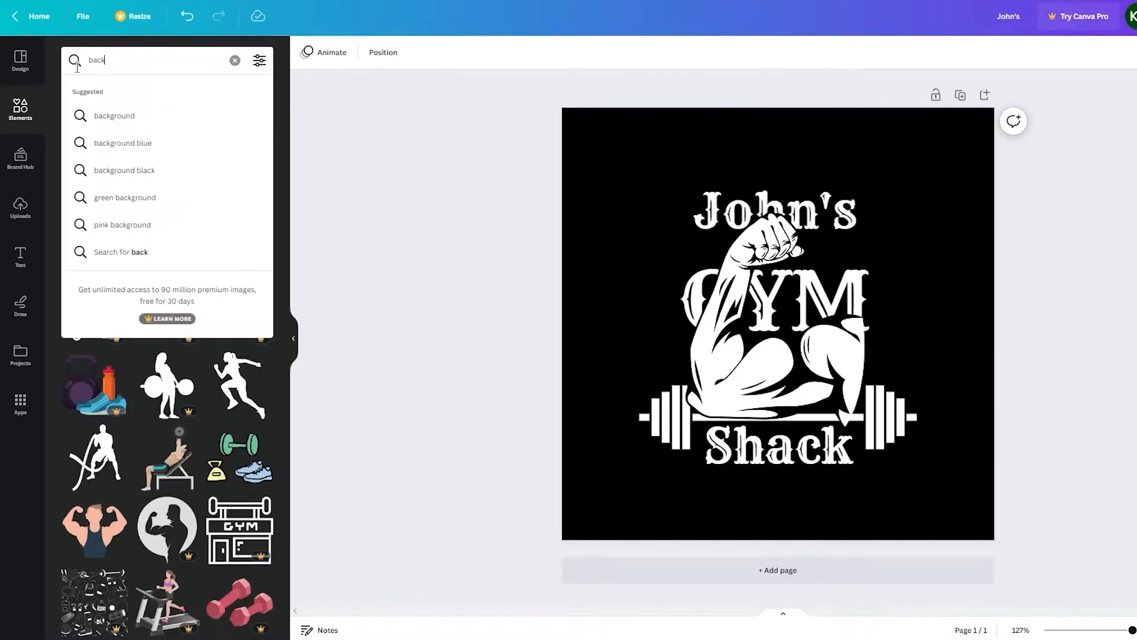
pyautogui.press('Return')
pyautogui.scroll(-8, 164, 380)
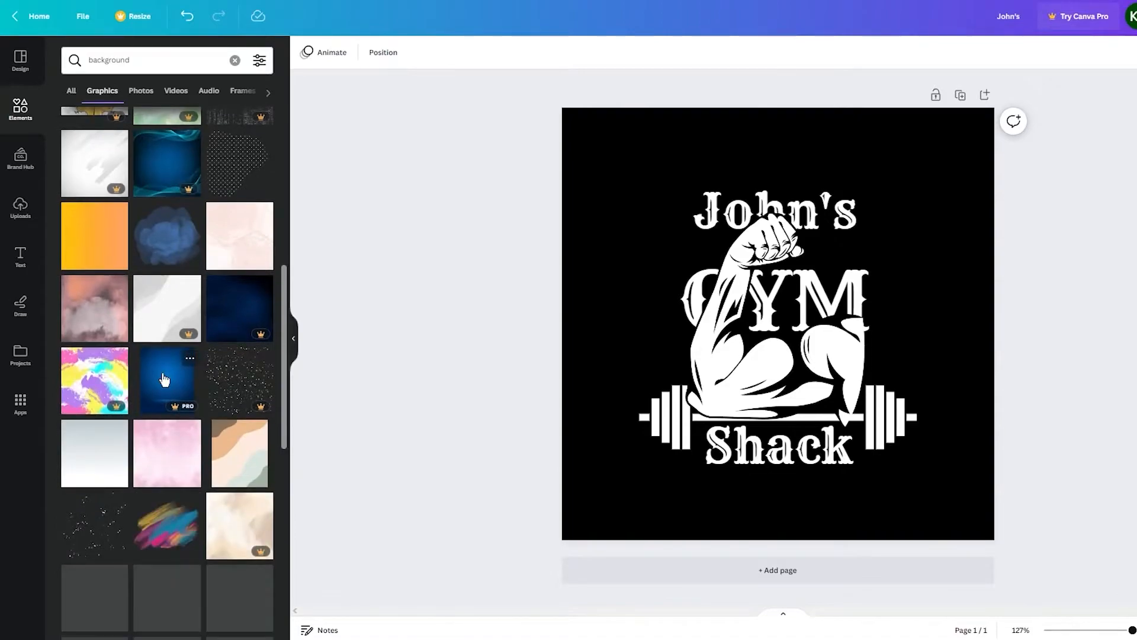
pyautogui.scroll(-5, 165, 379)
pyautogui.scroll(3, 165, 380)
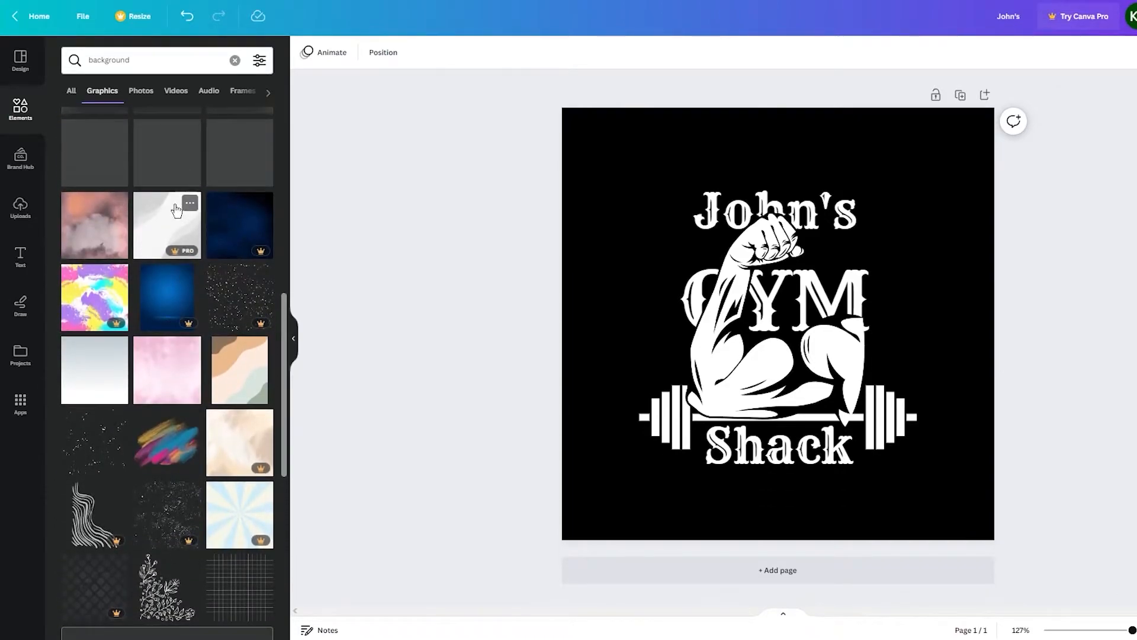
pyautogui.scroll(2, 169, 213)
# Try the blue cloud graphic at transparency 61, undo it, and keep browsing
pyautogui.click(171, 209)
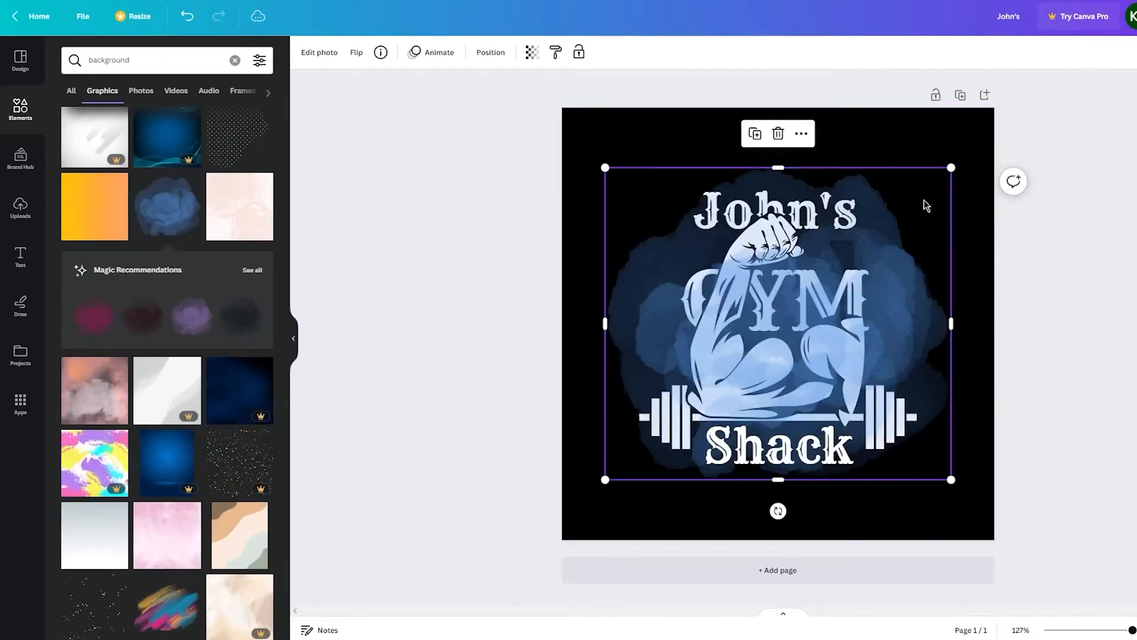
pyautogui.click(531, 52)
pyautogui.moveTo(507, 115); pyautogui.dragTo(482, 108)
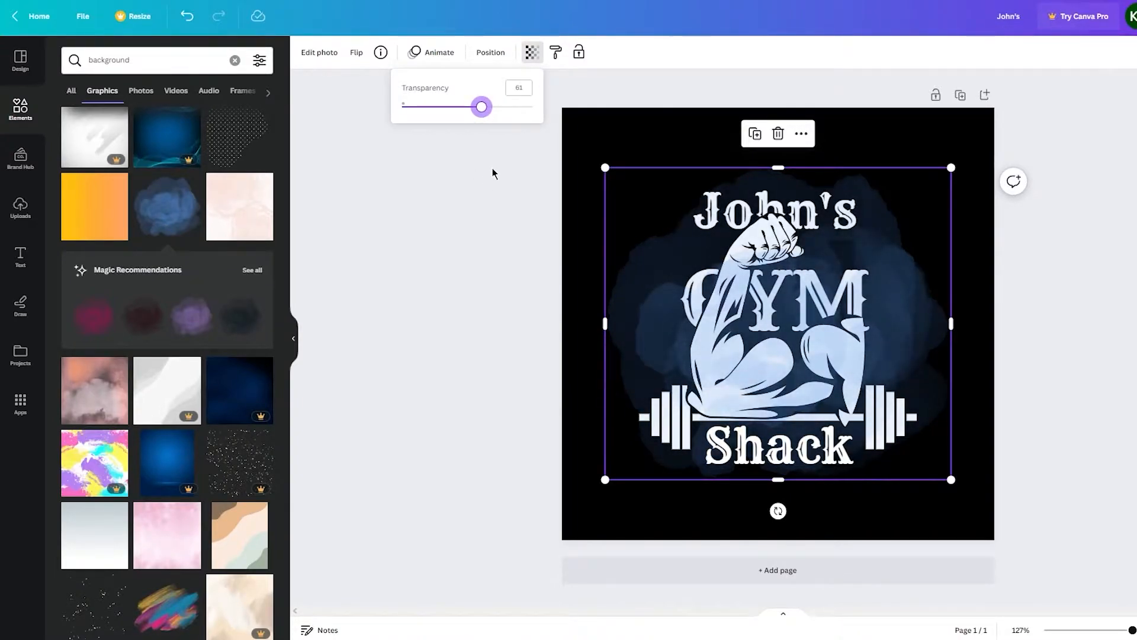
pyautogui.hotkey('ctrl', 'z')
pyautogui.hotkey('ctrl', 'z')
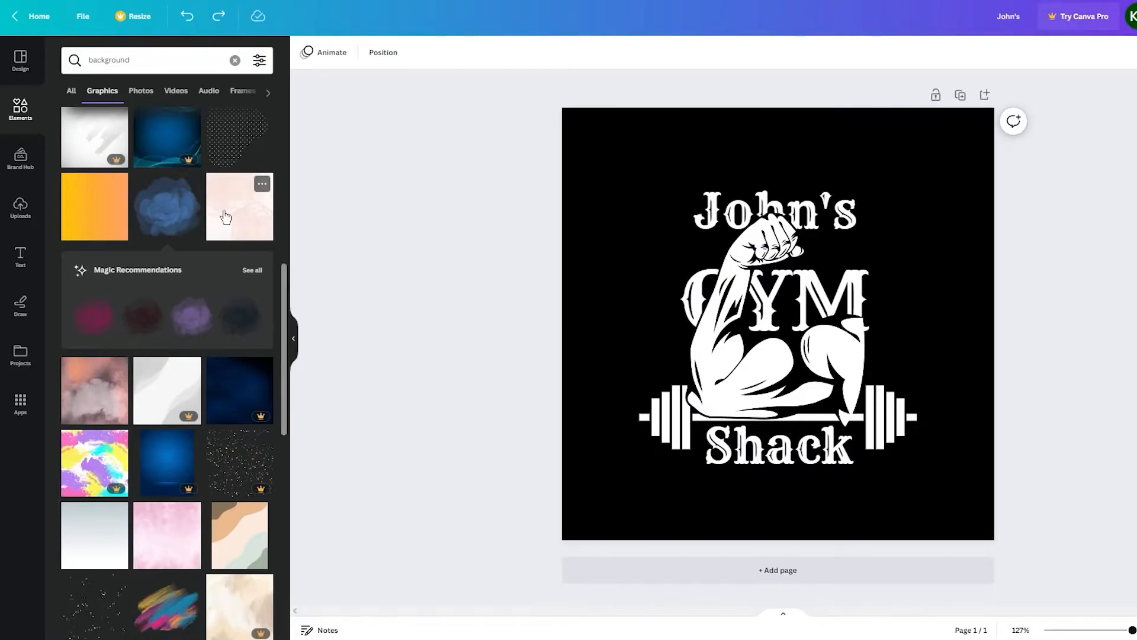
pyautogui.scroll(-5, 203, 315)
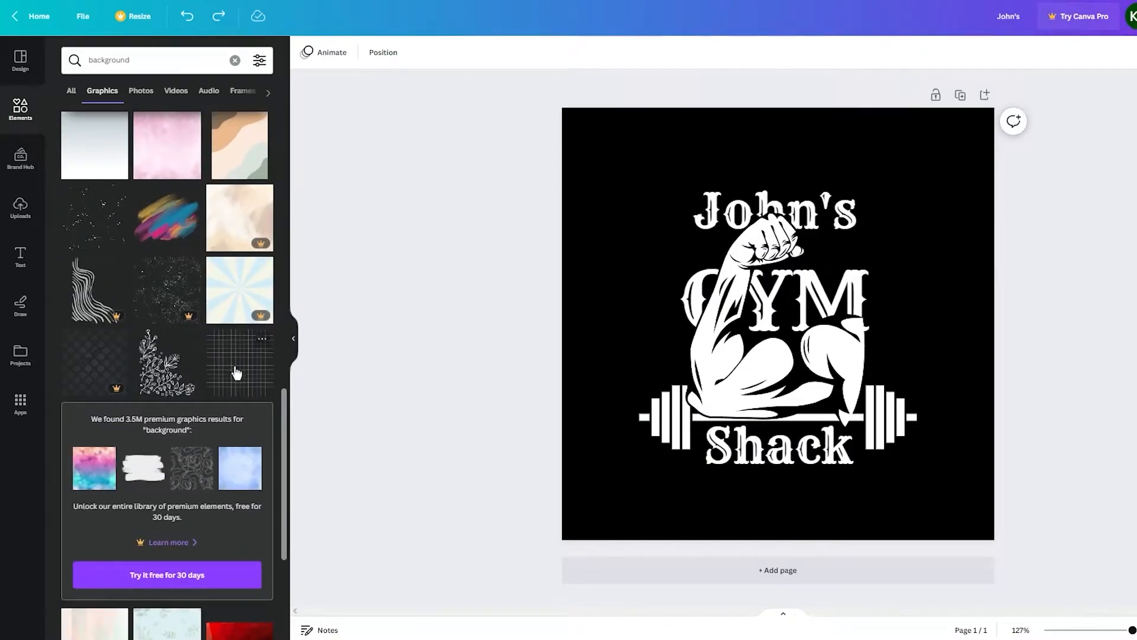
pyautogui.scroll(-5, 184, 238)
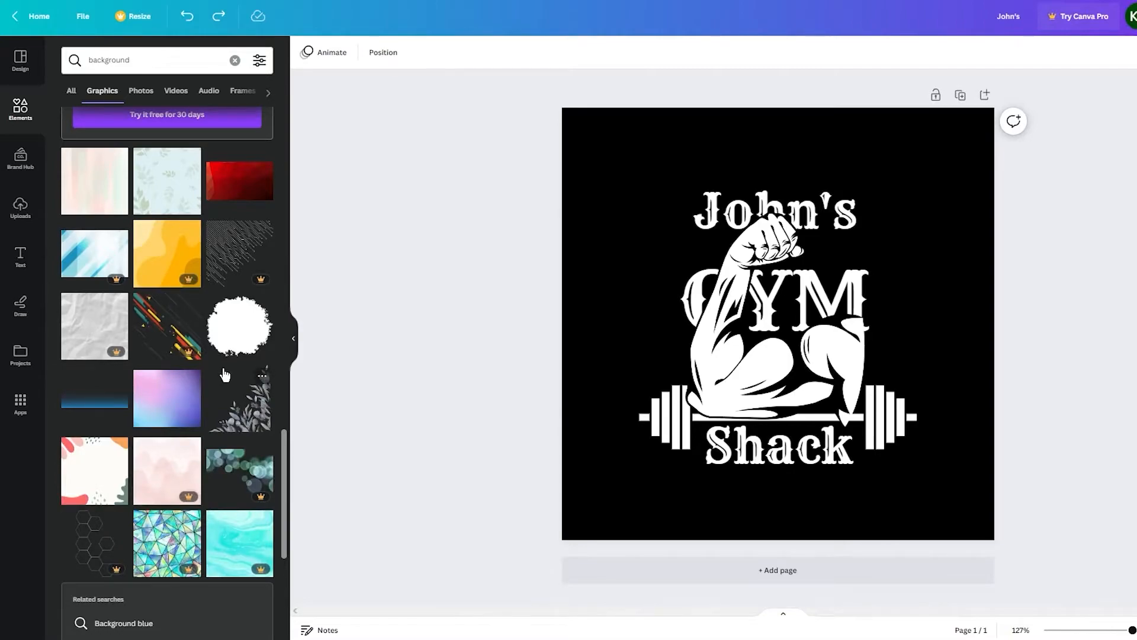
pyautogui.scroll(-3, 222, 374)
pyautogui.scroll(-4, 223, 368)
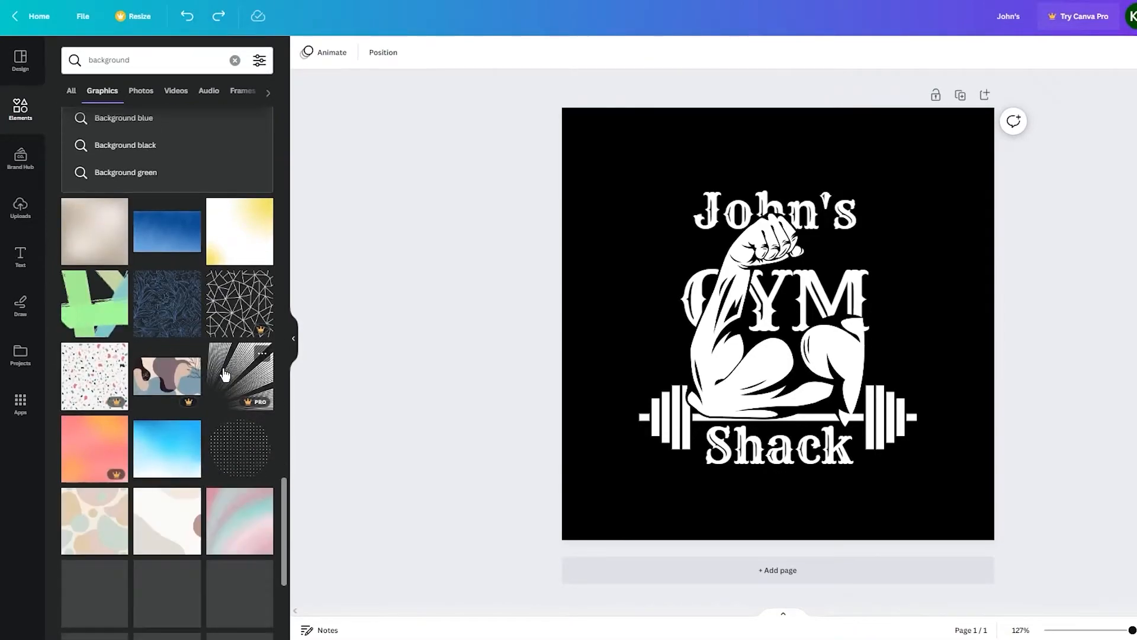
pyautogui.scroll(20, 219, 288)
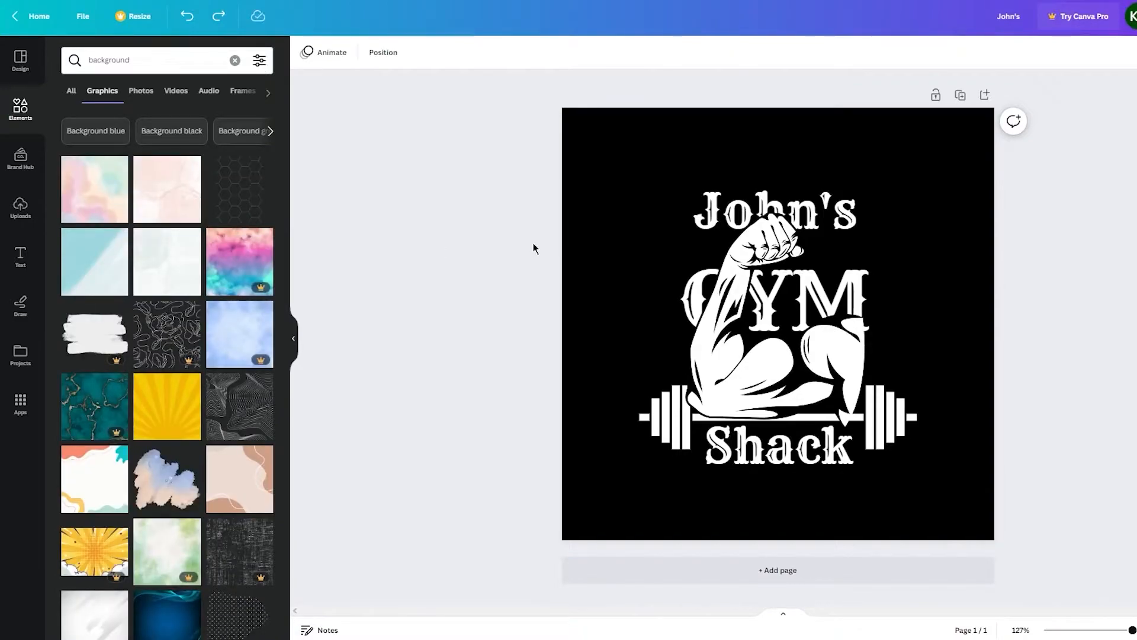
# Download the logo through Share > Download with File type PNG
pyautogui.click(1109, 21)
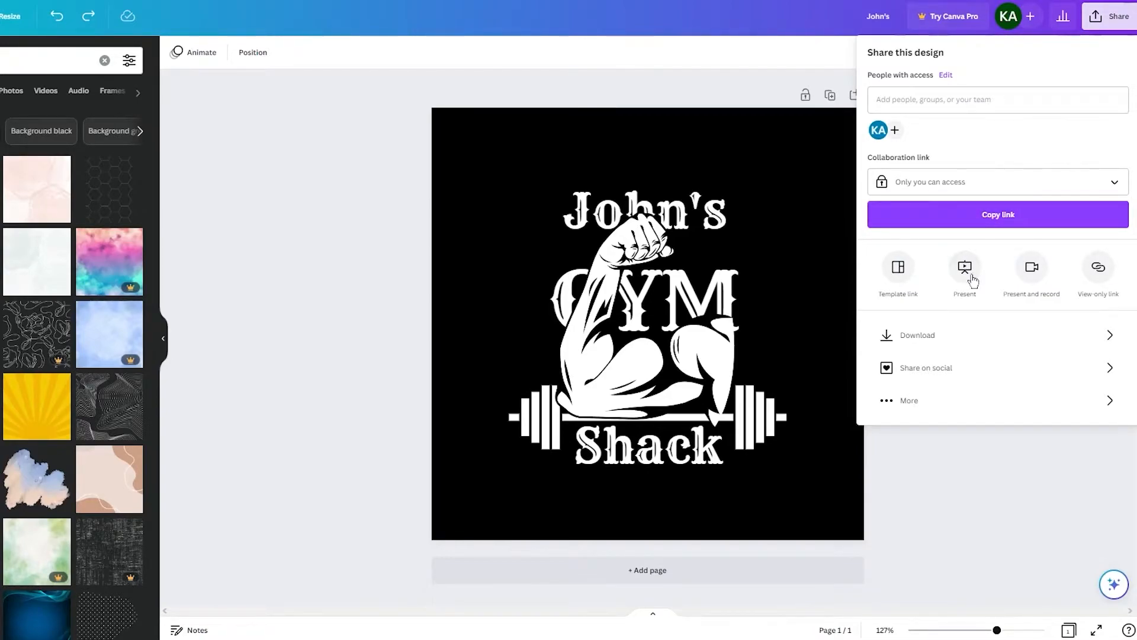
pyautogui.click(960, 338)
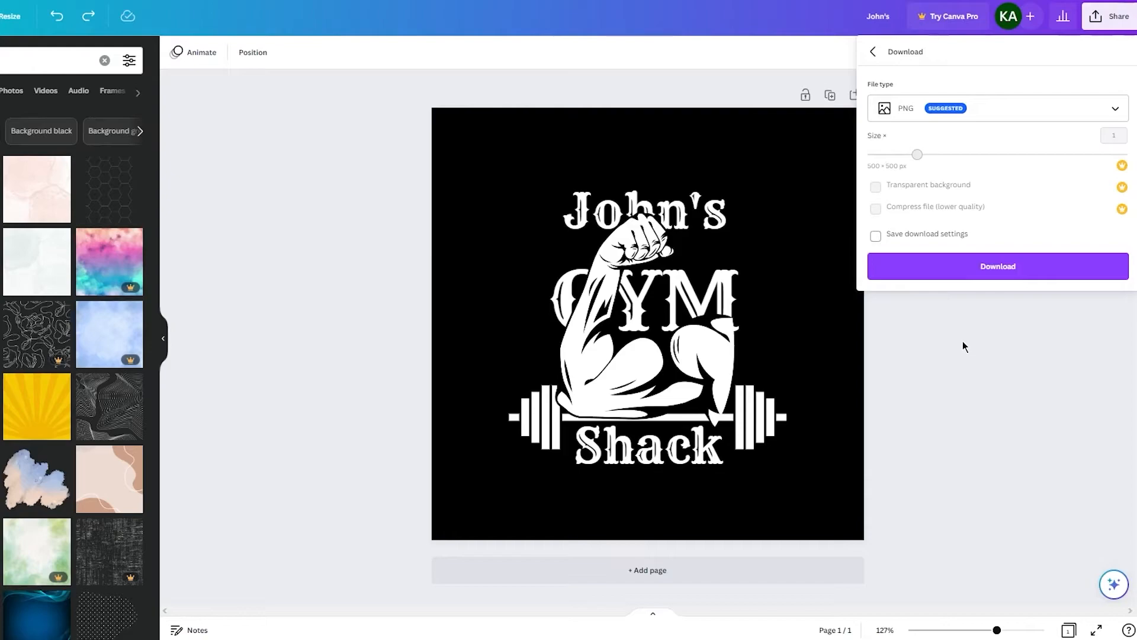
pyautogui.click(936, 103)
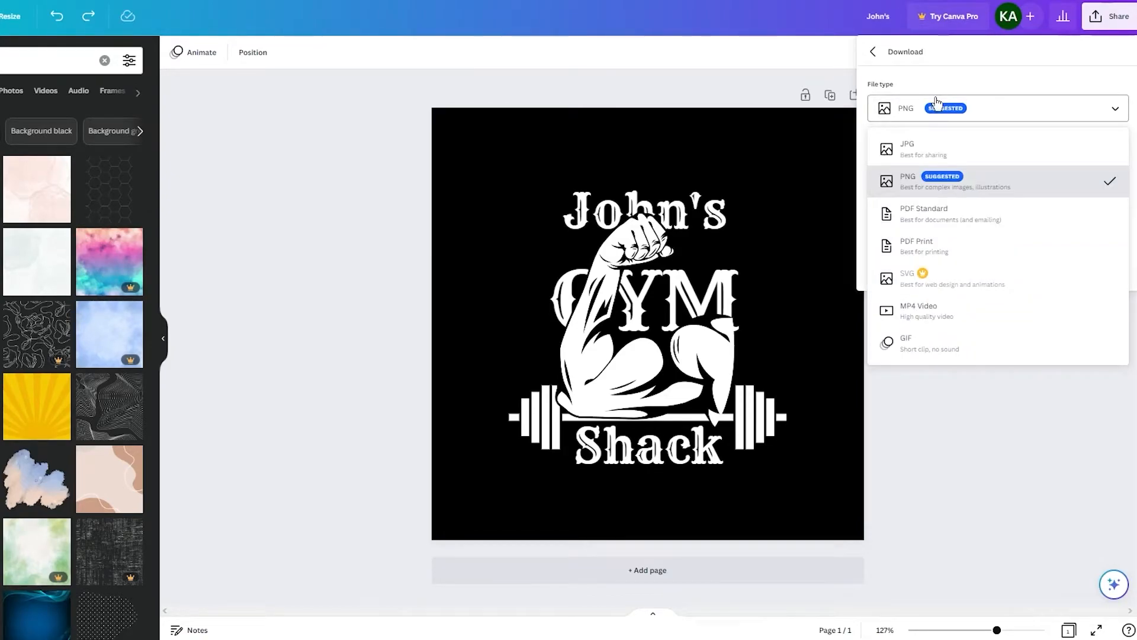
pyautogui.click(958, 188)
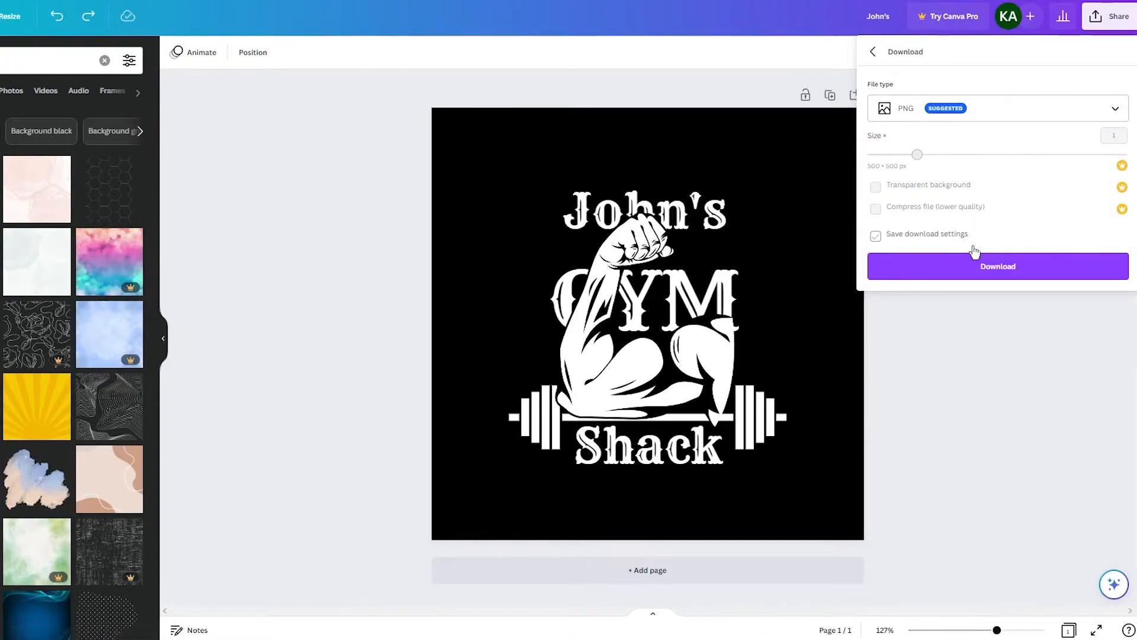
pyautogui.click(990, 270)
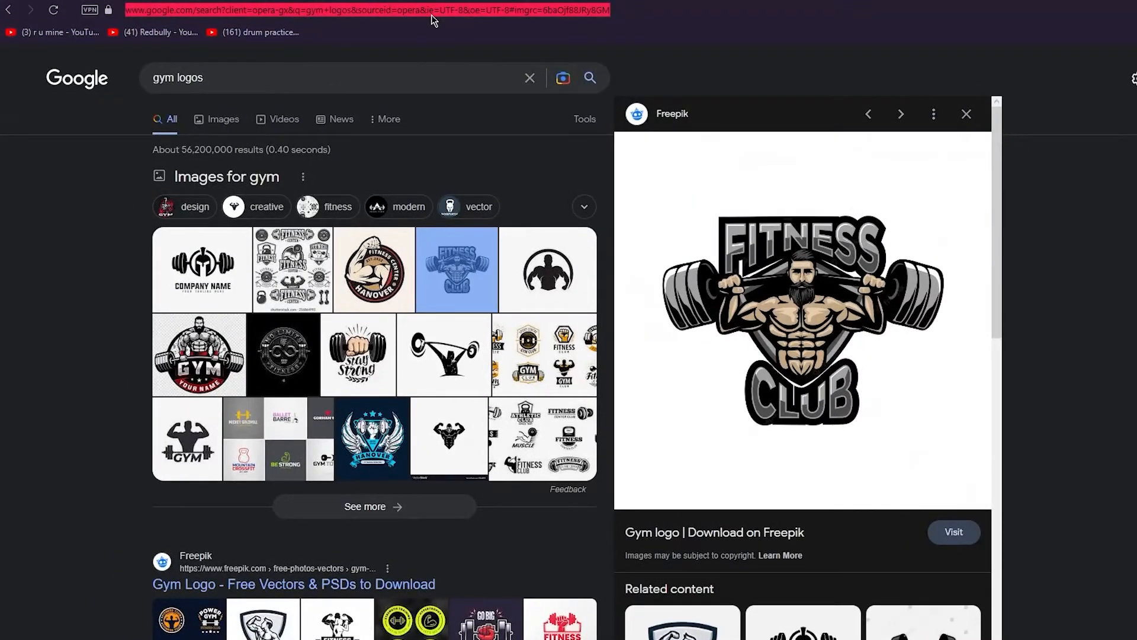
# Go to remove.bg and upload the downloaded gym logo image for background removal
pyautogui.write('remove.bg')
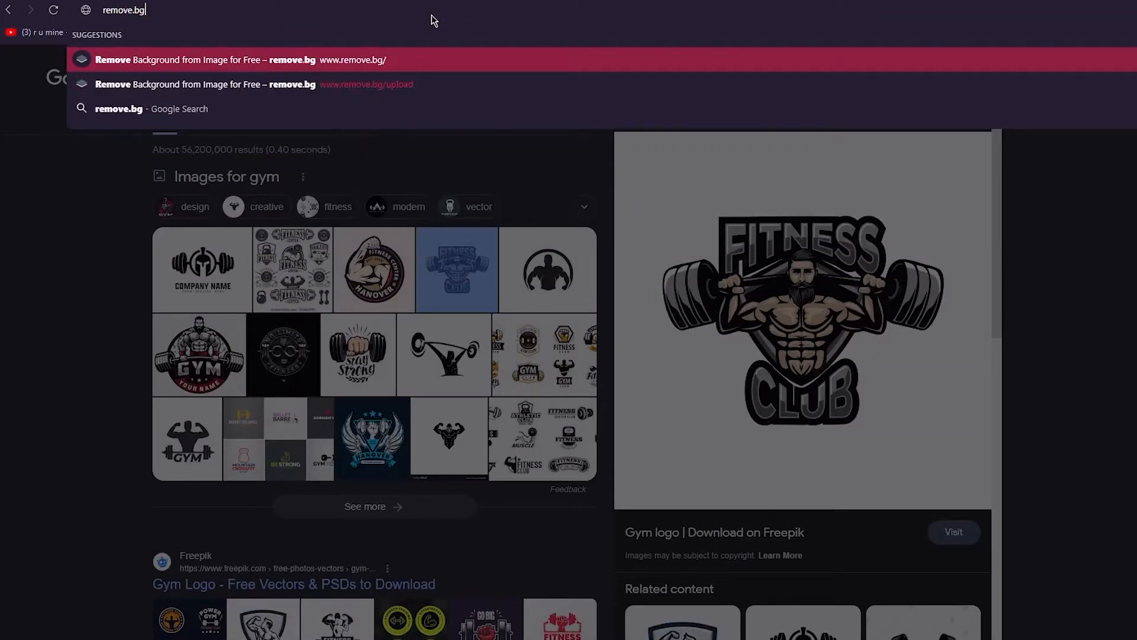
pyautogui.press('Return')
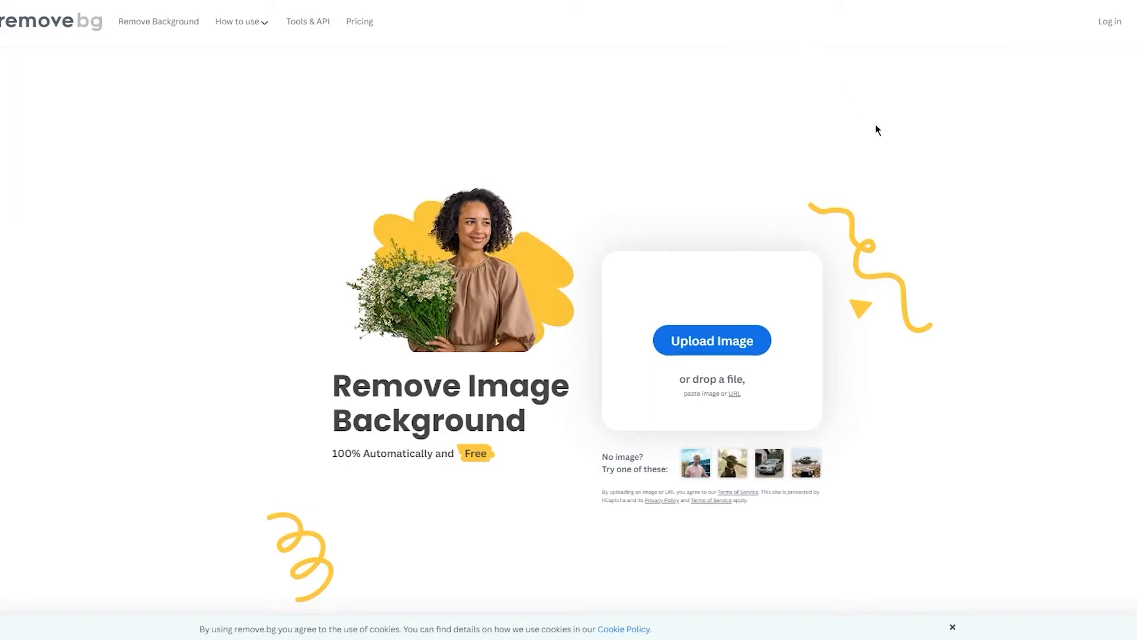
pyautogui.click(670, 352)
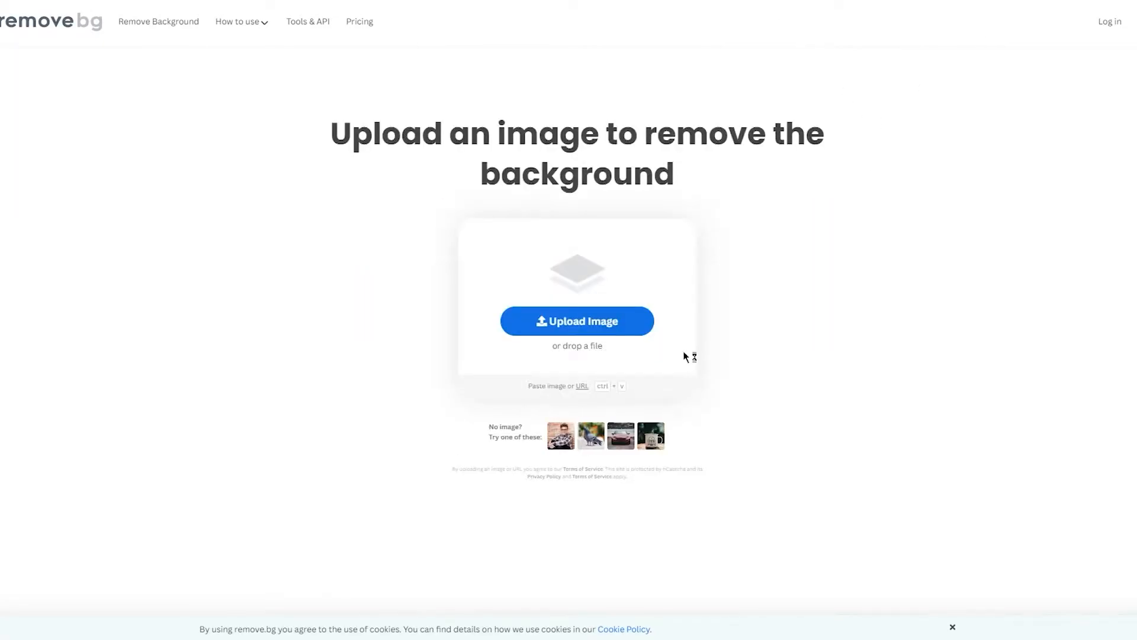
pyautogui.doubleClick(81, 29)
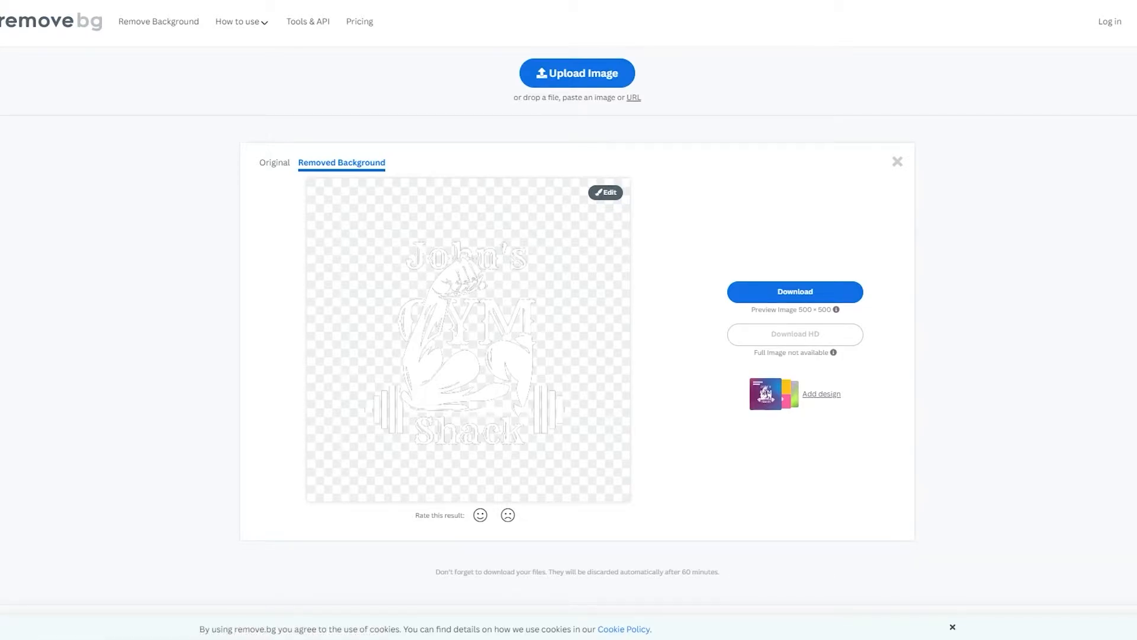
# Download the background-free logo, then upload both logo files and apply one as the site logo
pyautogui.click(768, 298)
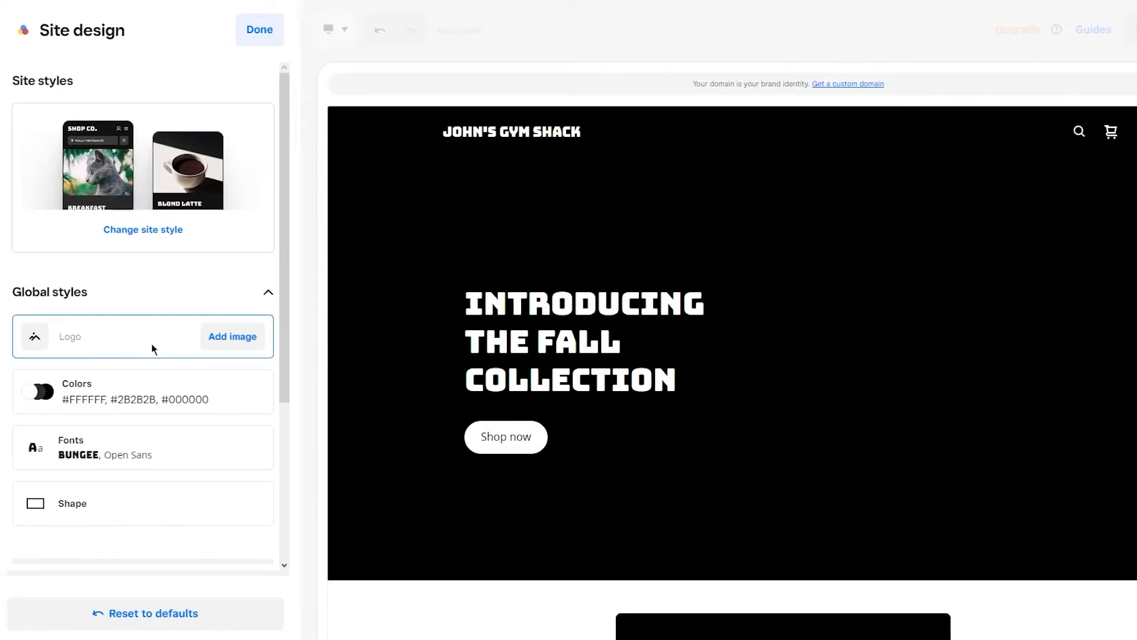
pyautogui.click(232, 337)
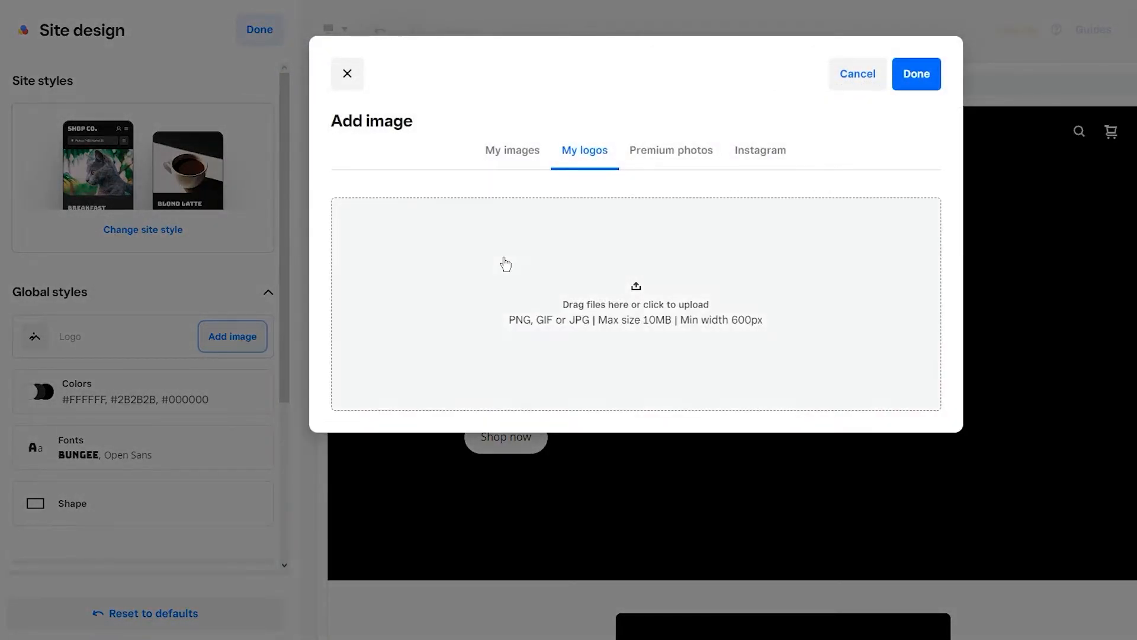
pyautogui.click(699, 298)
pyautogui.click(189, 32)
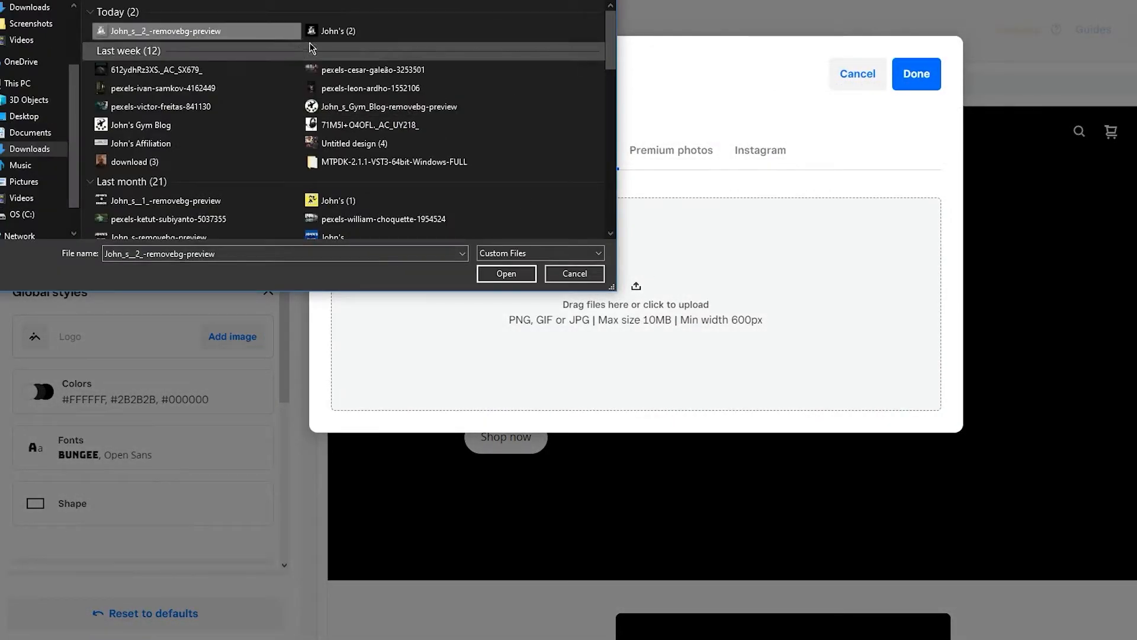
pyautogui.keyDown('ctrl'); pyautogui.click(323, 32); pyautogui.keyUp('ctrl')
pyautogui.click(500, 275)
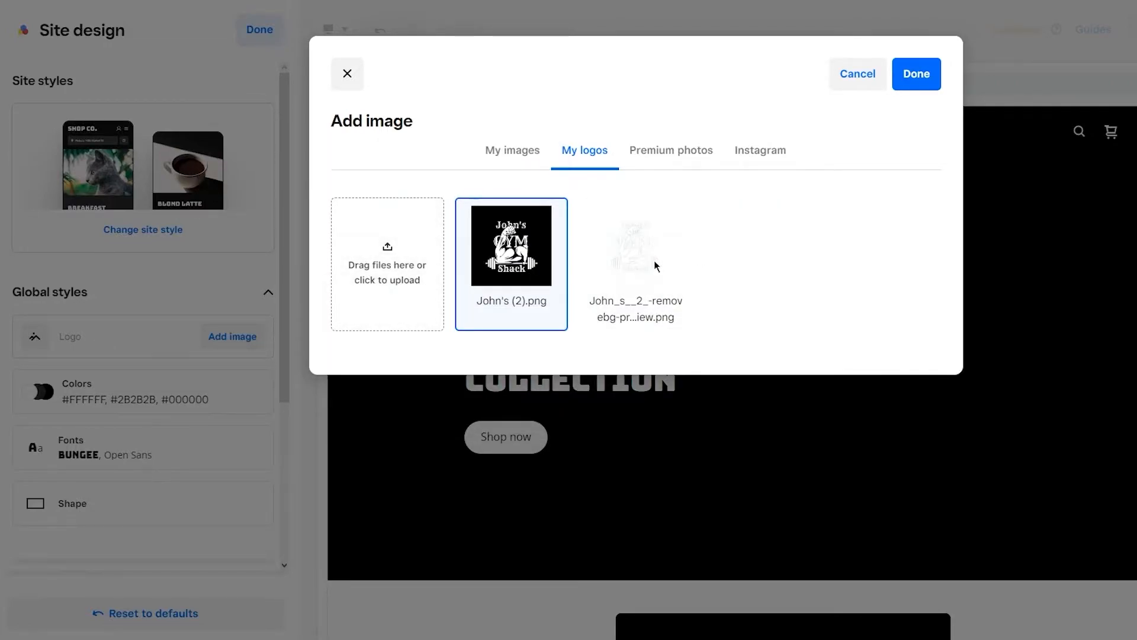
pyautogui.click(929, 78)
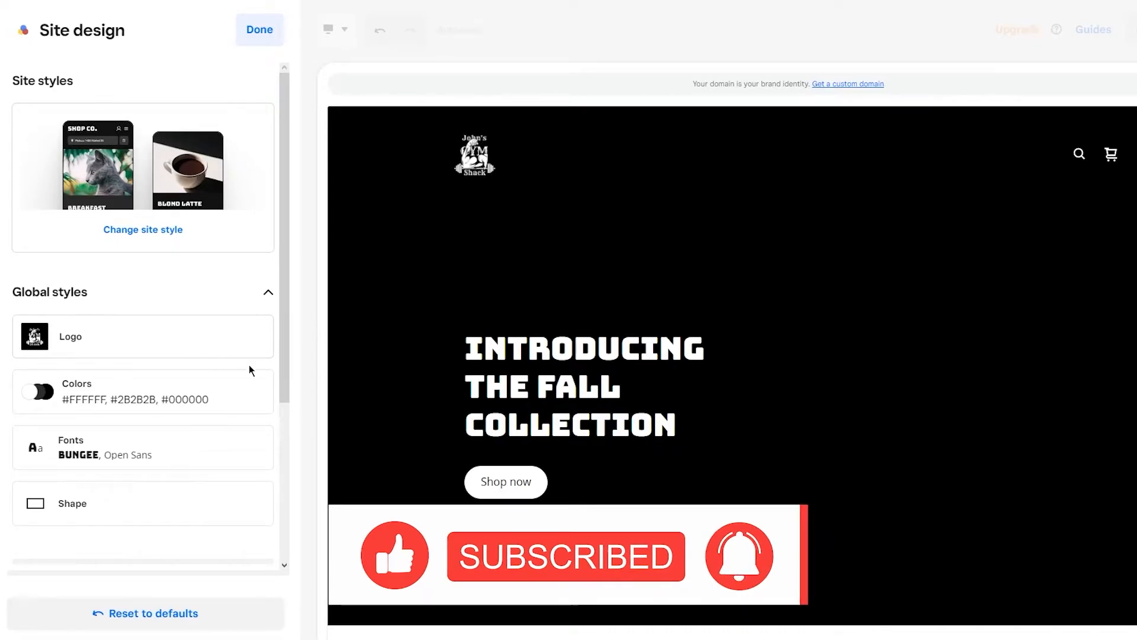
# Replace the logo with the transparent-background version and check it in the header
pyautogui.click(204, 336)
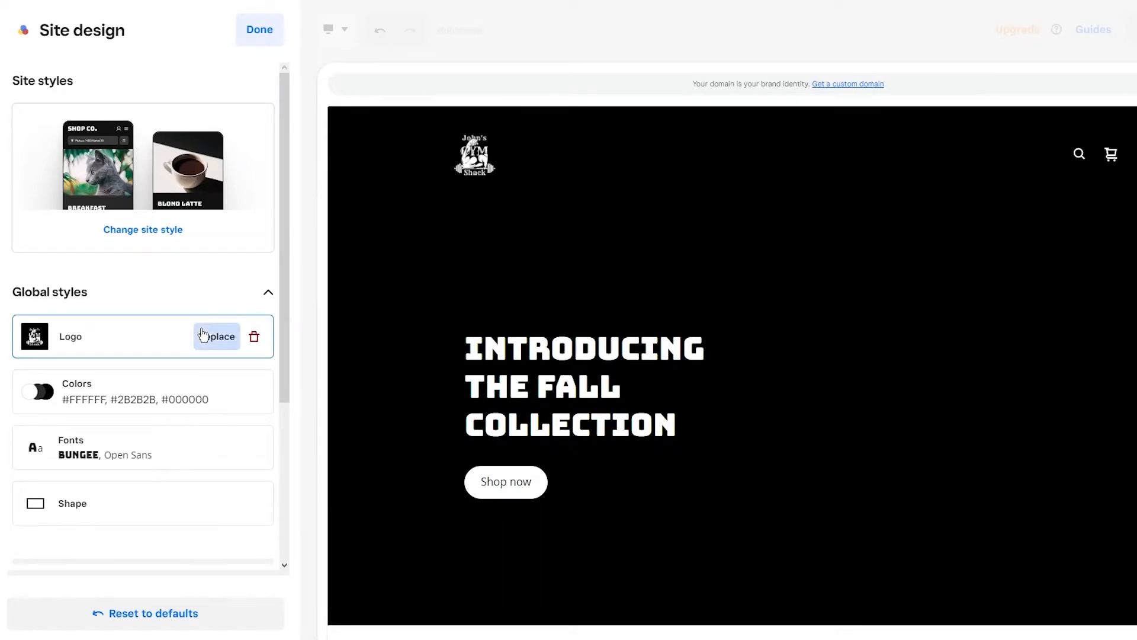
pyautogui.click(658, 257)
pyautogui.click(917, 75)
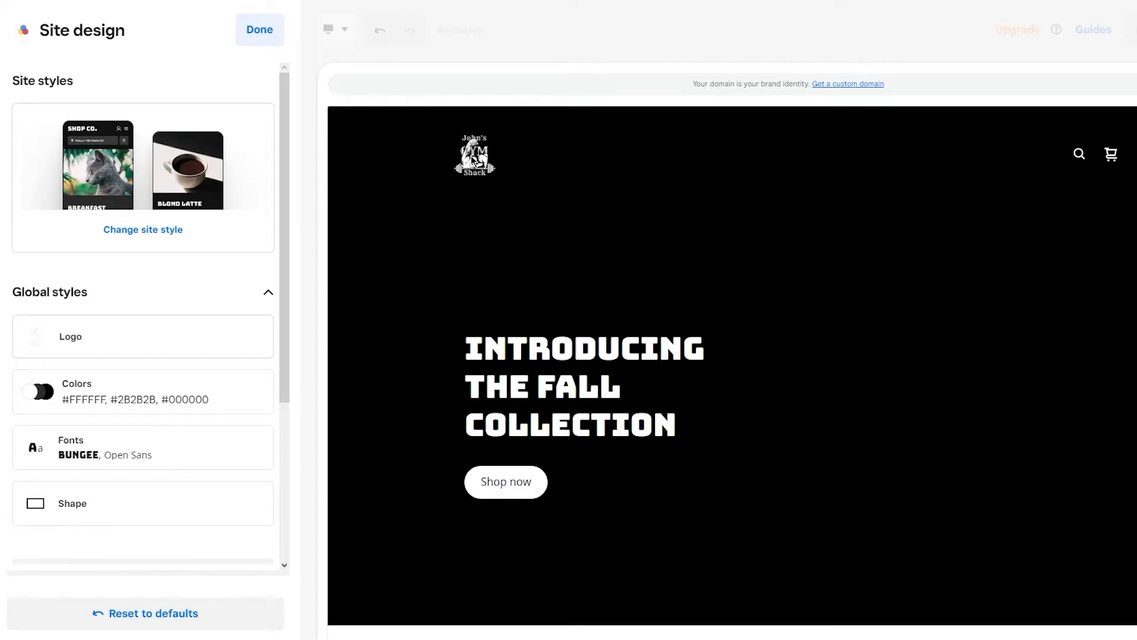
pyautogui.scroll(-1, 222, 364)
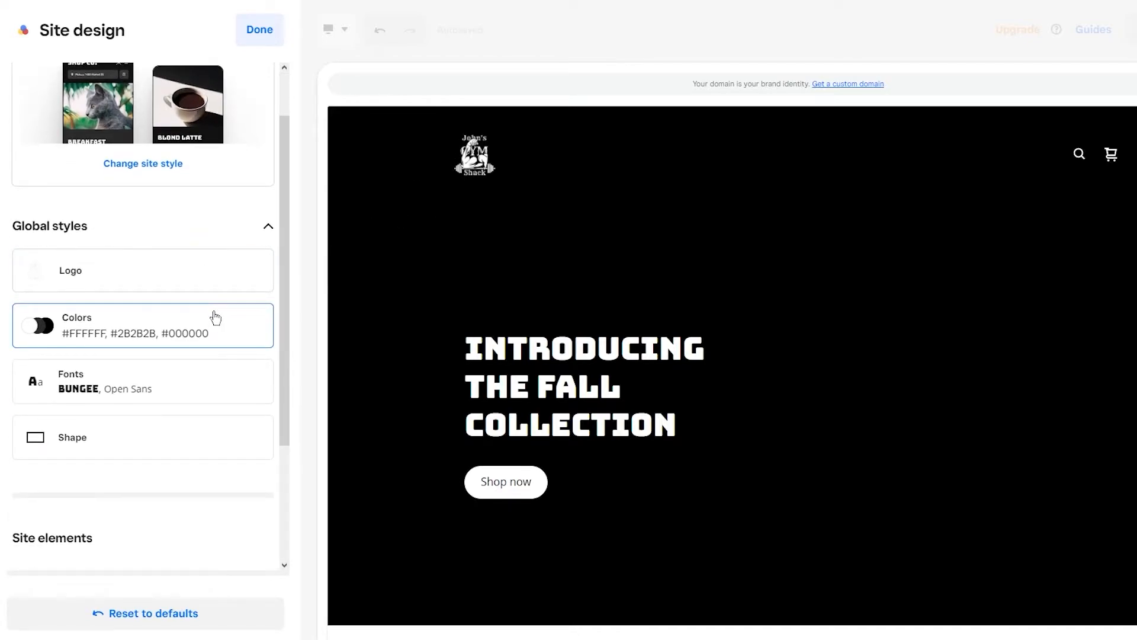
pyautogui.scroll(-3, 204, 415)
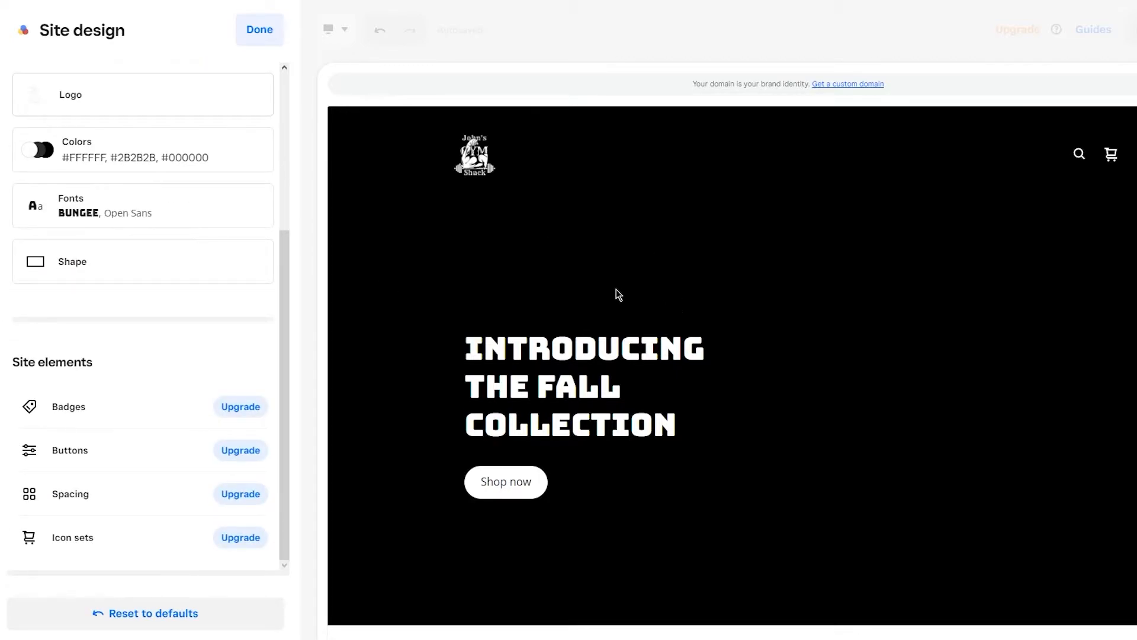
pyautogui.scroll(3, 223, 237)
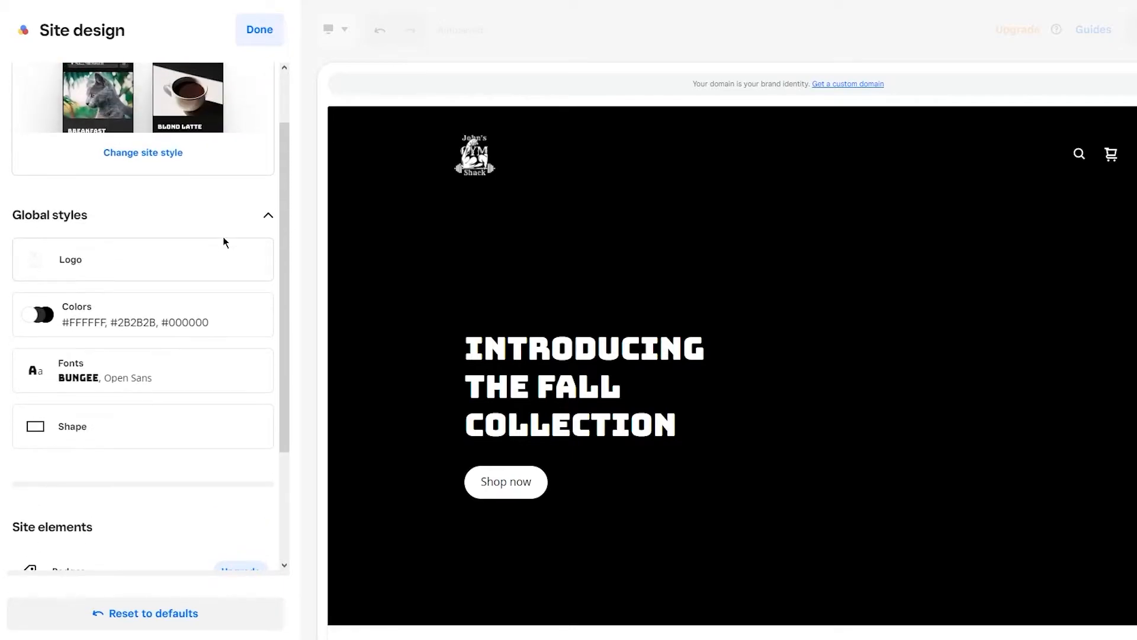
# Try red and dark red for the two secondary site colours
pyautogui.click(165, 321)
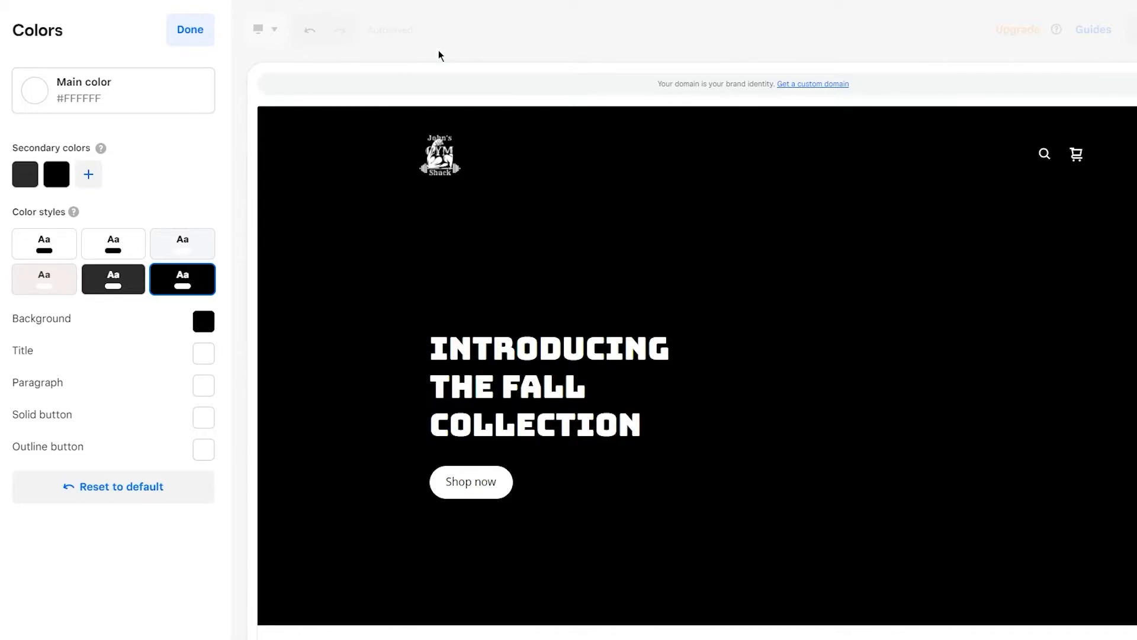
pyautogui.click(38, 174)
pyautogui.click(99, 256)
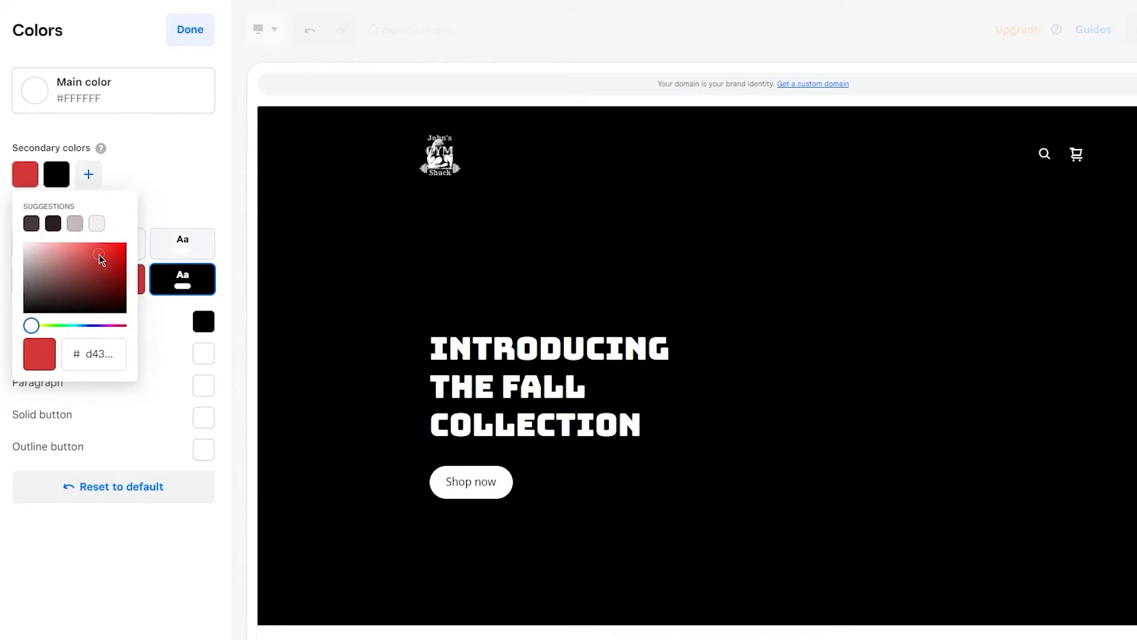
pyautogui.click(157, 198)
pyautogui.click(56, 174)
pyautogui.click(157, 267)
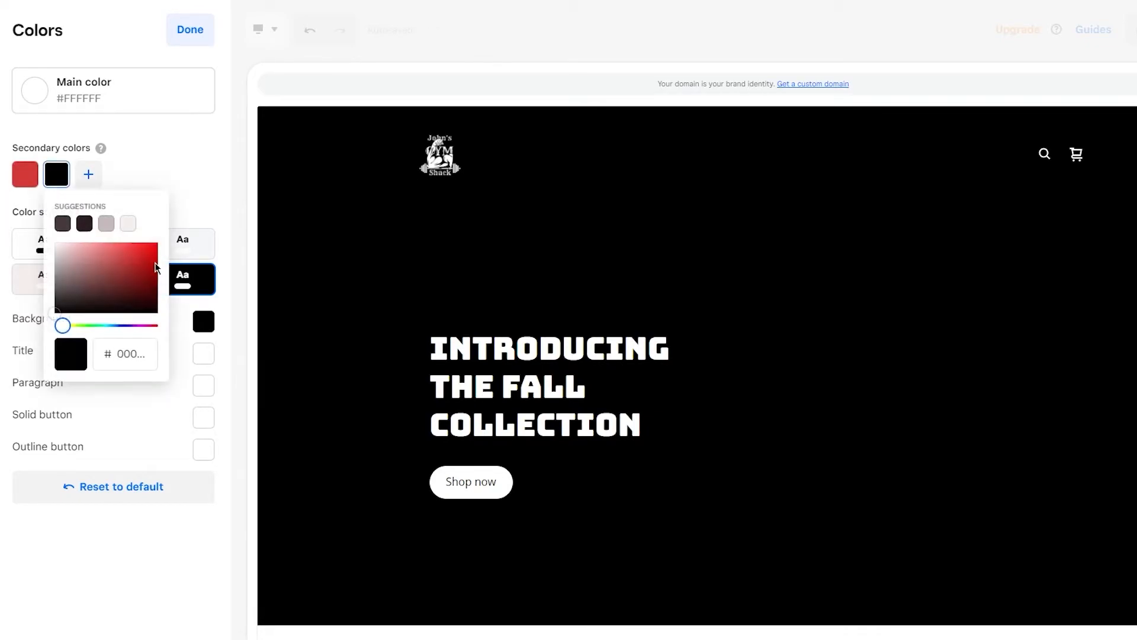
pyautogui.click(250, 197)
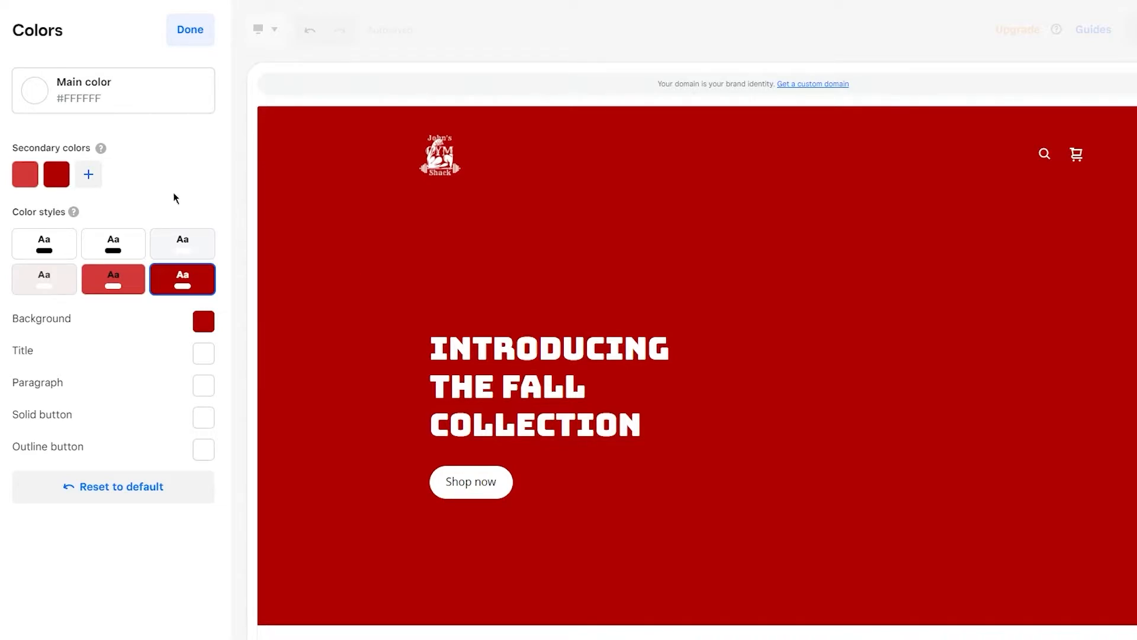
# Set the second secondary colour back to black and the first to dark brown #463939
pyautogui.click(56, 174)
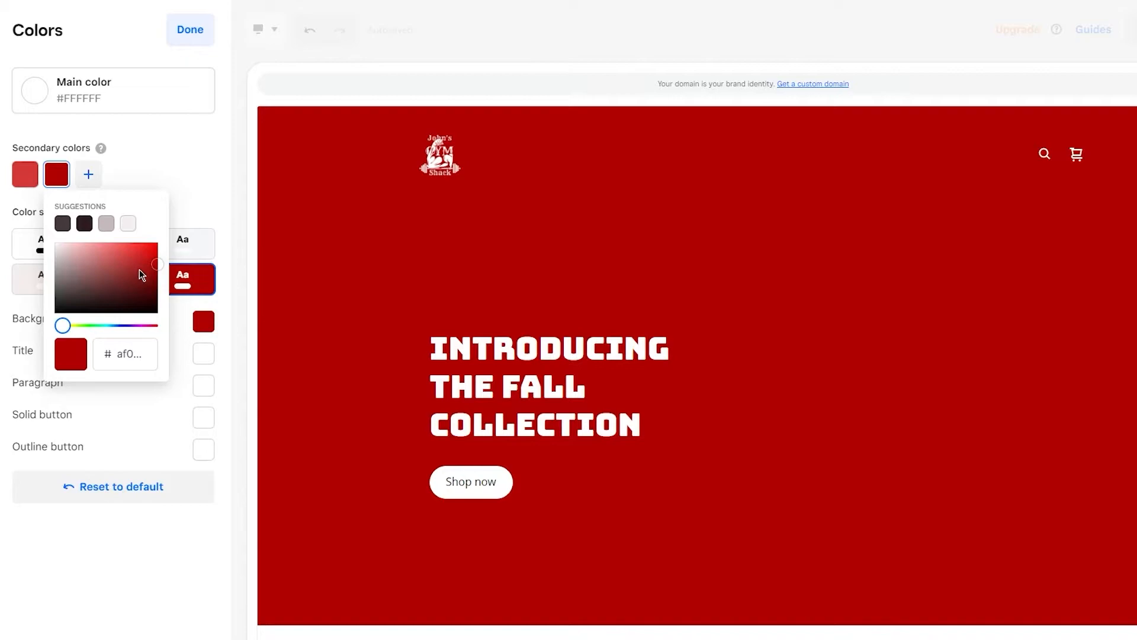
pyautogui.moveTo(142, 275); pyautogui.dragTo(57, 312)
pyautogui.click(211, 121)
pyautogui.click(29, 173)
pyautogui.click(32, 223)
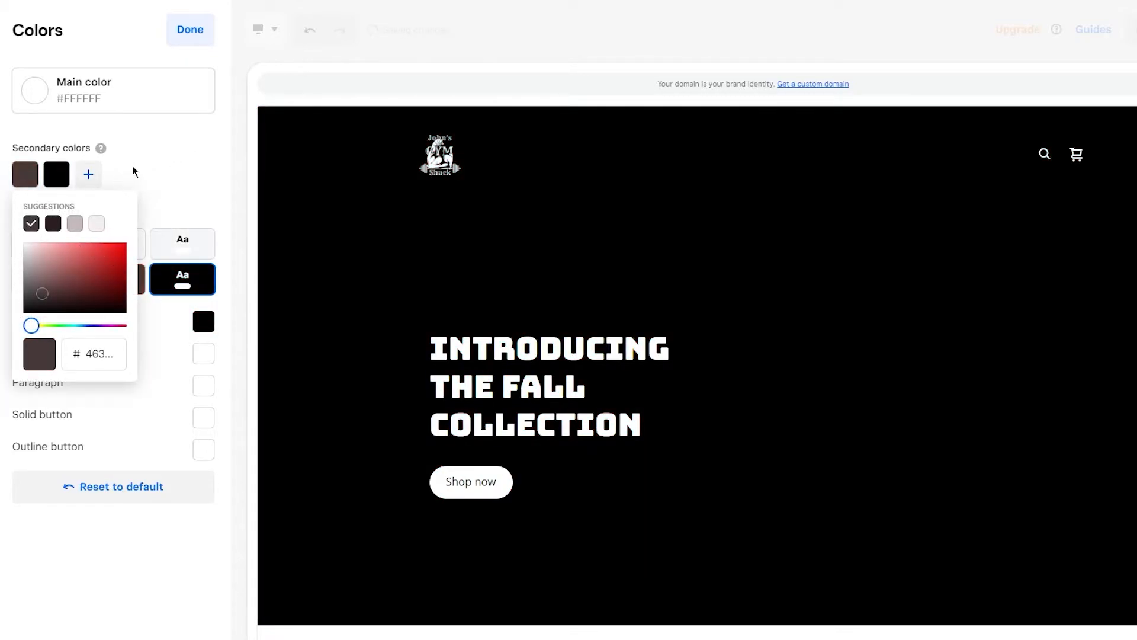
pyautogui.click(134, 171)
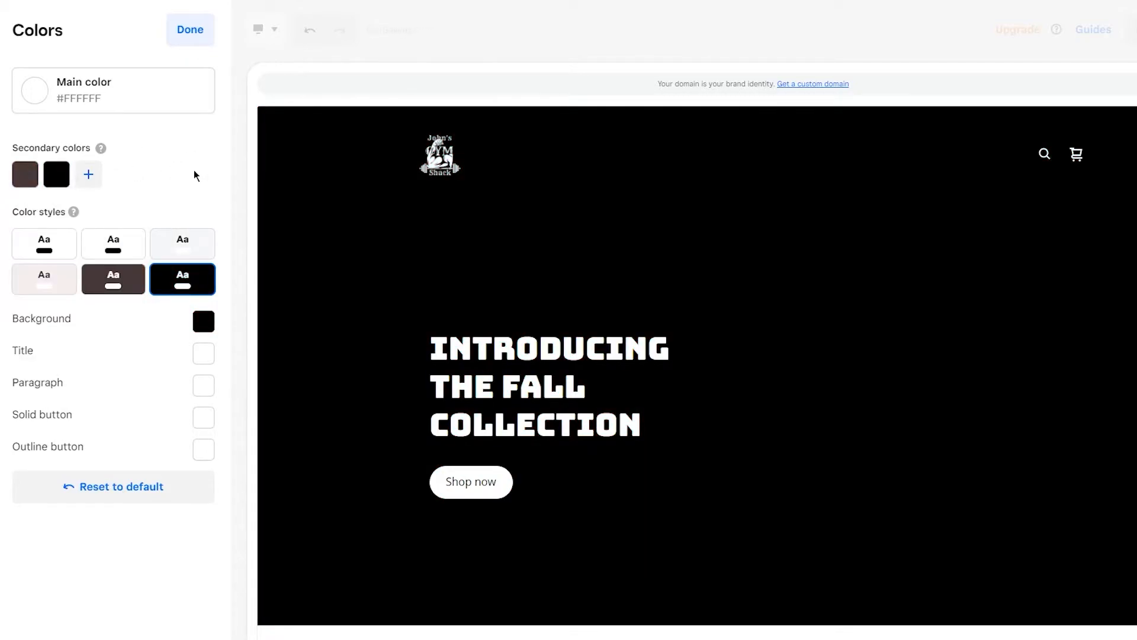
# Keep the title colour white after trying grey shades, and finish the colour settings
pyautogui.click(202, 355)
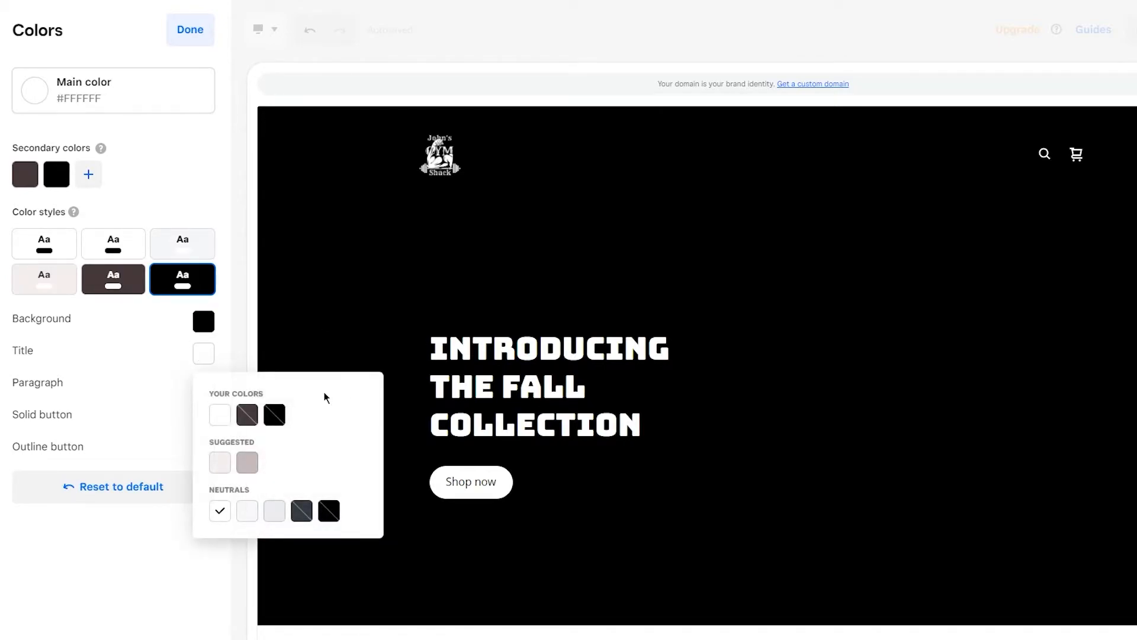
pyautogui.click(279, 515)
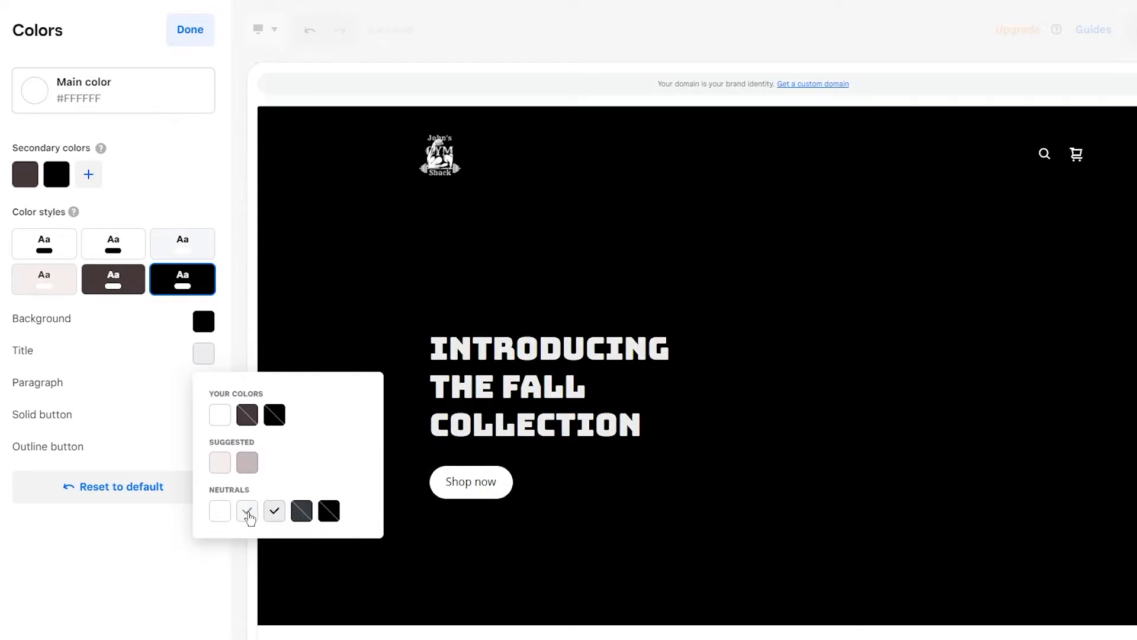
pyautogui.click(244, 467)
pyautogui.click(219, 463)
pyautogui.click(219, 510)
pyautogui.click(232, 334)
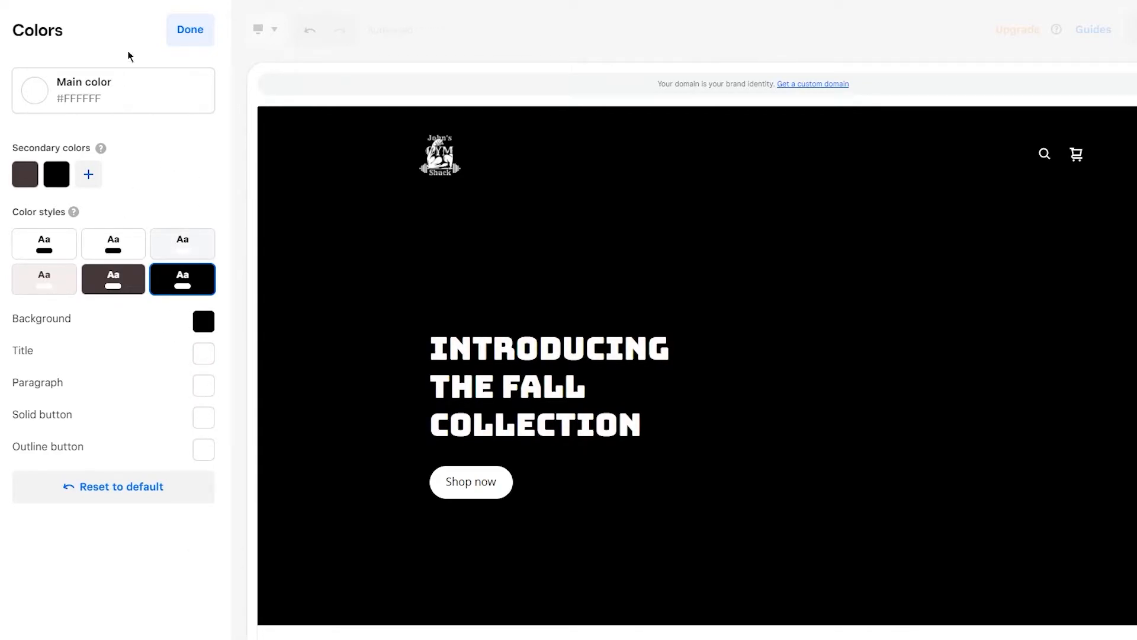
pyautogui.click(180, 40)
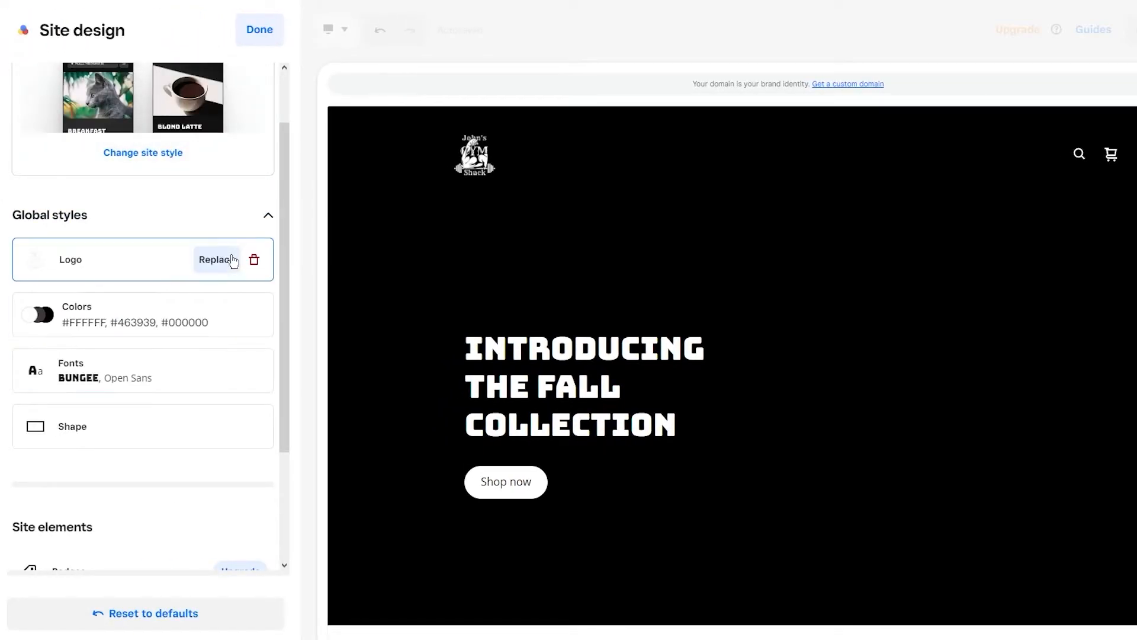
# Set the heading type scale to x1.14 and the base font size to 18px
pyautogui.click(139, 369)
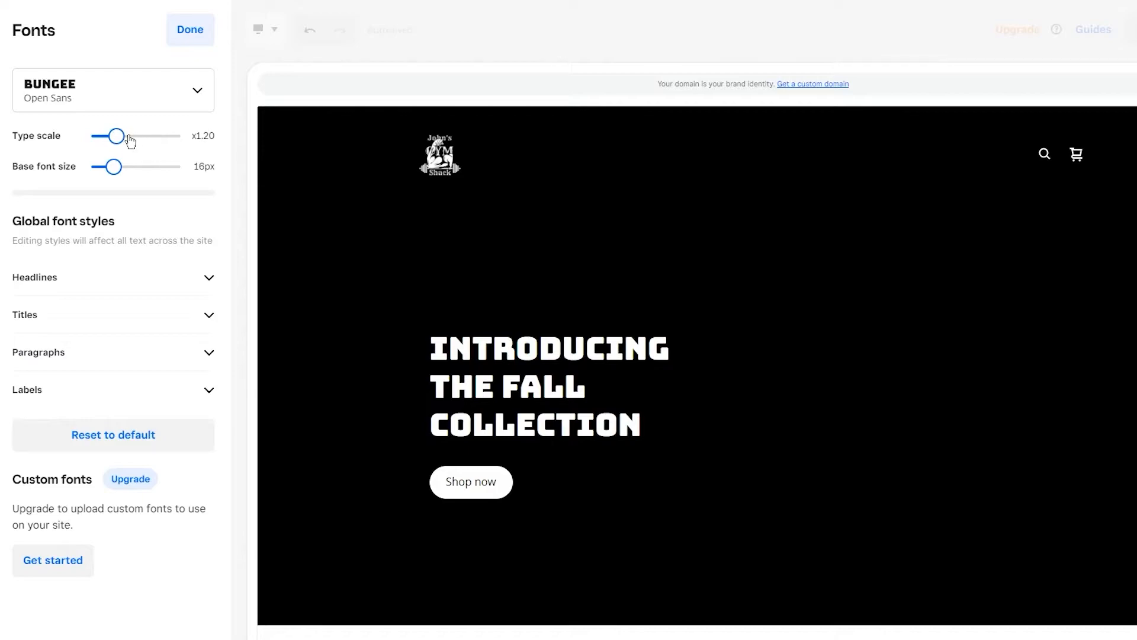
pyautogui.moveTo(116, 137)
pyautogui.mouseDown()
pyautogui.moveTo(147, 136)
pyautogui.moveTo(108, 136)
pyautogui.mouseUp()
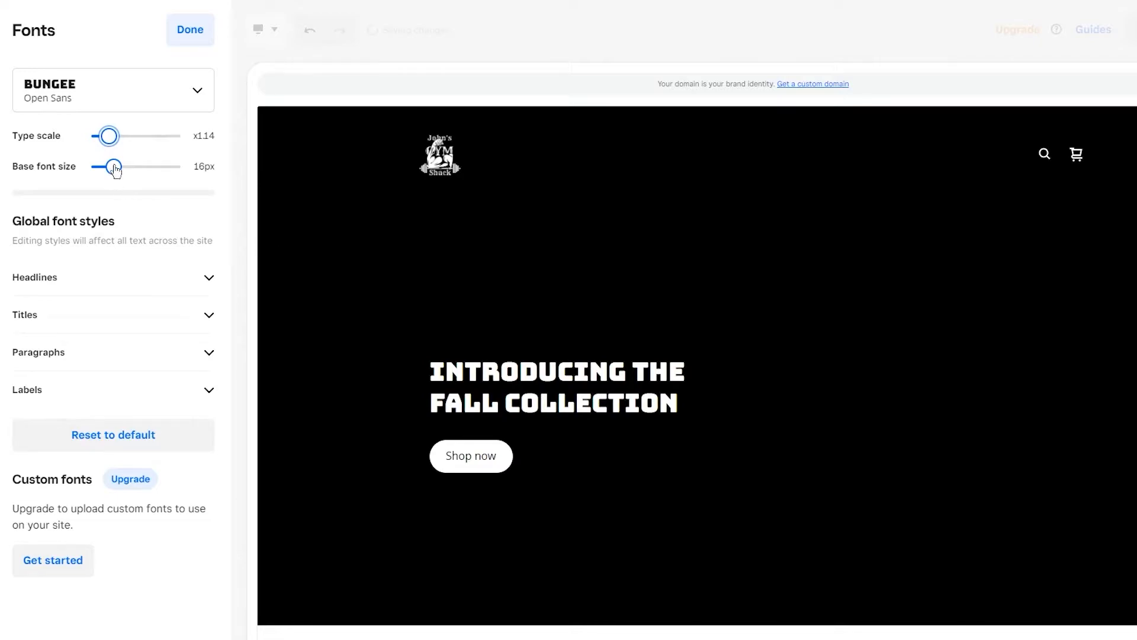
pyautogui.moveTo(112, 167)
pyautogui.mouseDown()
pyautogui.moveTo(159, 169)
pyautogui.moveTo(132, 172)
pyautogui.mouseUp()
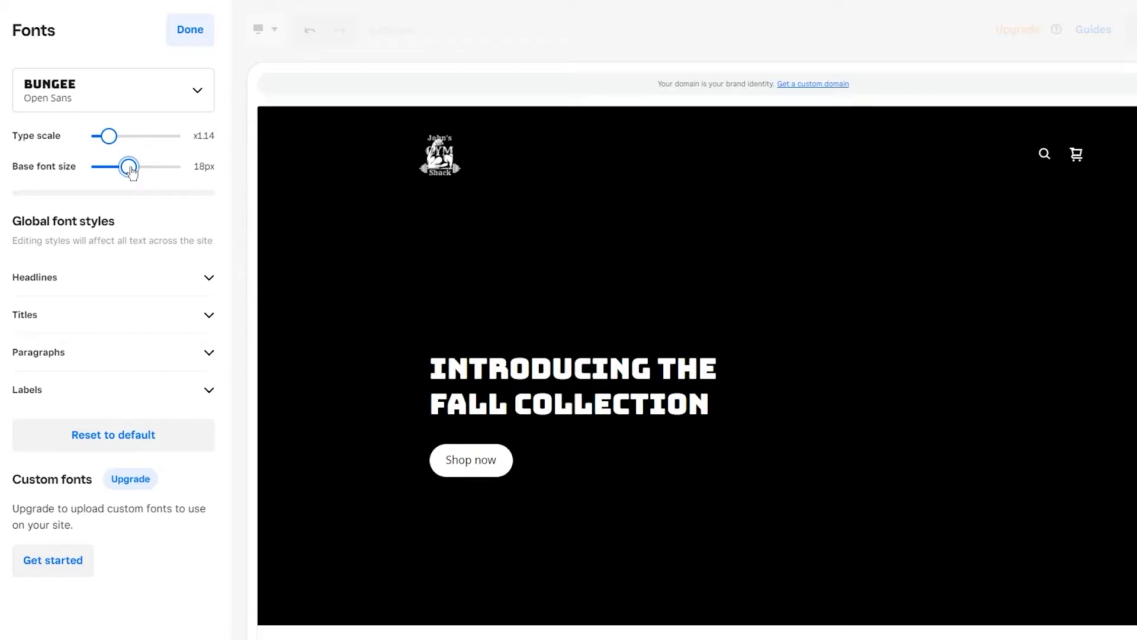
# Try the Cherry Swash / Zilla Slab and Quicksand / Larsseit font pairings
pyautogui.click(176, 100)
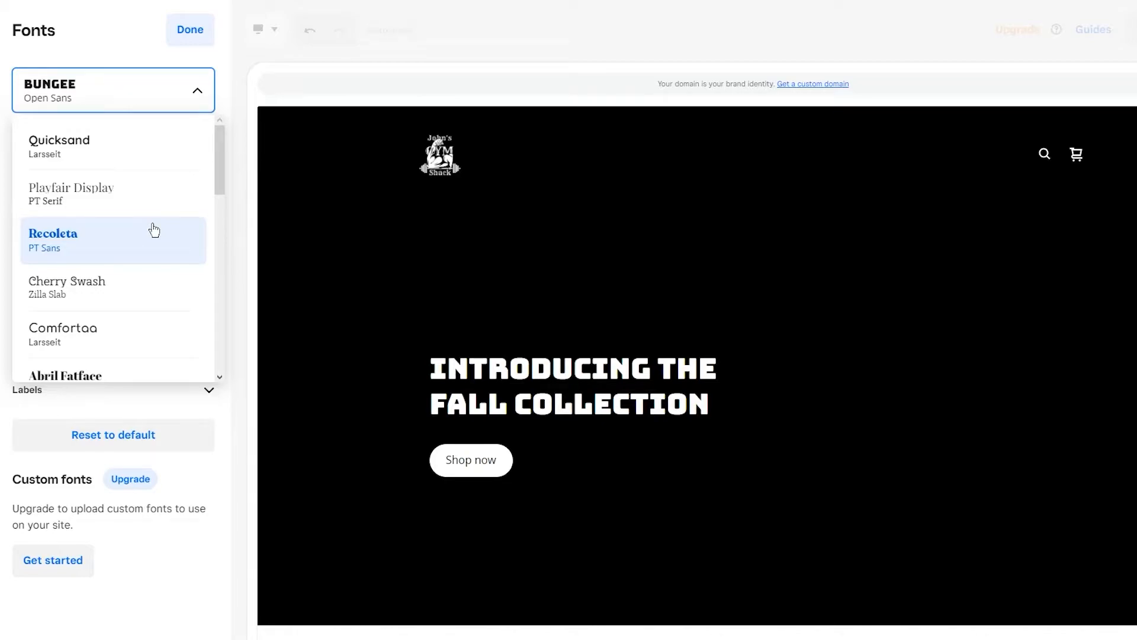
pyautogui.scroll(-6, 149, 228)
pyautogui.scroll(2, 140, 222)
pyautogui.click(101, 221)
pyautogui.click(157, 106)
pyautogui.click(112, 282)
pyautogui.click(187, 109)
# Choose the Abril Fatface / IBM Plex Serif pairing from the font list
pyautogui.click(140, 165)
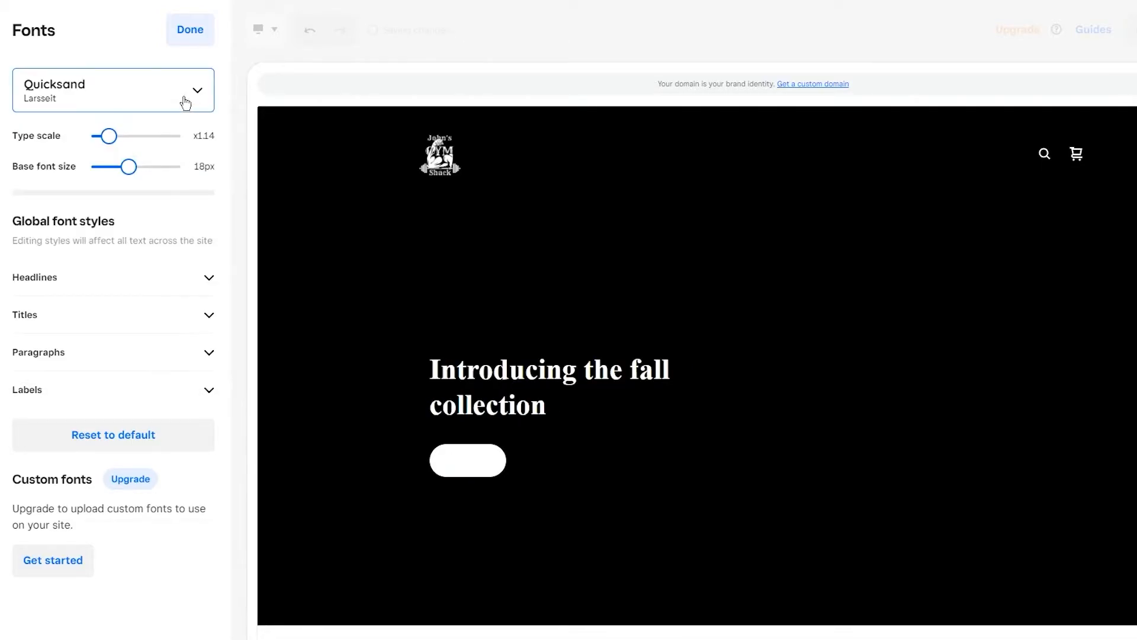
pyautogui.click(185, 98)
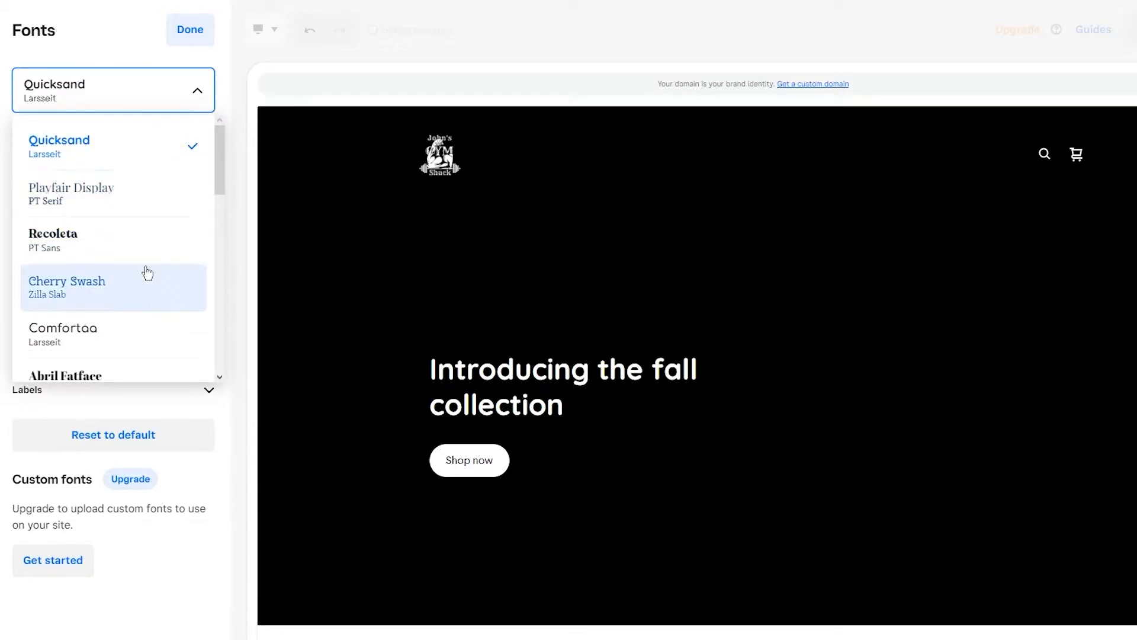
pyautogui.scroll(-7, 148, 314)
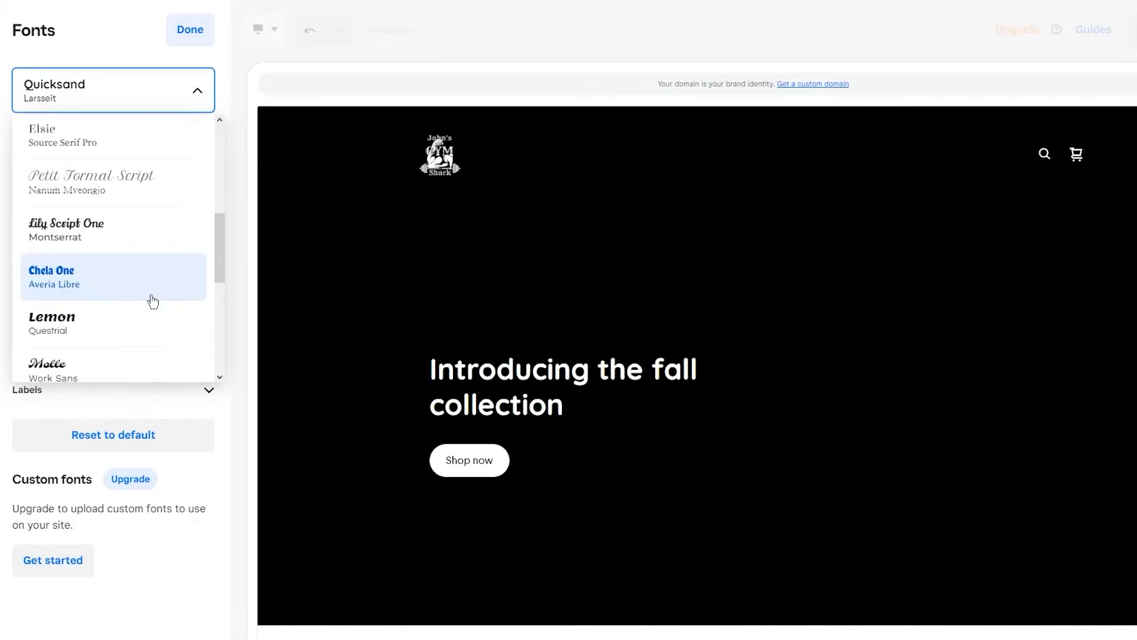
pyautogui.scroll(-5, 153, 302)
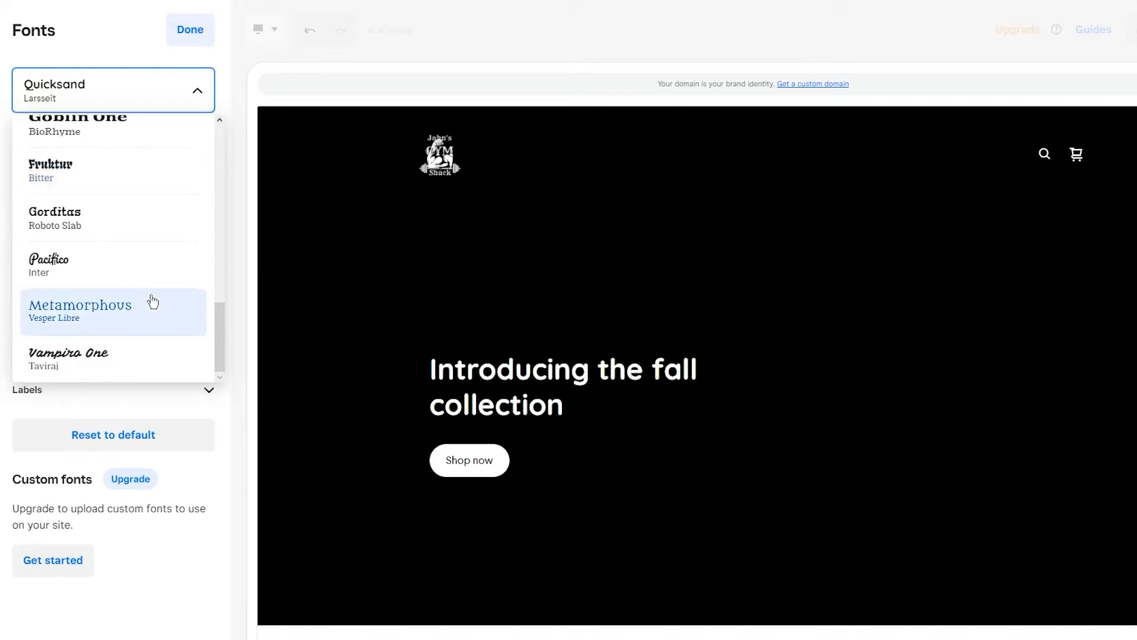
pyautogui.scroll(6, 153, 302)
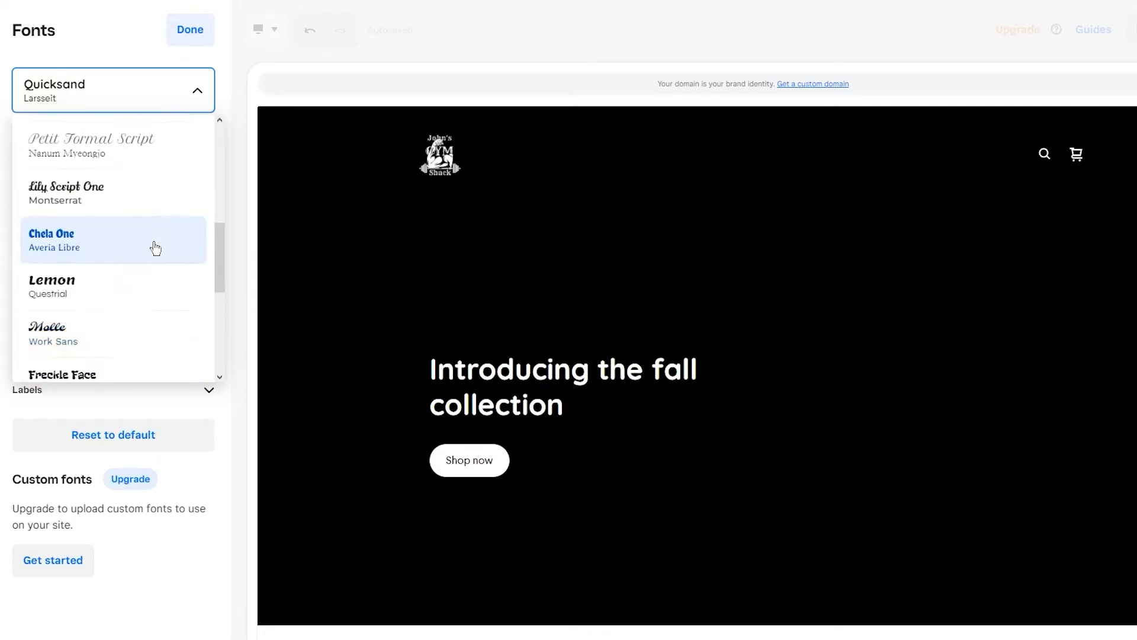
pyautogui.scroll(3, 118, 241)
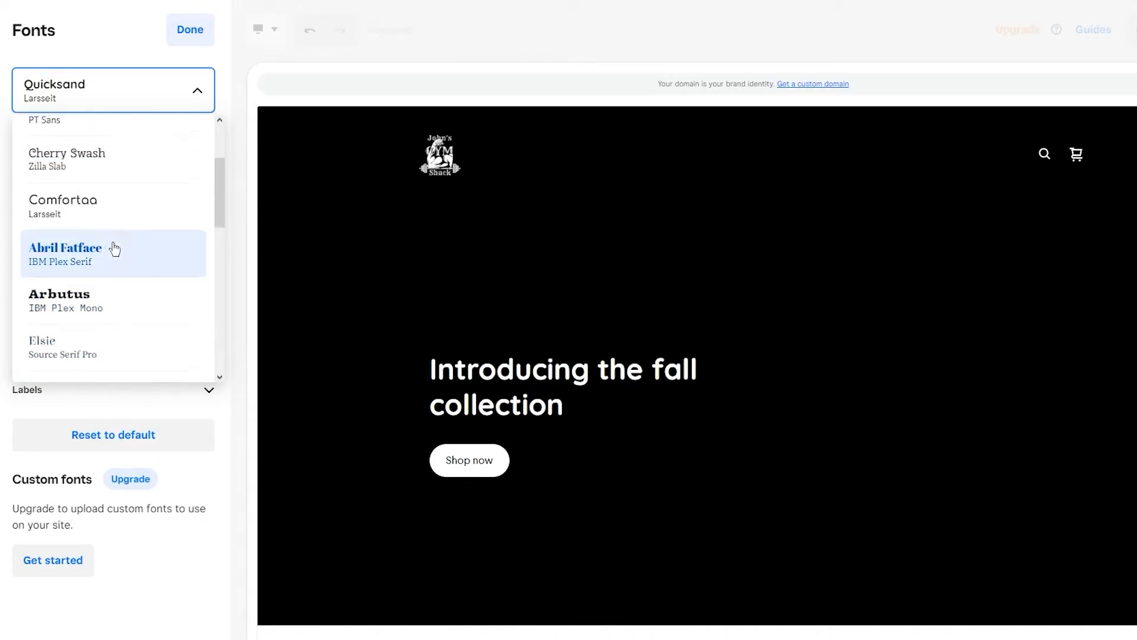
pyautogui.click(117, 240)
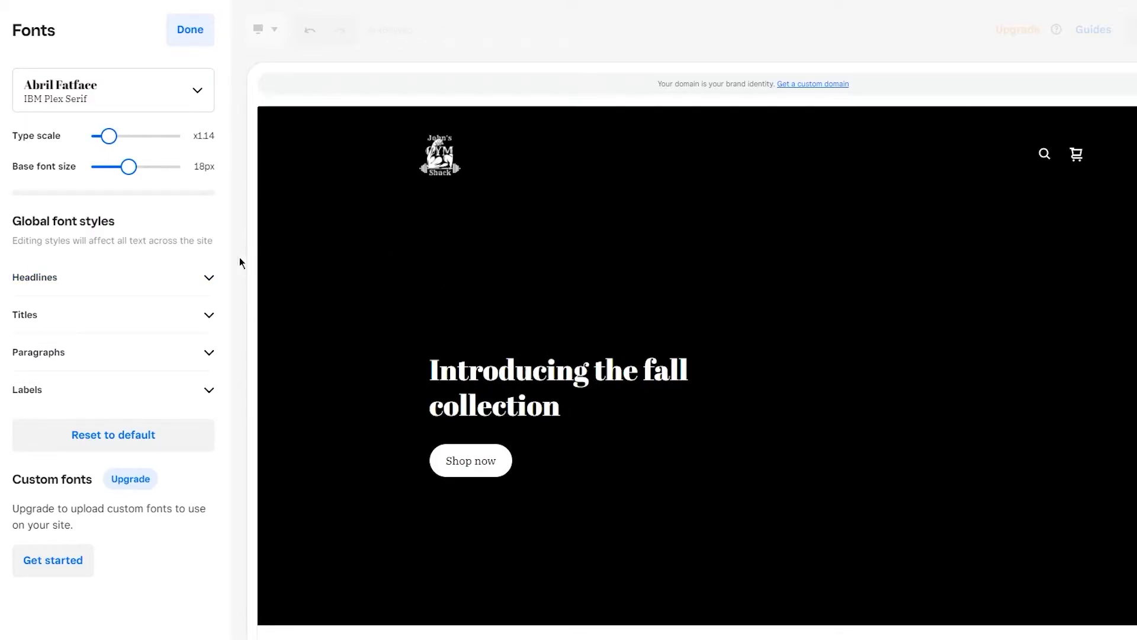
pyautogui.click(204, 282)
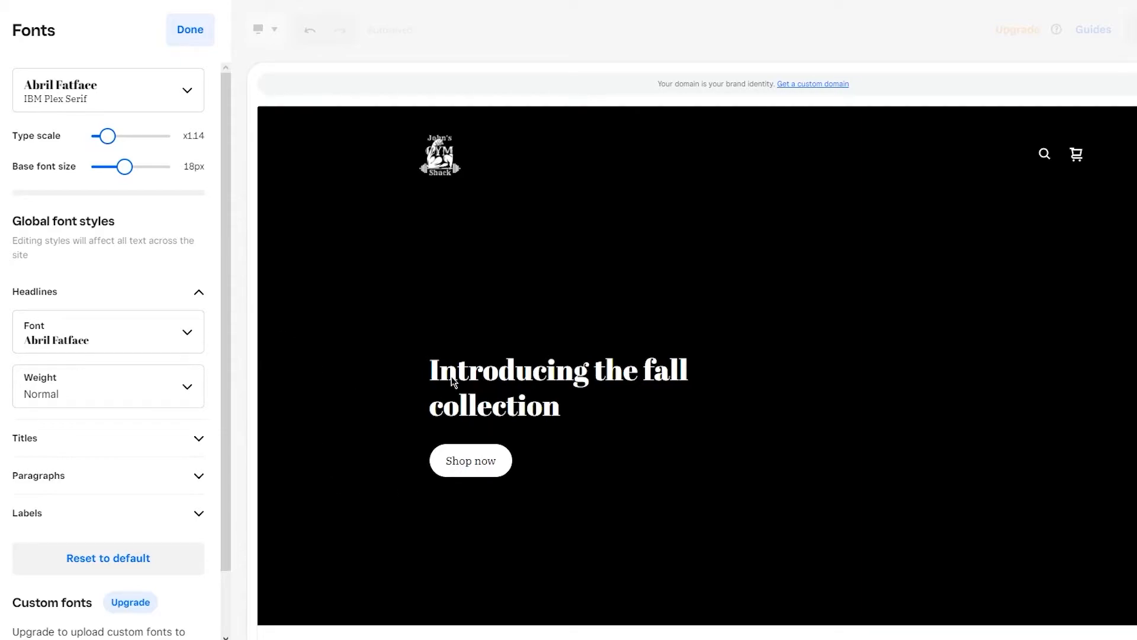
pyautogui.click(180, 319)
pyautogui.click(180, 319)
pyautogui.click(177, 385)
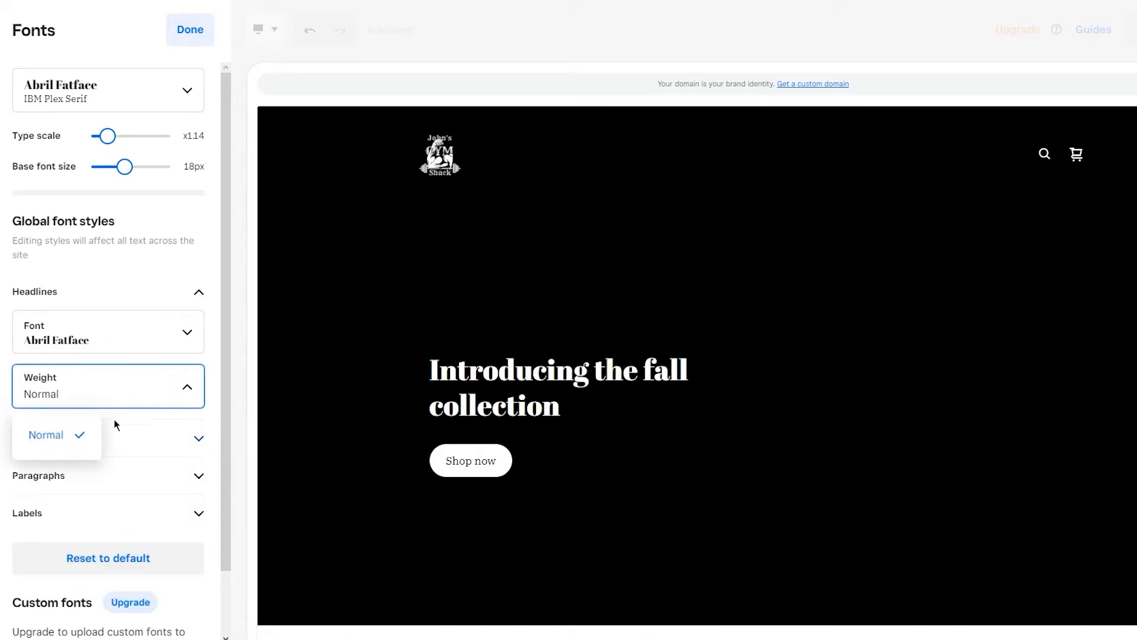
pyautogui.click(134, 400)
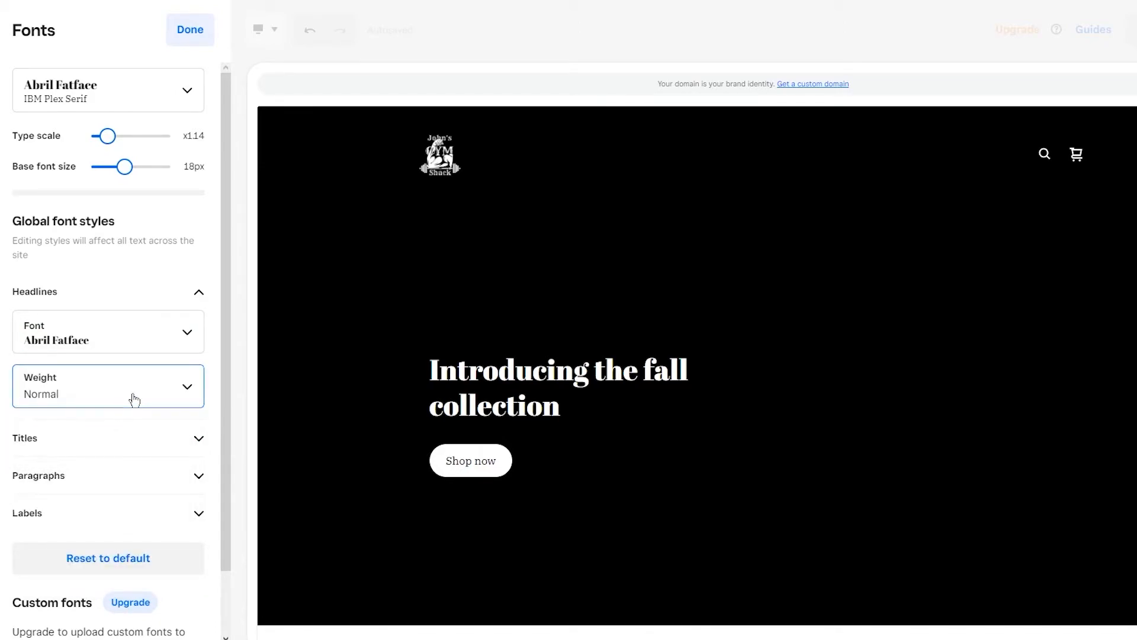
pyautogui.scroll(-2, 190, 402)
pyautogui.click(190, 382)
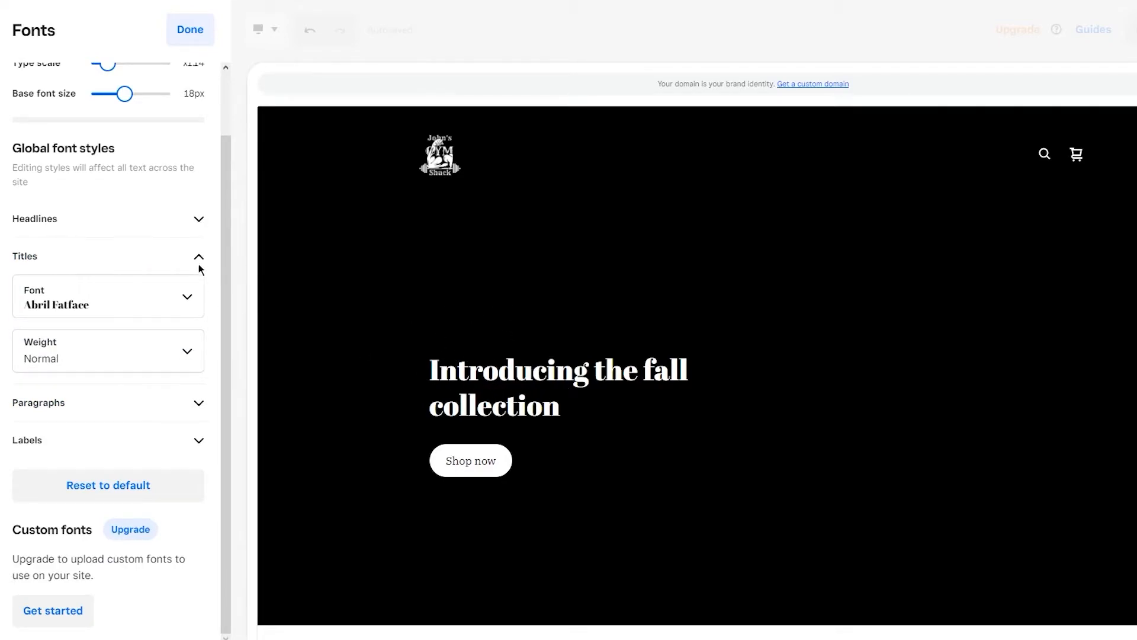
pyautogui.click(157, 402)
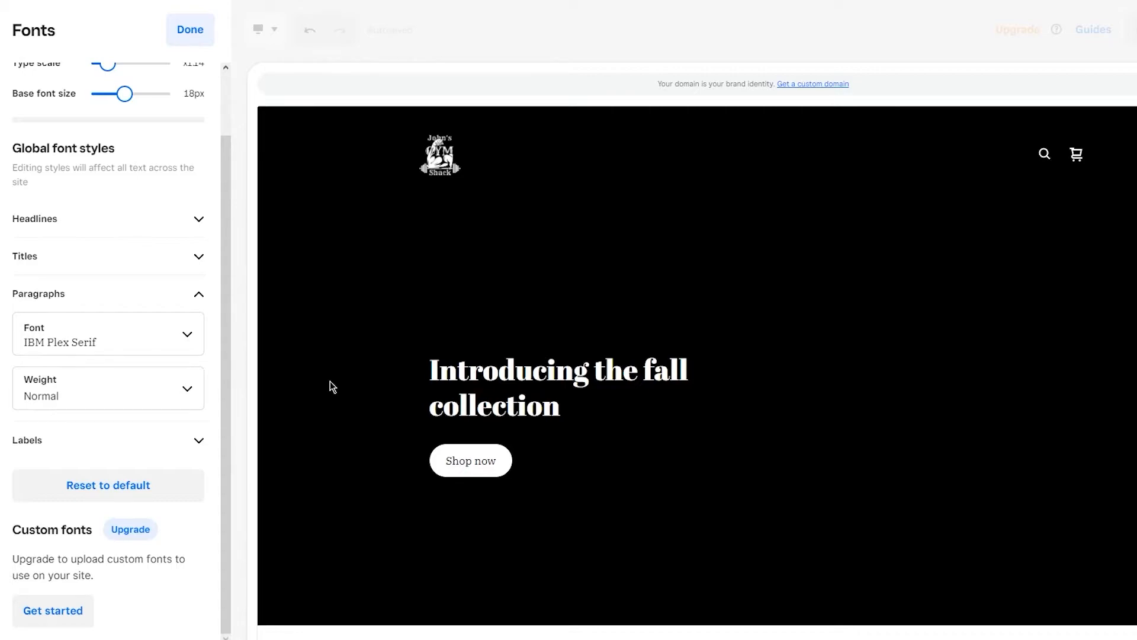
pyautogui.click(160, 439)
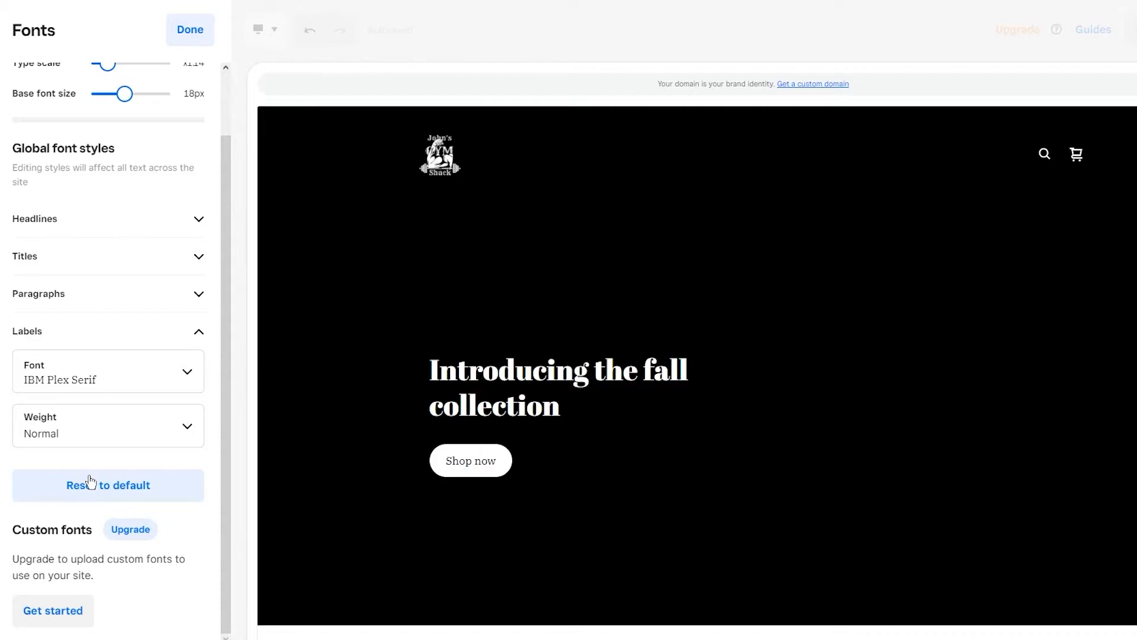
pyautogui.scroll(2, 90, 481)
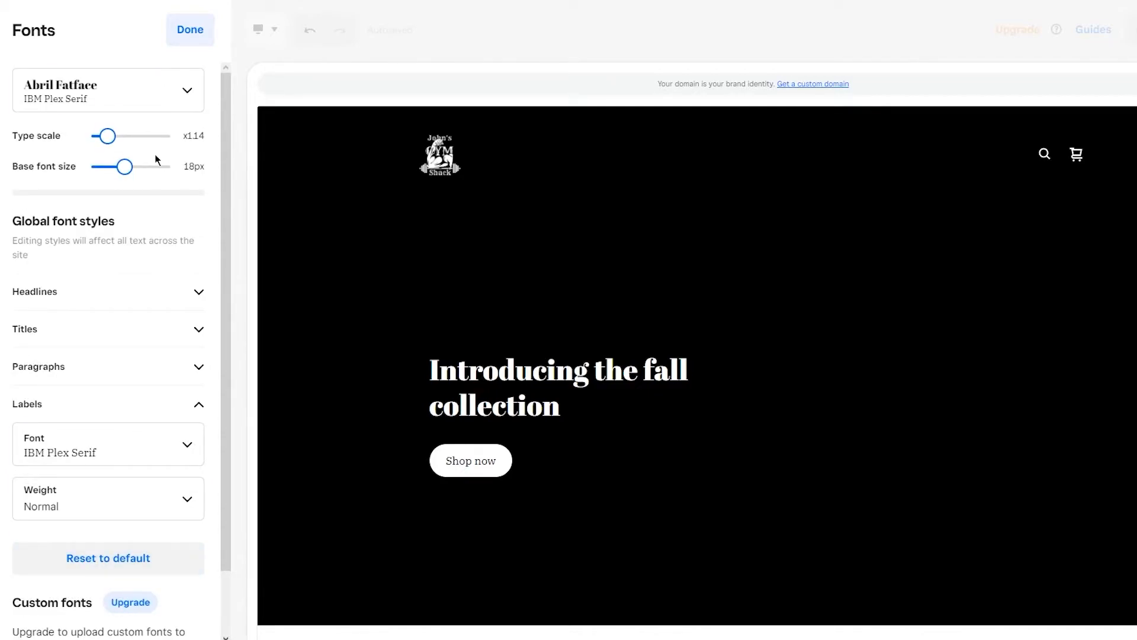
pyautogui.scroll(-2, 157, 159)
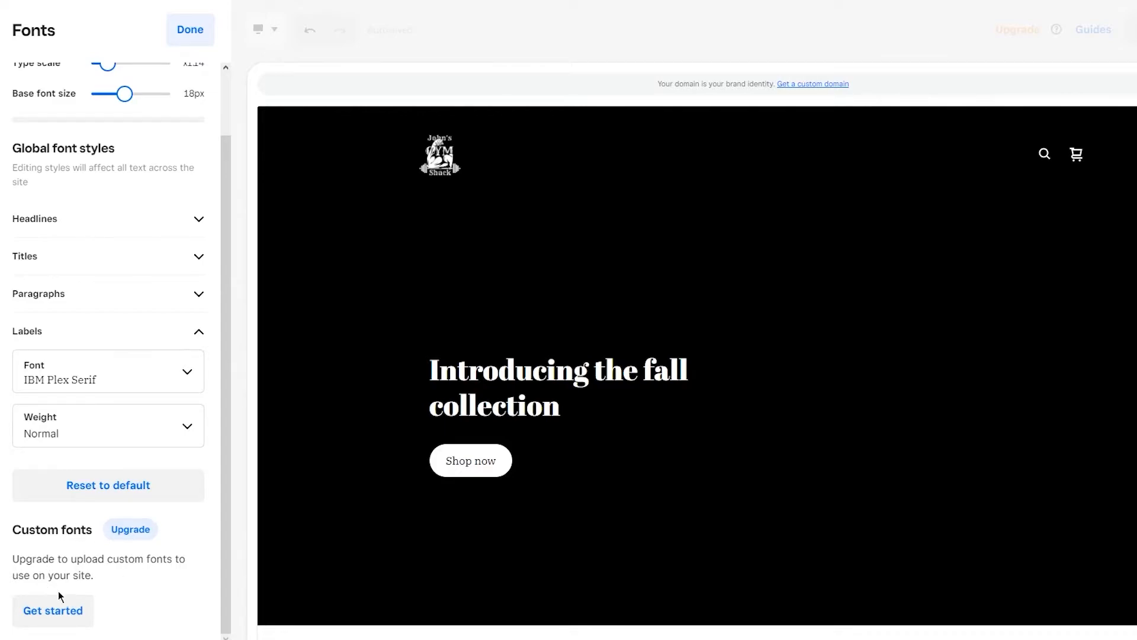
# Close Fonts, review the Shape settings, and go back to the Site design overview
pyautogui.click(177, 48)
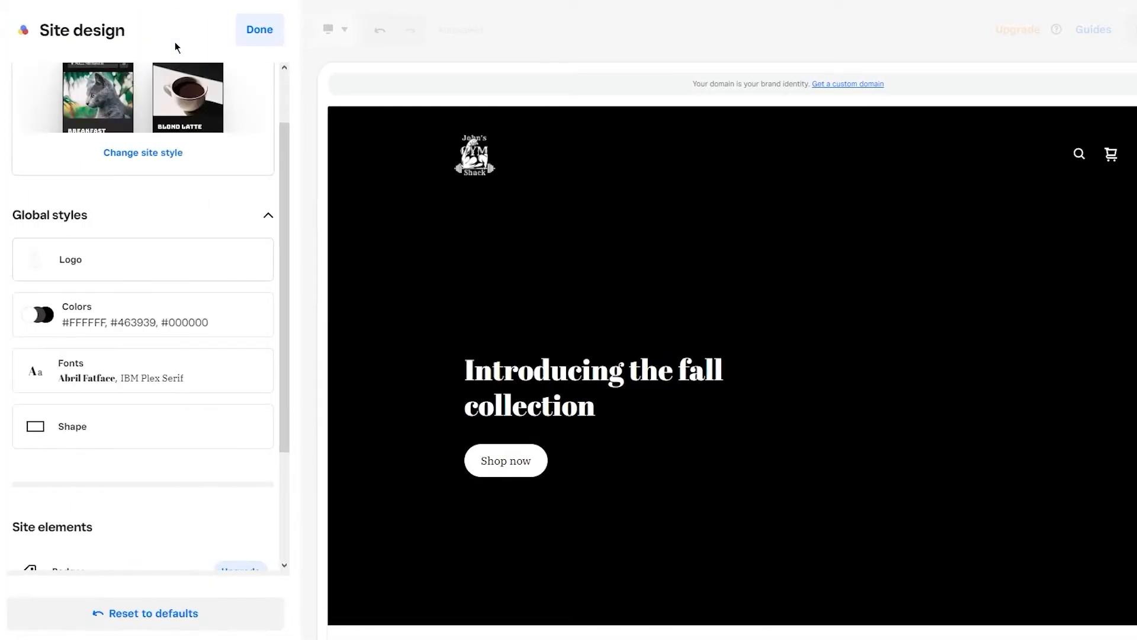
pyautogui.scroll(-2, 178, 317)
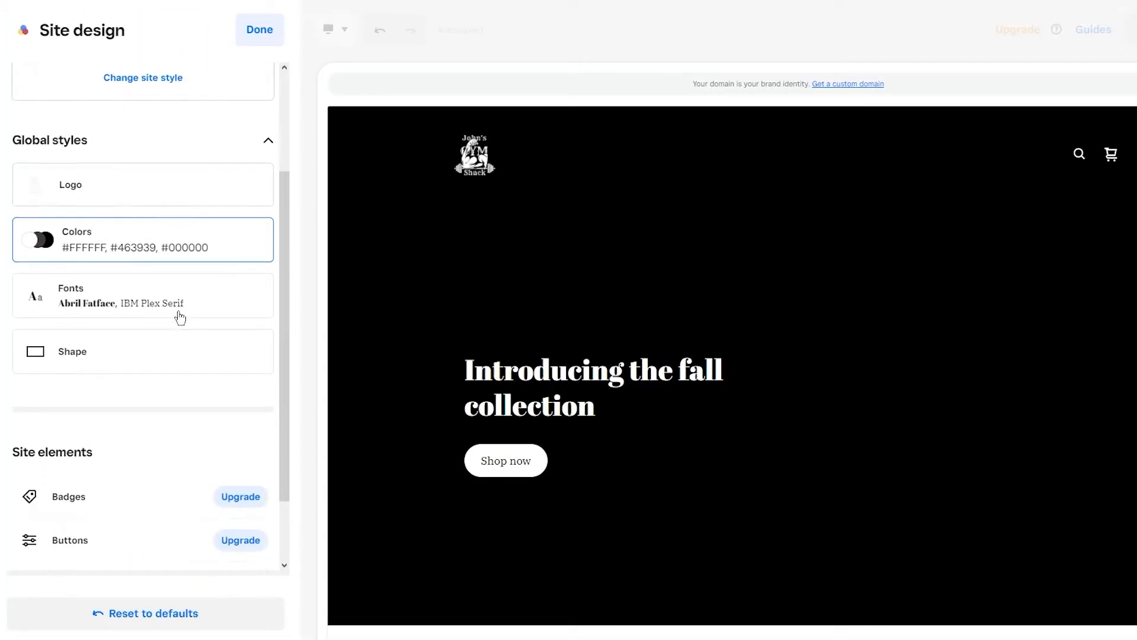
pyautogui.click(138, 356)
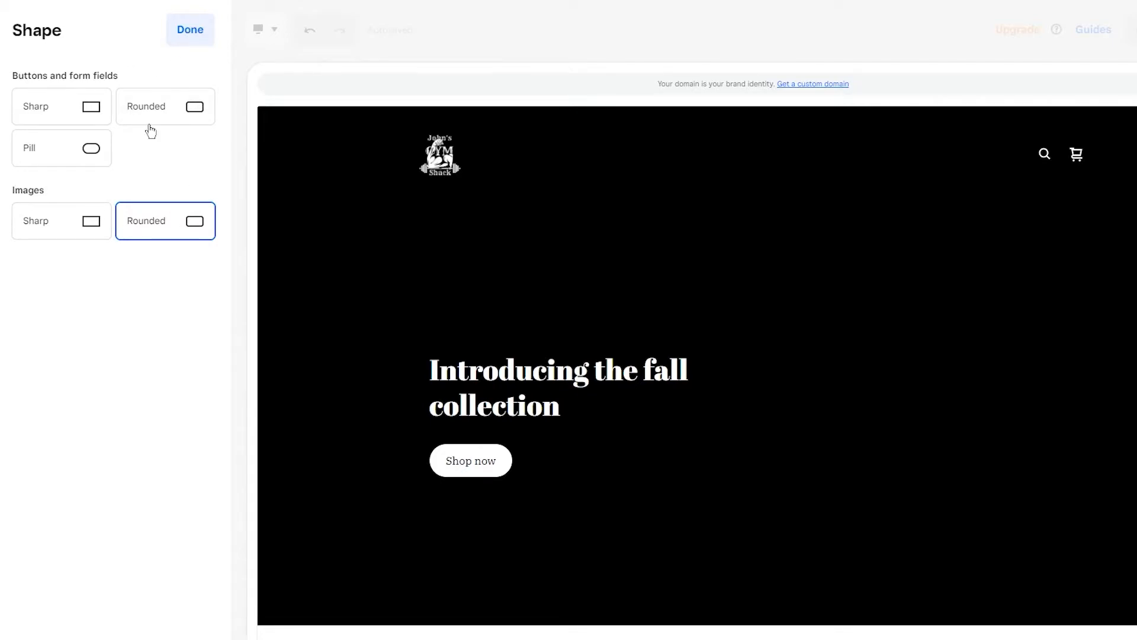
pyautogui.click(190, 30)
pyautogui.scroll(-2, 107, 240)
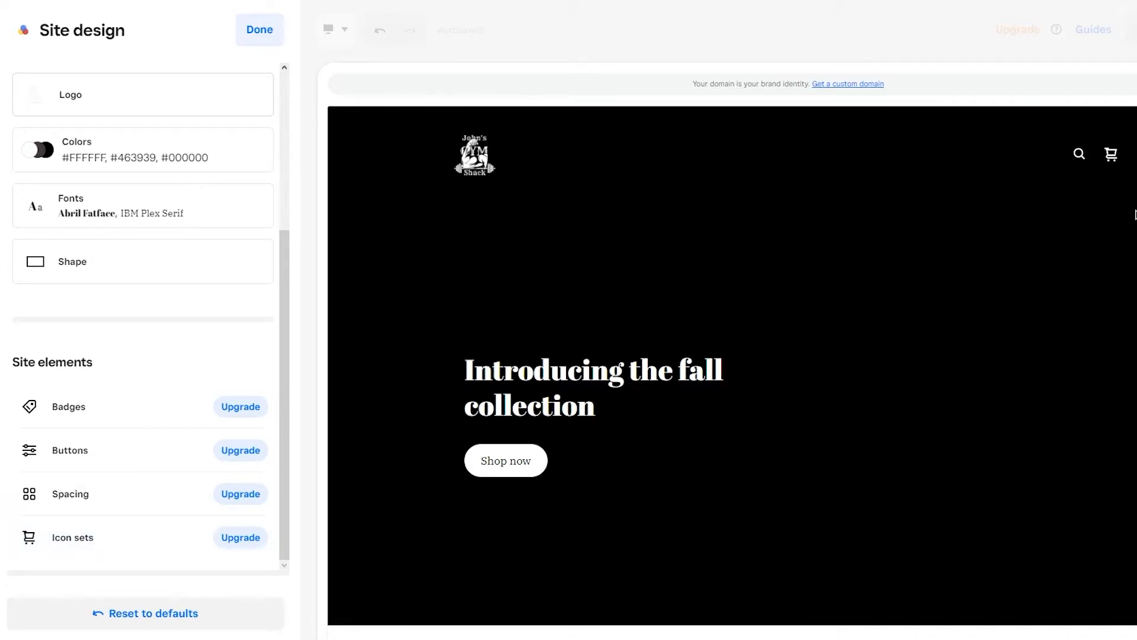
# Close Site design, open the custom domain setup, and focus the browser address bar
pyautogui.click(275, 41)
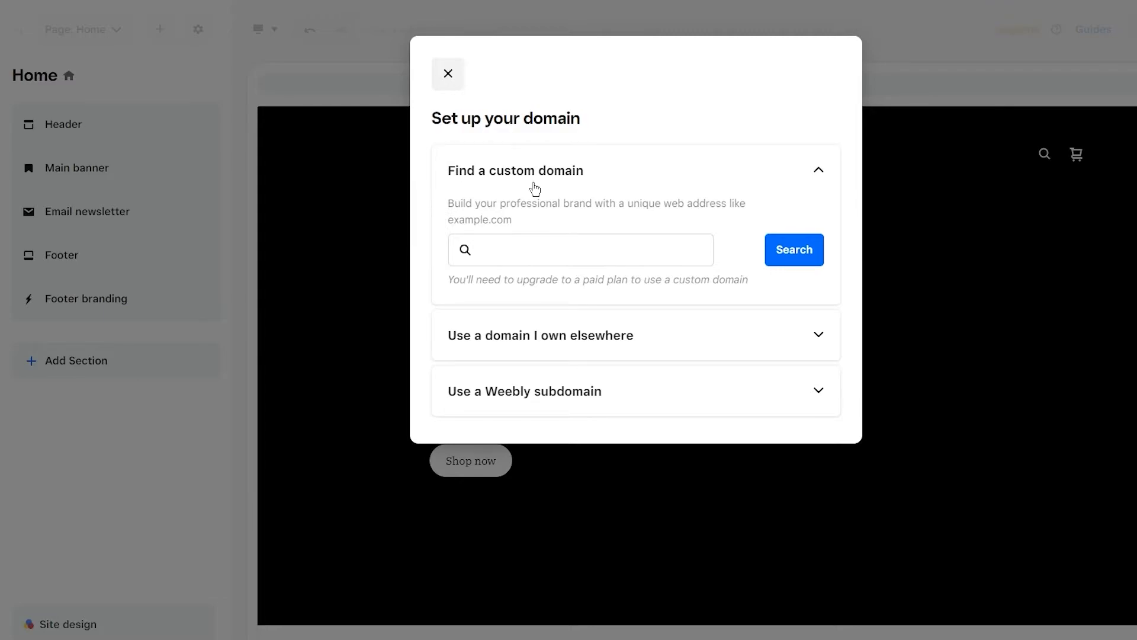
pyautogui.click(520, 249)
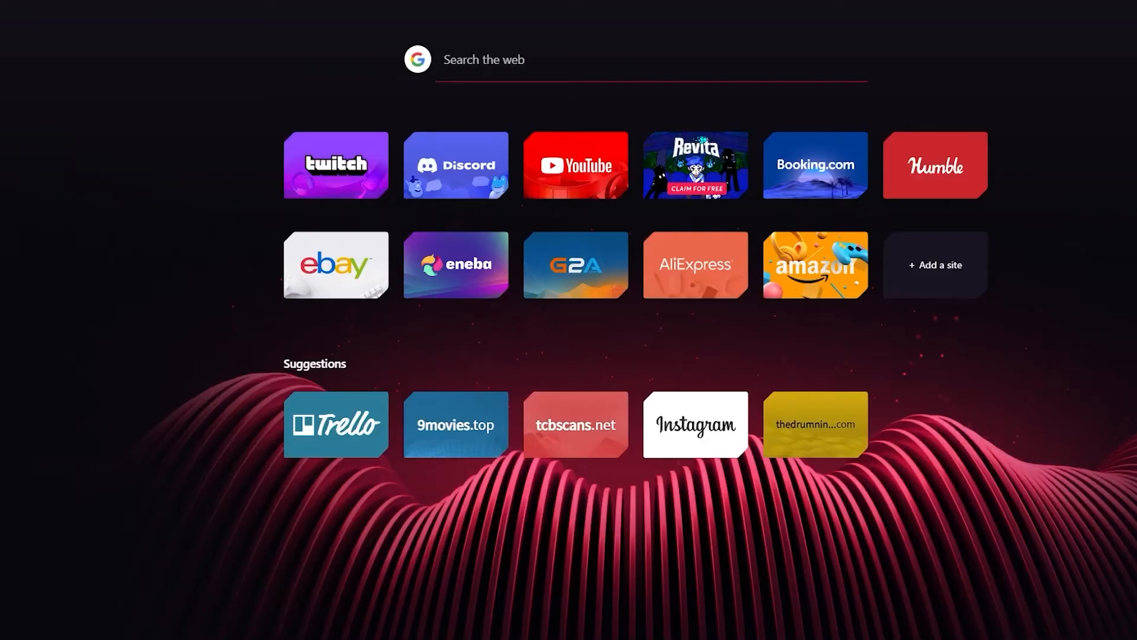
pyautogui.hotkey('ctrl', 'l')
# Search Google for Bluehost, Hostinger and GoDaddy hosting one after another
pyautogui.write('bkuehost')
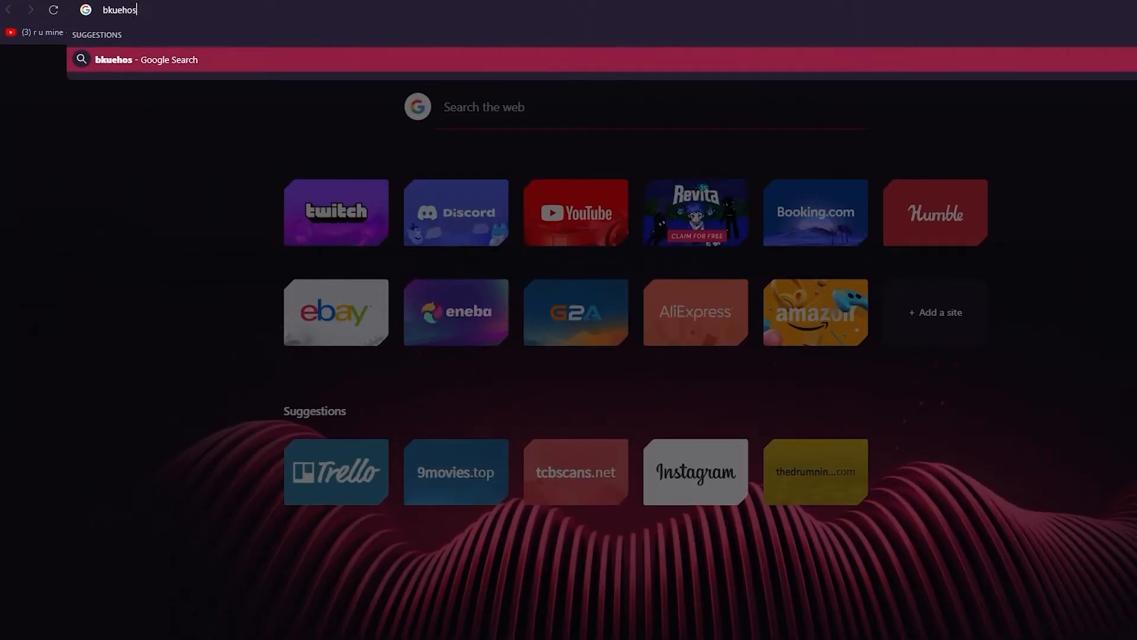
pyautogui.press('Return')
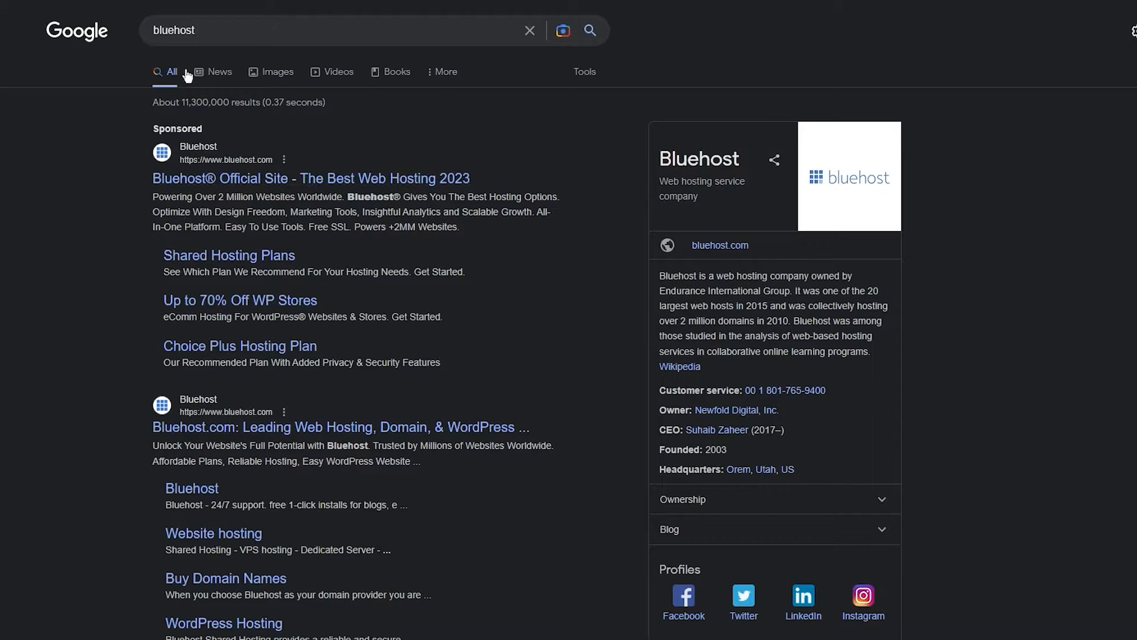
pyautogui.moveTo(228, 34); pyautogui.dragTo(139, 51)
pyautogui.write('h')
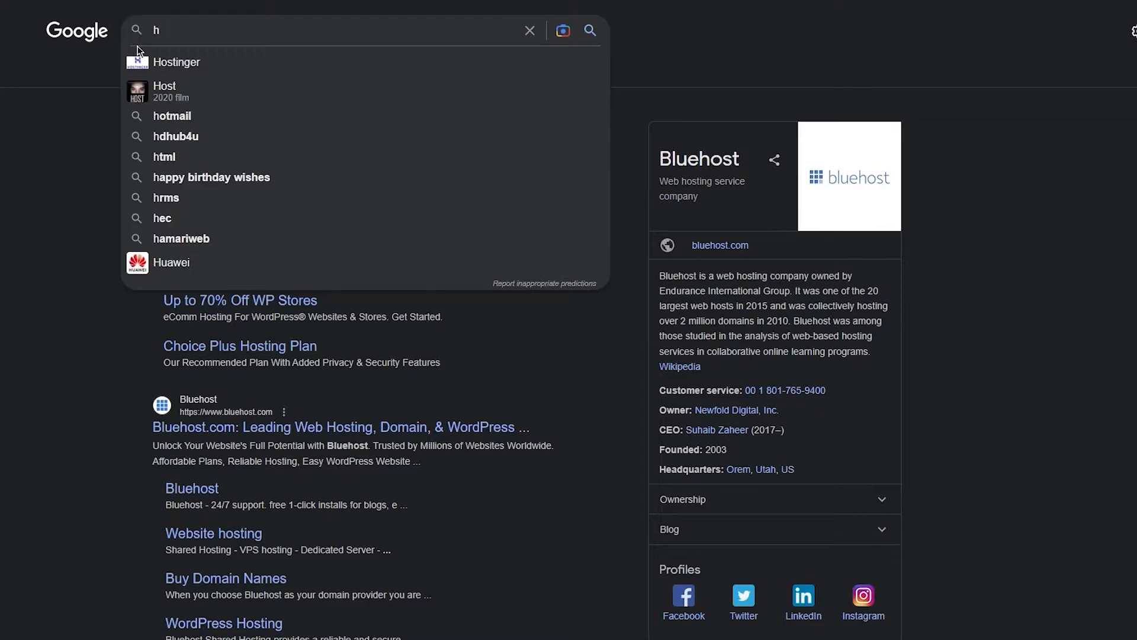
pyautogui.click(138, 52)
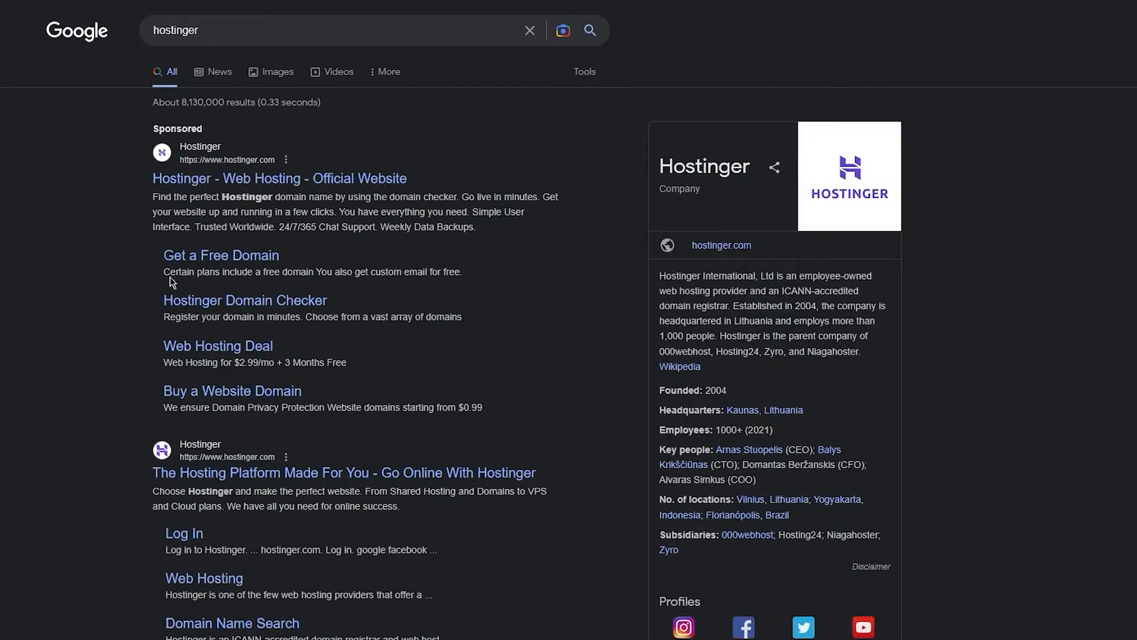
pyautogui.moveTo(267, 27); pyautogui.dragTo(109, 67)
pyautogui.write('godaddy')
pyautogui.press('Return')
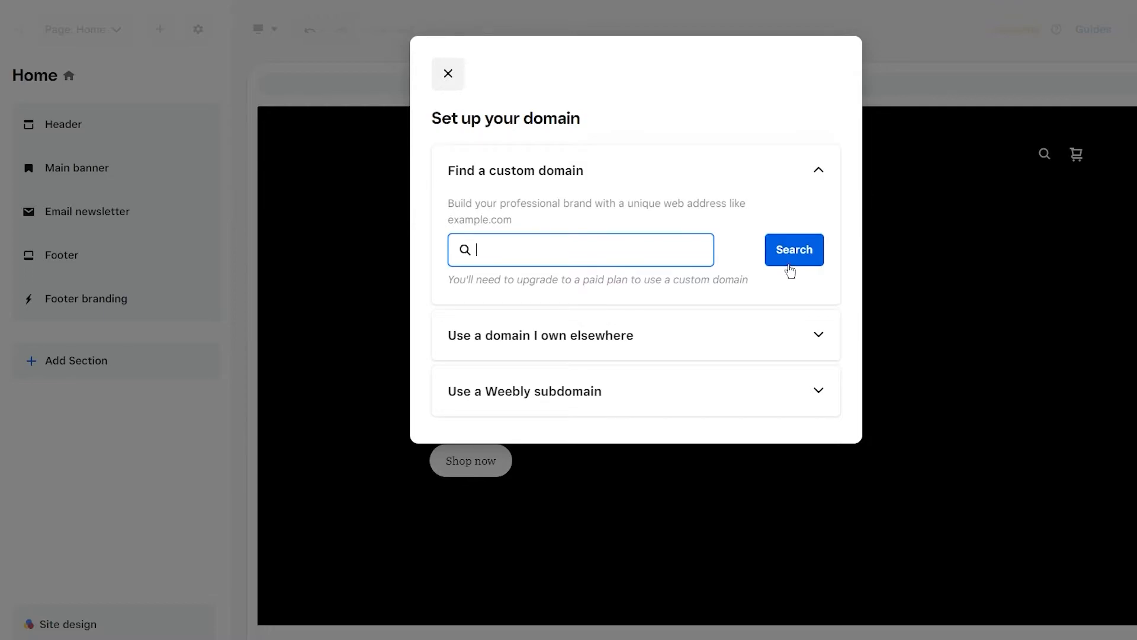
# Expand the domain options down to the free Weebly subdomain field
pyautogui.click(665, 342)
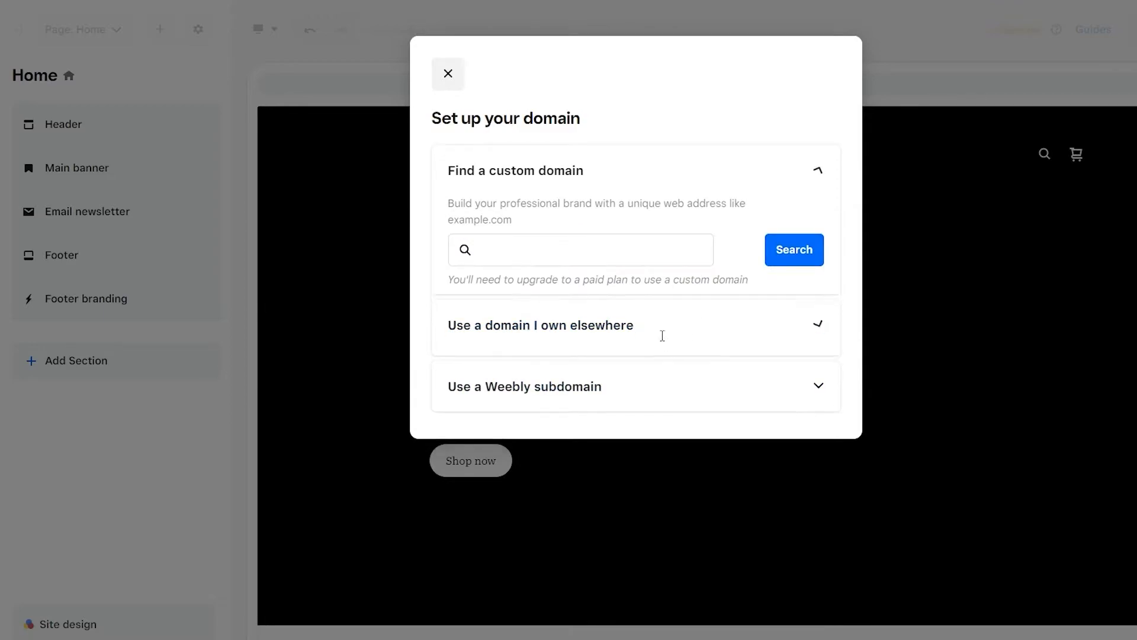
pyautogui.click(594, 174)
pyautogui.click(573, 333)
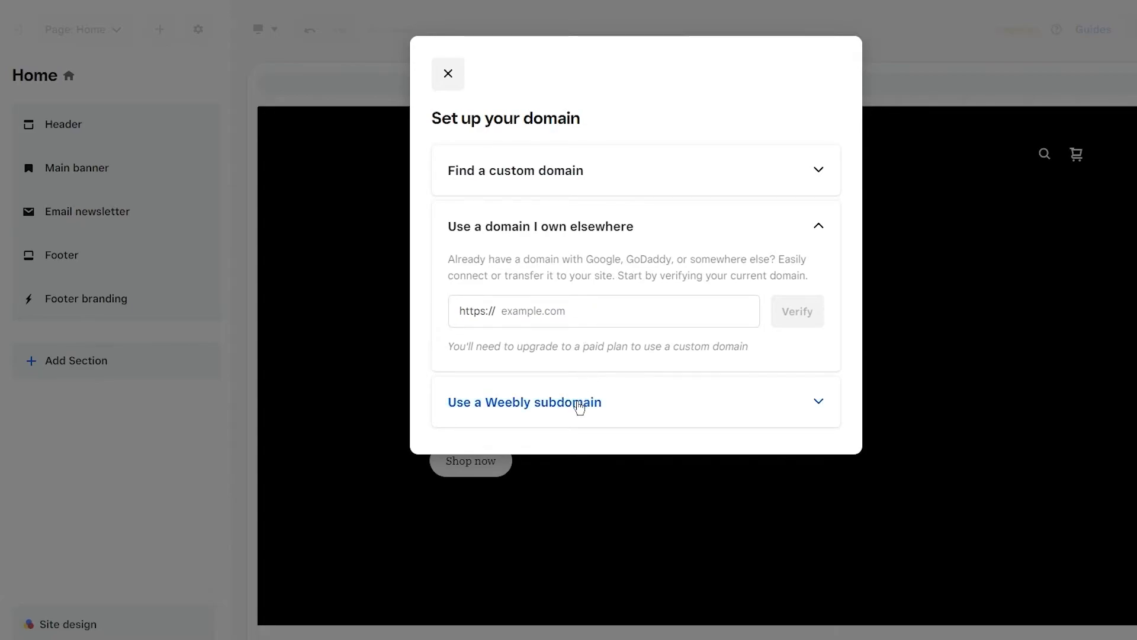
pyautogui.click(579, 403)
pyautogui.click(562, 335)
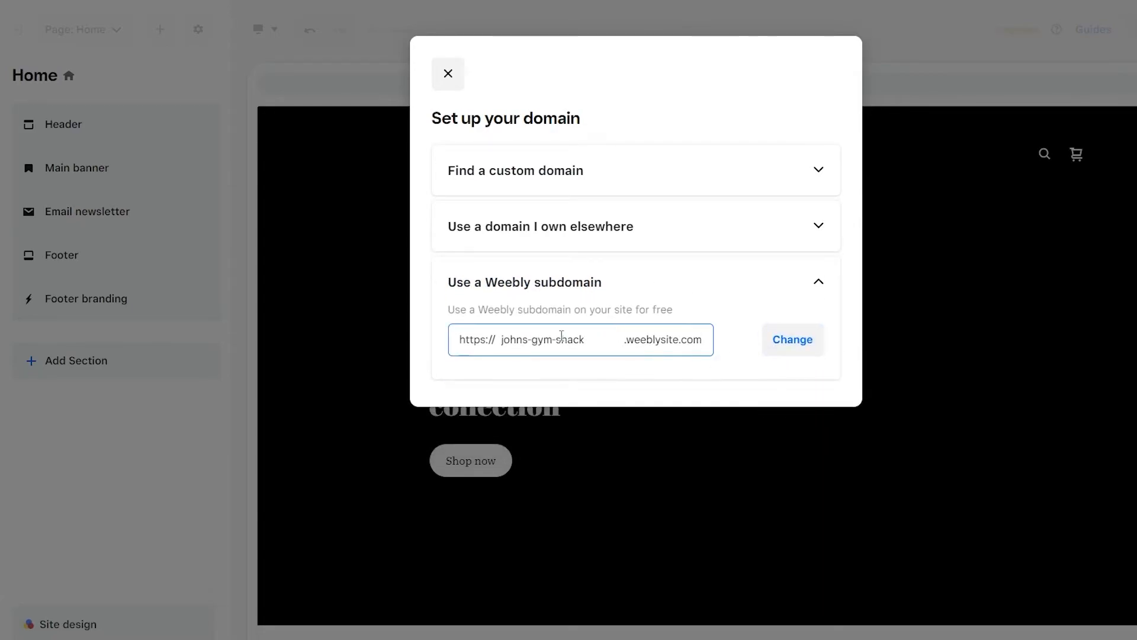
pyautogui.click(623, 300)
pyautogui.click(624, 300)
# Save johns-gym-shack.weeblysite.com as the subdomain and close the domain dialog
pyautogui.moveTo(627, 338); pyautogui.dragTo(721, 363)
pyautogui.click(722, 364)
pyautogui.click(817, 280)
pyautogui.click(610, 284)
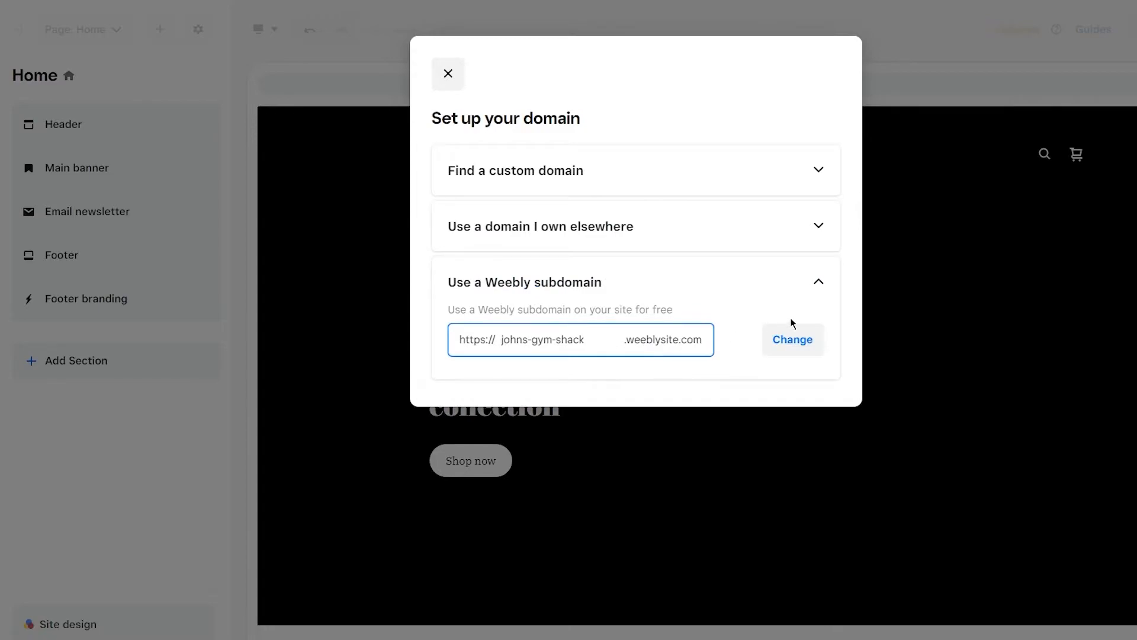
pyautogui.click(790, 338)
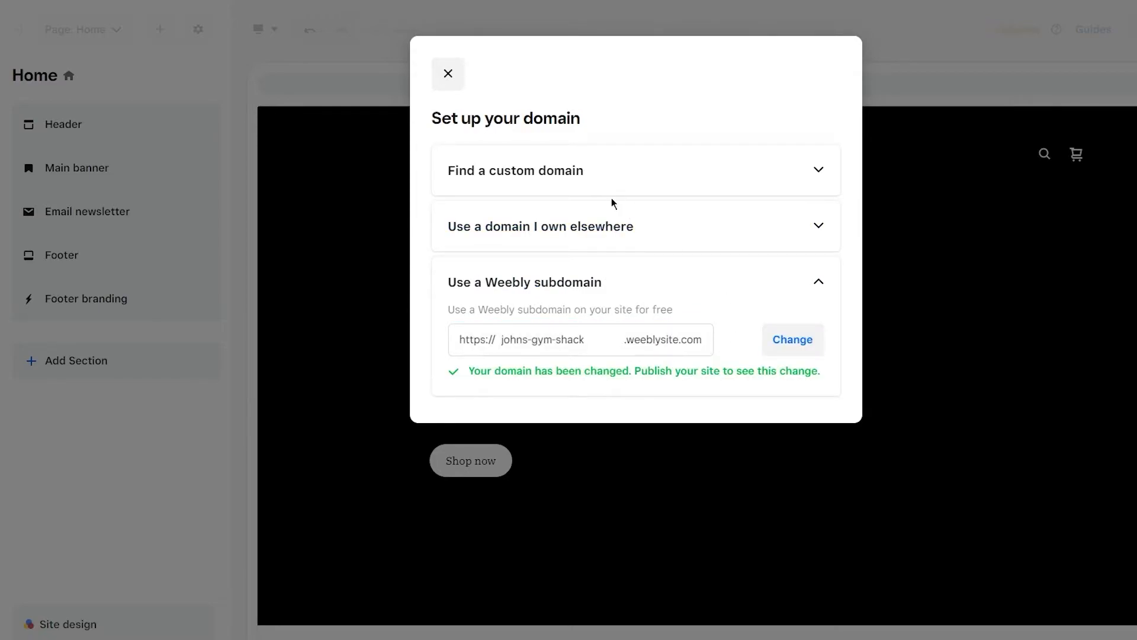
pyautogui.click(695, 346)
pyautogui.click(446, 73)
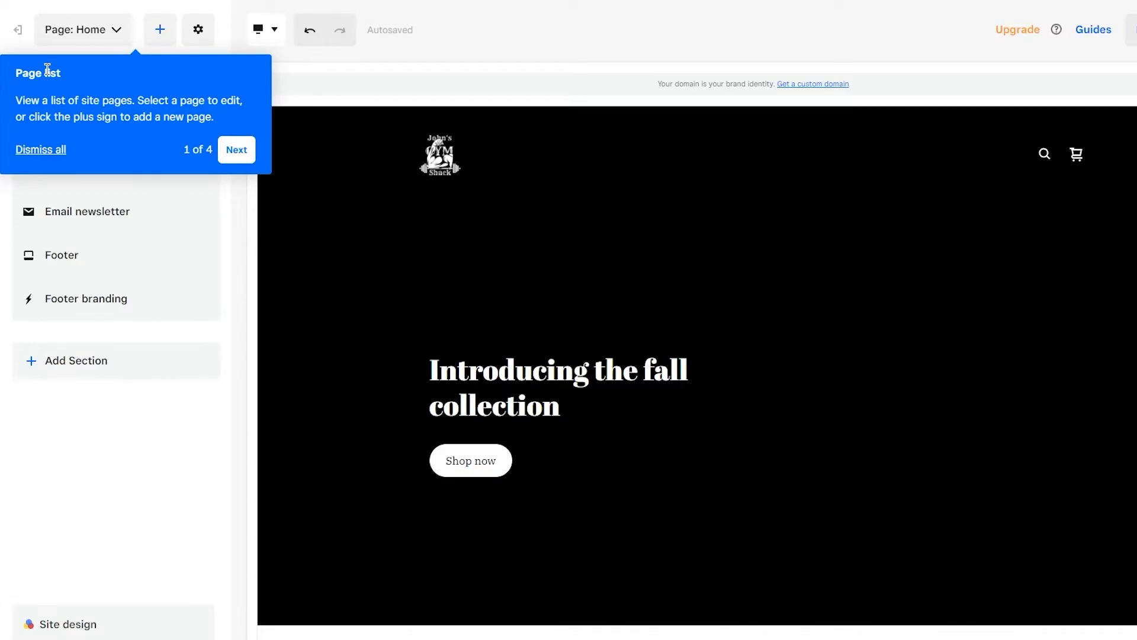
# Advance the page-list tour to step 2 of 4, the Categories & items tip
pyautogui.click(236, 150)
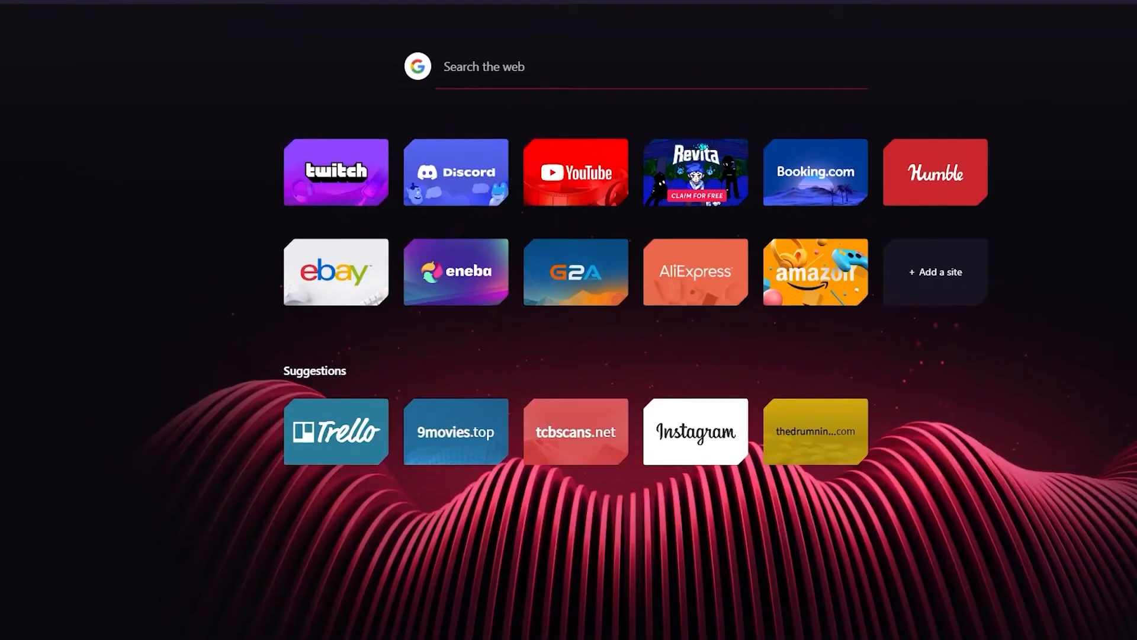
pyautogui.write('nike.com')
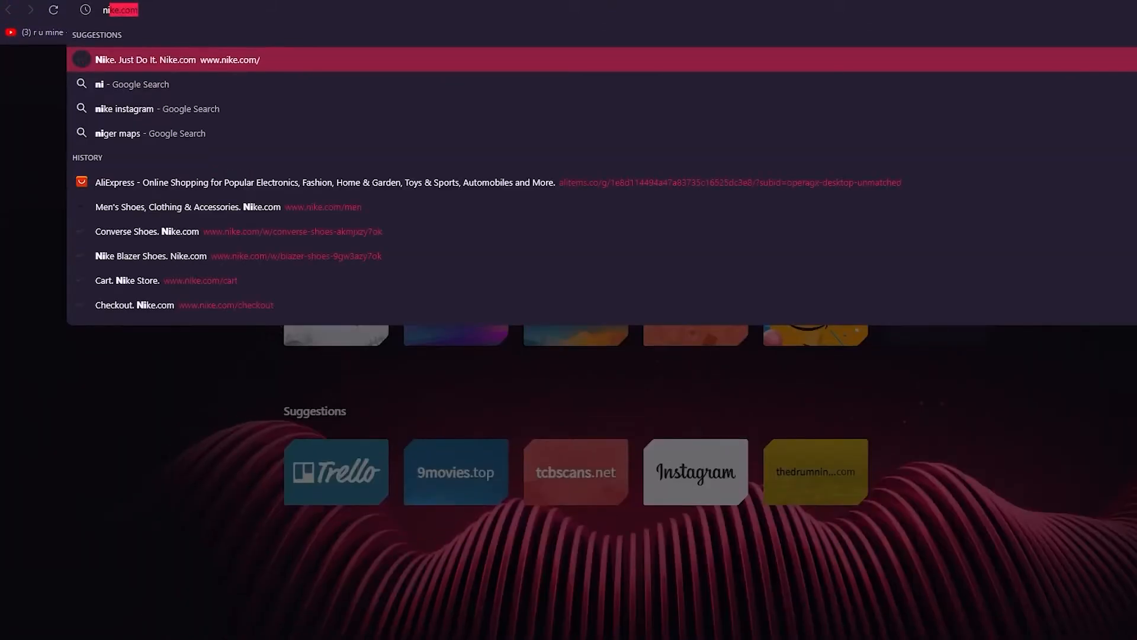
pyautogui.press('Return')
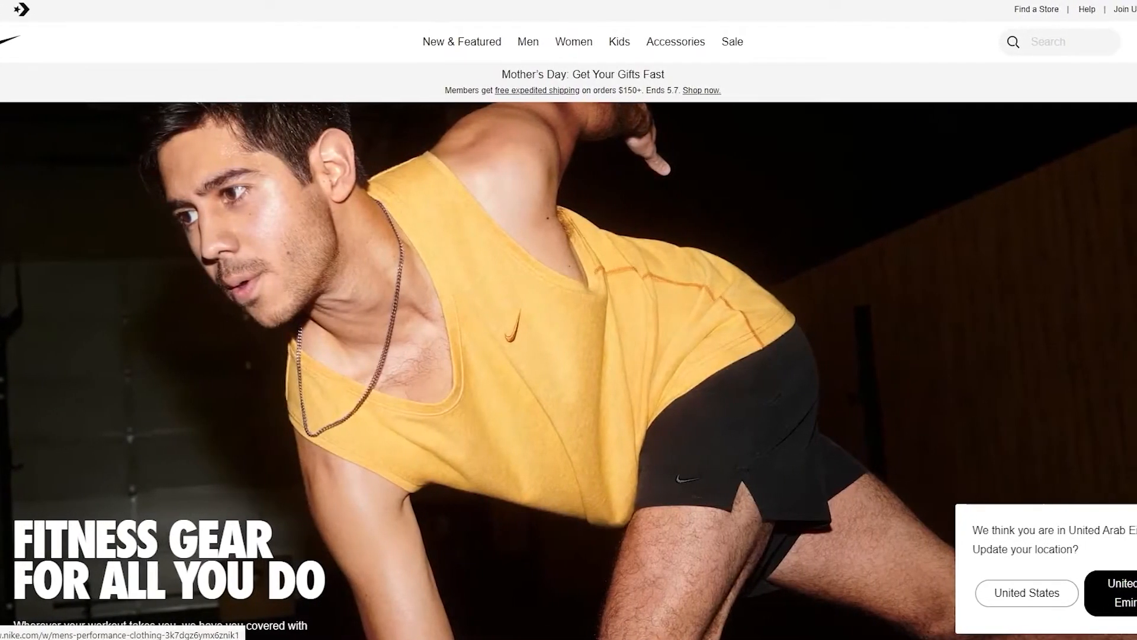
pyautogui.scroll(-8, 845, 314)
pyautogui.scroll(8, 818, 311)
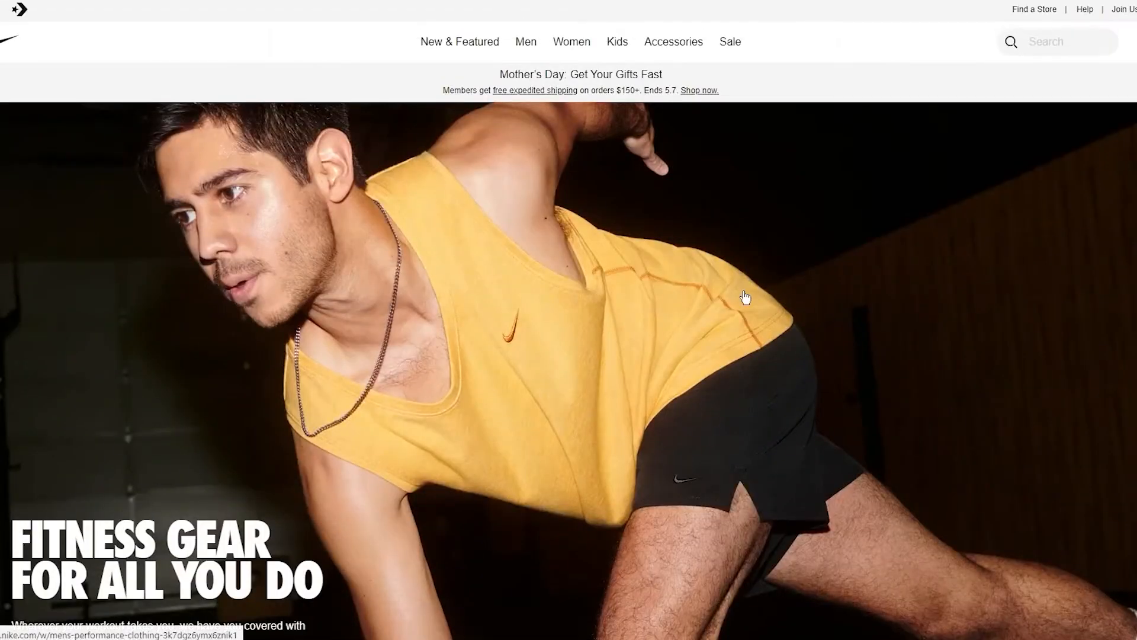
pyautogui.moveTo(460, 50)
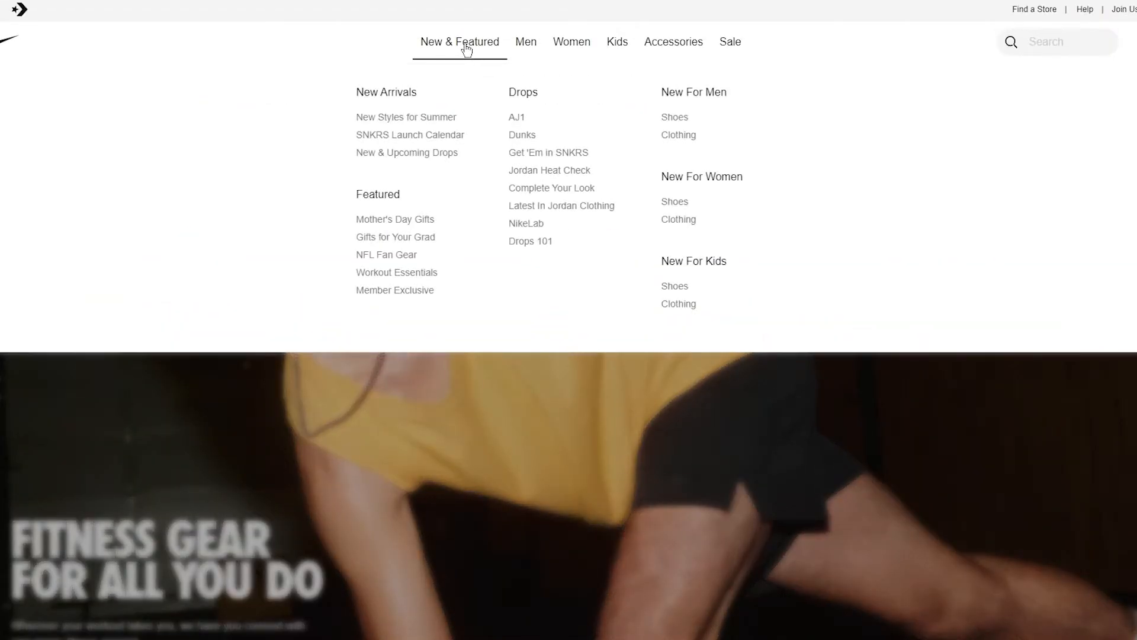
pyautogui.moveTo(614, 50)
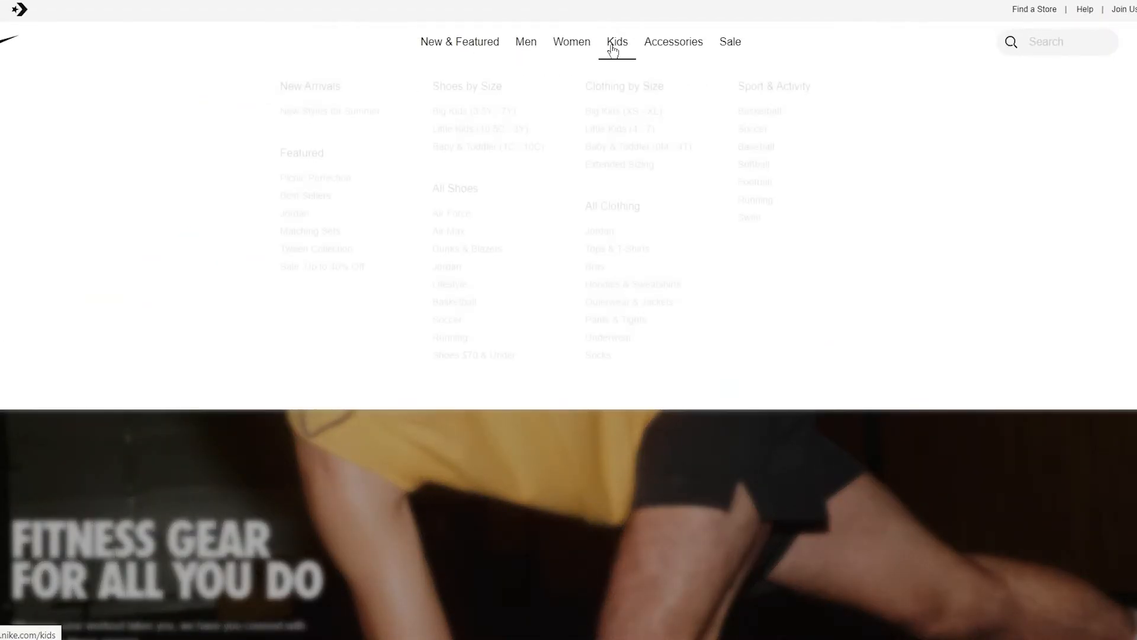
pyautogui.moveTo(734, 50)
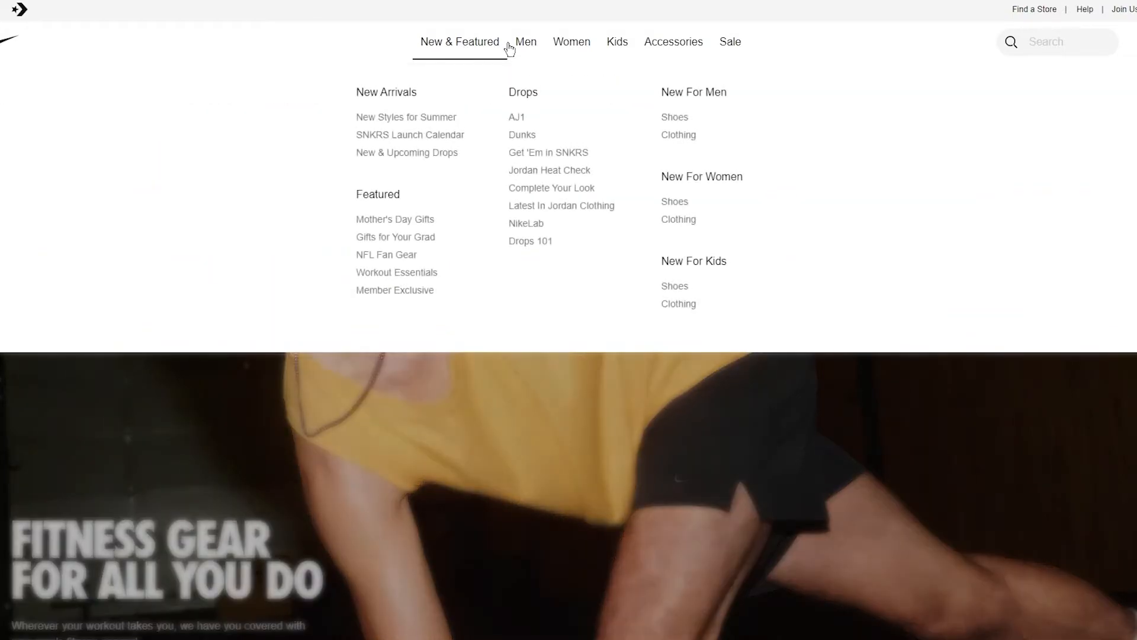
pyautogui.moveTo(550, 56)
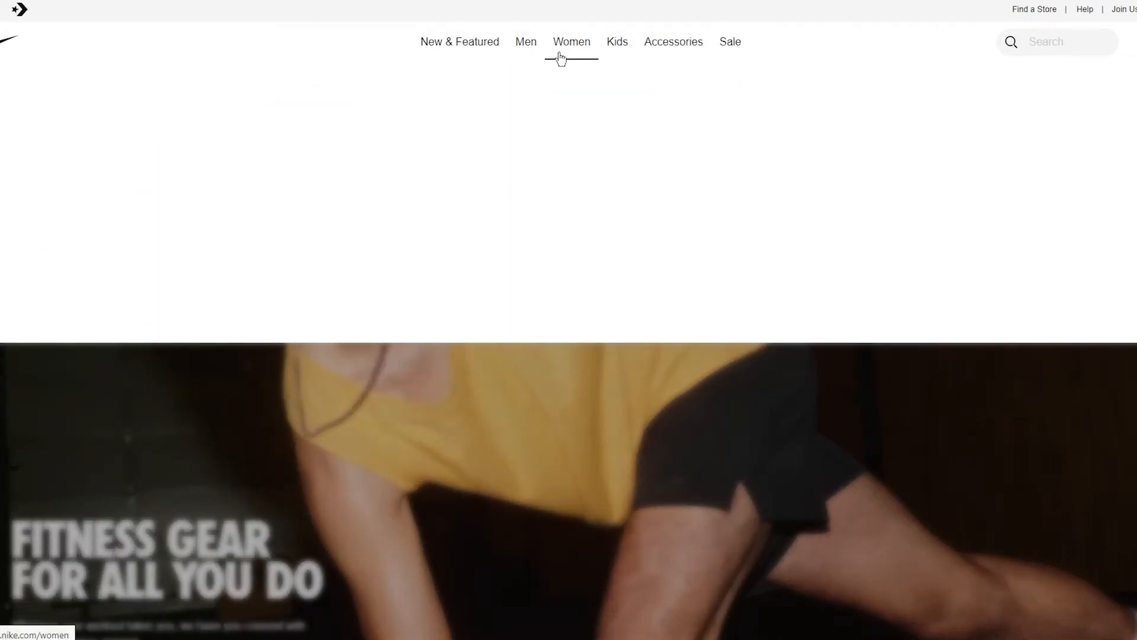
pyautogui.scroll(-8, 724, 269)
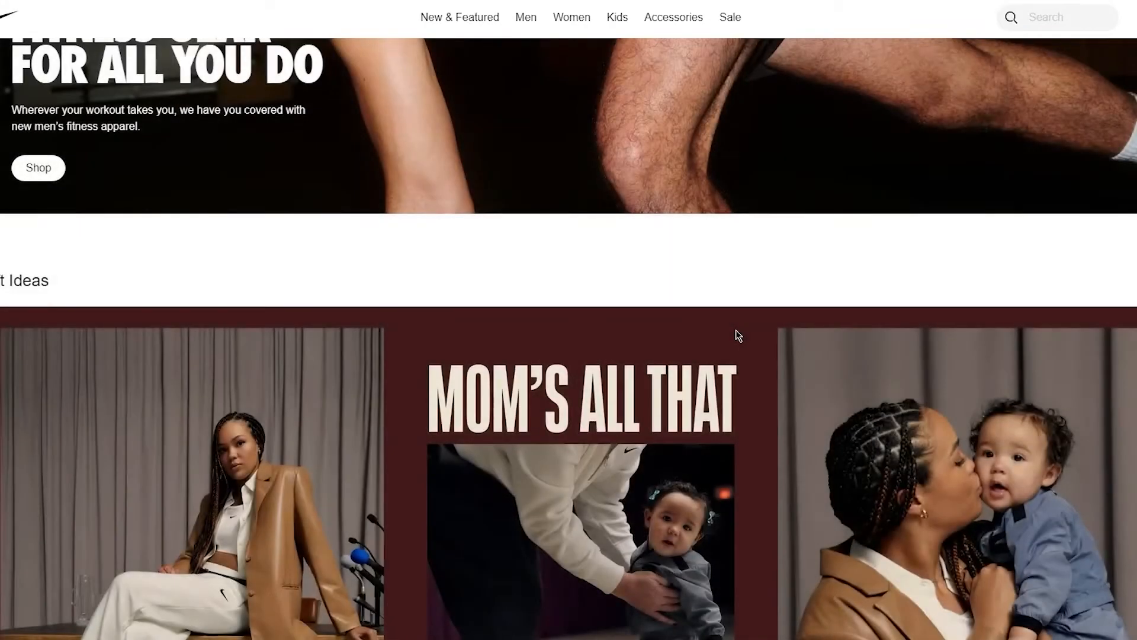
pyautogui.scroll(-7, 739, 336)
pyautogui.scroll(-9, 739, 336)
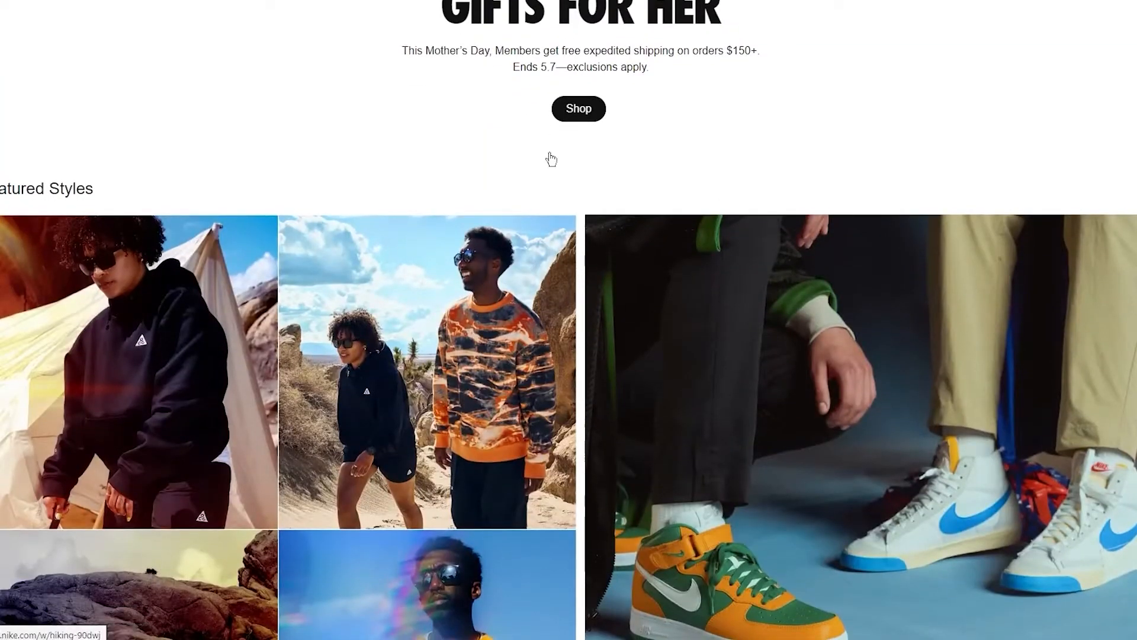
pyautogui.scroll(-20, 581, 96)
pyautogui.scroll(20, 581, 95)
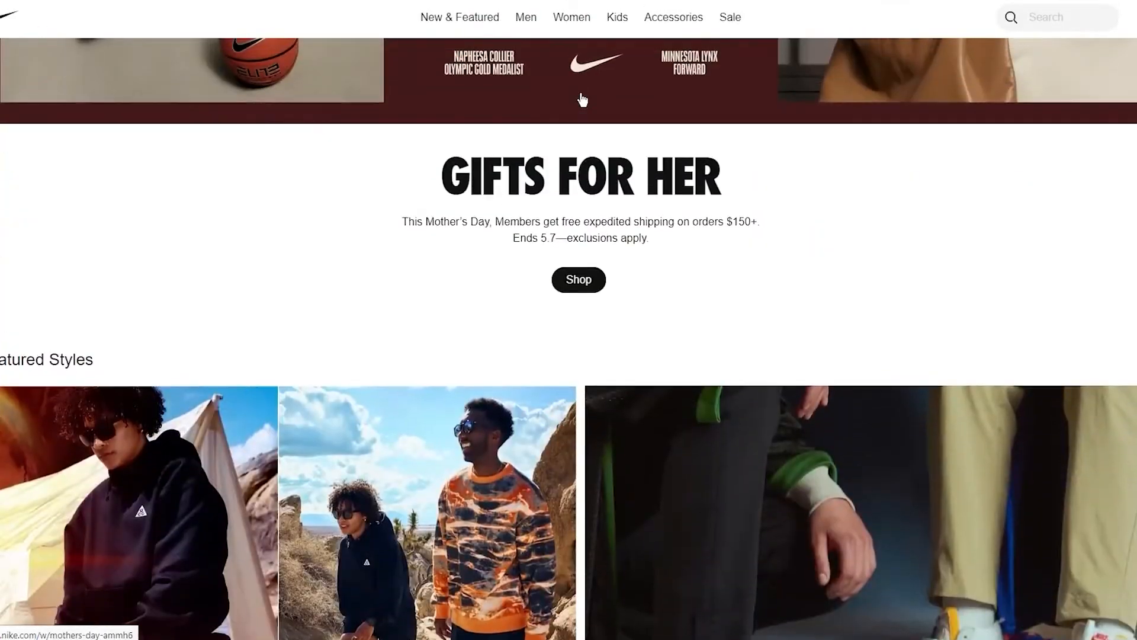
pyautogui.scroll(-5, 581, 97)
pyautogui.scroll(-9, 582, 97)
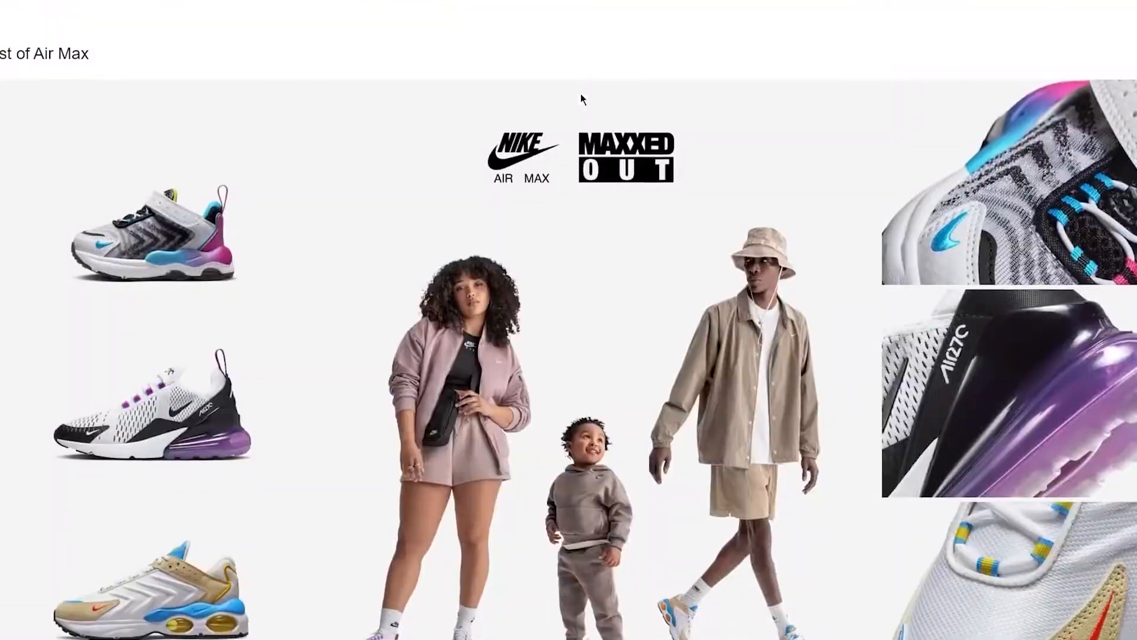
pyautogui.scroll(-3, 583, 100)
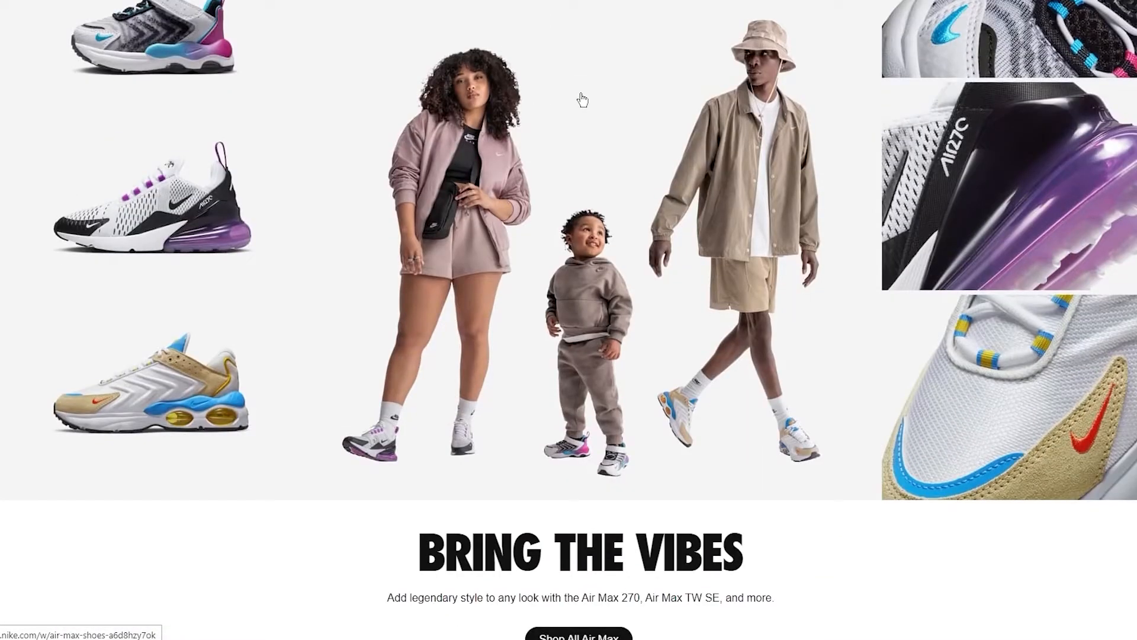
pyautogui.scroll(-10, 582, 99)
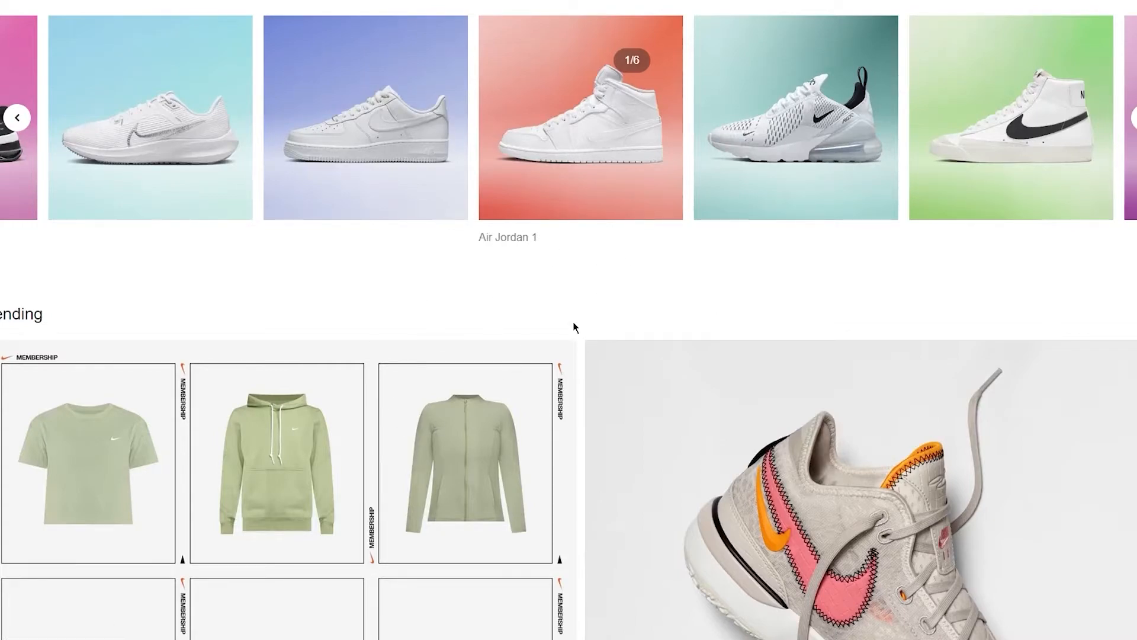
pyautogui.scroll(-15, 574, 327)
pyautogui.scroll(2, 581, 350)
pyautogui.scroll(-20, 581, 351)
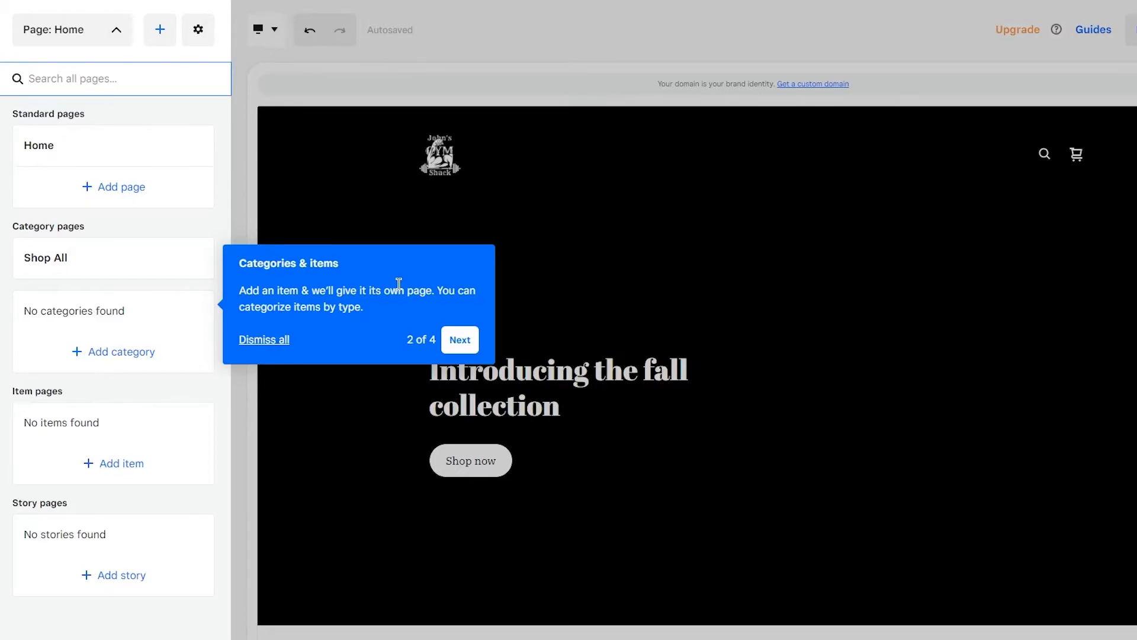
# Dismiss the Categories & items tip to reveal the Home page's sections list
pyautogui.click(449, 339)
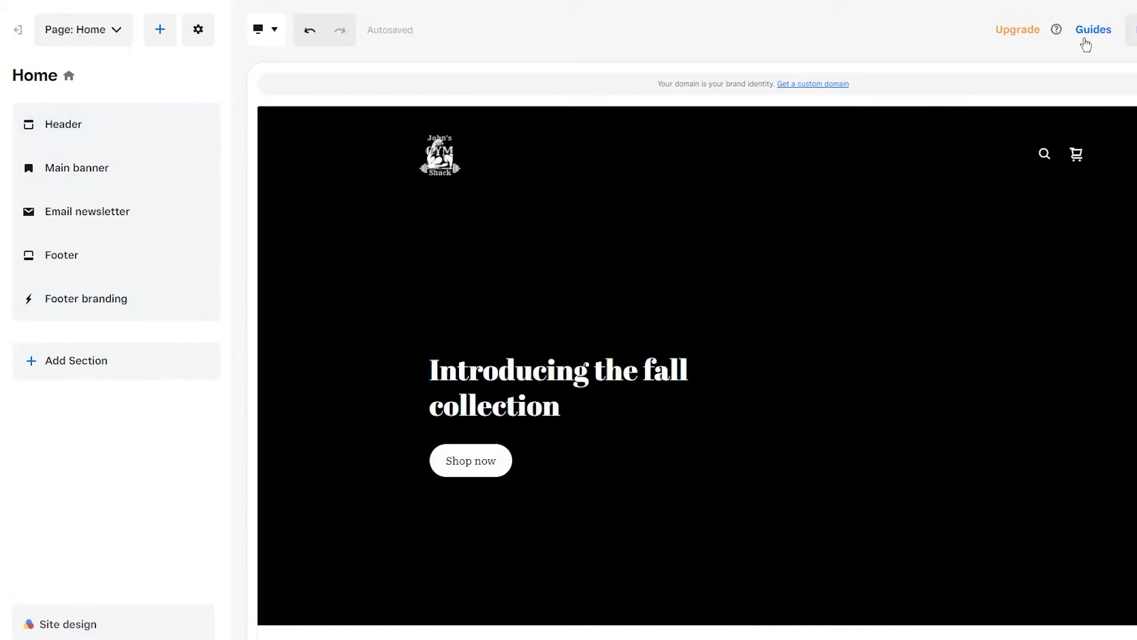
# Open the Guides checklist showing 2 of 7 steps, design and domain done
pyautogui.click(1085, 42)
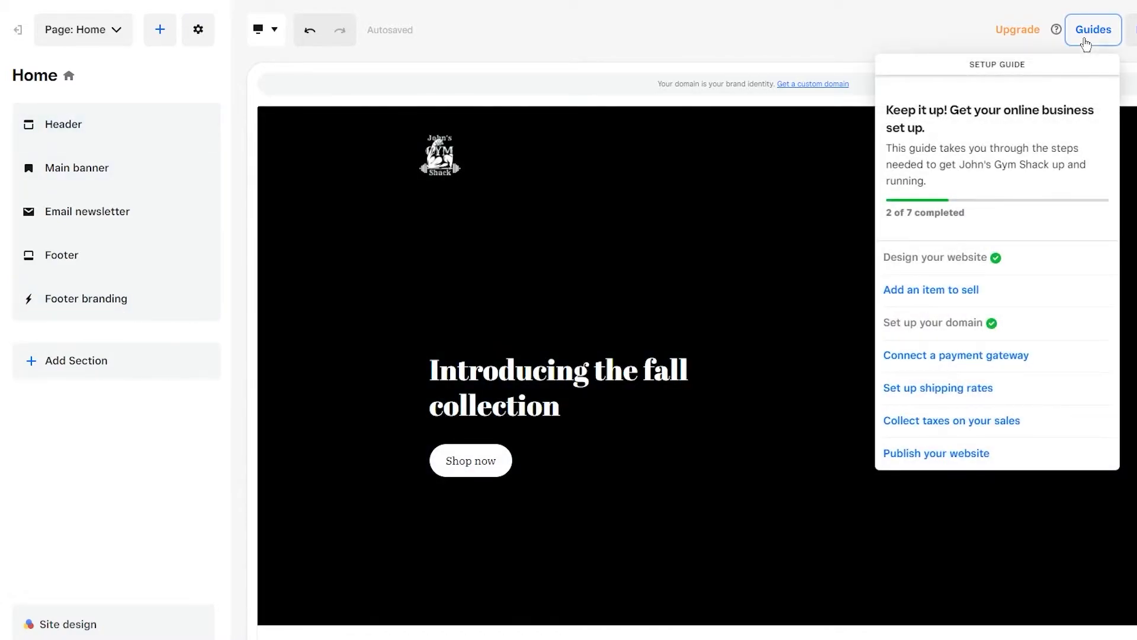
pyautogui.click(1085, 42)
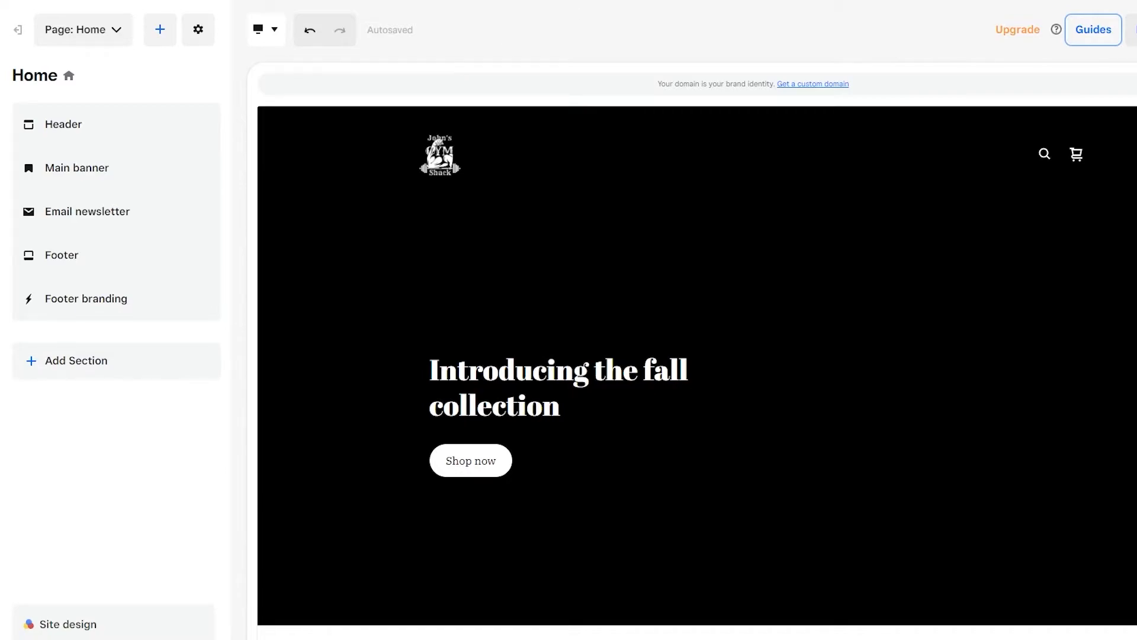
pyautogui.click(1081, 38)
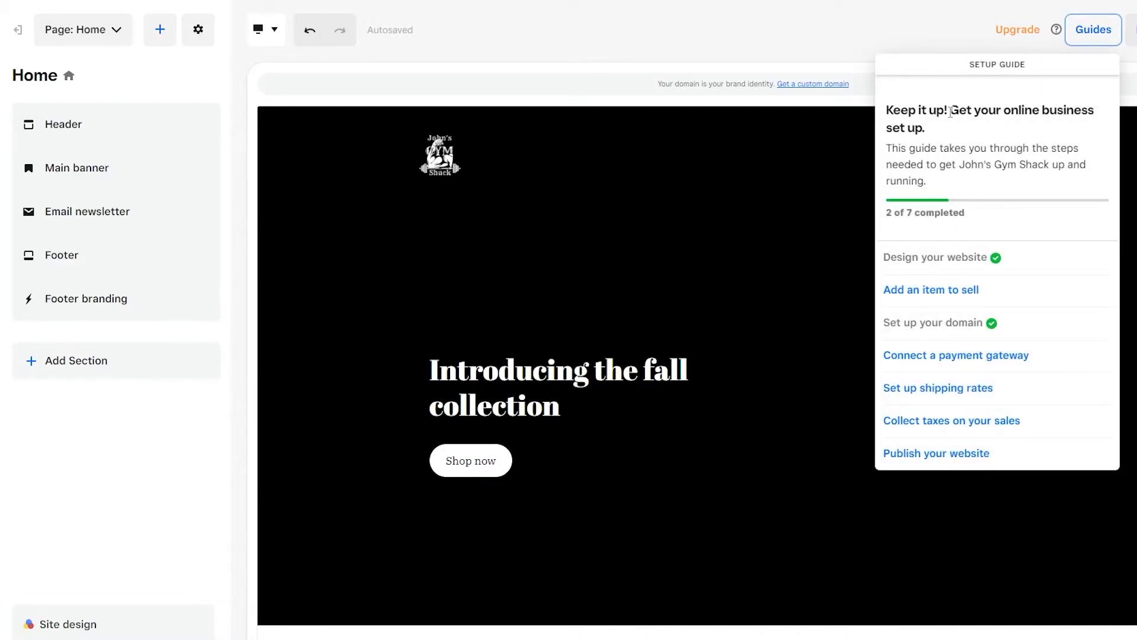
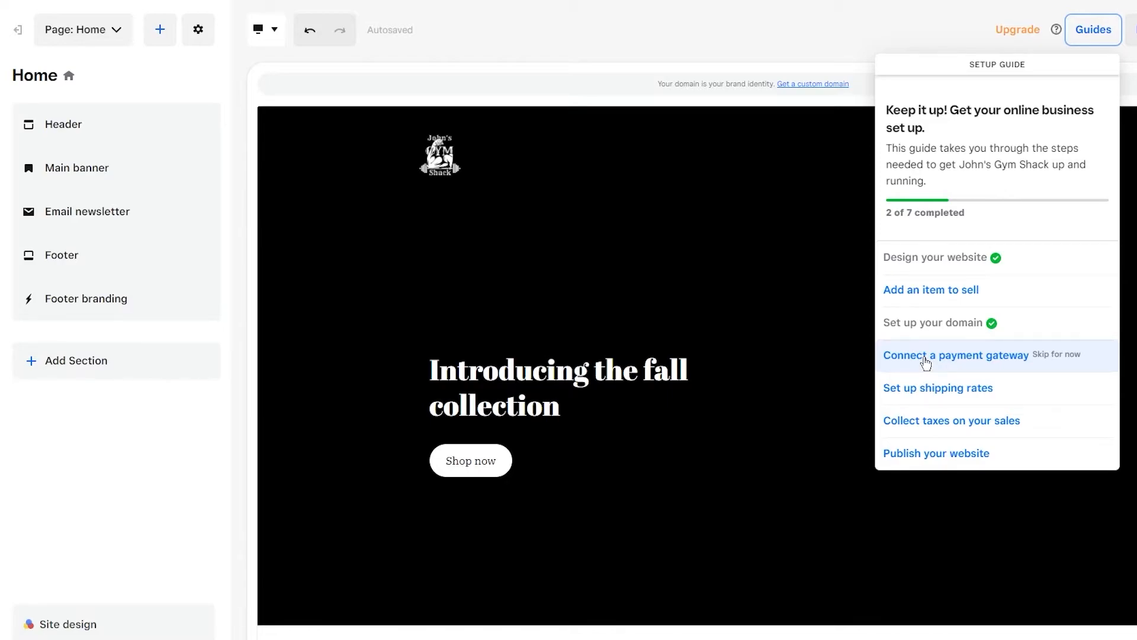
# Close the Guides checklist (2 of 7 done) and open the Header section's Logo, Navigation and Button settings
pyautogui.click(589, 52)
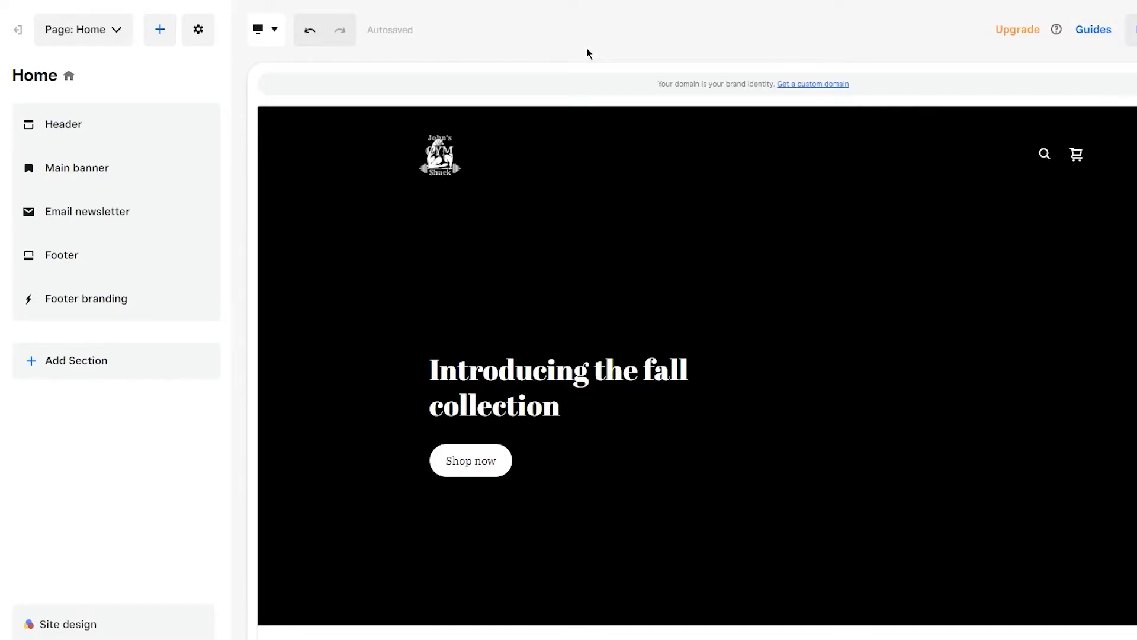
pyautogui.click(112, 142)
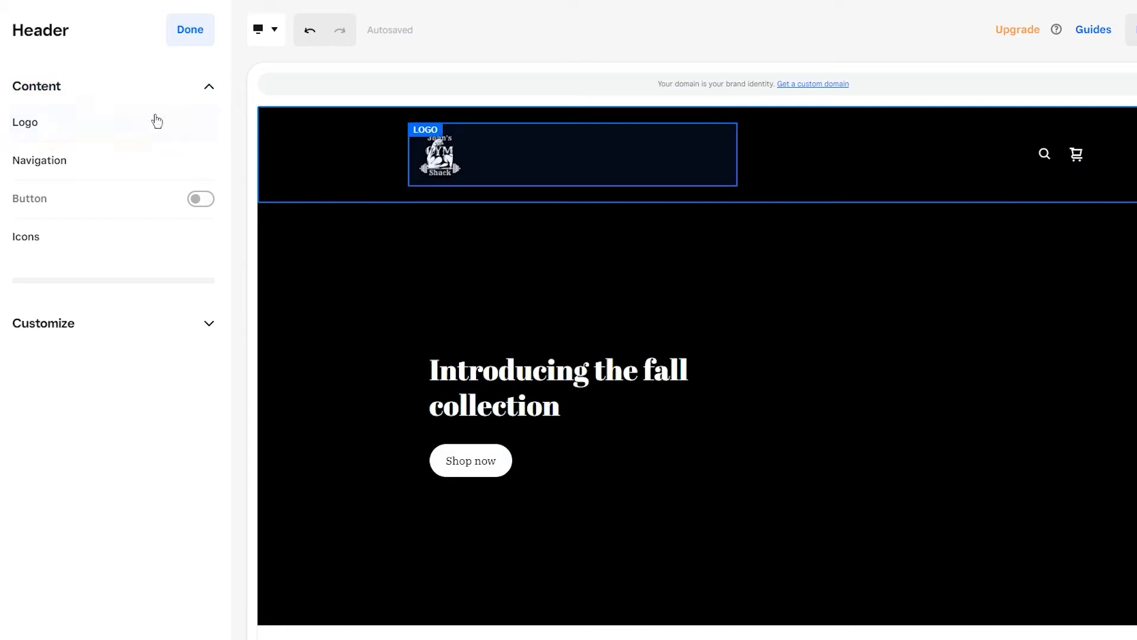
# Keep My Logo as the logo type, enlarge it to maximum size, and return to Header
pyautogui.click(151, 128)
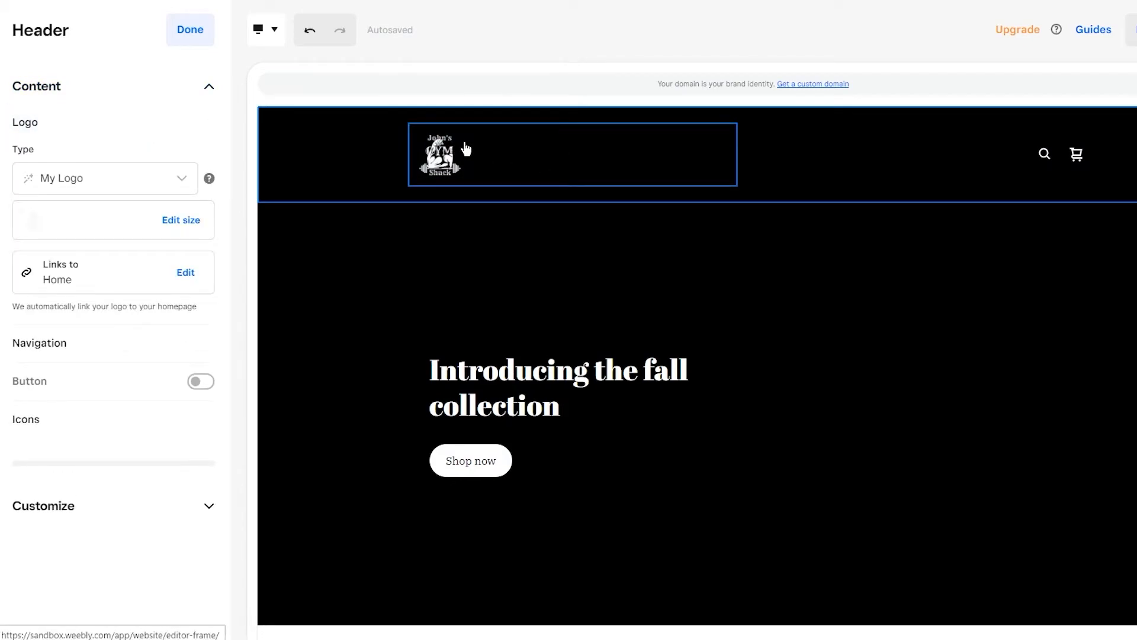
pyautogui.click(155, 184)
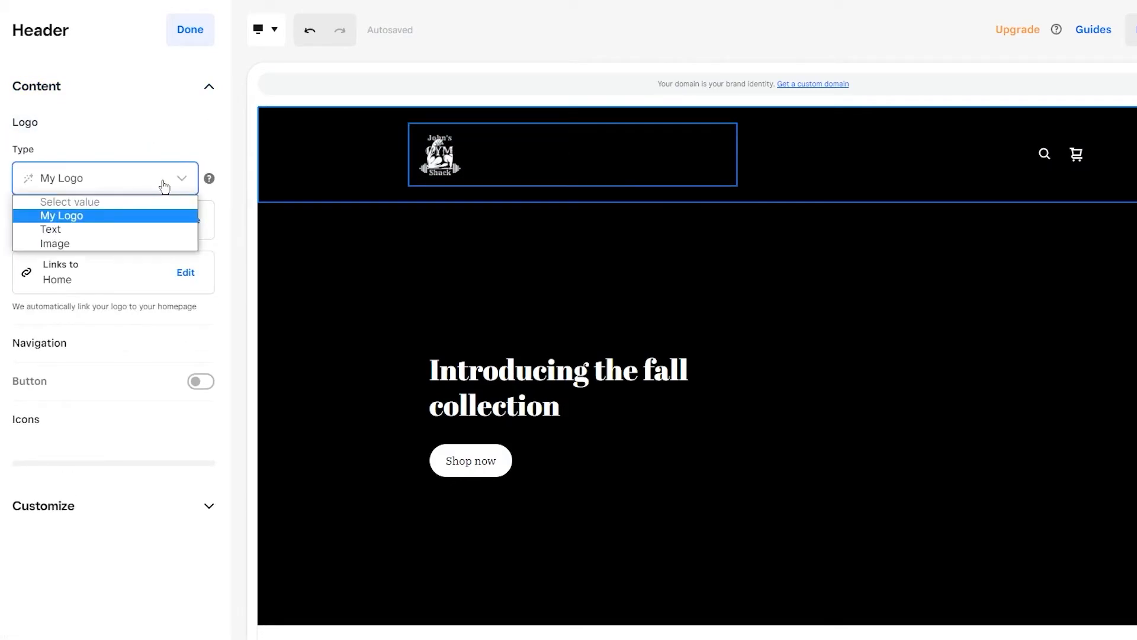
pyautogui.click(178, 187)
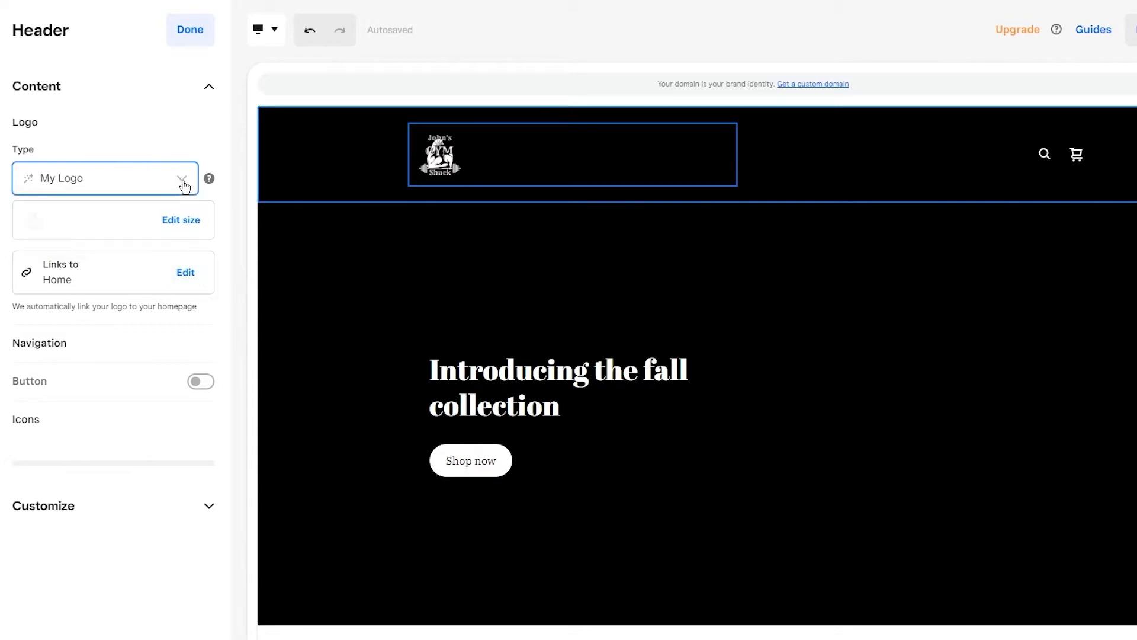
pyautogui.click(98, 189)
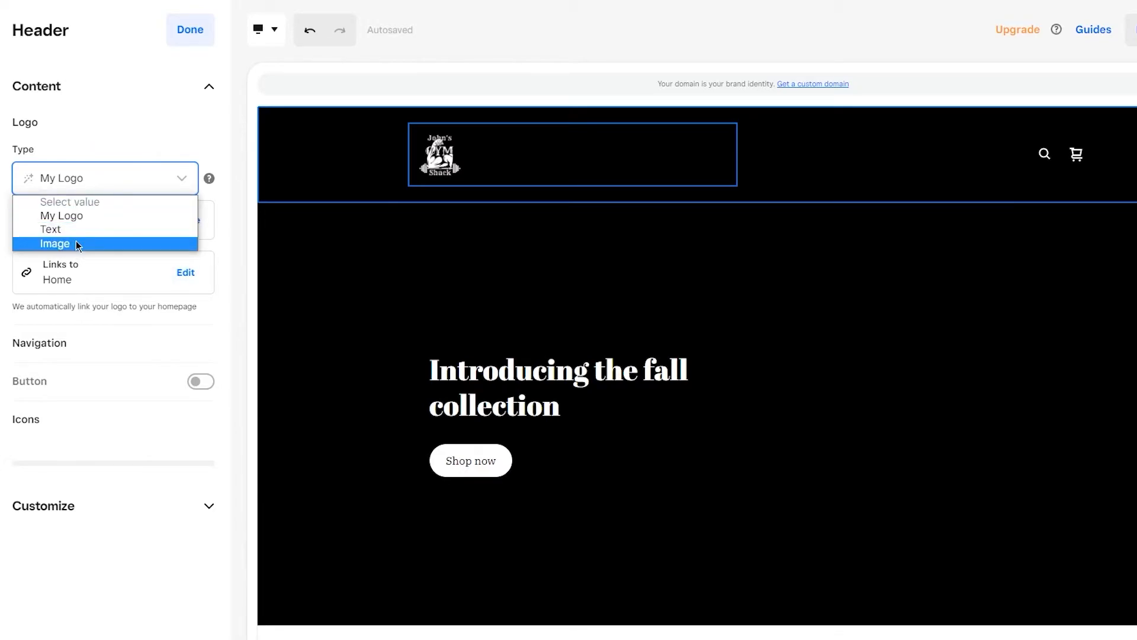
pyautogui.click(107, 183)
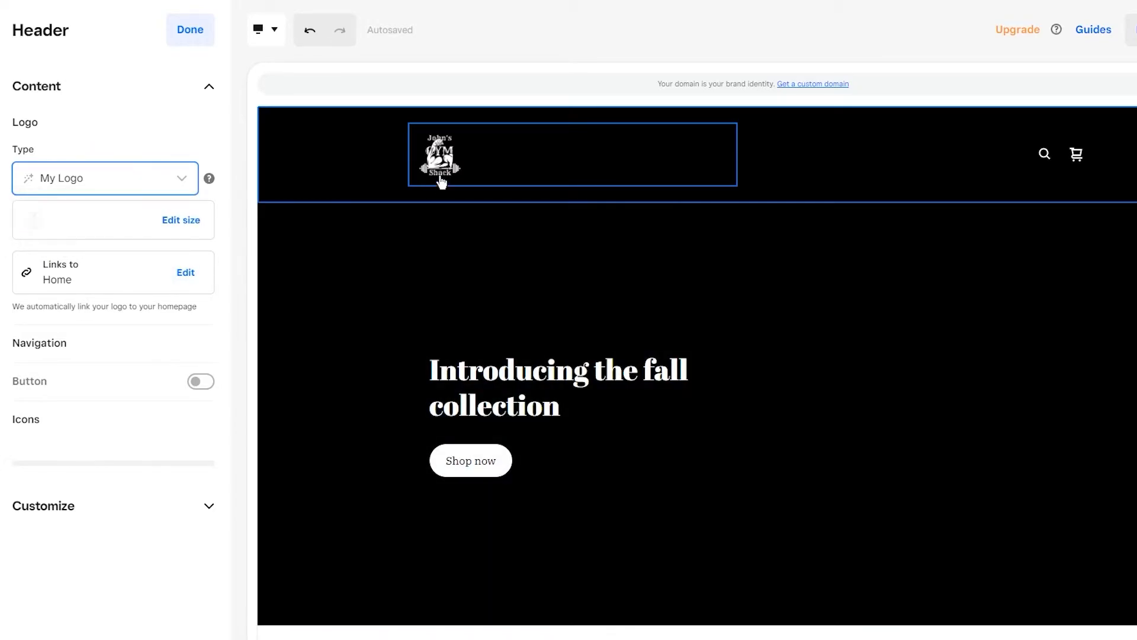
pyautogui.click(181, 220)
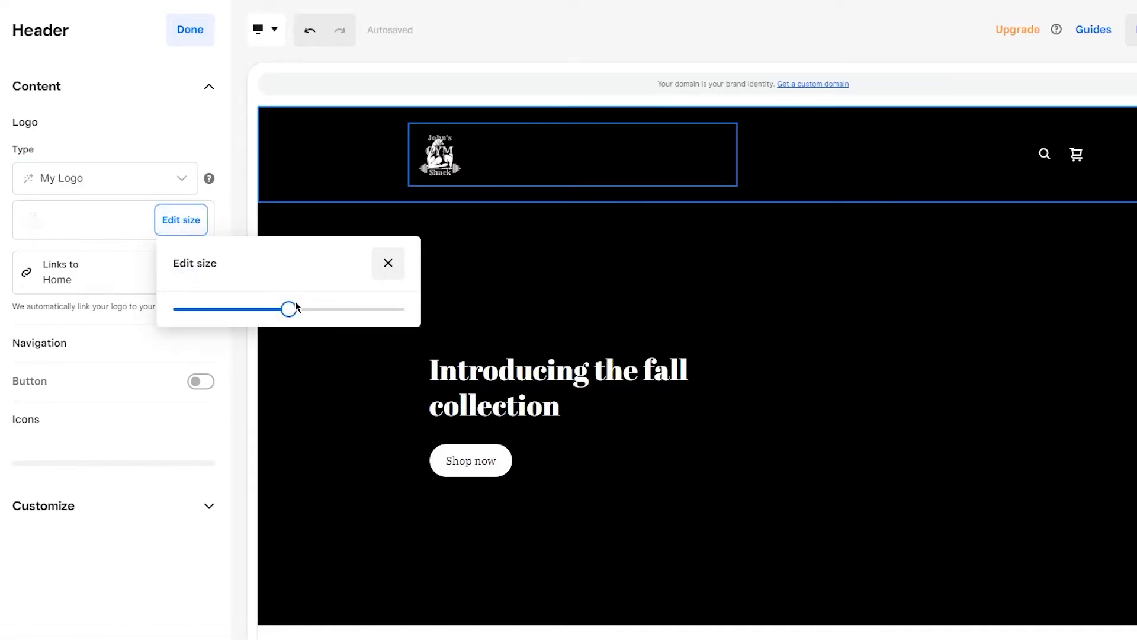
pyautogui.moveTo(292, 310); pyautogui.dragTo(408, 321)
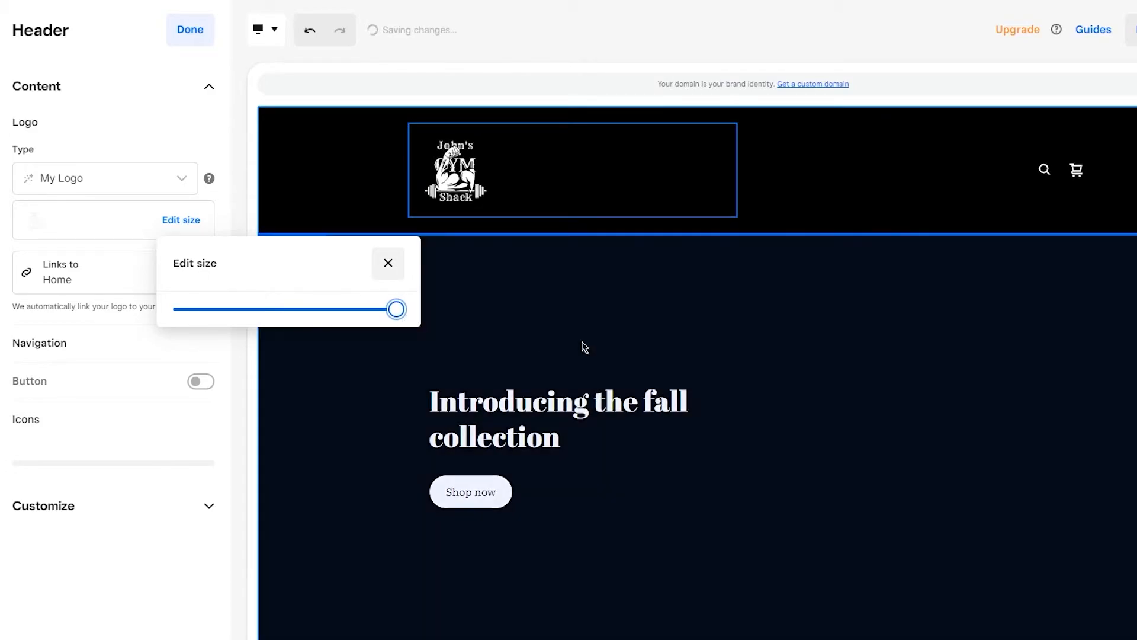
pyautogui.click(584, 346)
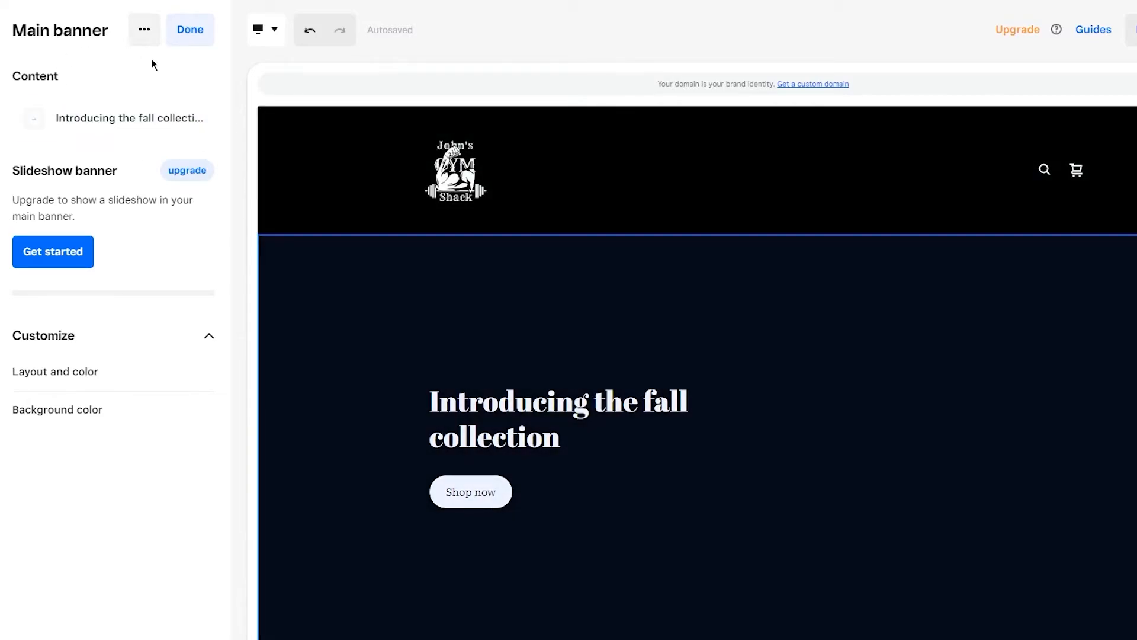
pyautogui.click(298, 209)
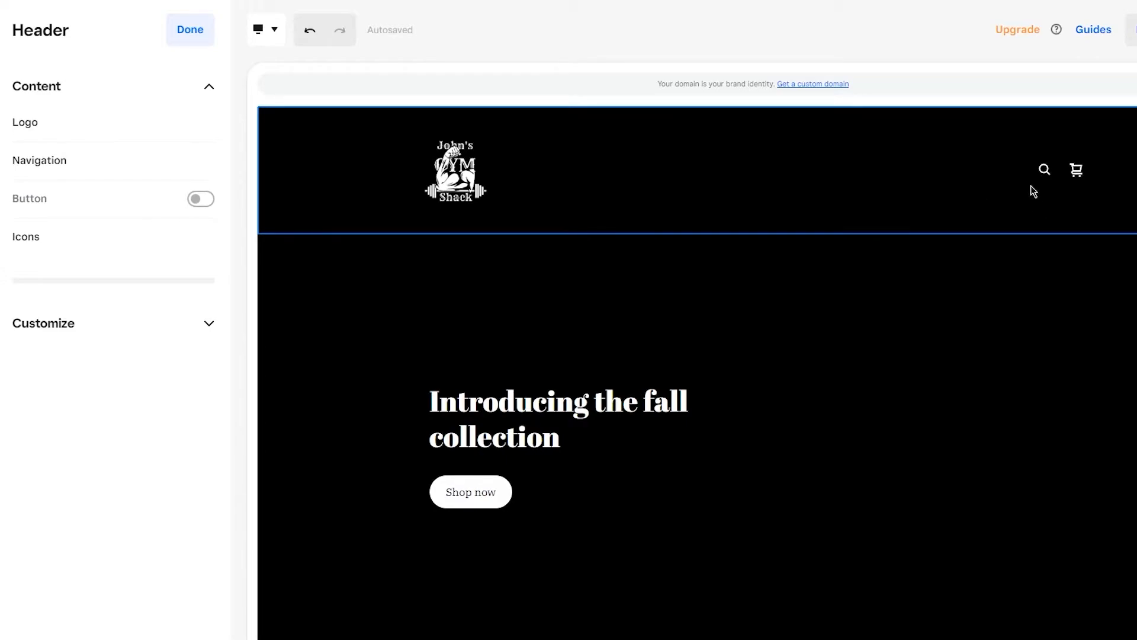
# Turn on the header button and relabel it 'Sales On New Items'
pyautogui.click(201, 199)
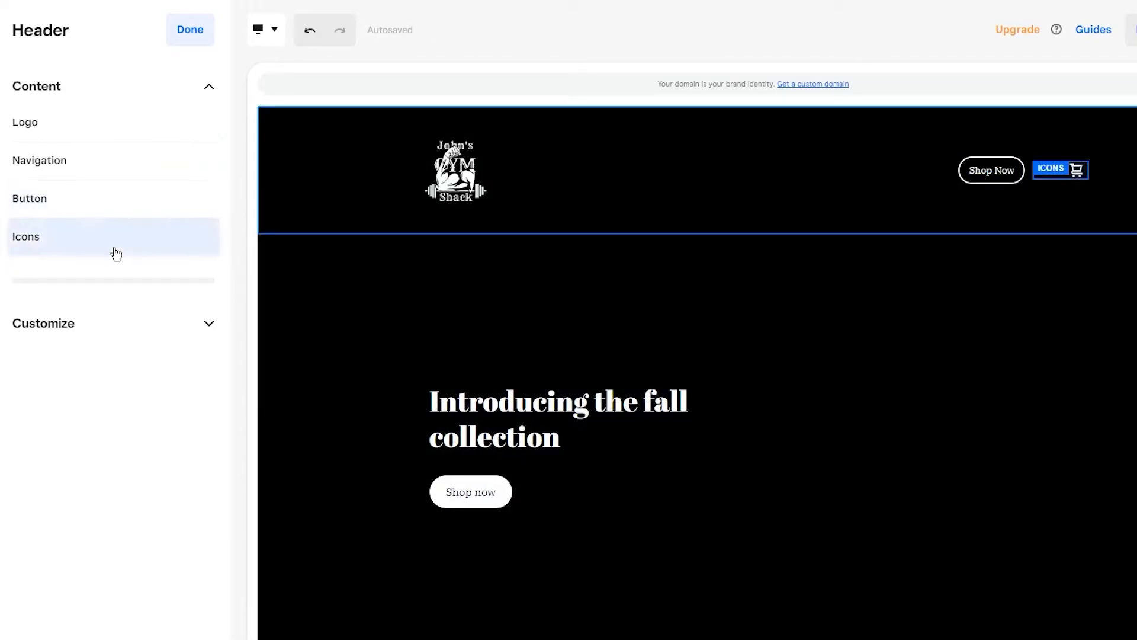
pyautogui.click(993, 170)
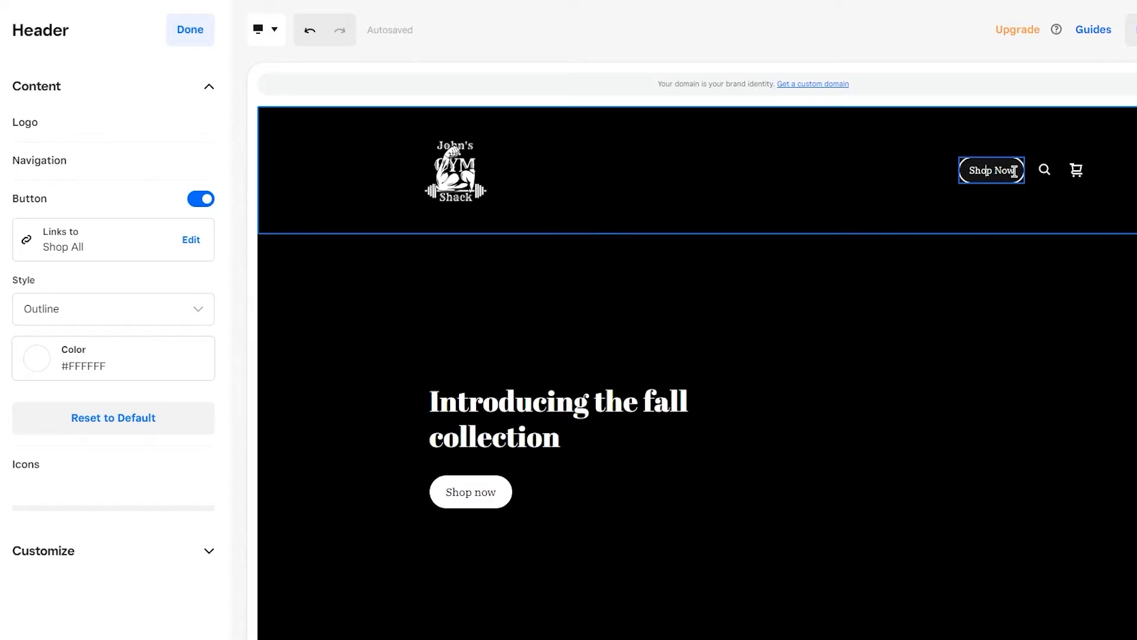
pyautogui.press('BackSpace')
pyautogui.press('BackSpace')
pyautogui.press('BackSpace')
pyautogui.press('BackSpace')
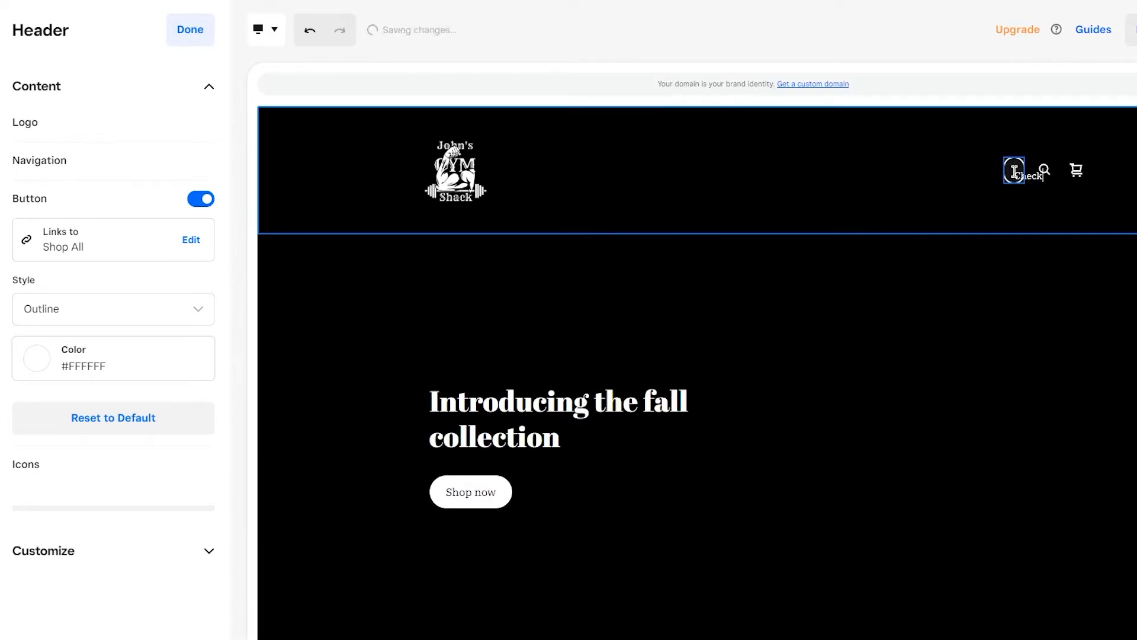
pyautogui.write('Out')
pyautogui.press('BackSpace')
pyautogui.press('BackSpace')
pyautogui.press('BackSpace')
pyautogui.press('BackSpace')
pyautogui.press('BackSpace')
pyautogui.press('BackSpace')
pyautogui.press('BackSpace')
pyautogui.press('BackSpace')
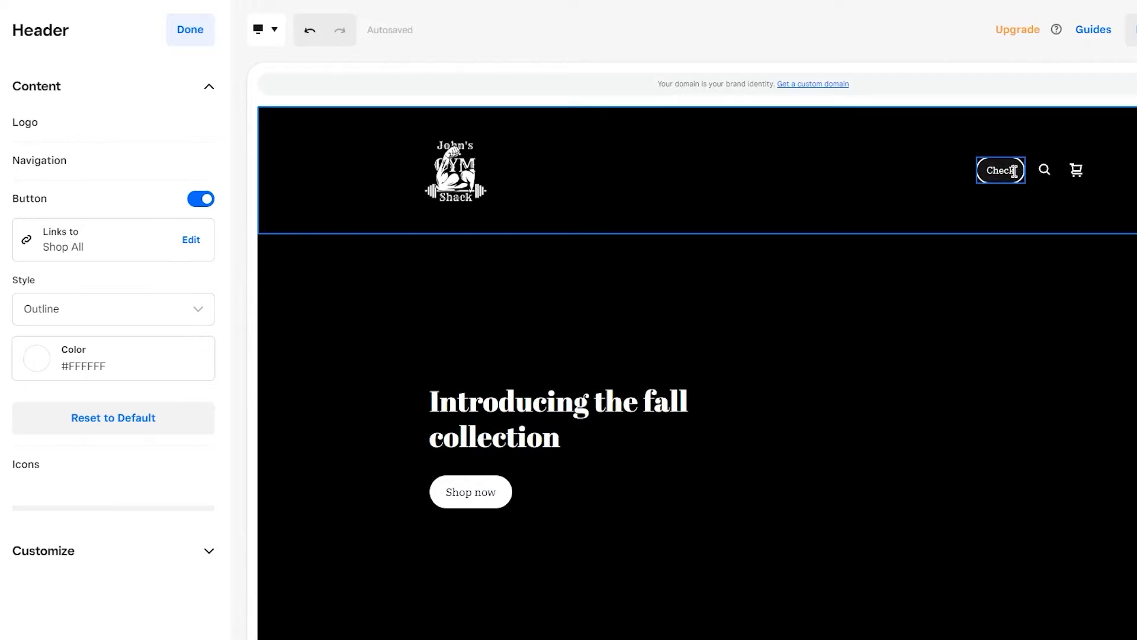
pyautogui.write('Sales OnNew')
pyautogui.press('BackSpace')
pyautogui.press('BackSpace')
pyautogui.press('BackSpace')
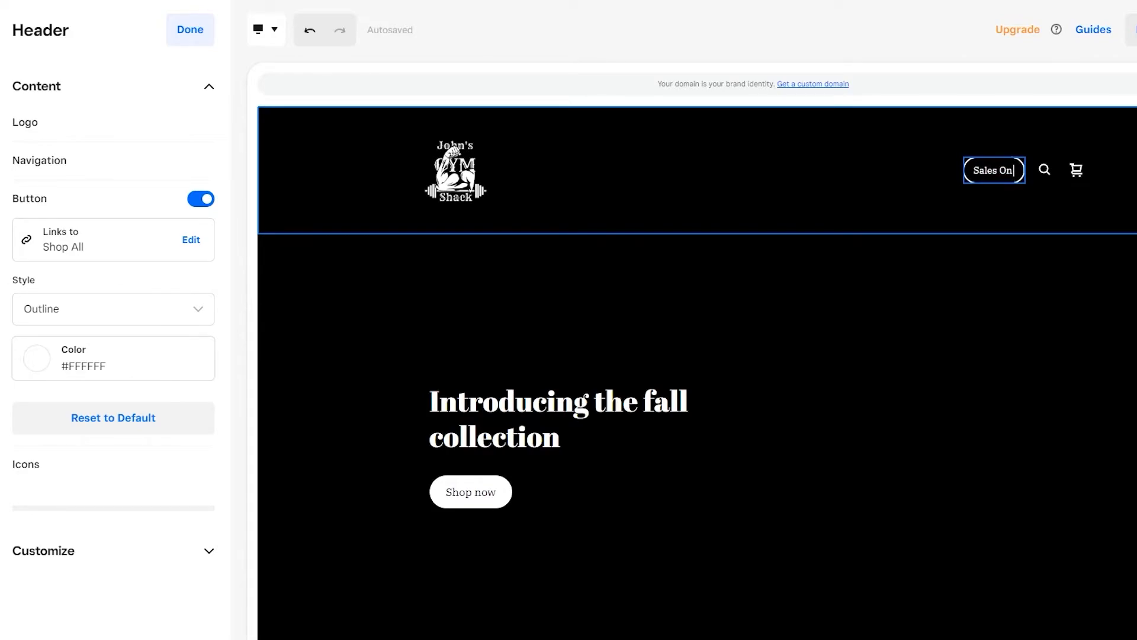
pyautogui.write('New')
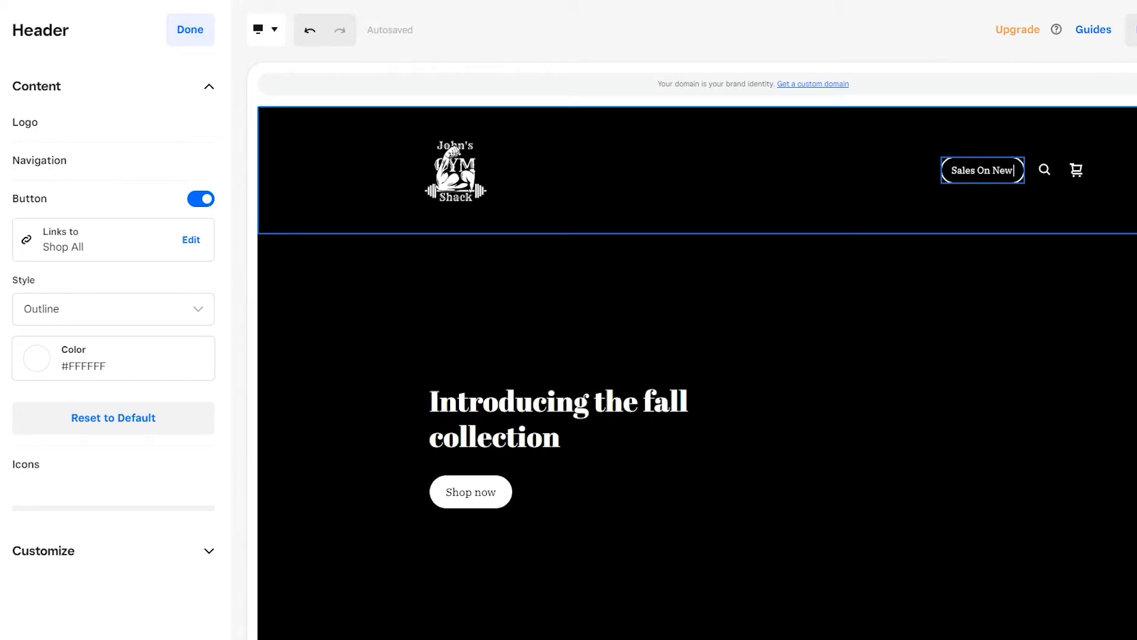
pyautogui.write(' Items')
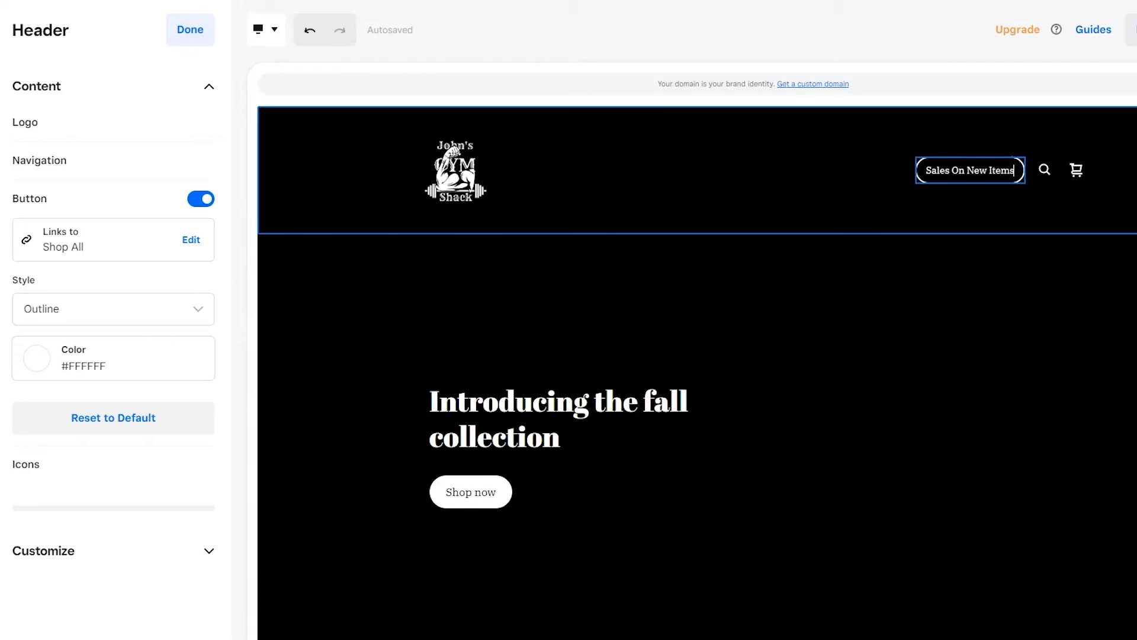
pyautogui.click(1094, 215)
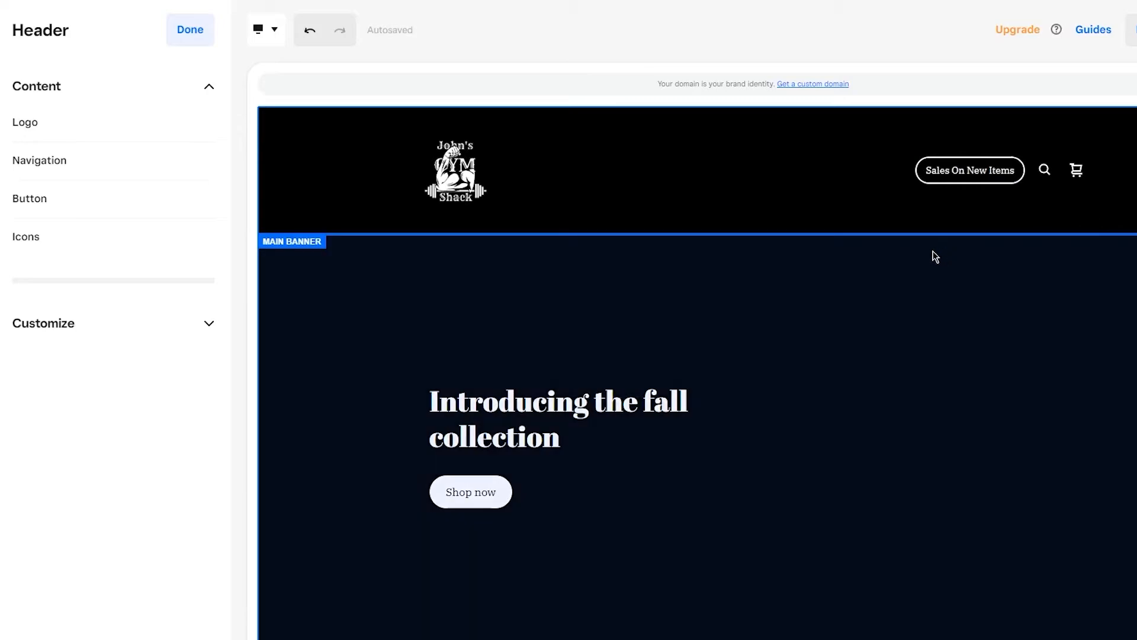
# Try a filled style on the header button, then set it back to Outline
pyautogui.click(991, 181)
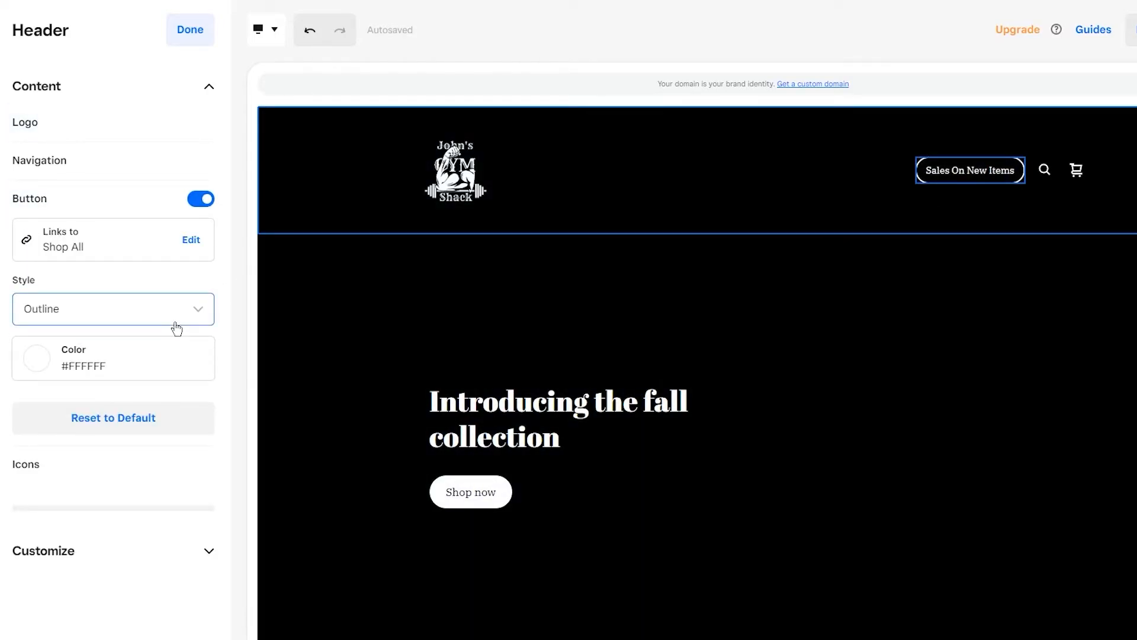
pyautogui.click(197, 323)
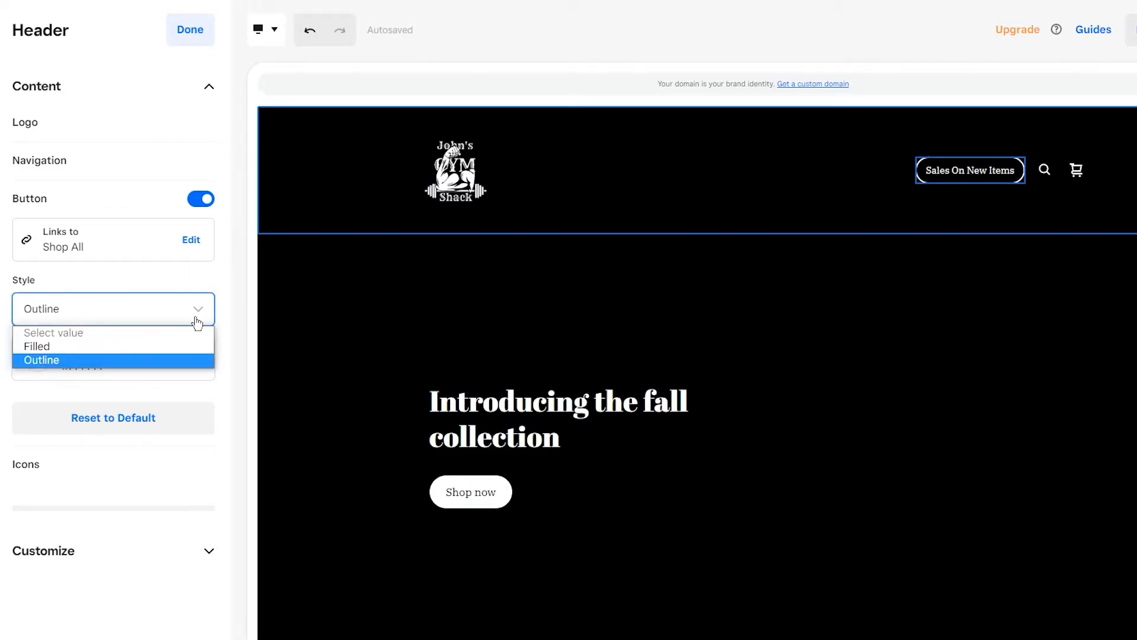
pyautogui.click(147, 347)
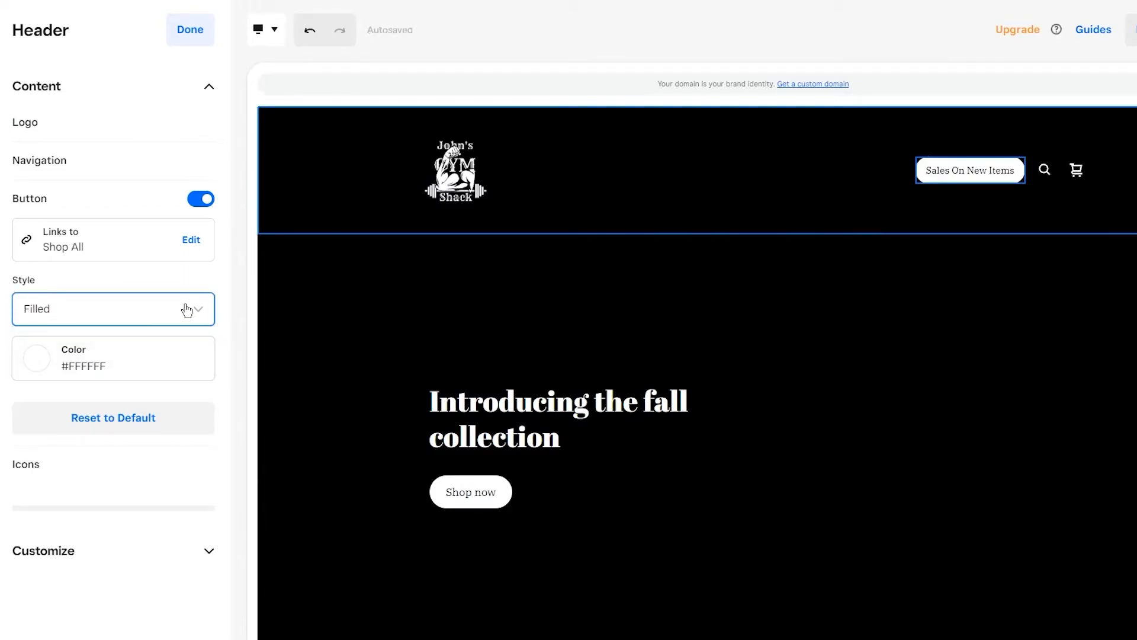
pyautogui.click(185, 307)
pyautogui.click(133, 360)
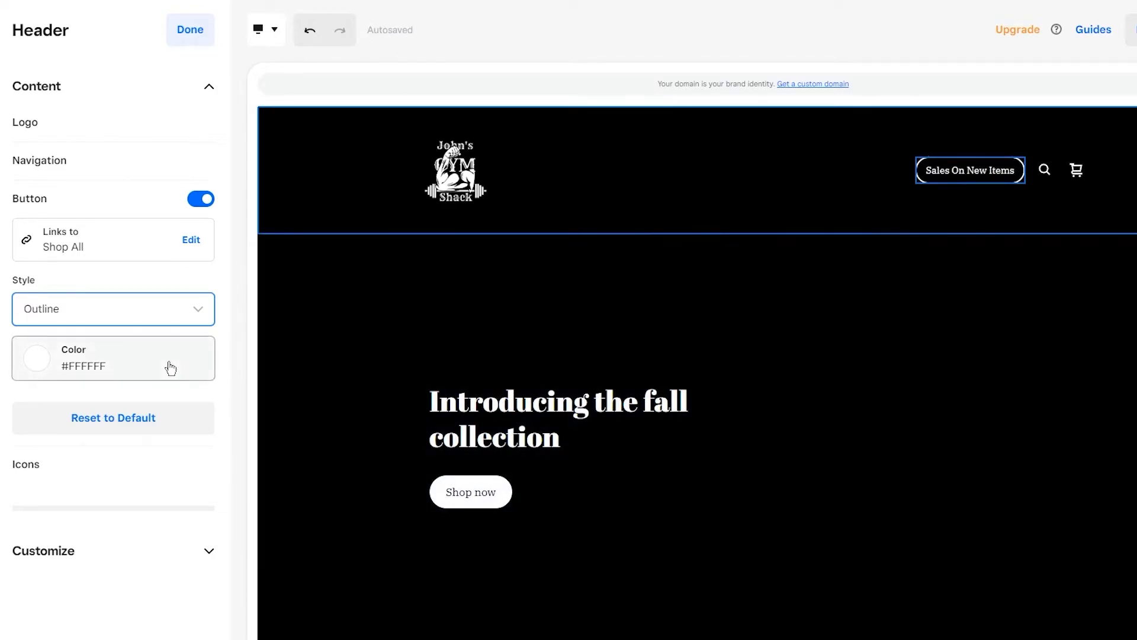
# Try out several header layout variations, including centred-logo and logo-left arrangements
pyautogui.click(196, 556)
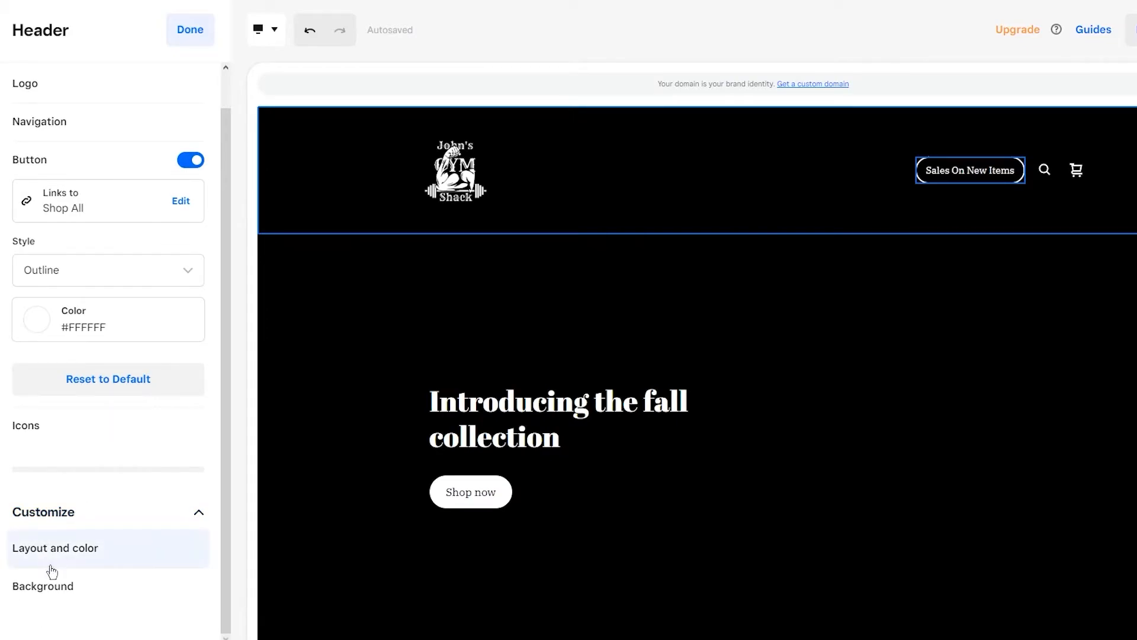
pyautogui.click(87, 551)
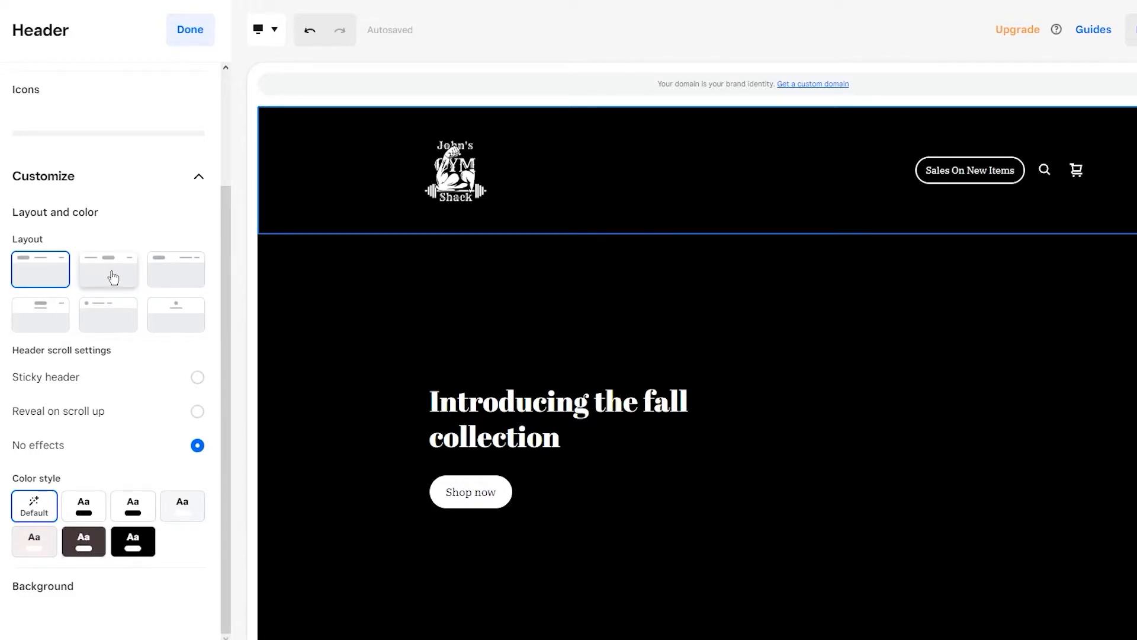
pyautogui.click(172, 310)
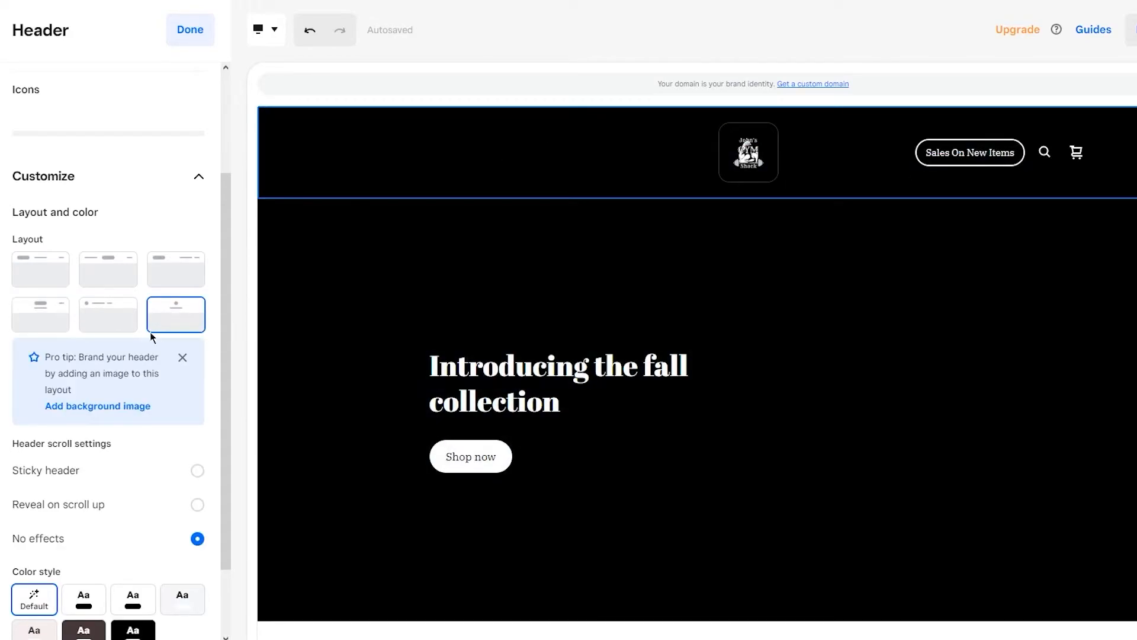
pyautogui.click(109, 321)
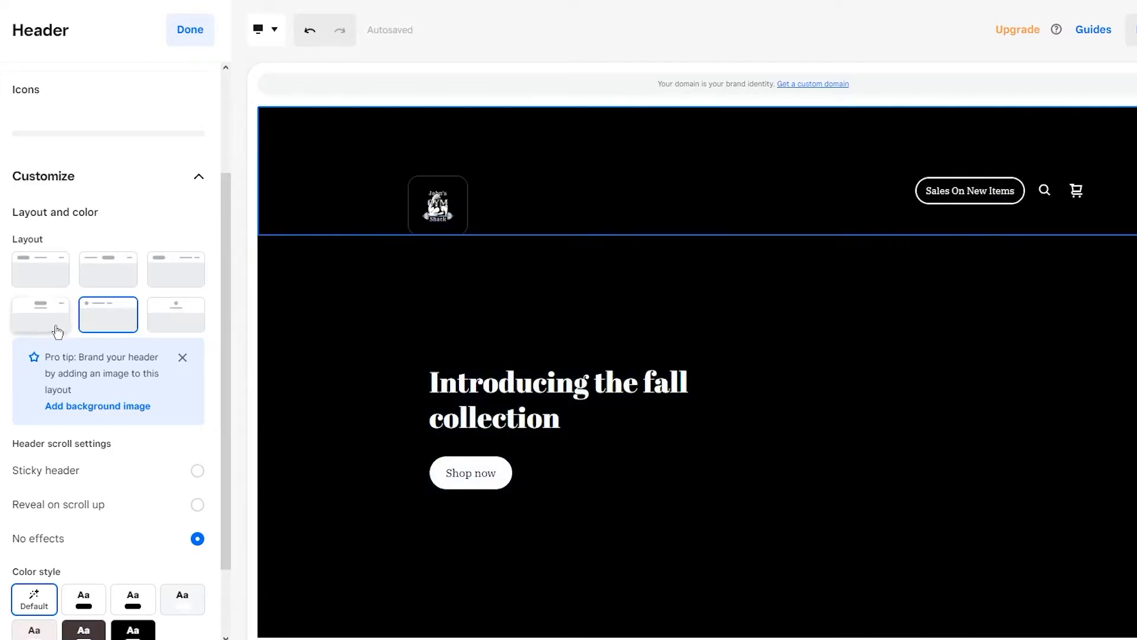
pyautogui.click(55, 329)
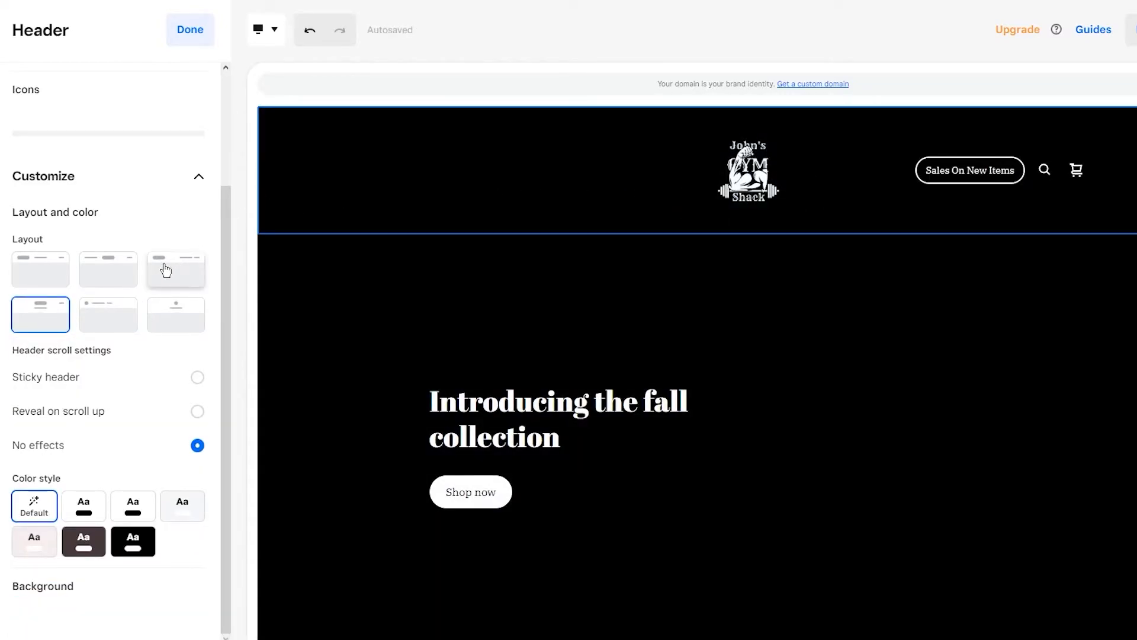
pyautogui.click(166, 271)
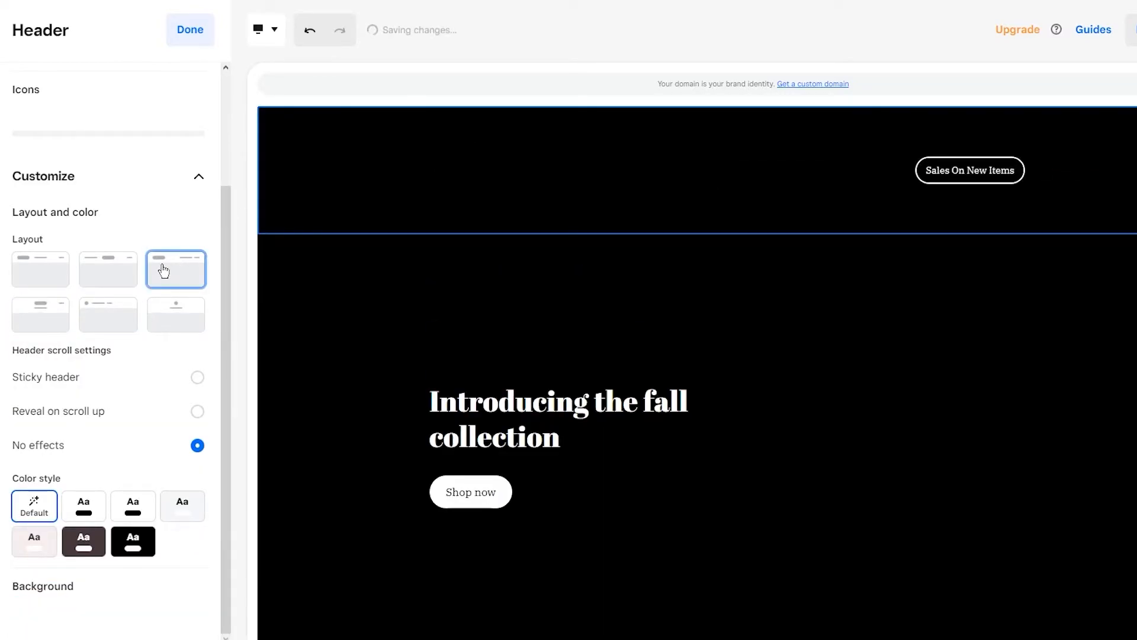
pyautogui.click(115, 277)
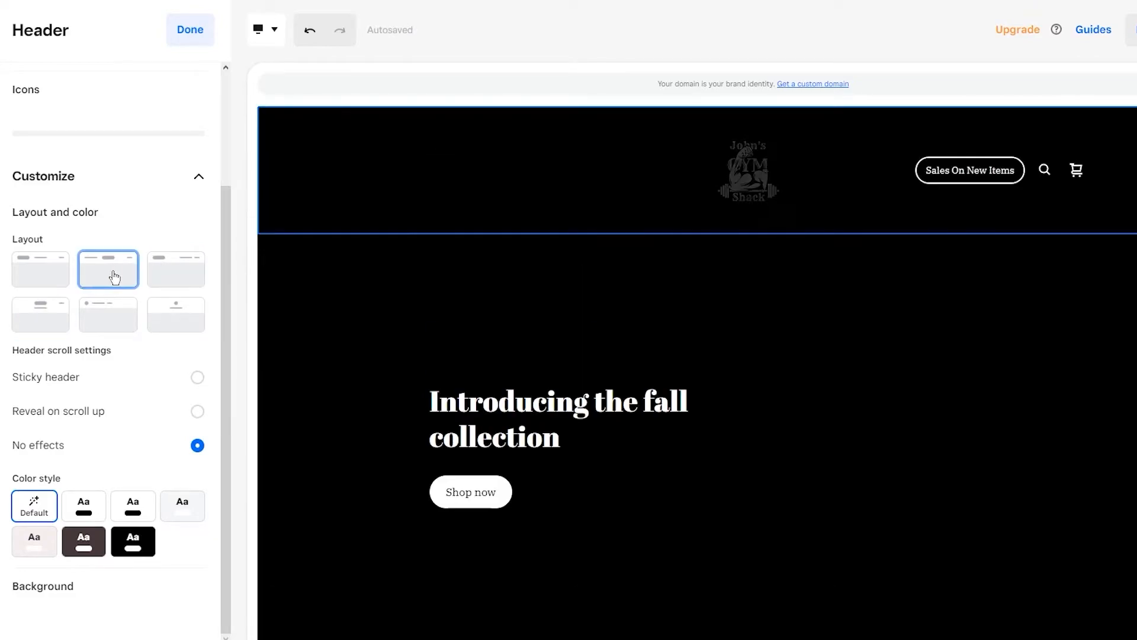
pyautogui.click(54, 279)
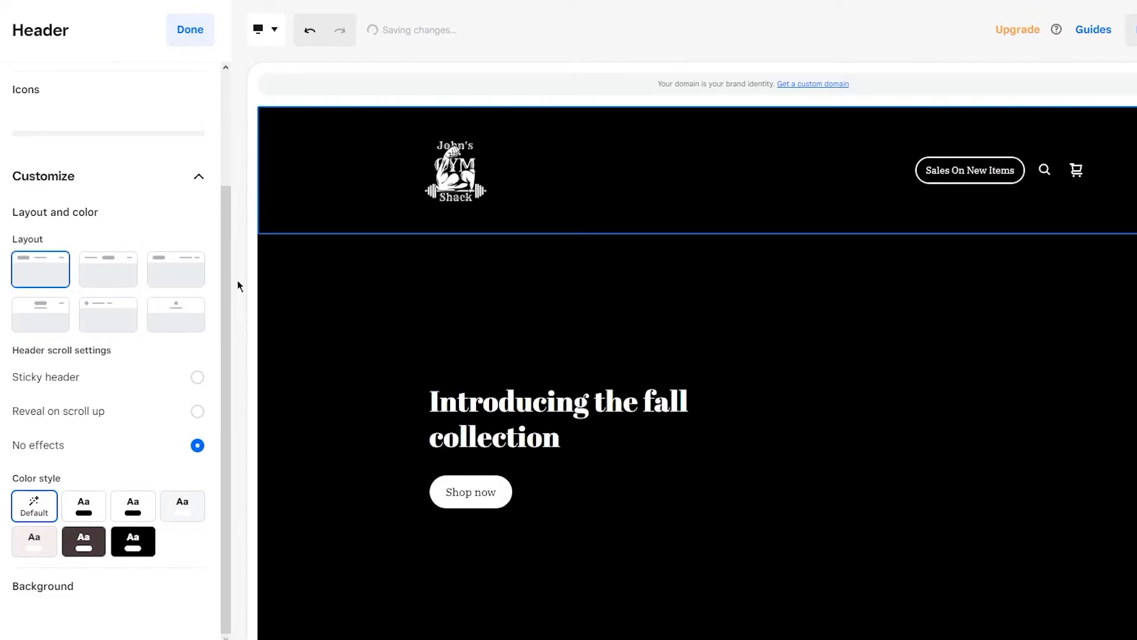
pyautogui.click(186, 282)
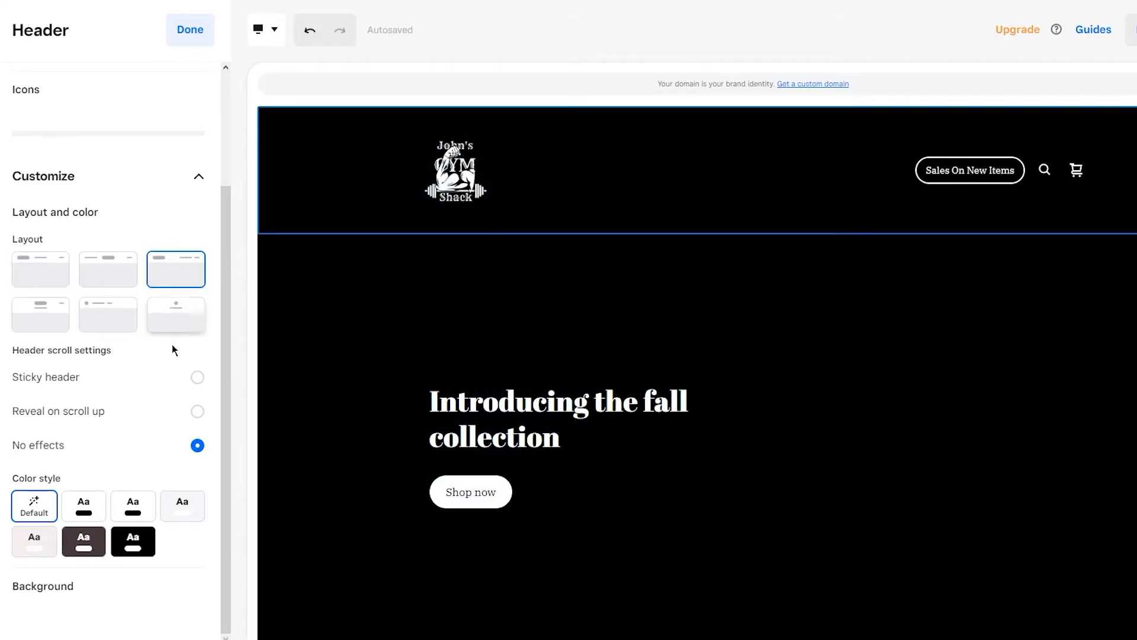
# Set the header scroll setting to Sticky header after testing Reveal on scroll up and No effects
pyautogui.click(198, 378)
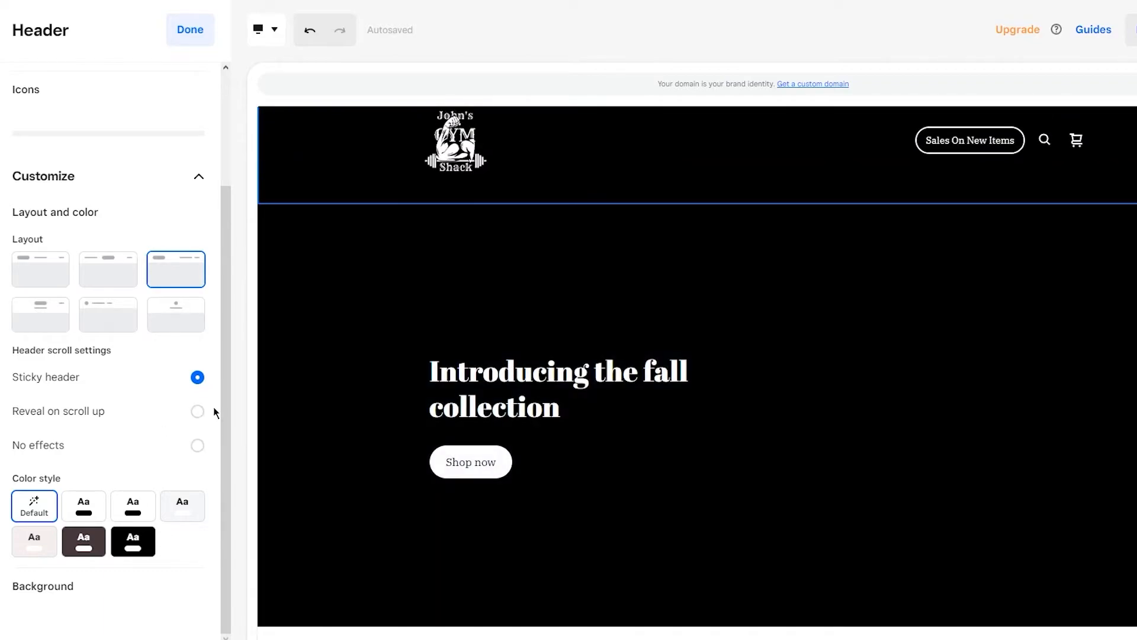
pyautogui.click(197, 412)
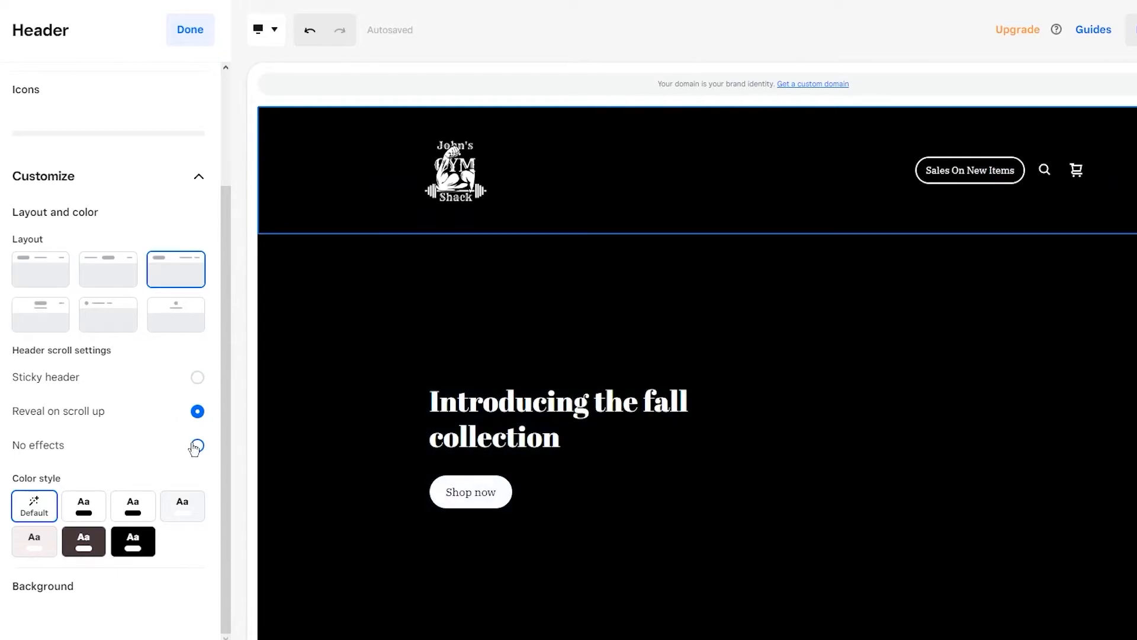
pyautogui.click(197, 445)
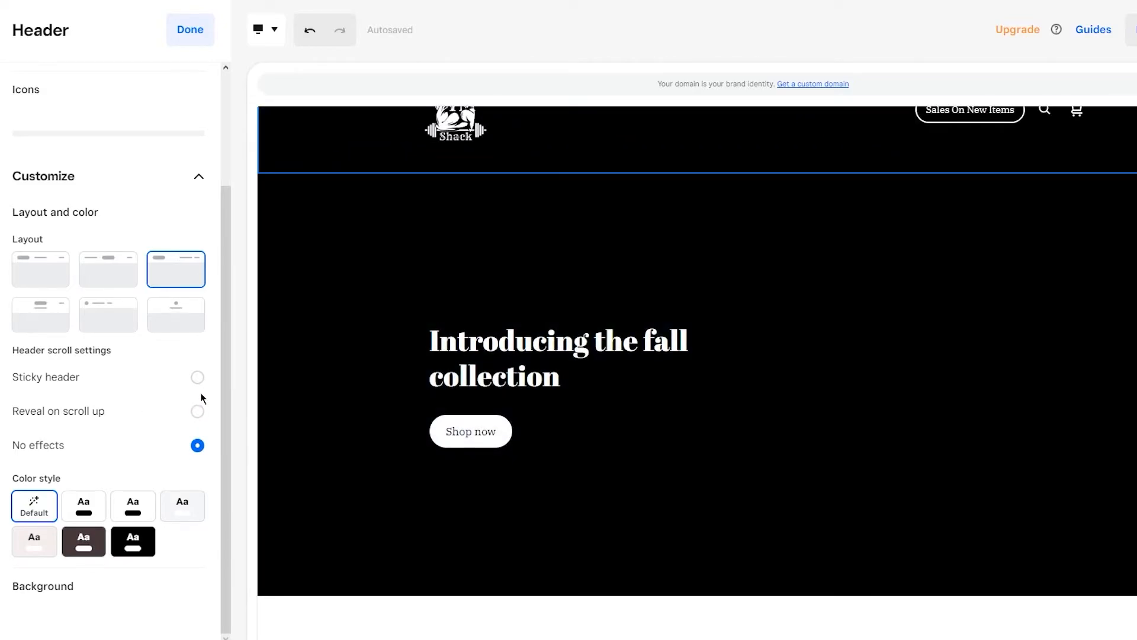
pyautogui.click(198, 380)
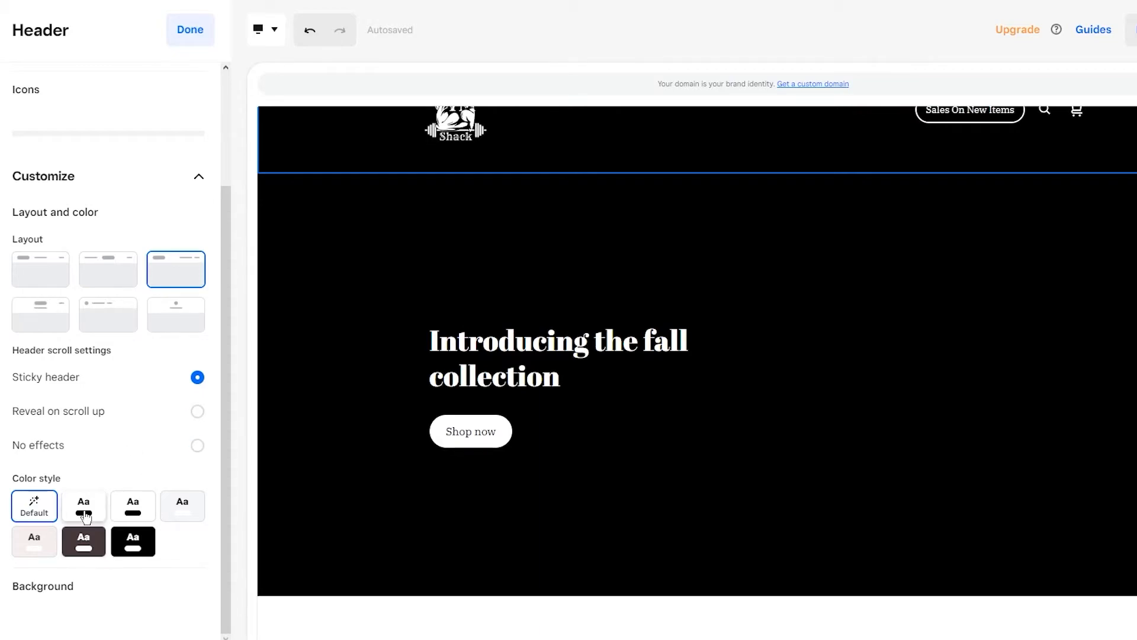
pyautogui.scroll(1, 579, 267)
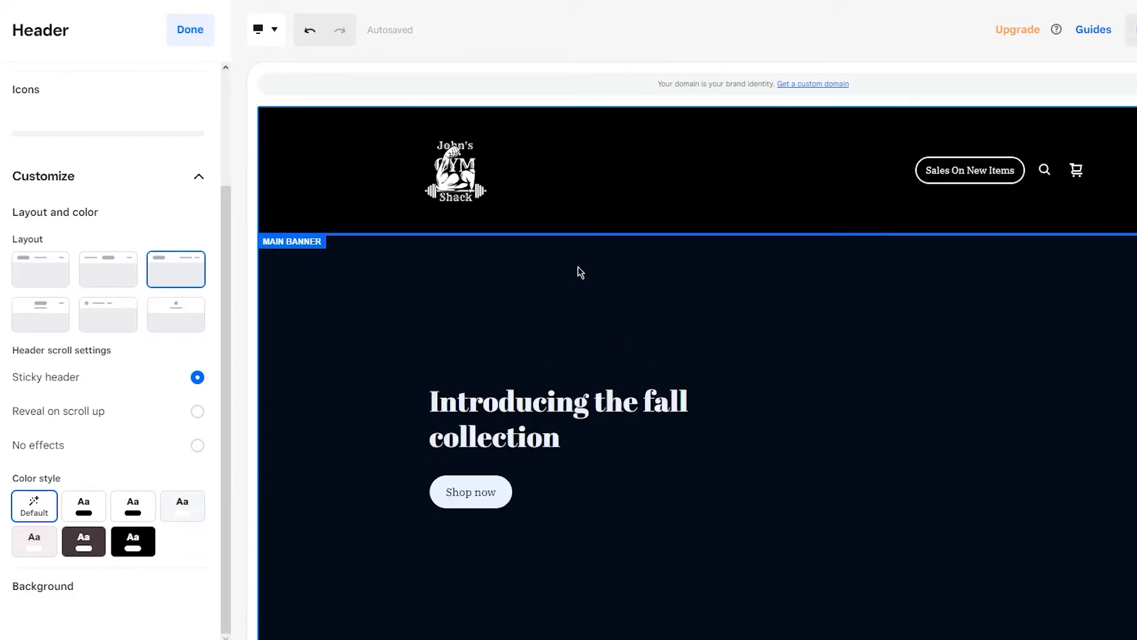
# Test a Transparent header background, keep Your selected color style, and finish editing the header
pyautogui.click(80, 588)
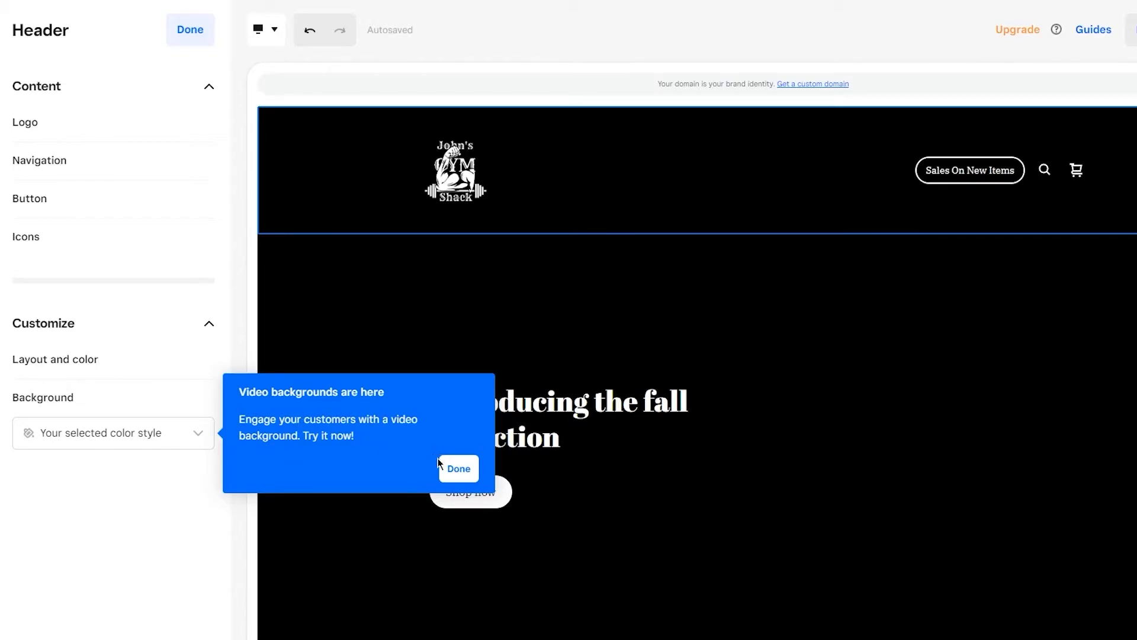
pyautogui.click(459, 468)
pyautogui.click(206, 437)
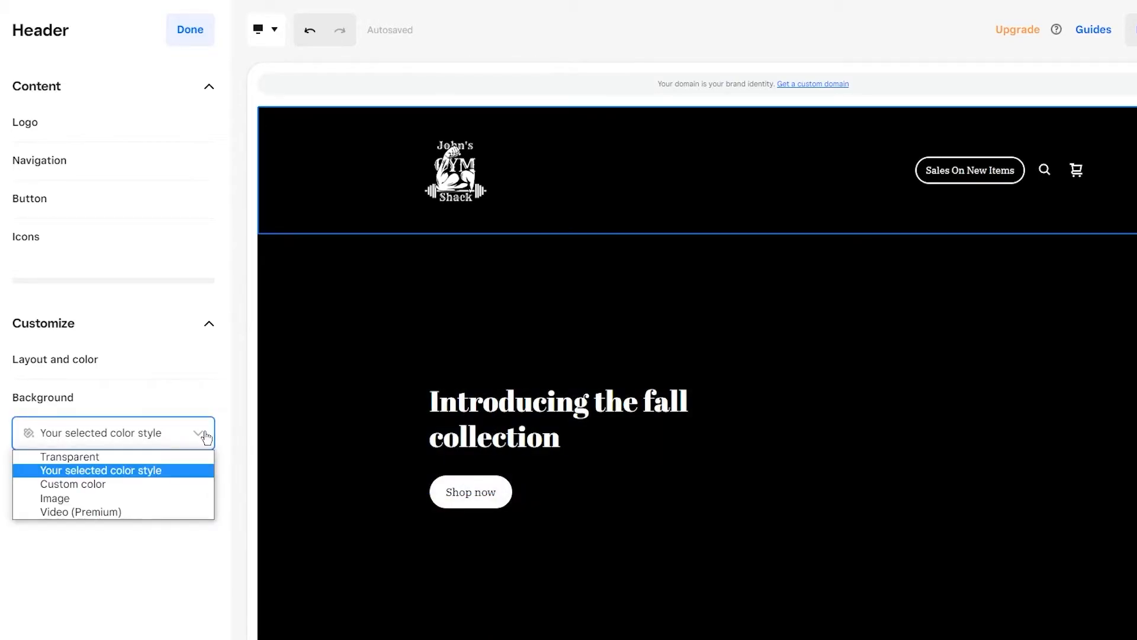
pyautogui.click(154, 457)
pyautogui.click(172, 435)
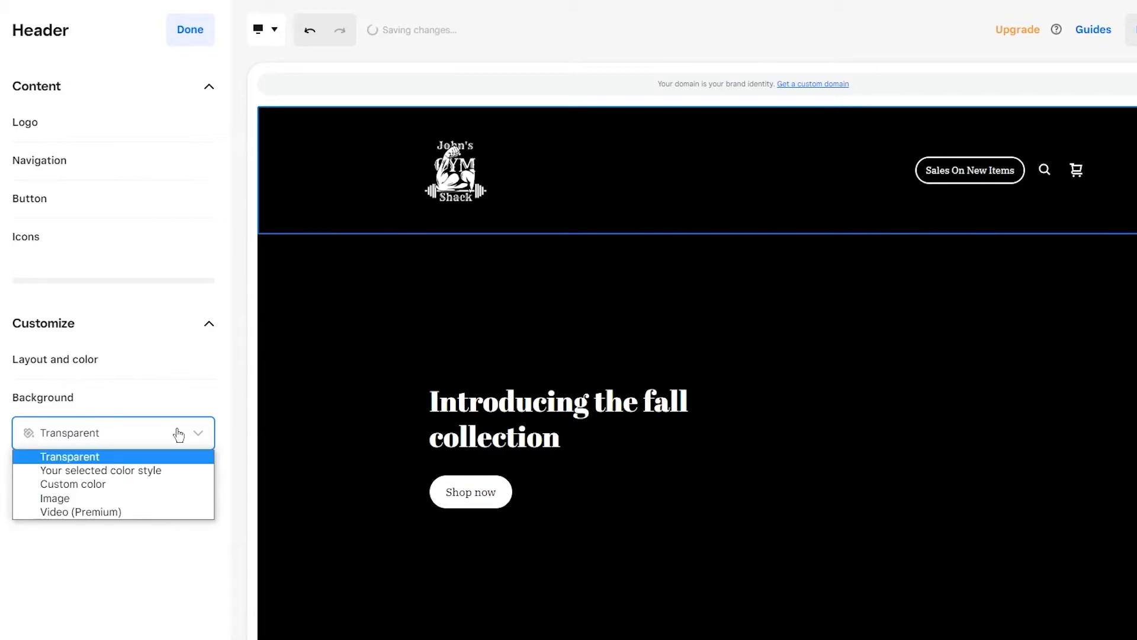
pyautogui.click(133, 471)
pyautogui.click(165, 444)
pyautogui.click(199, 434)
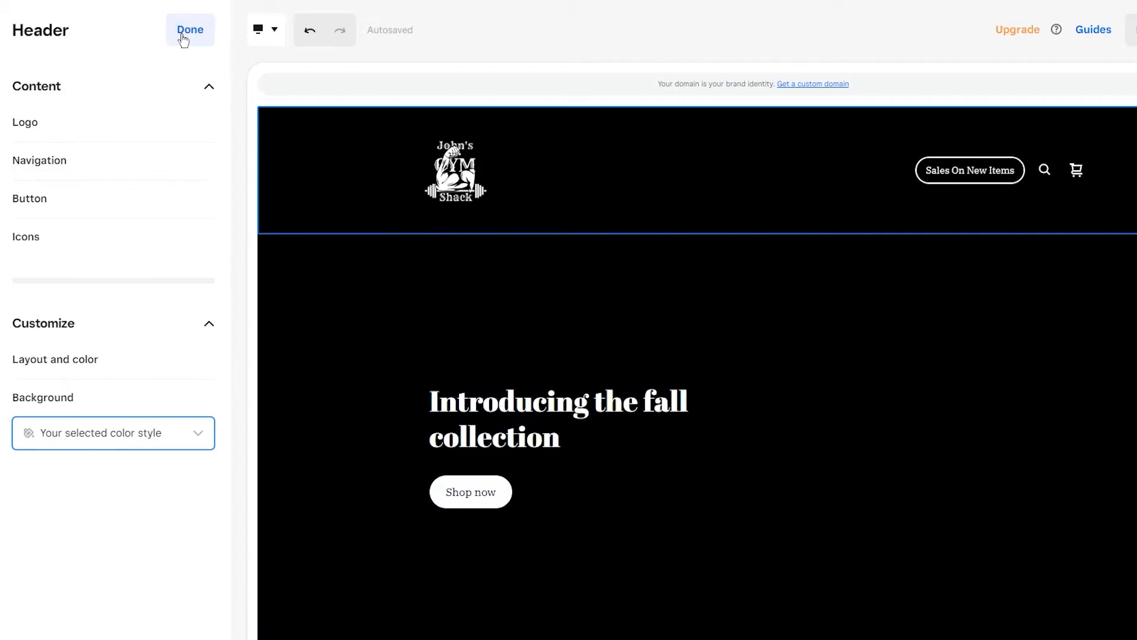
pyautogui.click(187, 30)
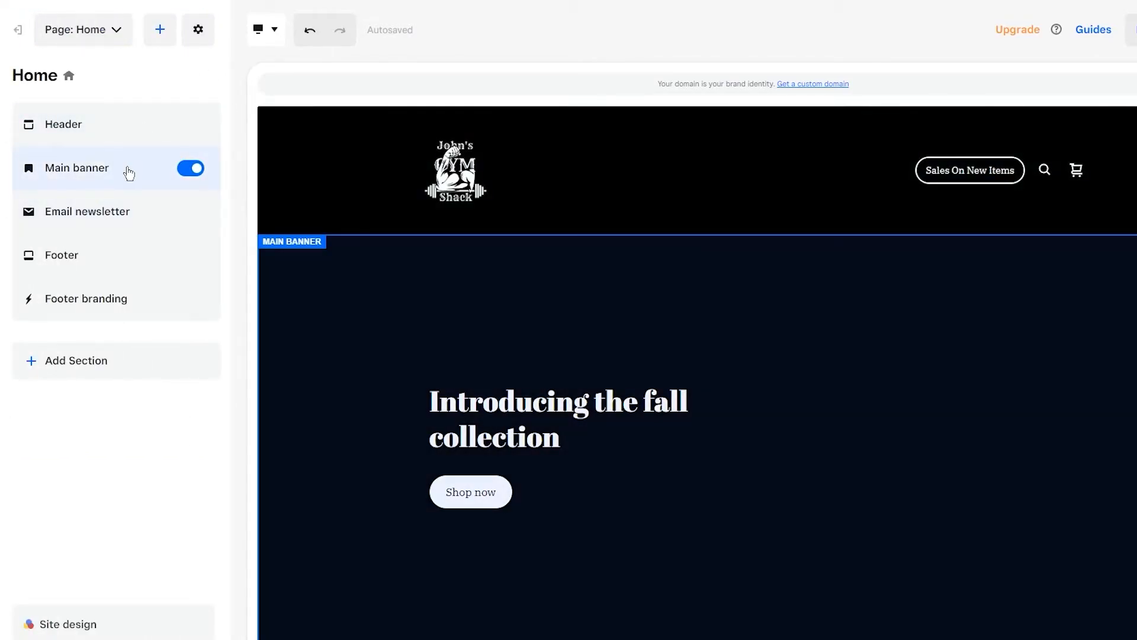
# In the fall collection slide, enable the tagline in normal case and the descriptive text
pyautogui.click(129, 173)
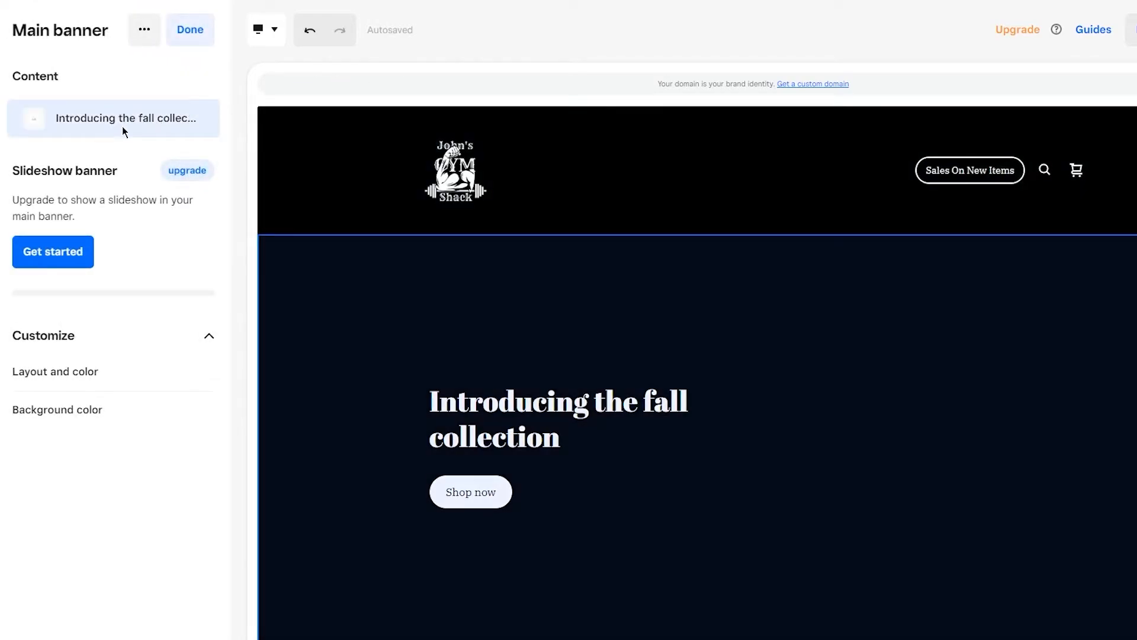
pyautogui.click(53, 116)
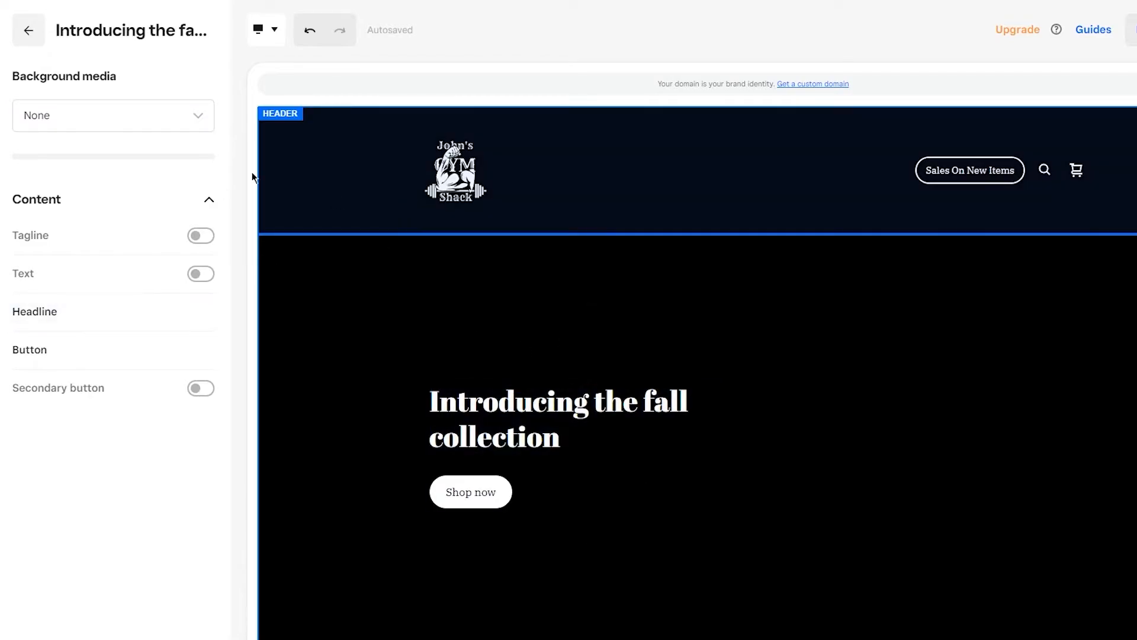
pyautogui.click(150, 122)
pyautogui.click(147, 122)
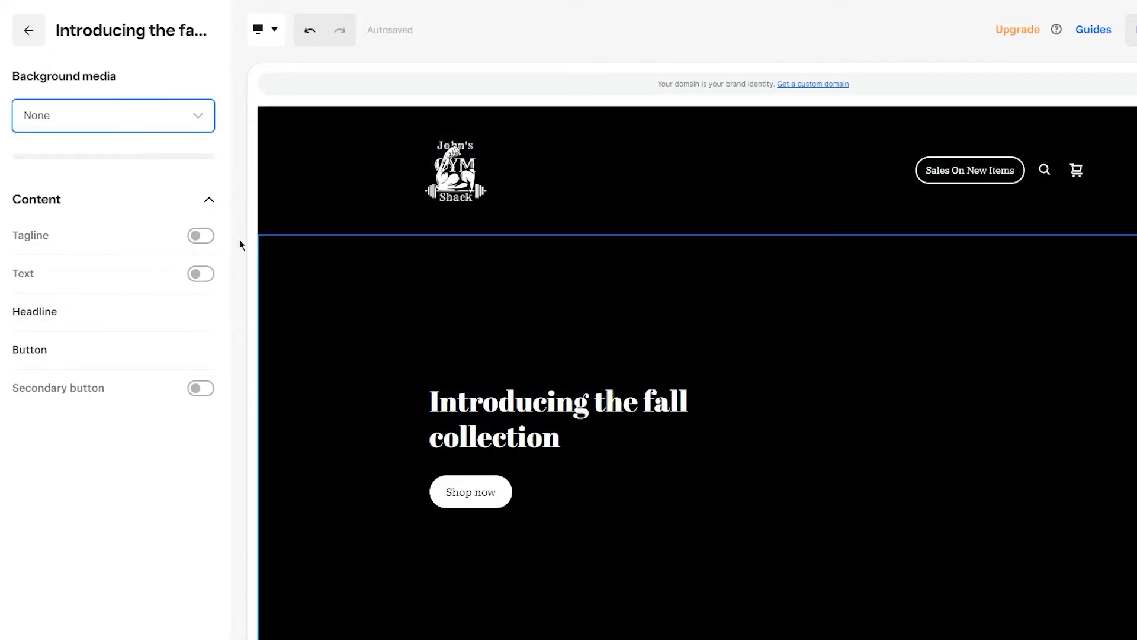
pyautogui.click(197, 240)
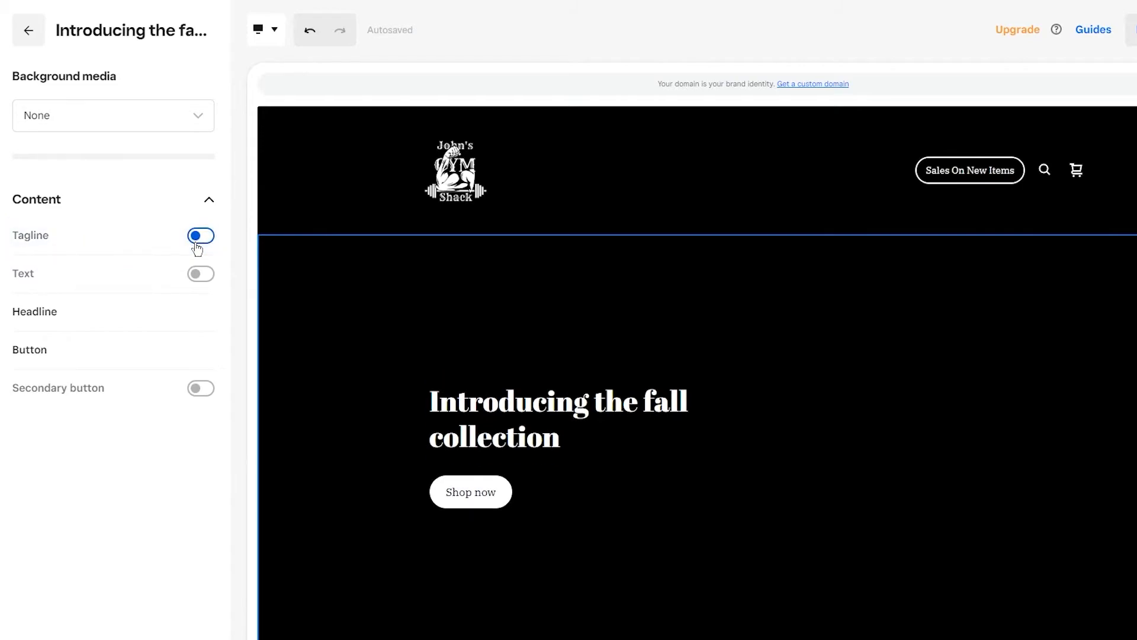
pyautogui.click(460, 378)
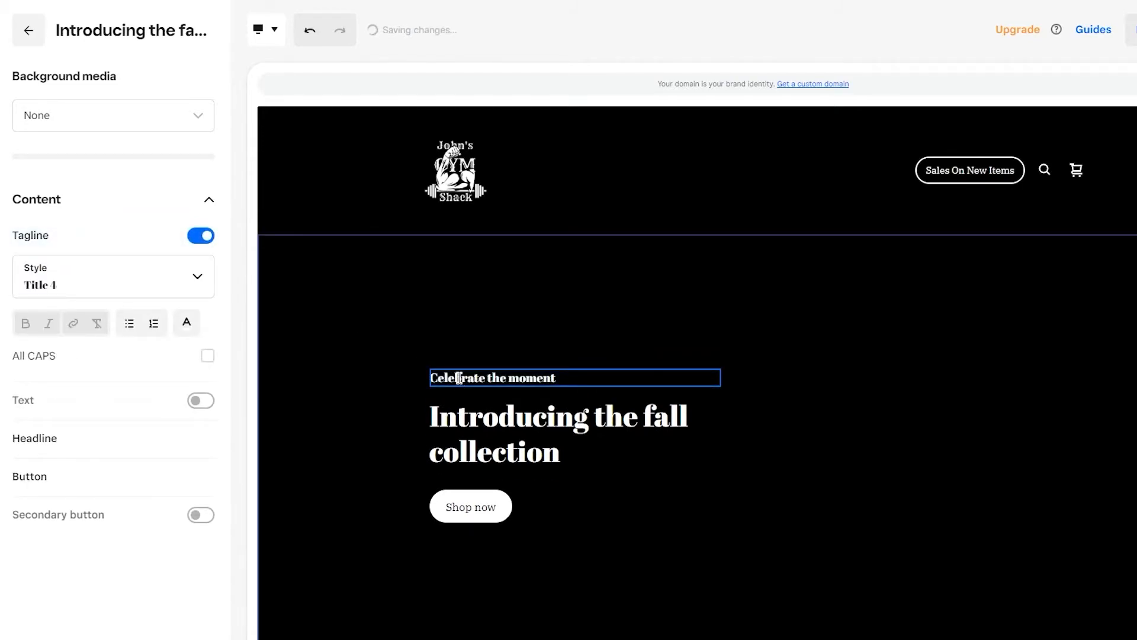
pyautogui.click(195, 356)
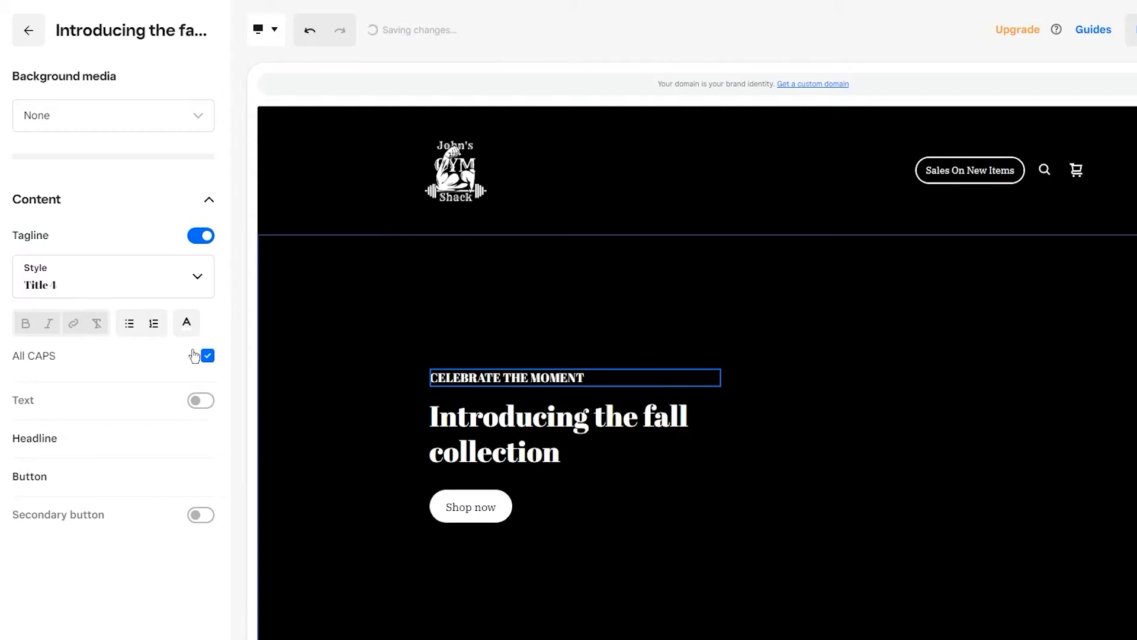
pyautogui.click(195, 355)
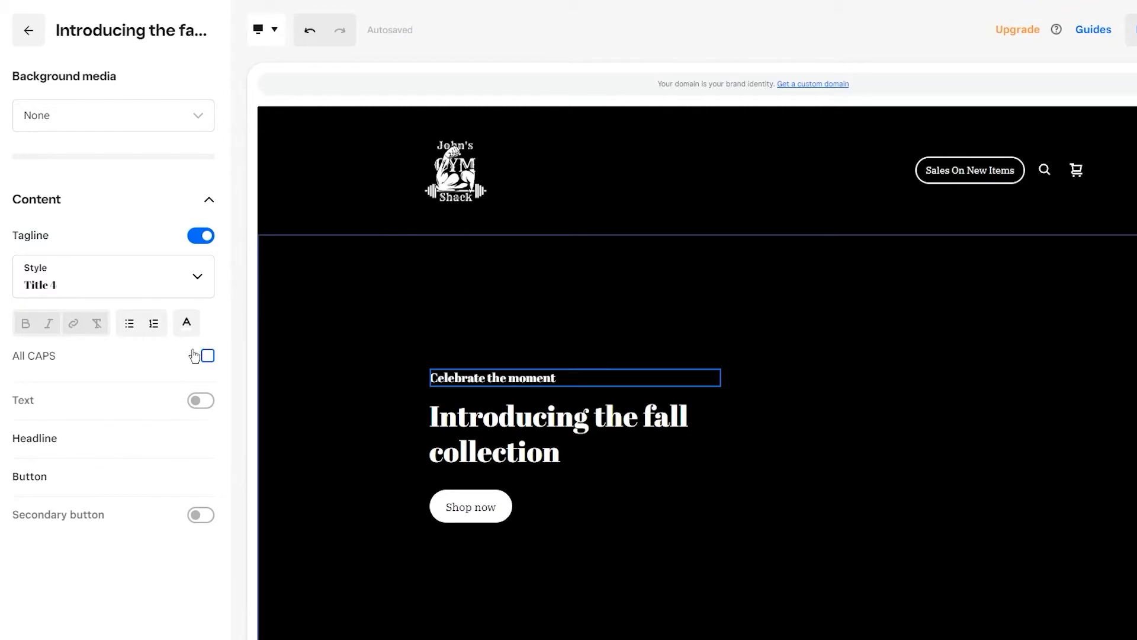
pyautogui.click(201, 401)
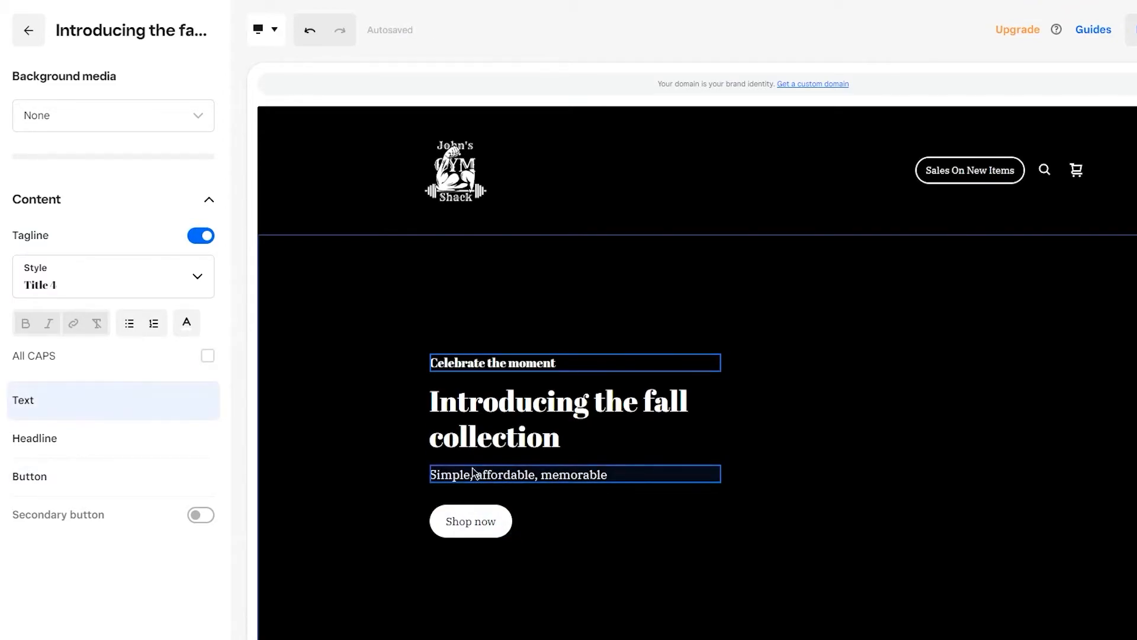
# Keep the headline in mixed case after testing All CAPS, and add a Learn more secondary button
pyautogui.click(104, 445)
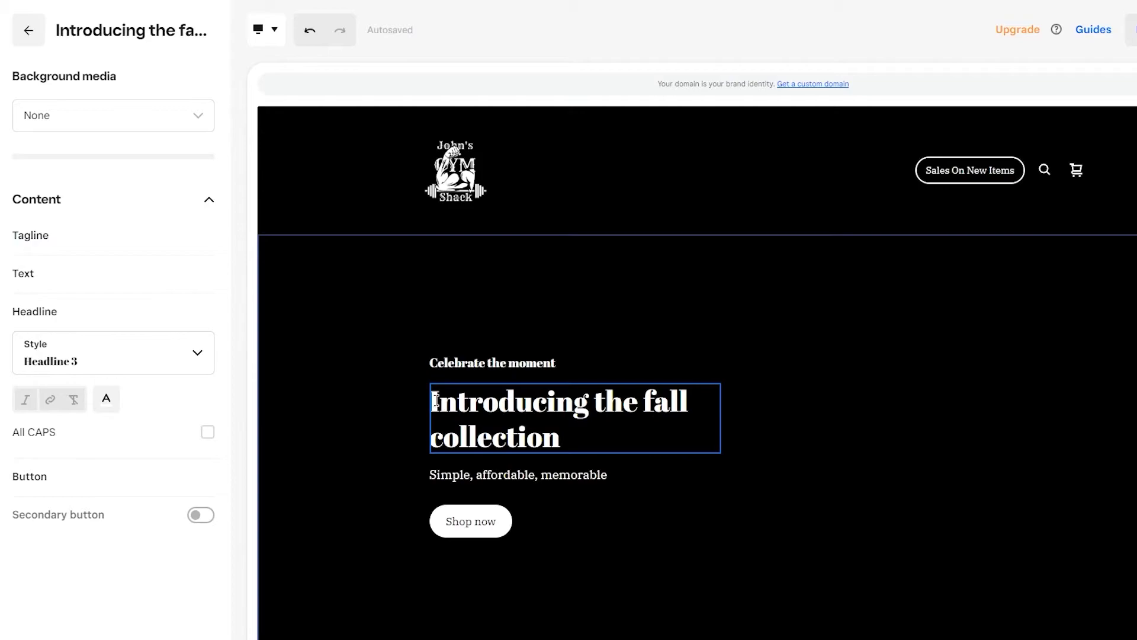
pyautogui.moveTo(435, 402); pyautogui.dragTo(534, 431)
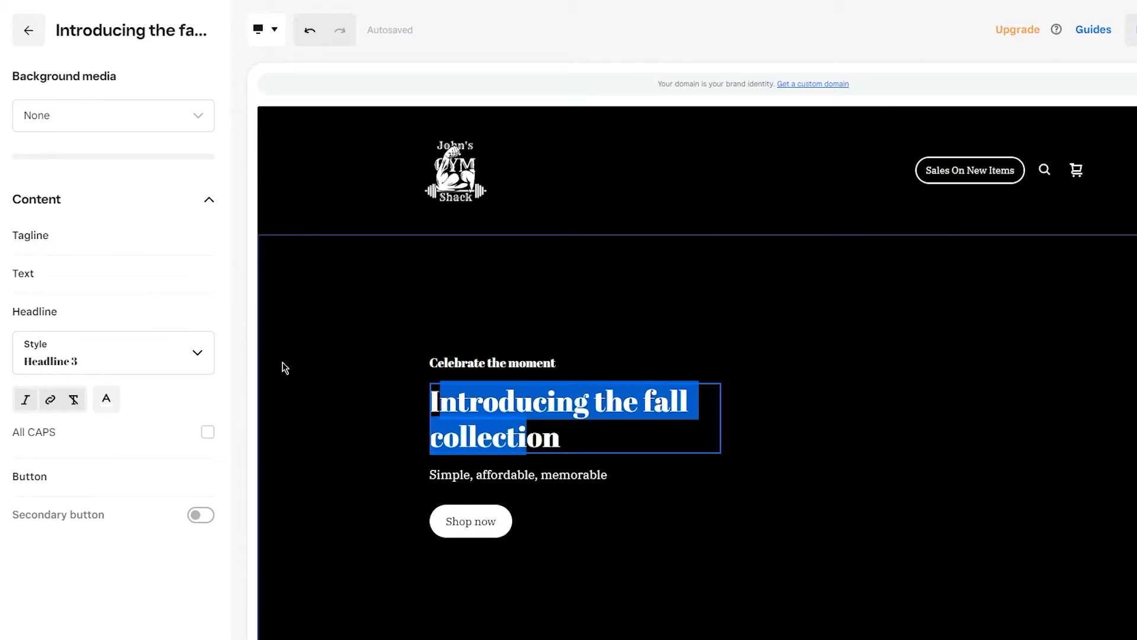
pyautogui.click(209, 434)
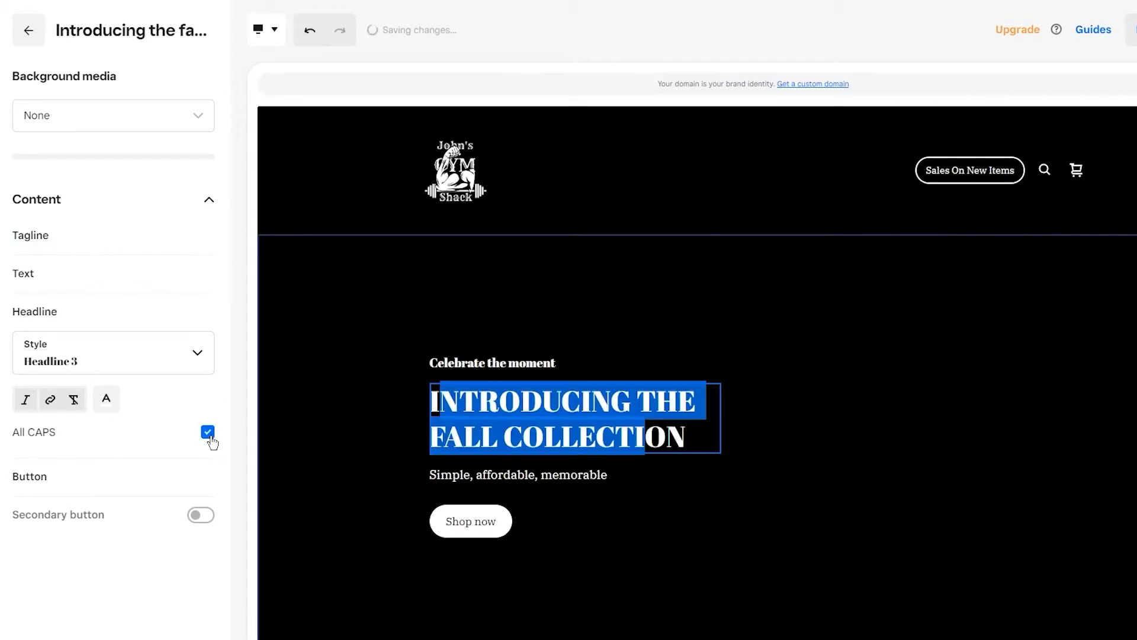
pyautogui.click(209, 436)
pyautogui.click(425, 402)
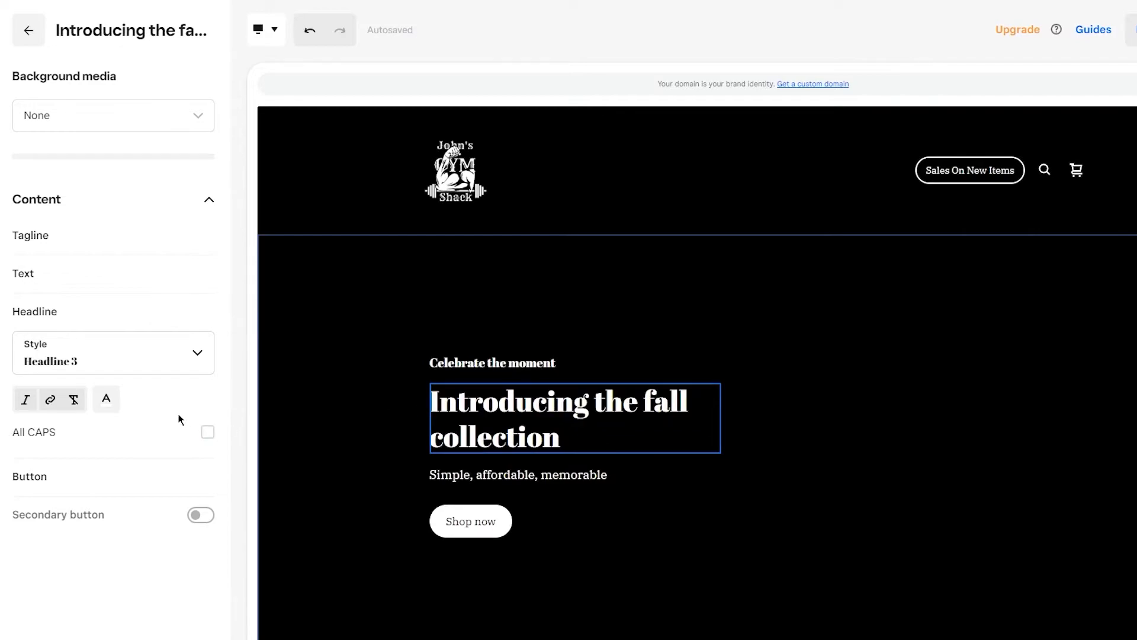
pyautogui.click(166, 478)
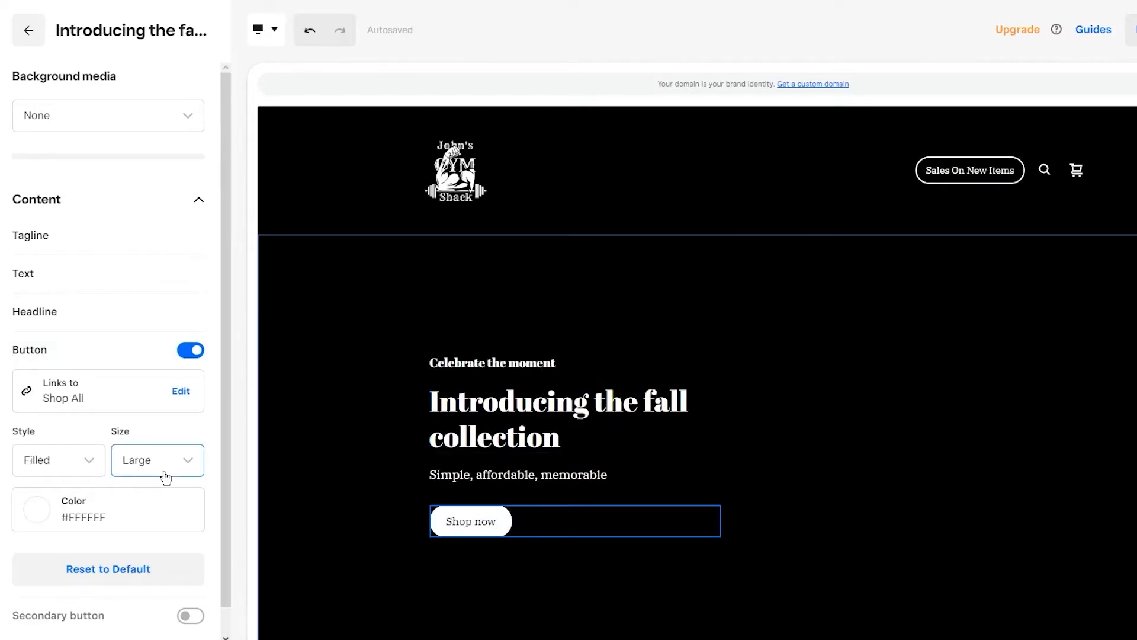
pyautogui.scroll(-3, 247, 419)
pyautogui.scroll(-1, 201, 436)
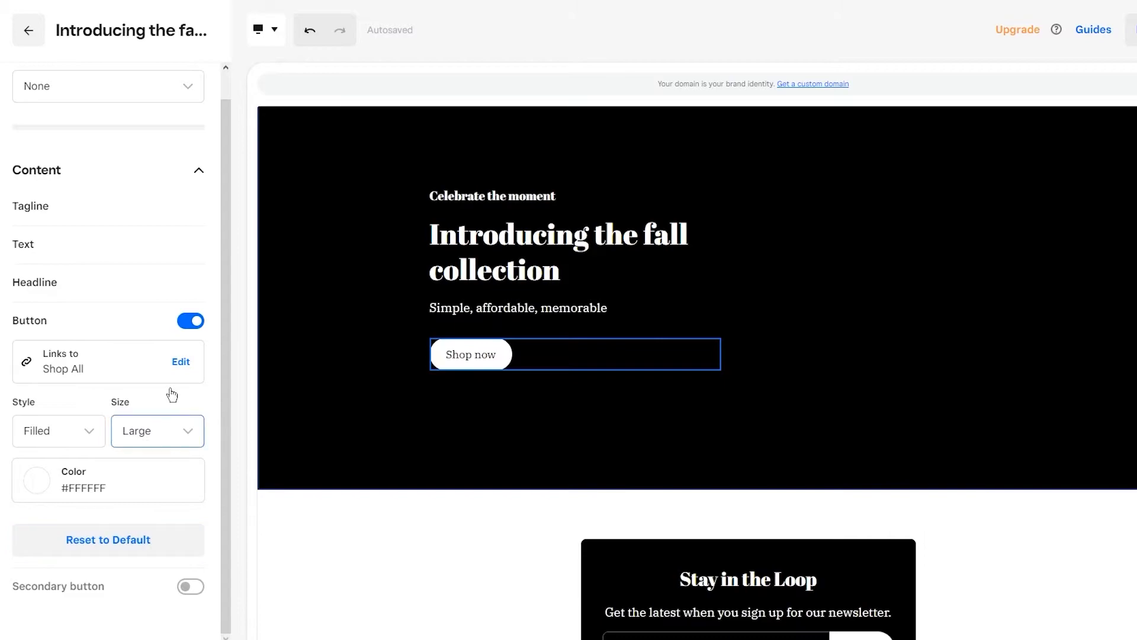
pyautogui.click(190, 587)
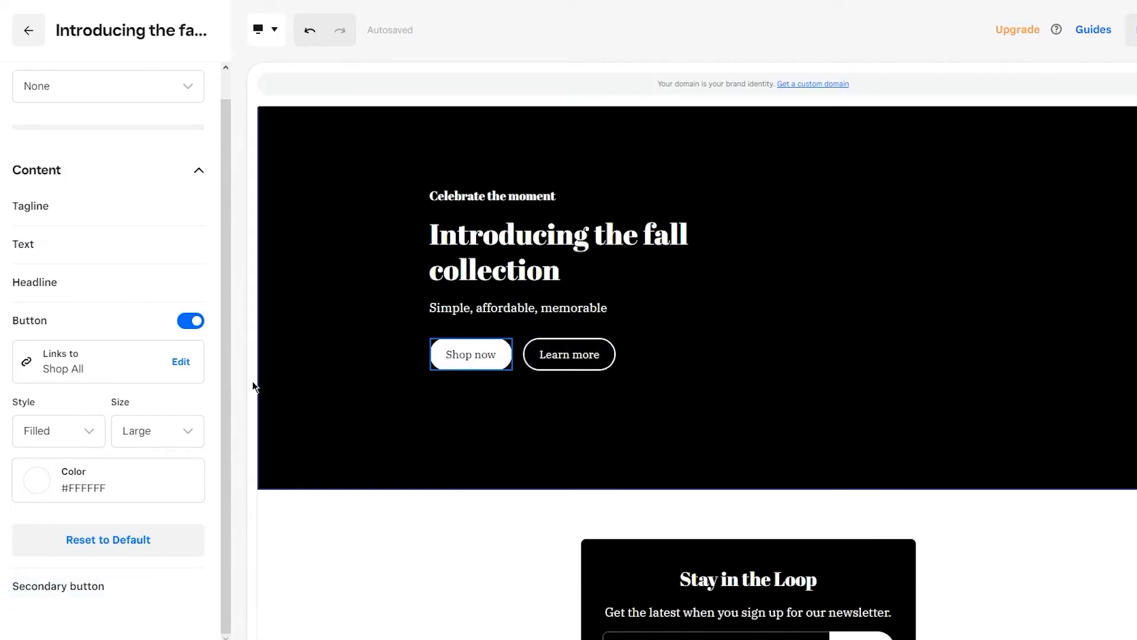
pyautogui.click(31, 33)
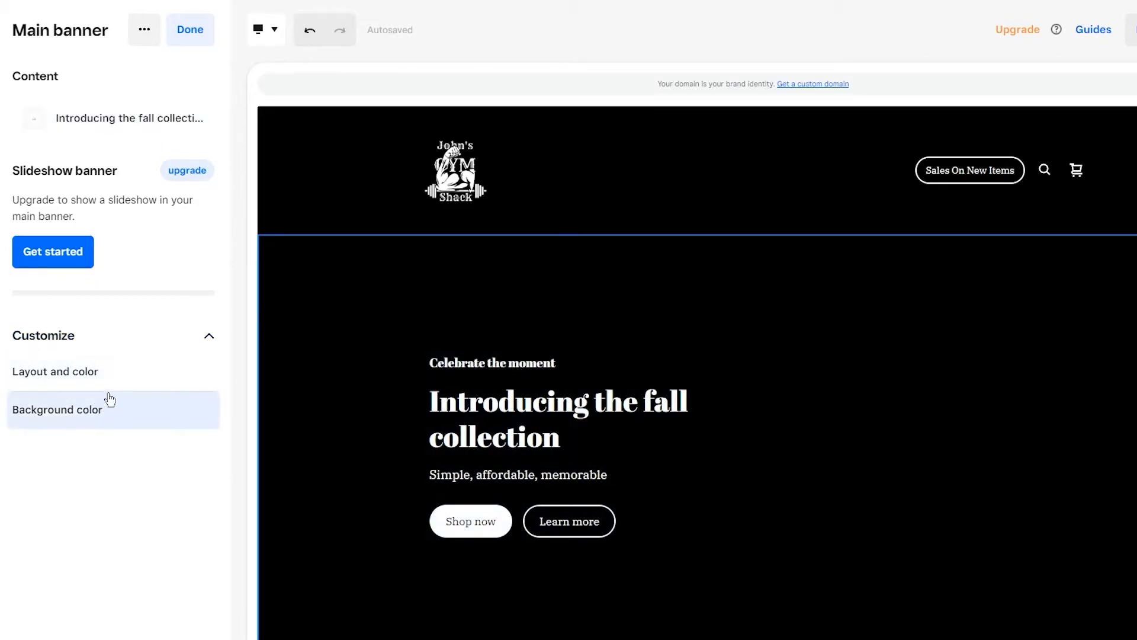
# Close the Main banner and review the 'Stay in the Loop' Email newsletter section
pyautogui.click(183, 28)
pyautogui.moveTo(118, 200)
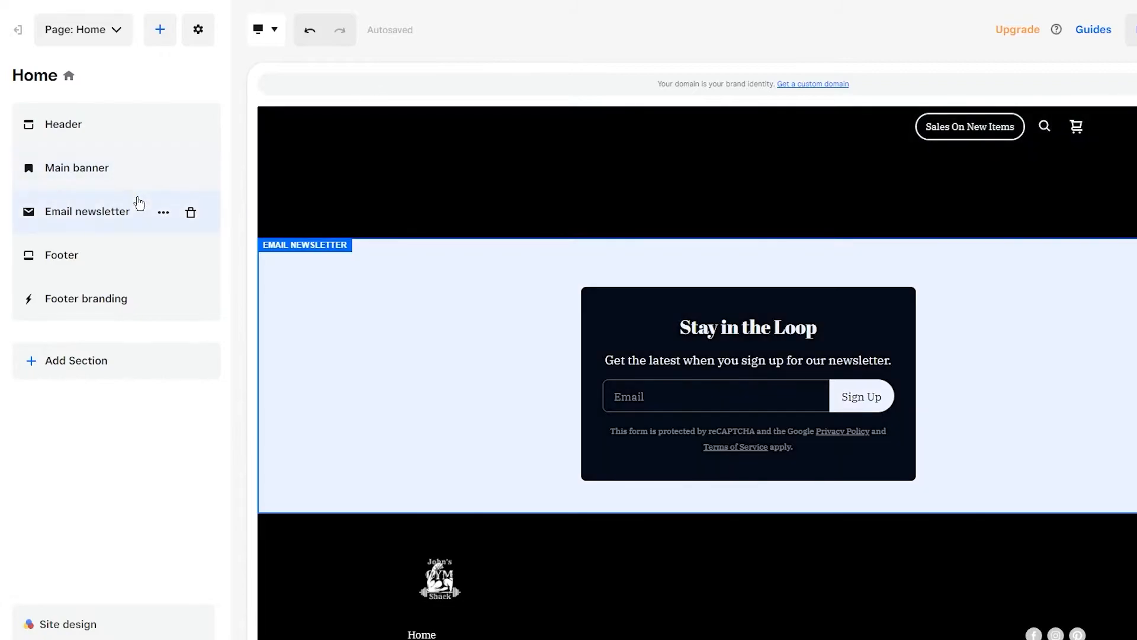
pyautogui.click(138, 202)
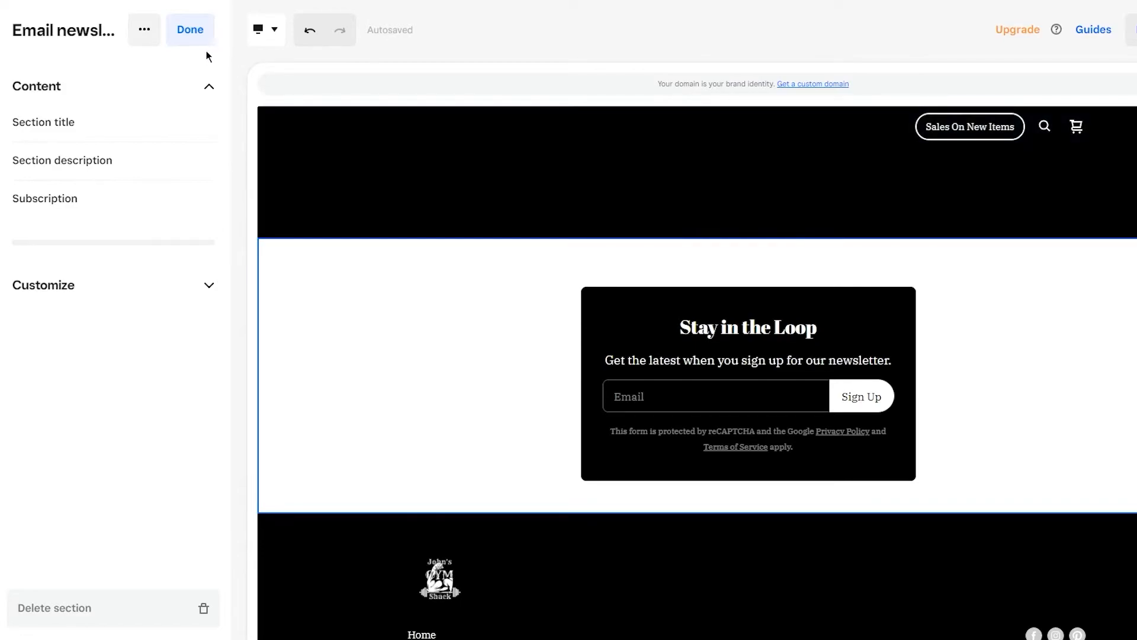
pyautogui.click(201, 45)
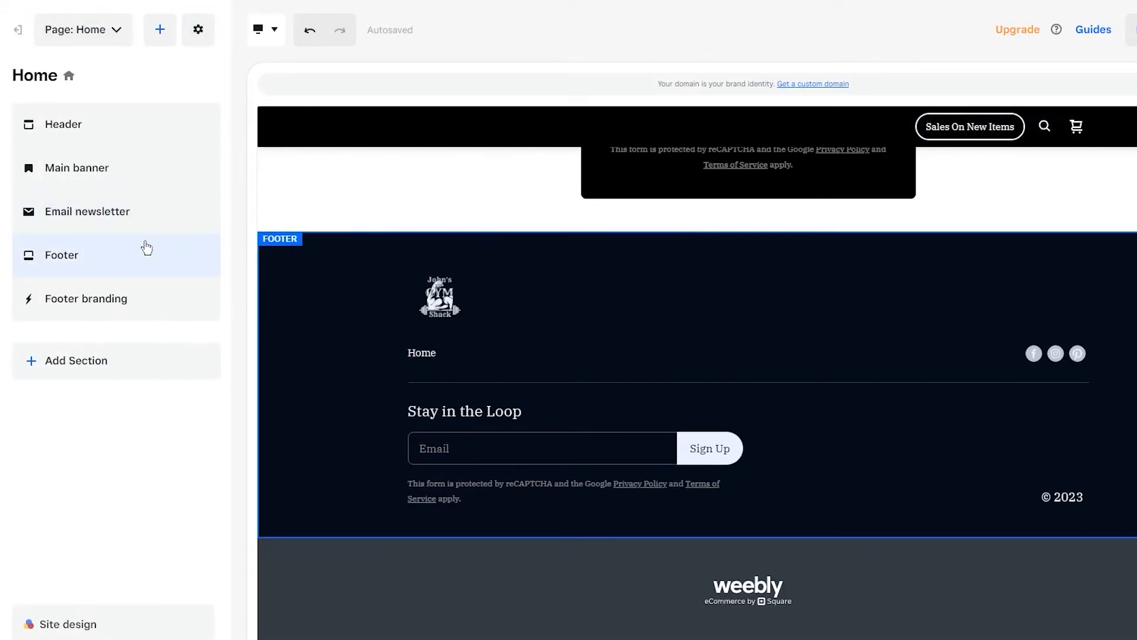
# Switch on Payment methods in the Footer so icons appear below the social icons
pyautogui.click(146, 247)
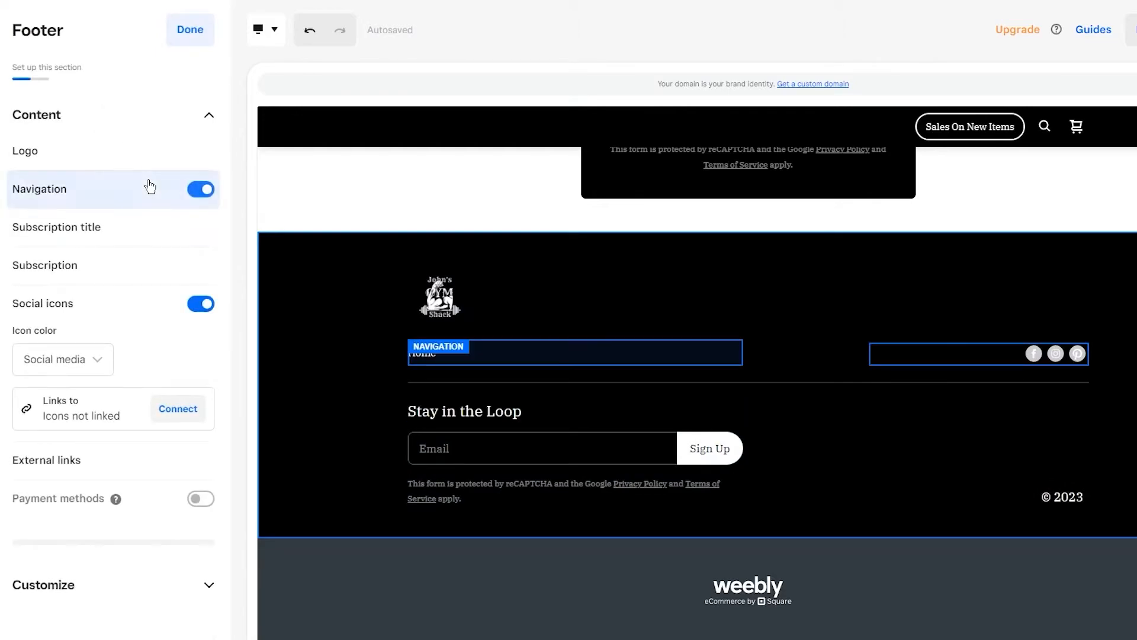
pyautogui.scroll(15, 492, 277)
pyautogui.scroll(-15, 549, 175)
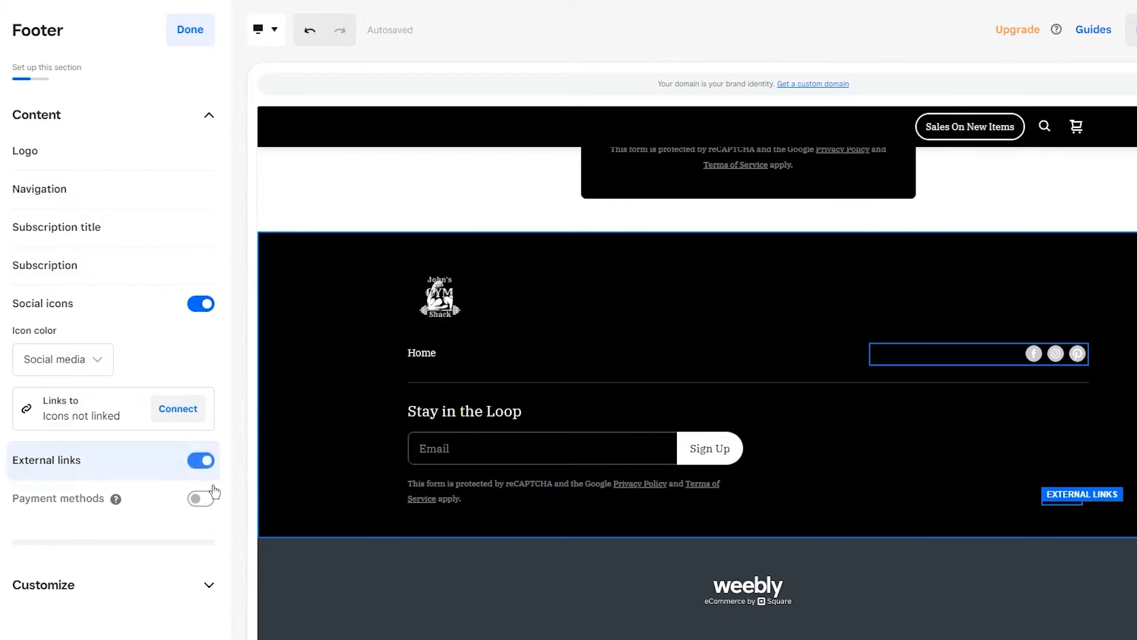
pyautogui.click(198, 382)
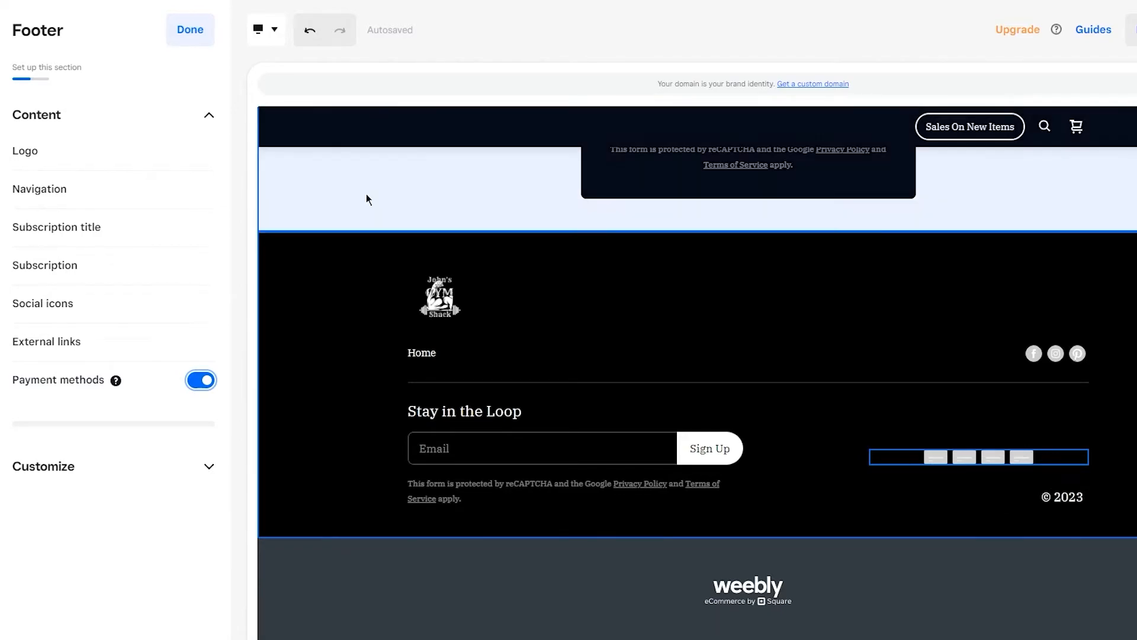
pyautogui.click(188, 30)
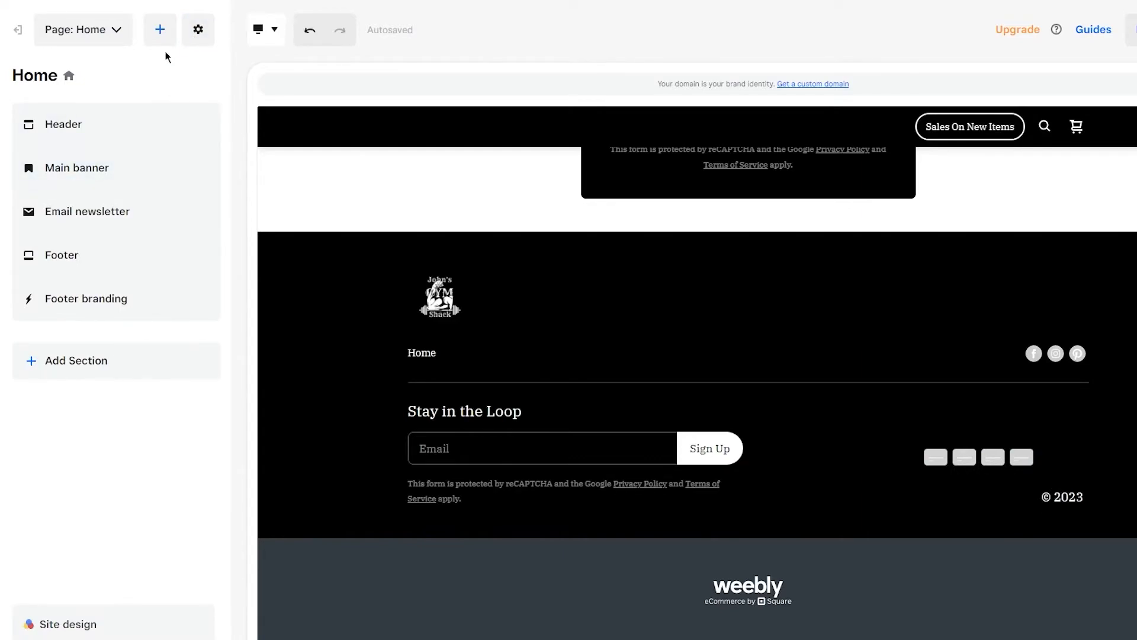
# Add a page from the Instagram template, with 'Add page to navigation' checked
pyautogui.click(161, 34)
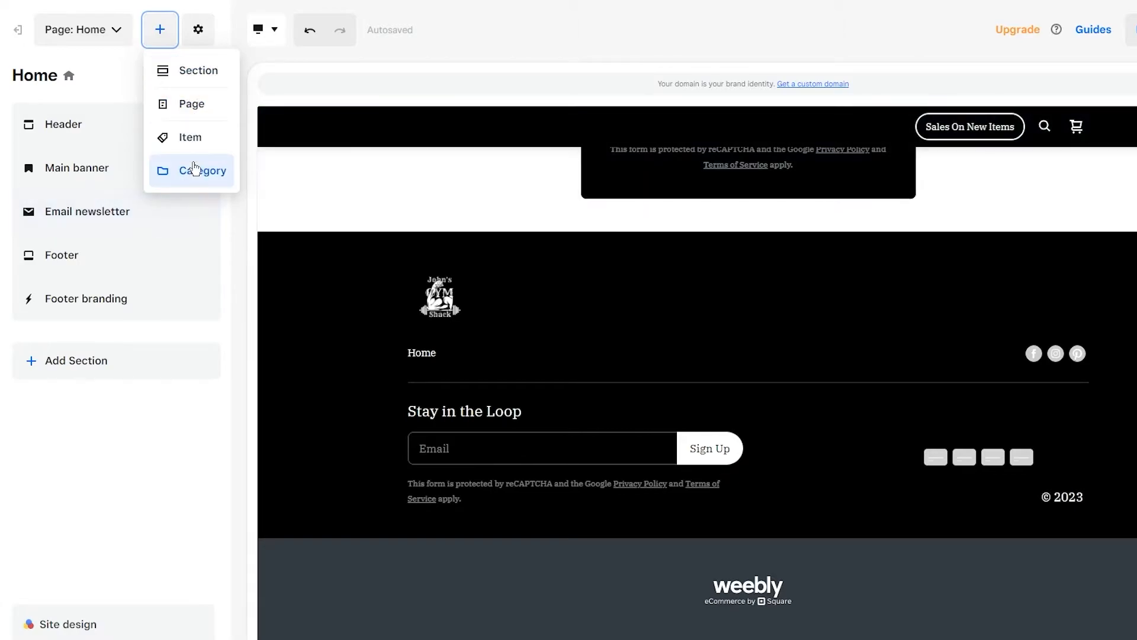
pyautogui.click(176, 110)
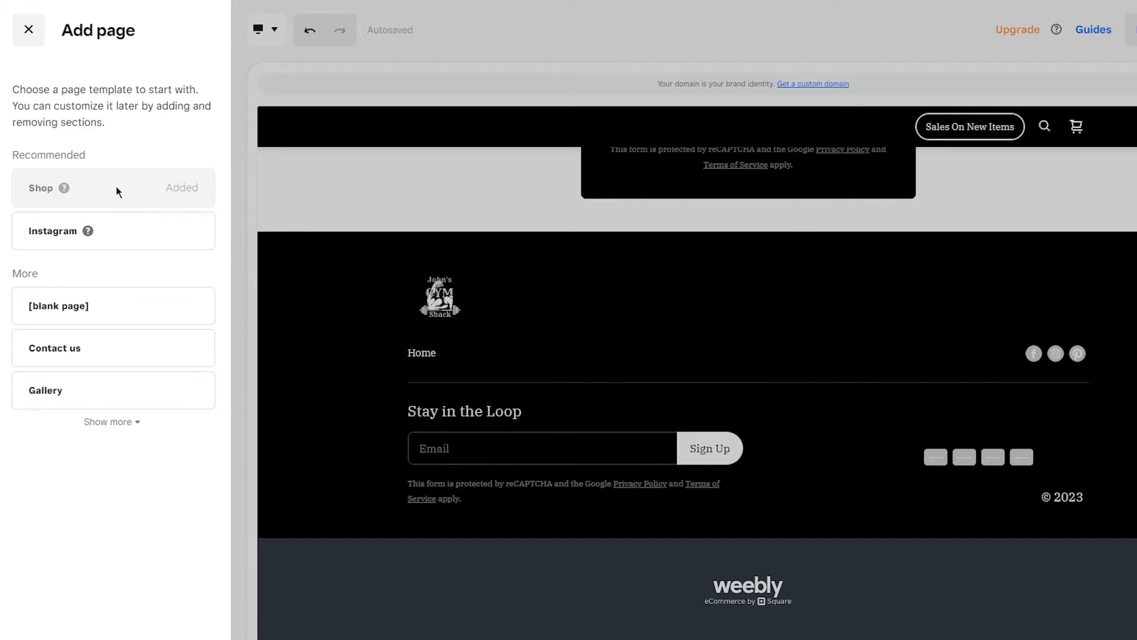
pyautogui.click(124, 231)
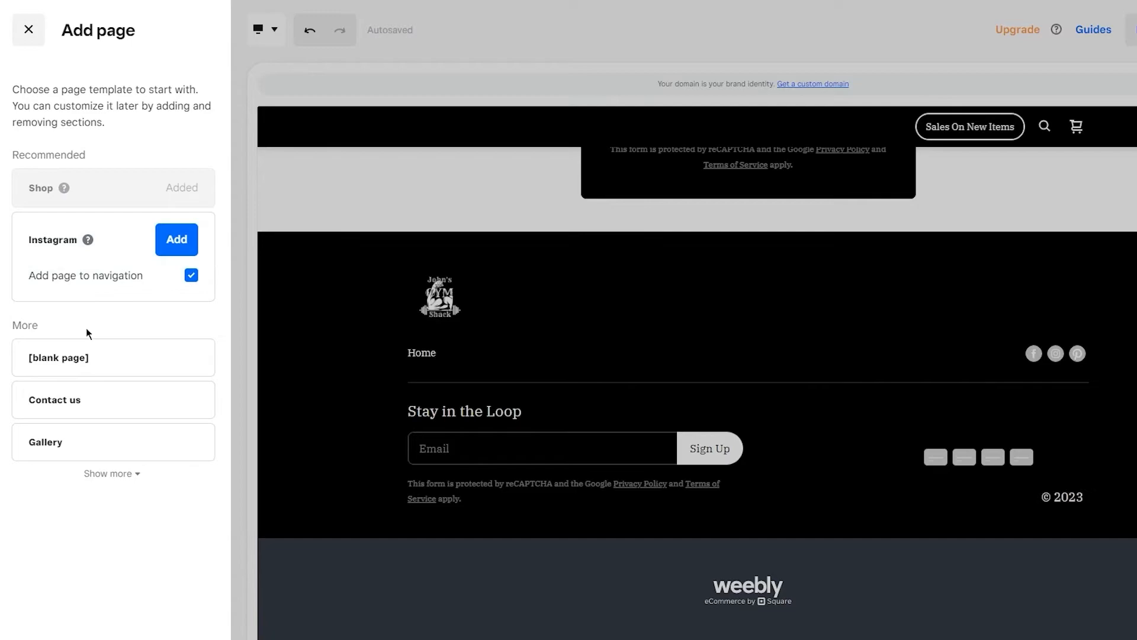
pyautogui.click(119, 366)
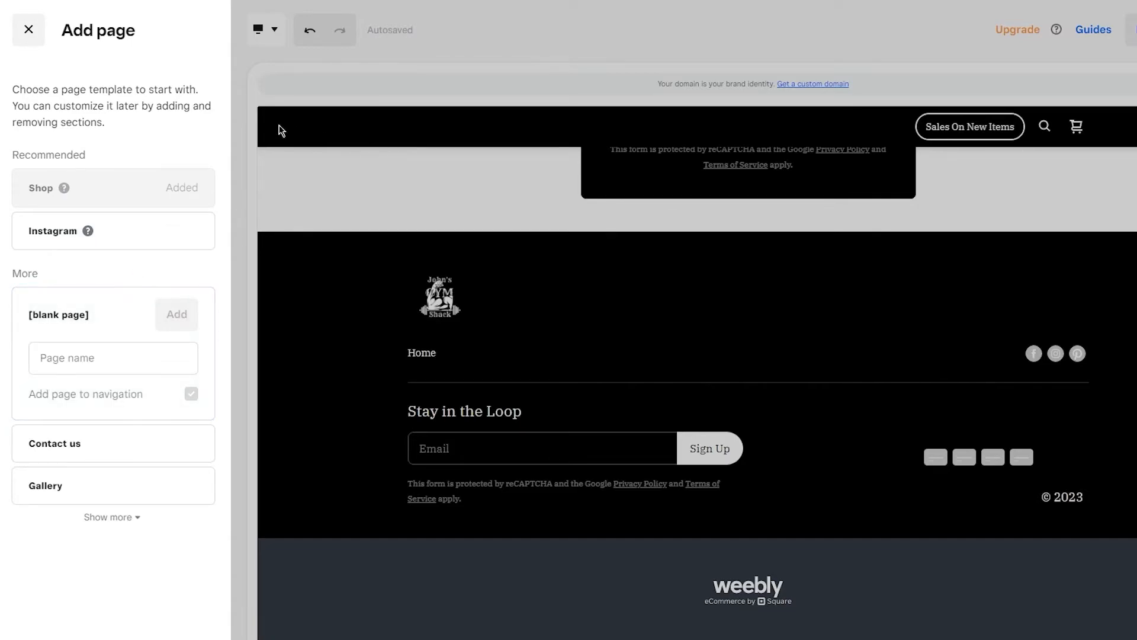
pyautogui.click(186, 234)
pyautogui.click(186, 236)
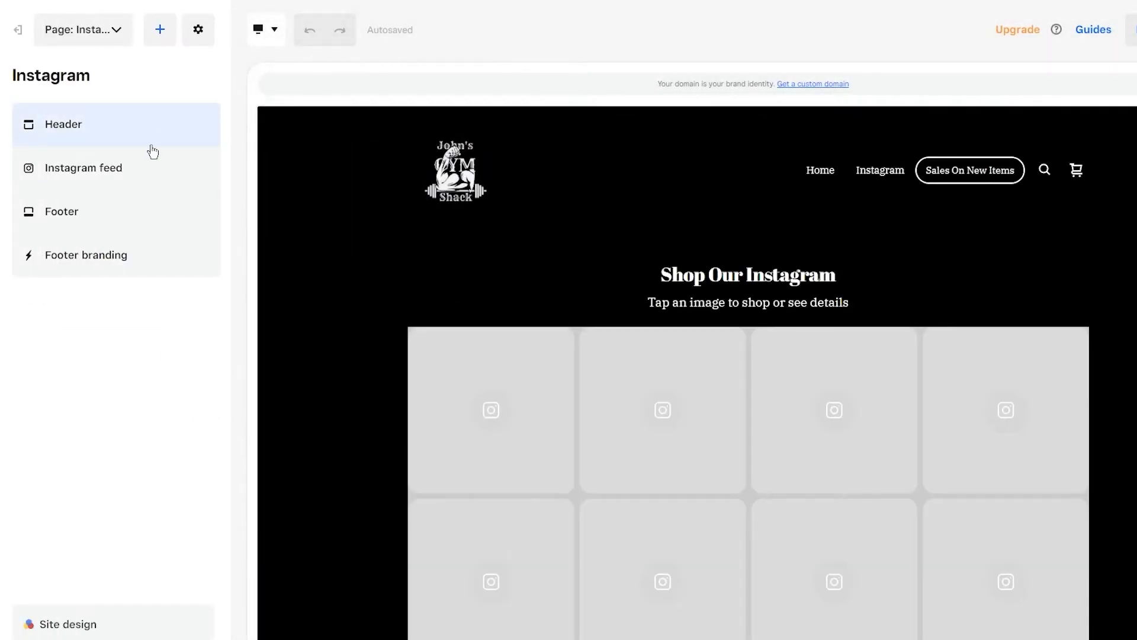
# Scroll through the new Instagram page preview and open its Instagram feed section setup
pyautogui.scroll(-4, 574, 375)
pyautogui.scroll(1, 573, 375)
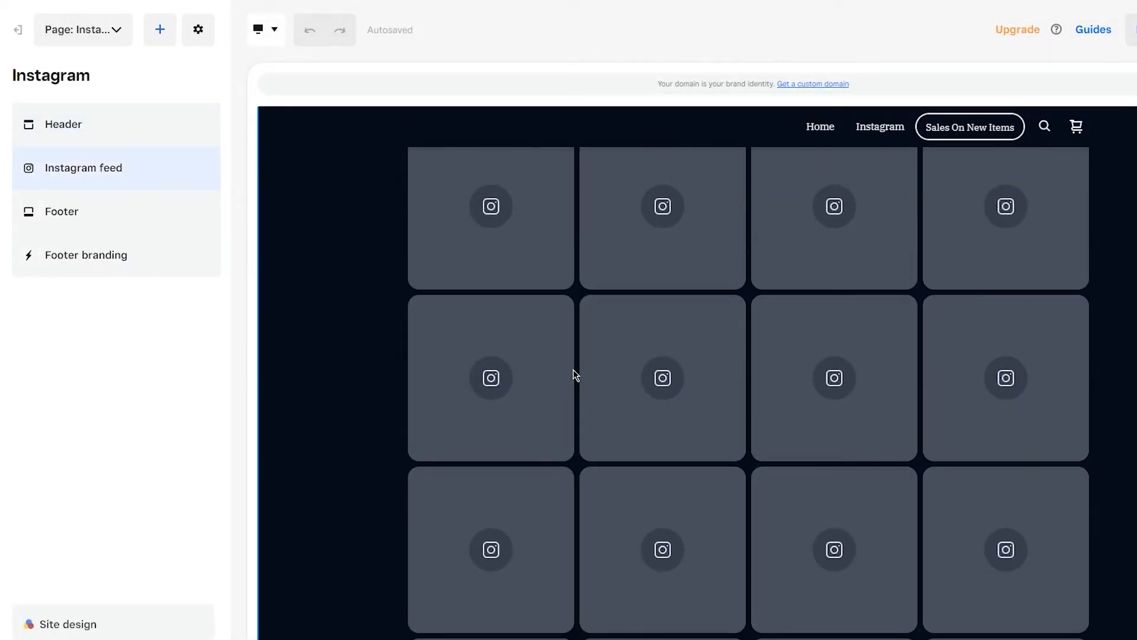
pyautogui.scroll(-3, 584, 286)
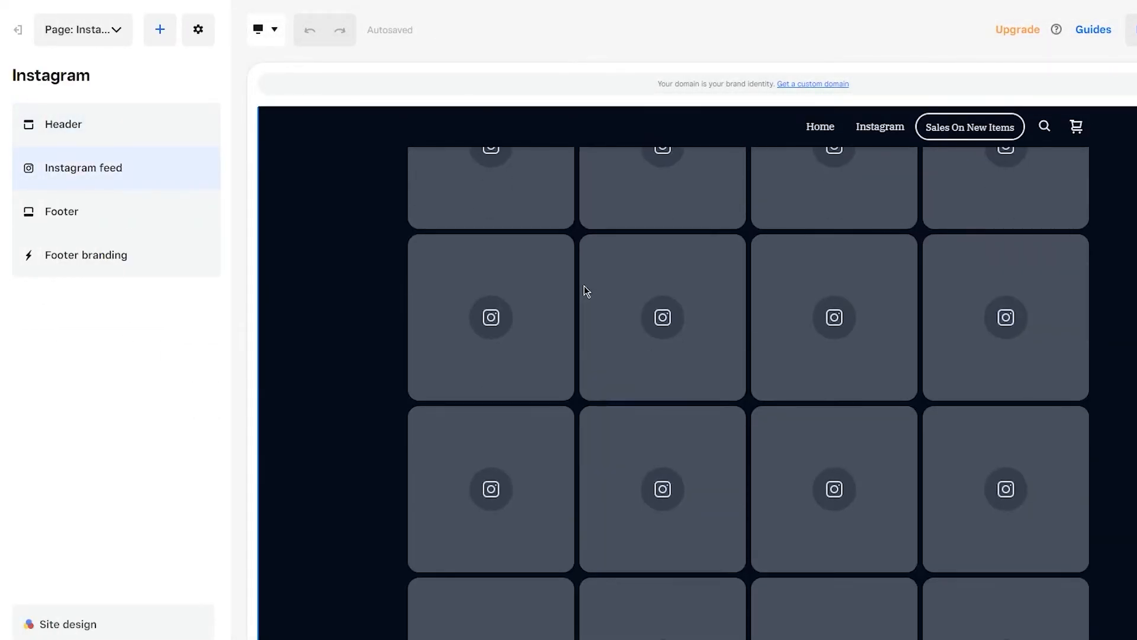
pyautogui.scroll(5, 584, 286)
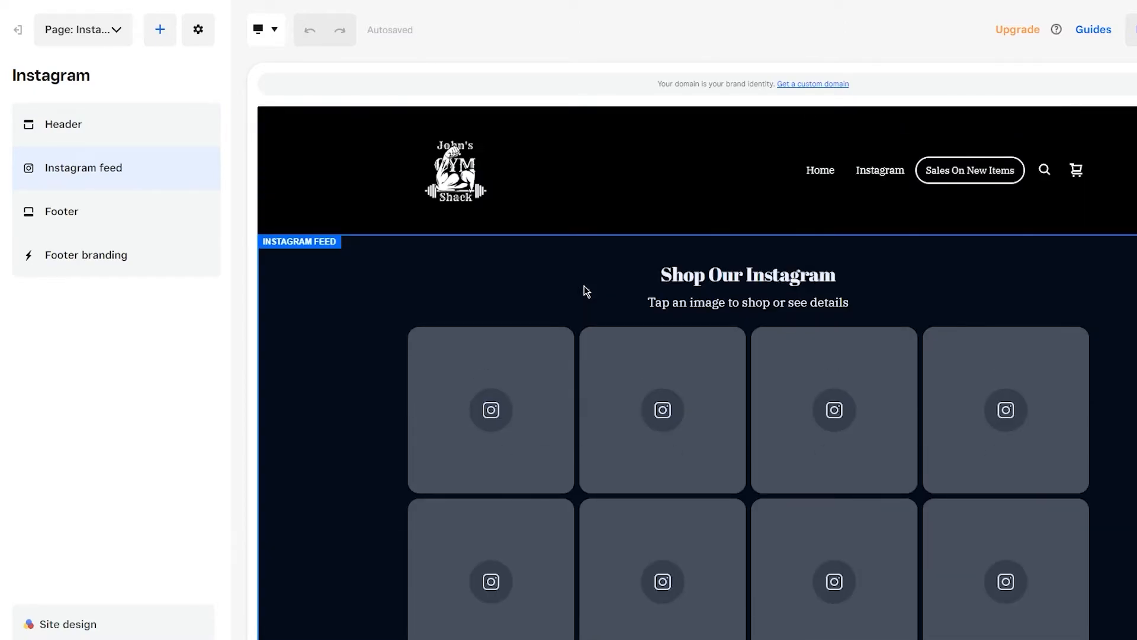
pyautogui.scroll(-1, 584, 286)
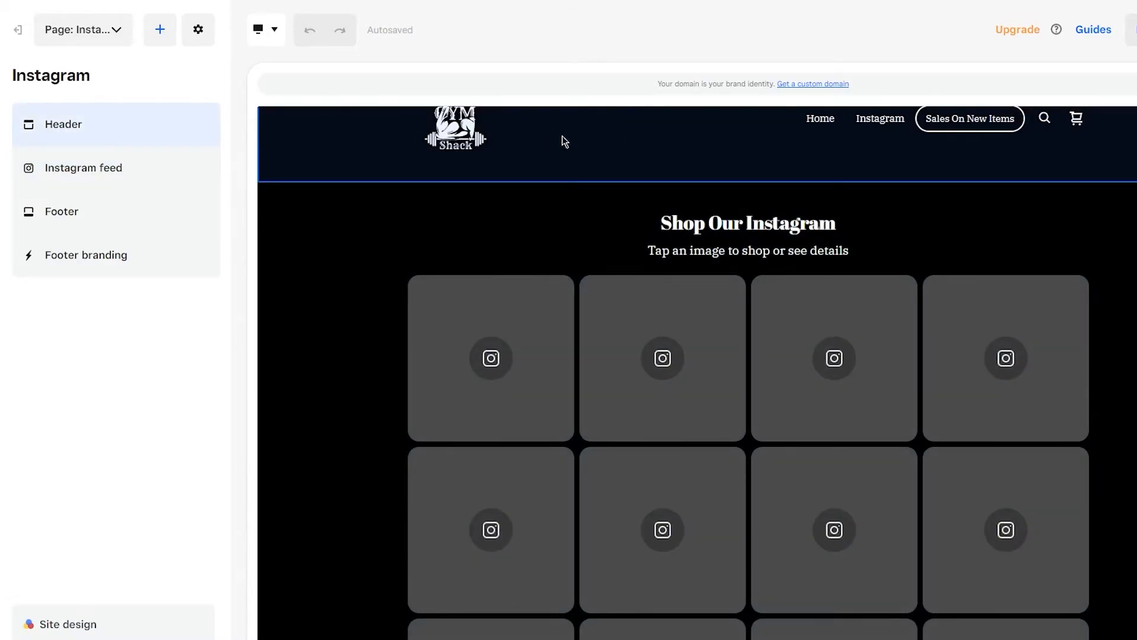
pyautogui.scroll(-5, 520, 215)
pyautogui.scroll(6, 520, 215)
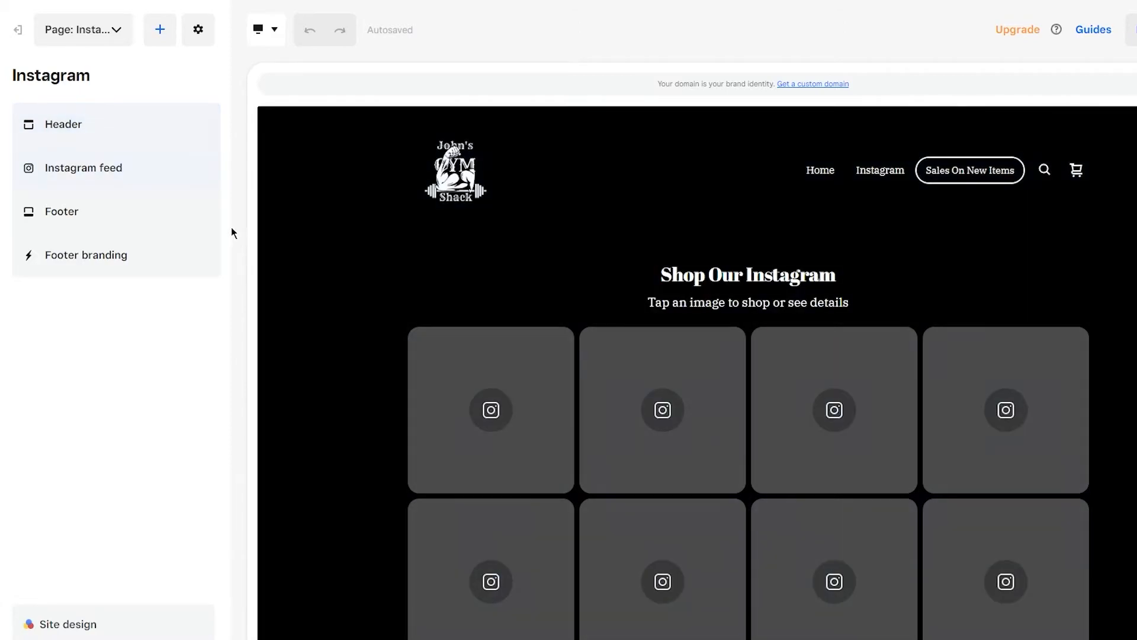
pyautogui.click(144, 176)
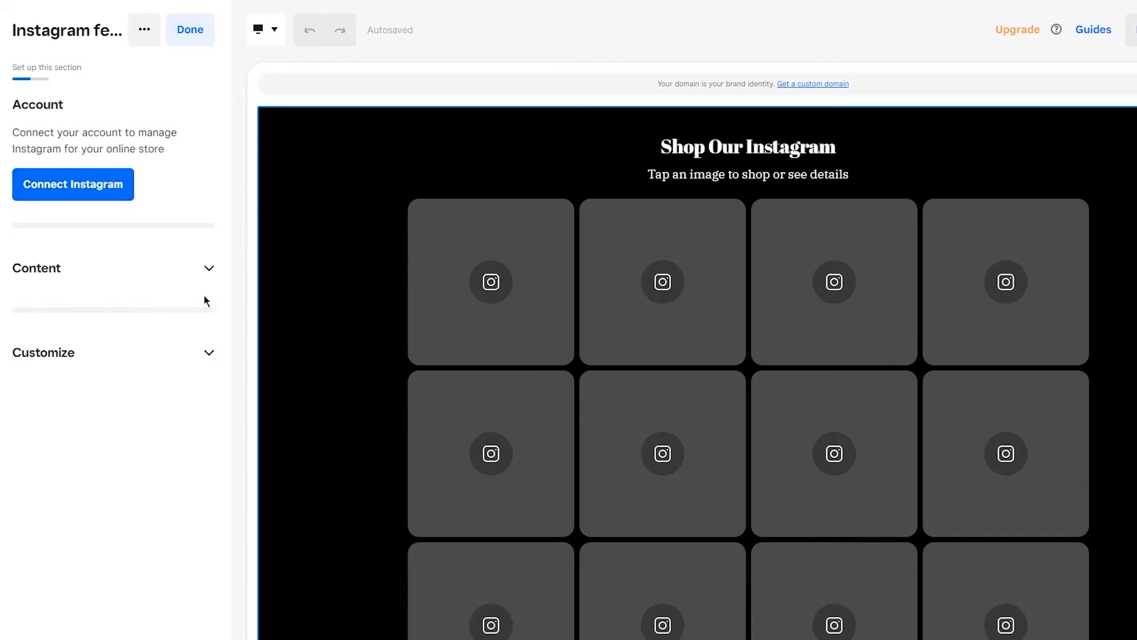
# Review the Instagram feed's Content and Customize options, then close the feed settings
pyautogui.click(209, 260)
pyautogui.click(216, 354)
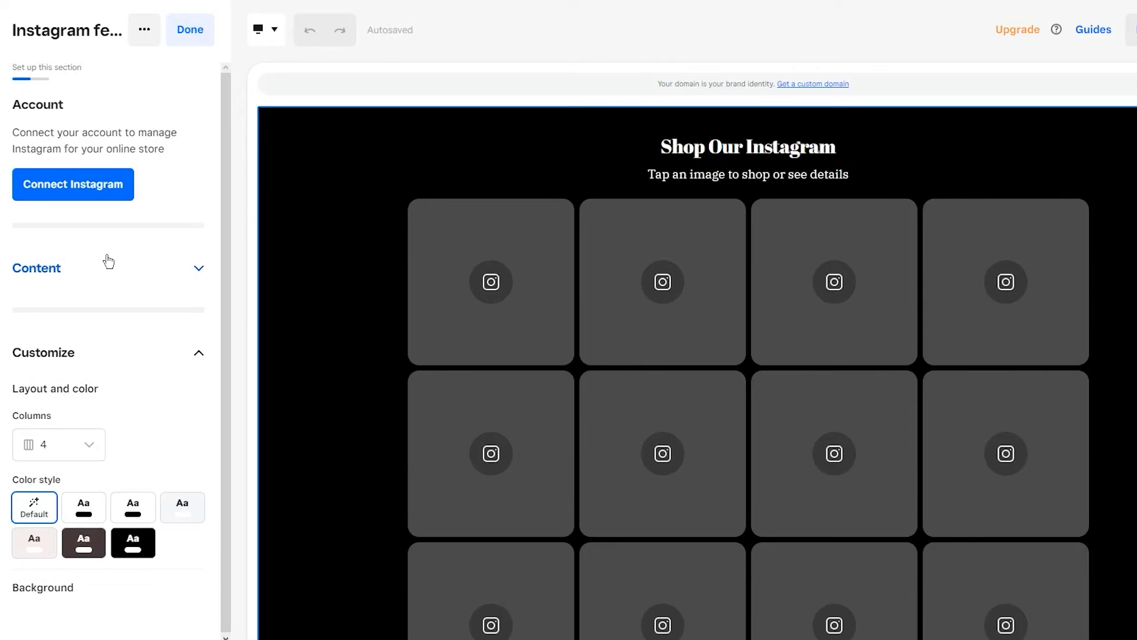
pyautogui.click(192, 30)
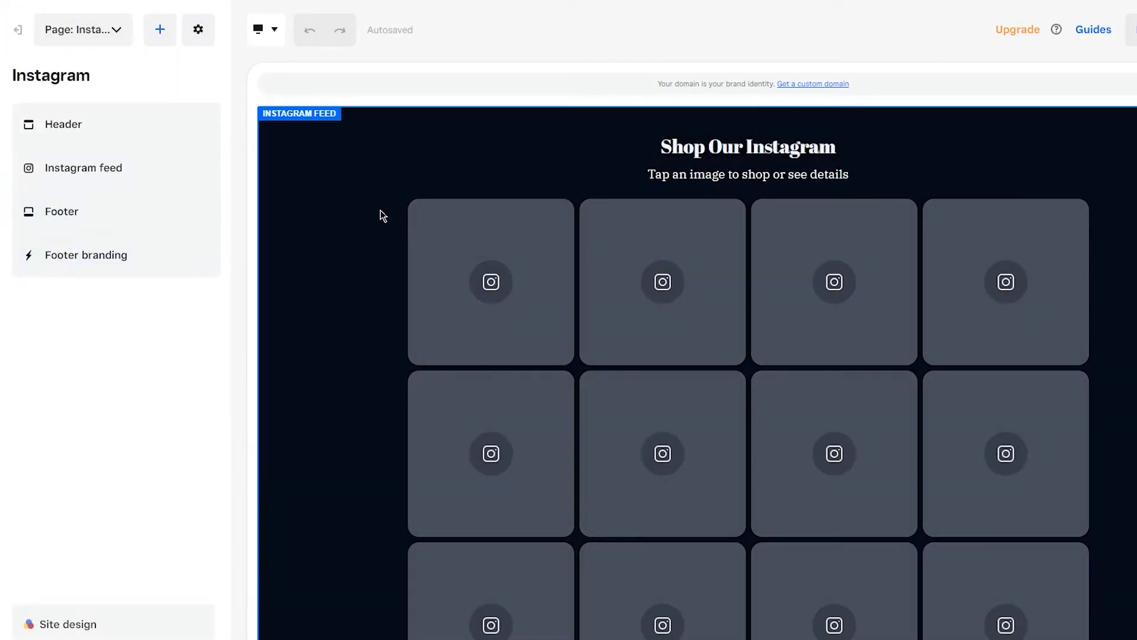
# Jump to the footer, then look over the header's settings and close them
pyautogui.click(140, 211)
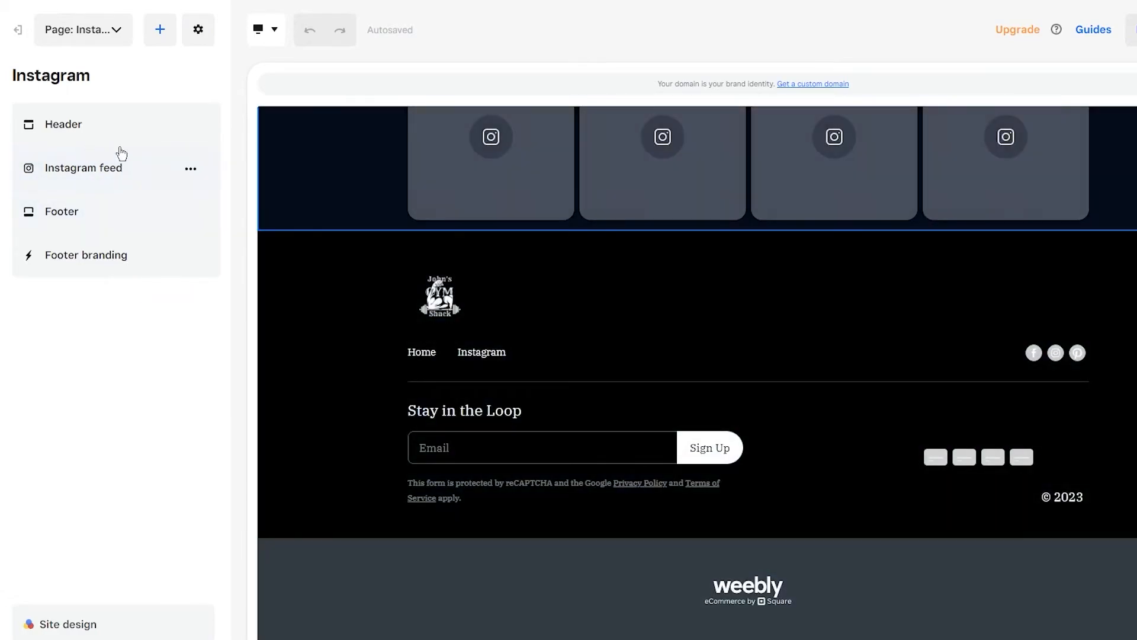
pyautogui.scroll(6, 445, 298)
pyautogui.scroll(2, 446, 298)
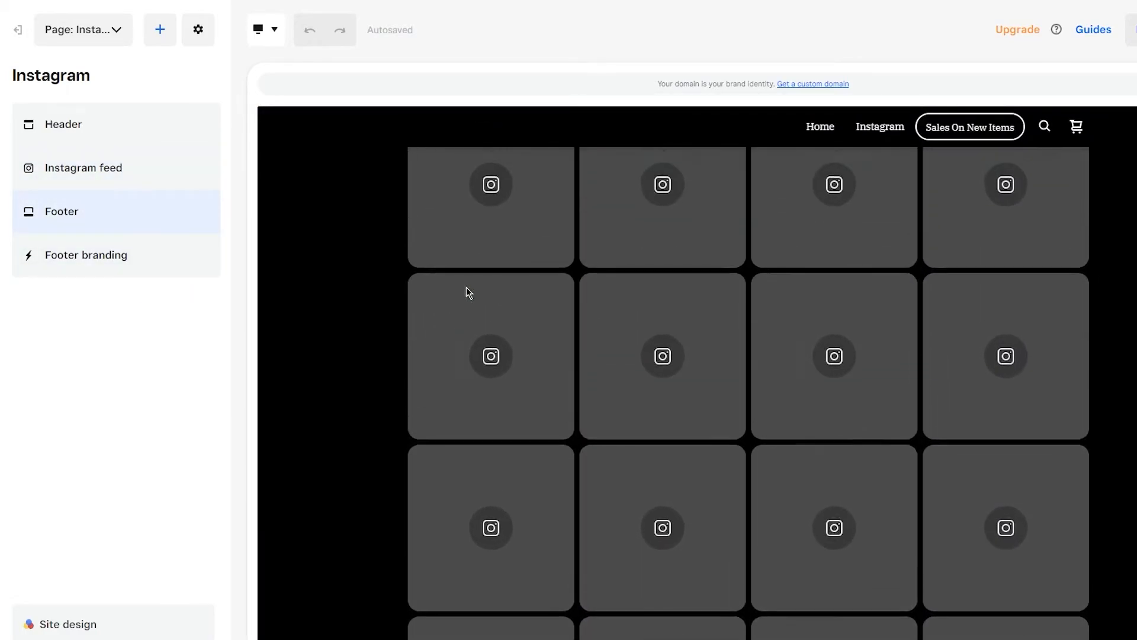
pyautogui.scroll(1, 872, 143)
pyautogui.scroll(-3, 955, 303)
pyautogui.scroll(3, 955, 302)
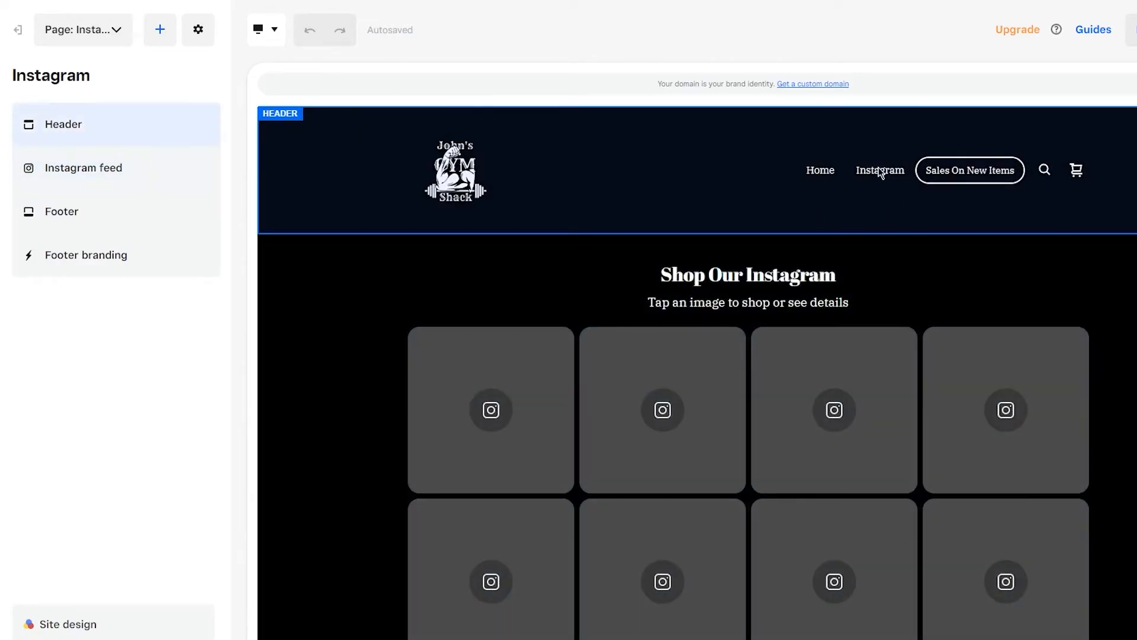
pyautogui.click(876, 167)
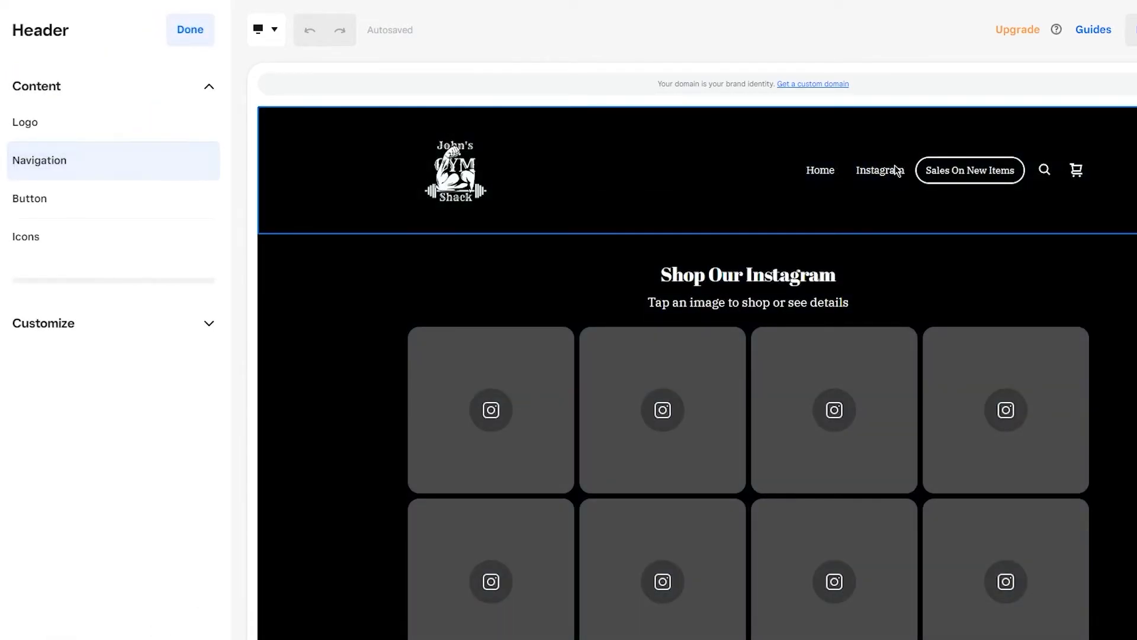
pyautogui.click(191, 29)
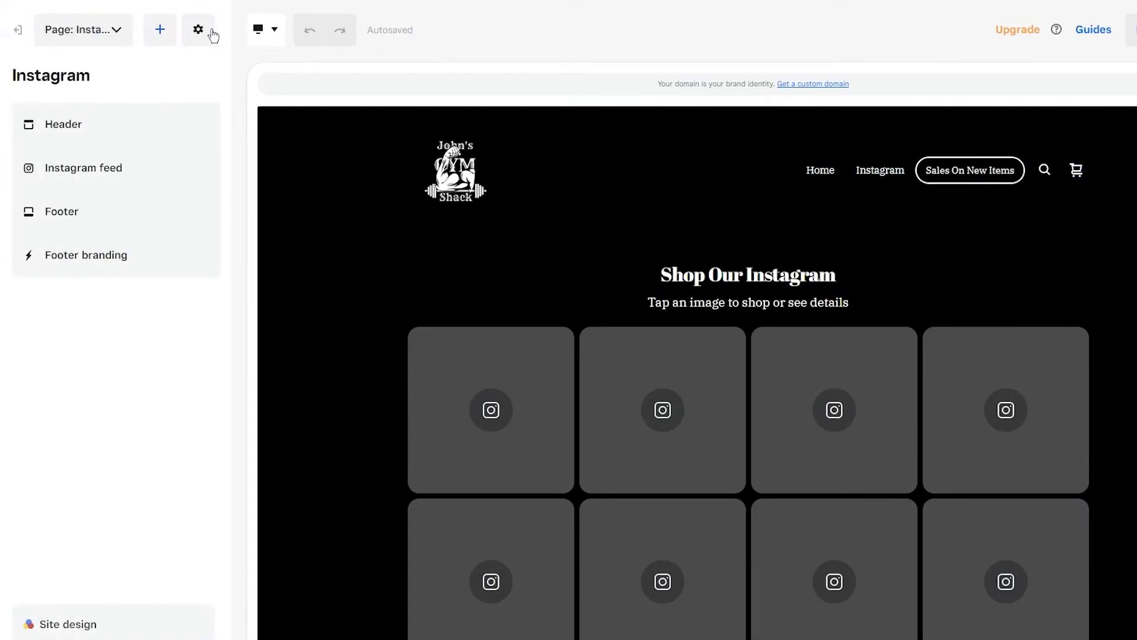
# Switch to the Shop All category page and scroll through its sections
pyautogui.click(92, 26)
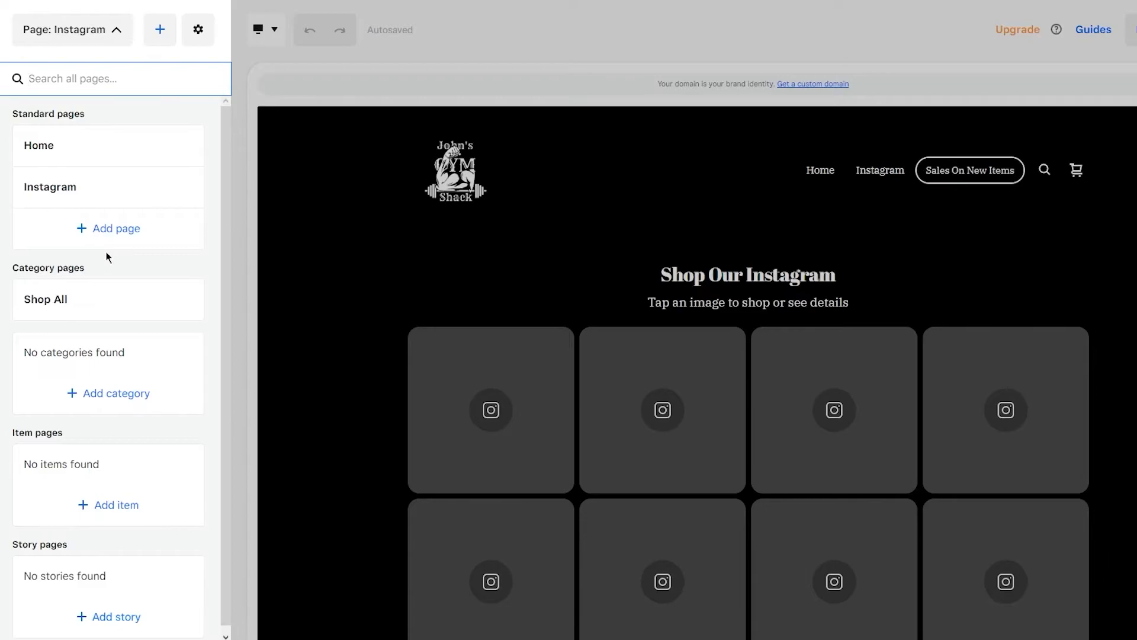
pyautogui.click(80, 300)
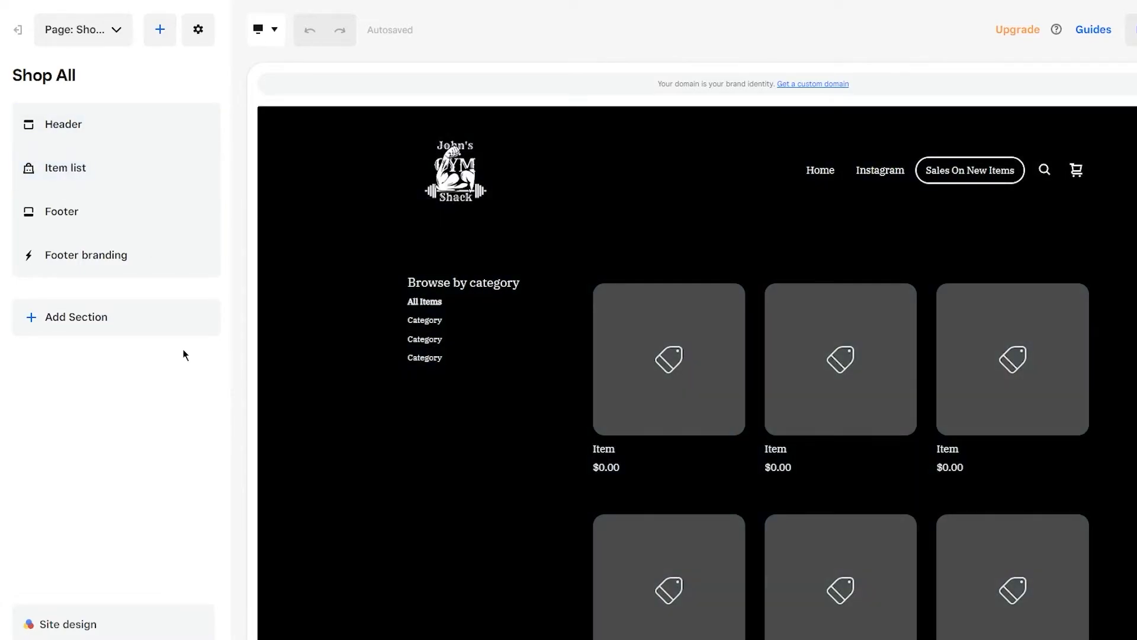
pyautogui.scroll(-5, 485, 456)
pyautogui.scroll(5, 486, 456)
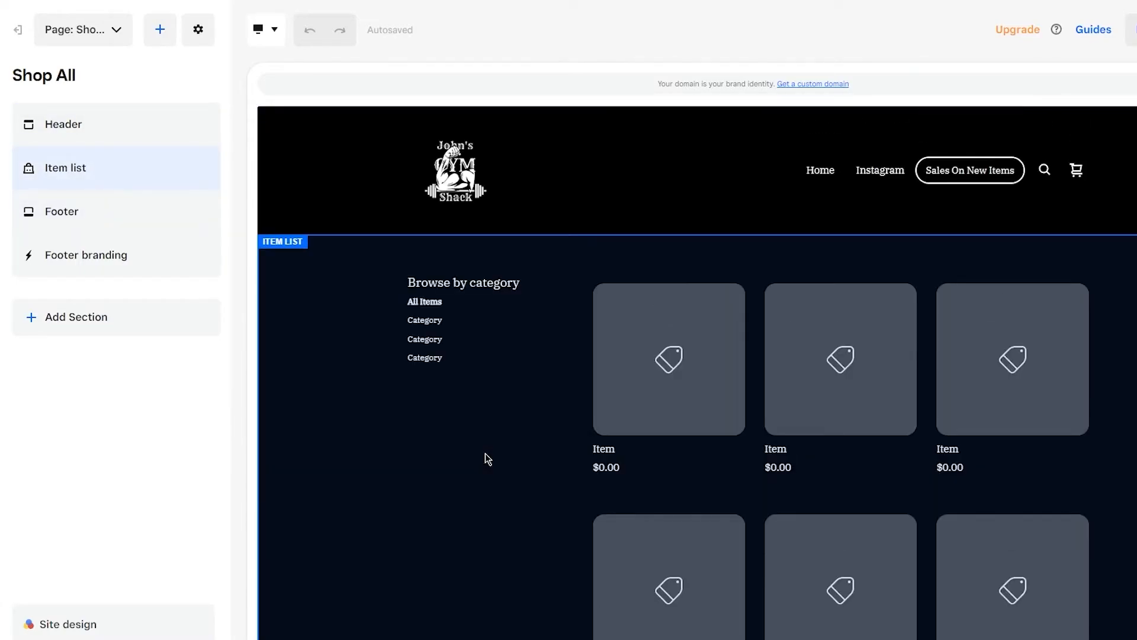
pyautogui.scroll(-5, 486, 453)
pyautogui.scroll(5, 486, 453)
pyautogui.scroll(-5, 477, 457)
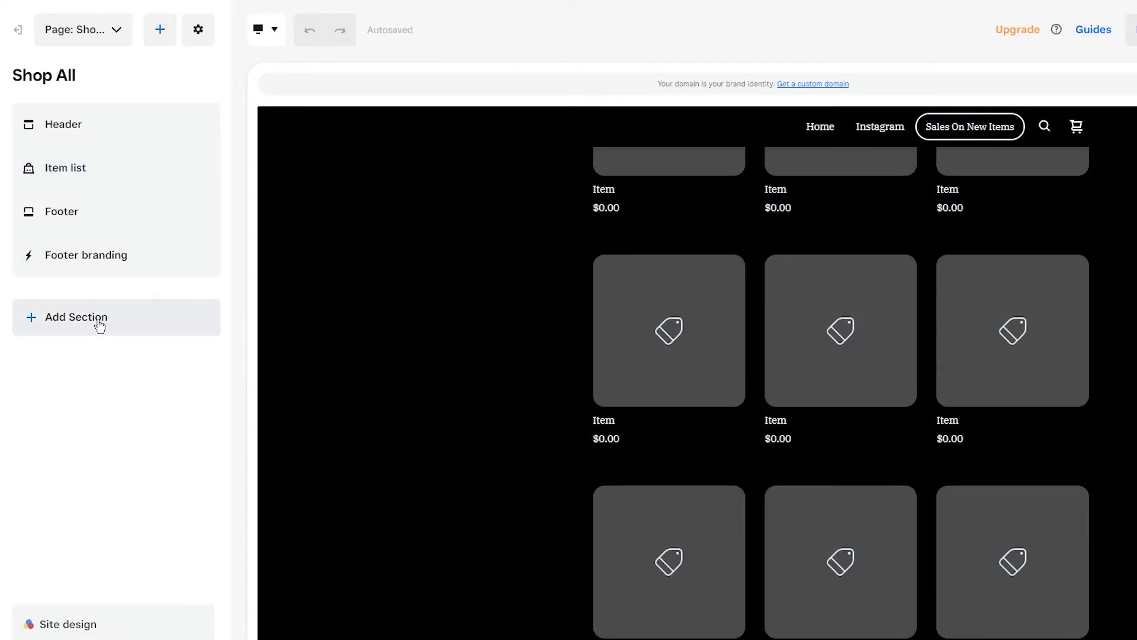
# Add a Text and image section using the layout with a wide image above the text
pyautogui.click(99, 323)
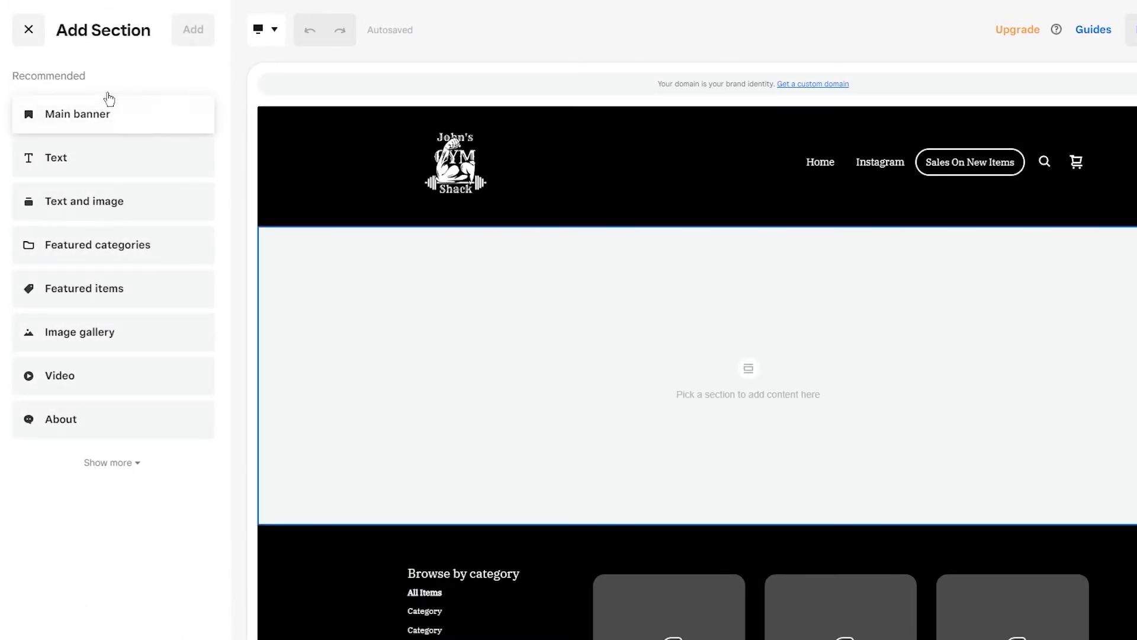
pyautogui.scroll(1, 312, 234)
pyautogui.scroll(-6, 312, 234)
pyautogui.scroll(7, 312, 234)
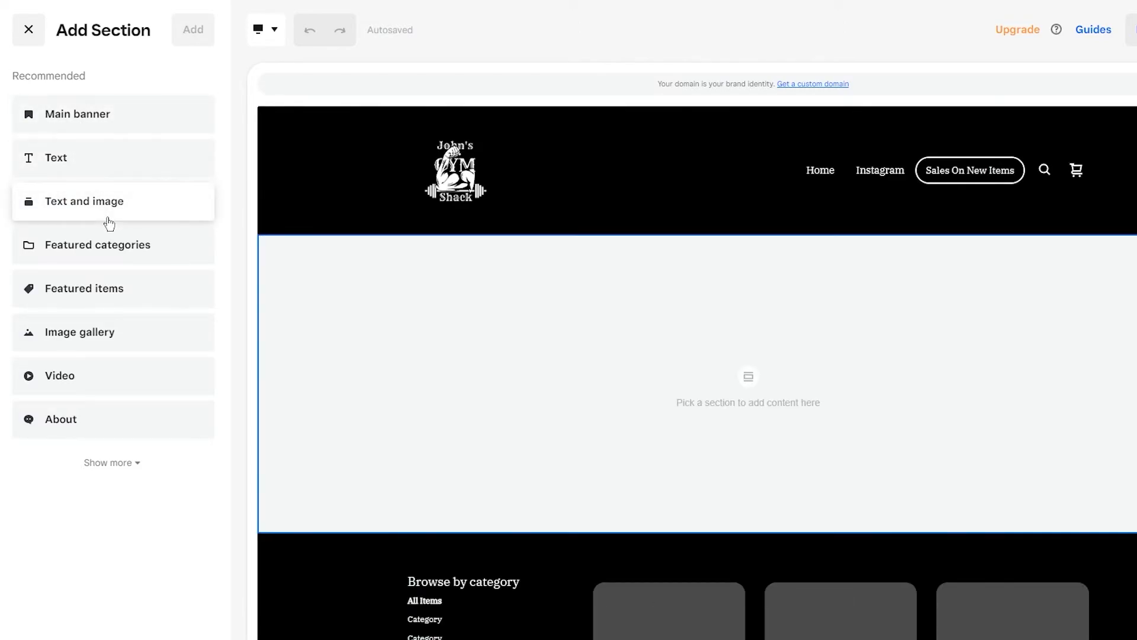
pyautogui.click(133, 218)
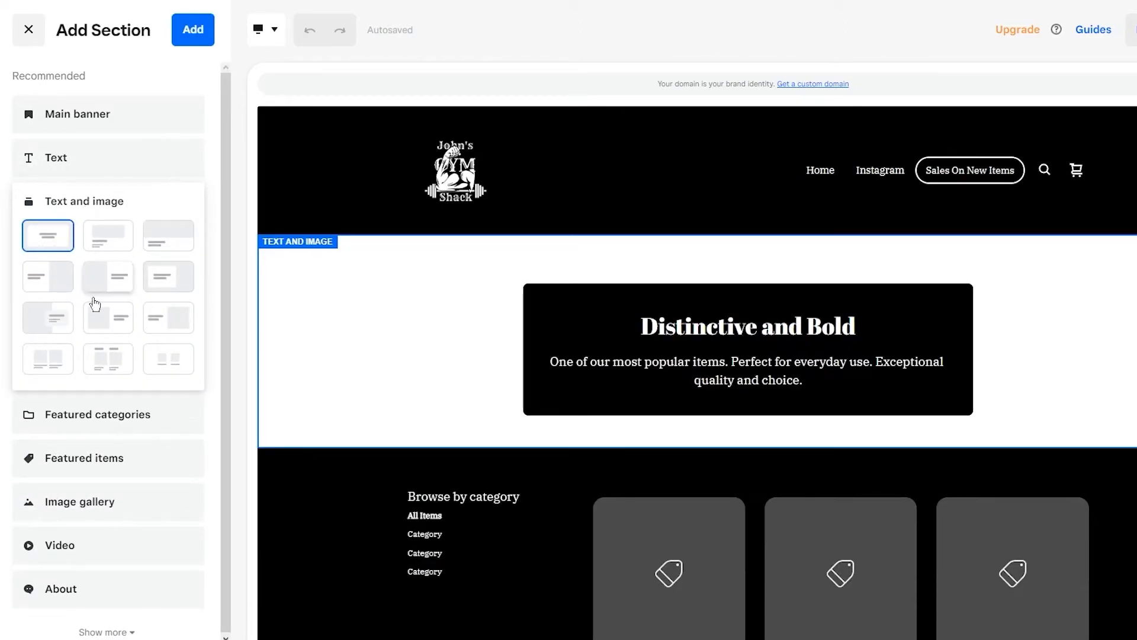
pyautogui.click(165, 230)
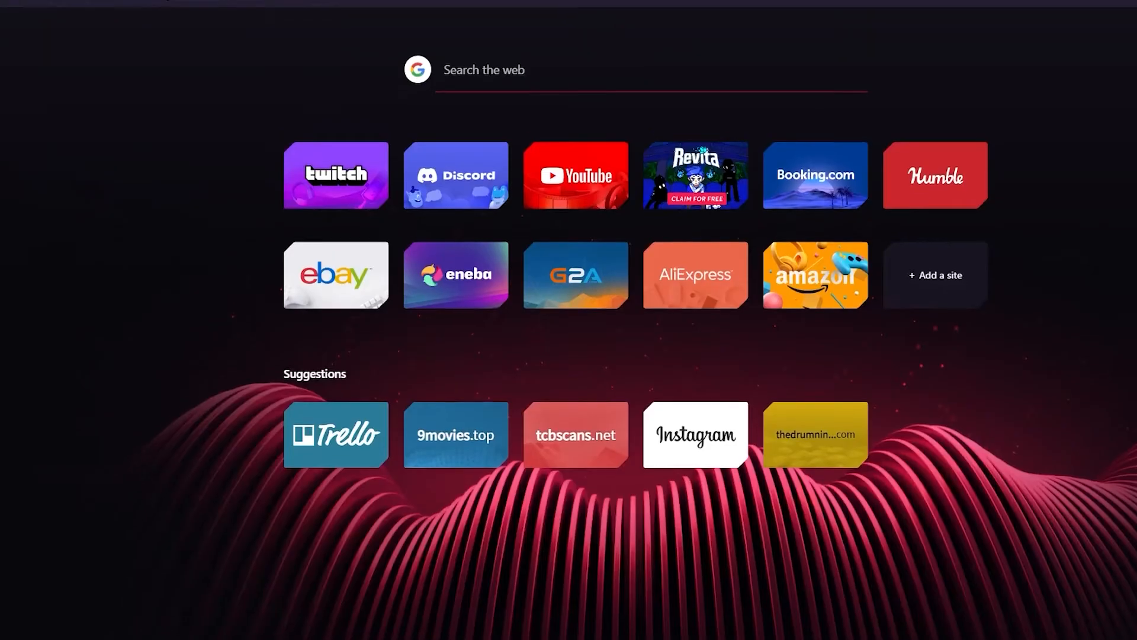
# Go to Pexels, search for 'gym' and download the barbell workout photo
pyautogui.write('pexels')
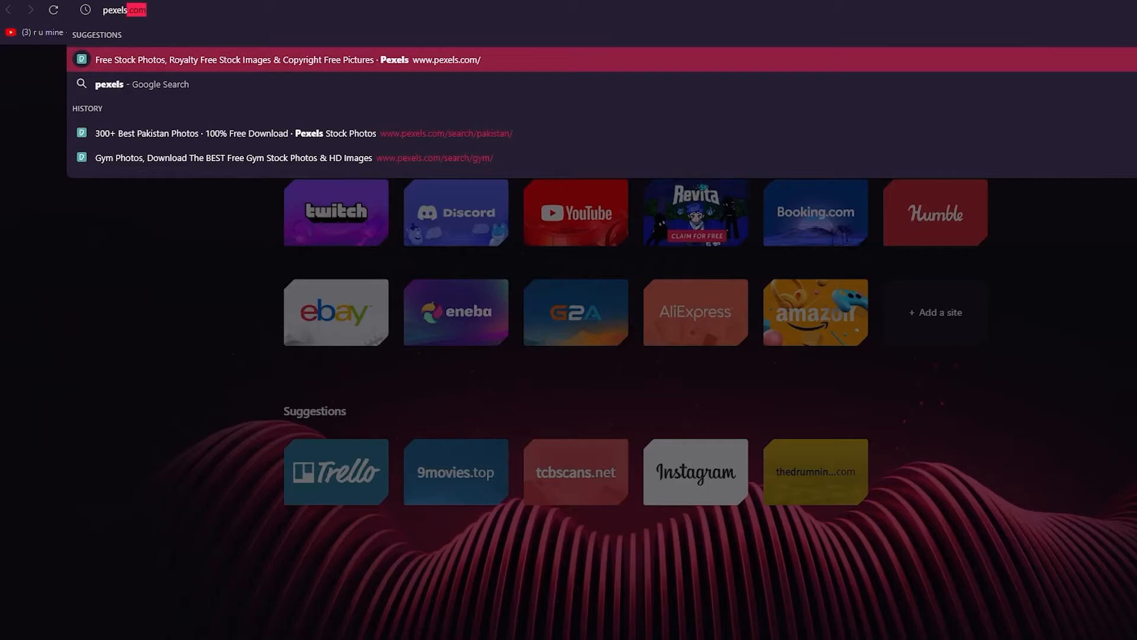
pyautogui.press('Return')
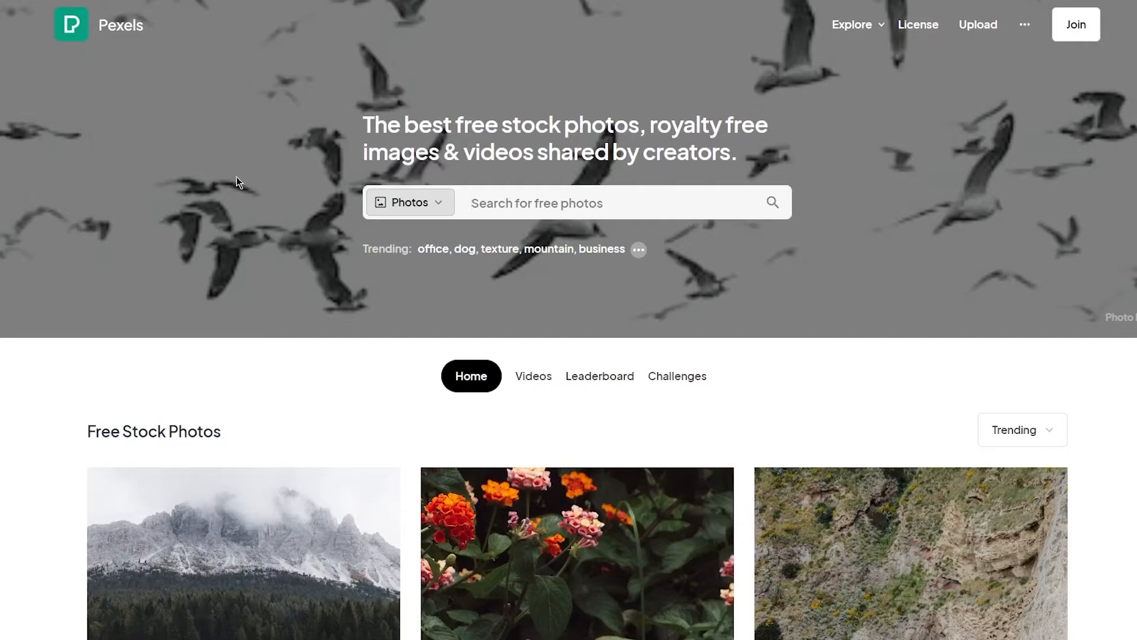
pyautogui.click(531, 204)
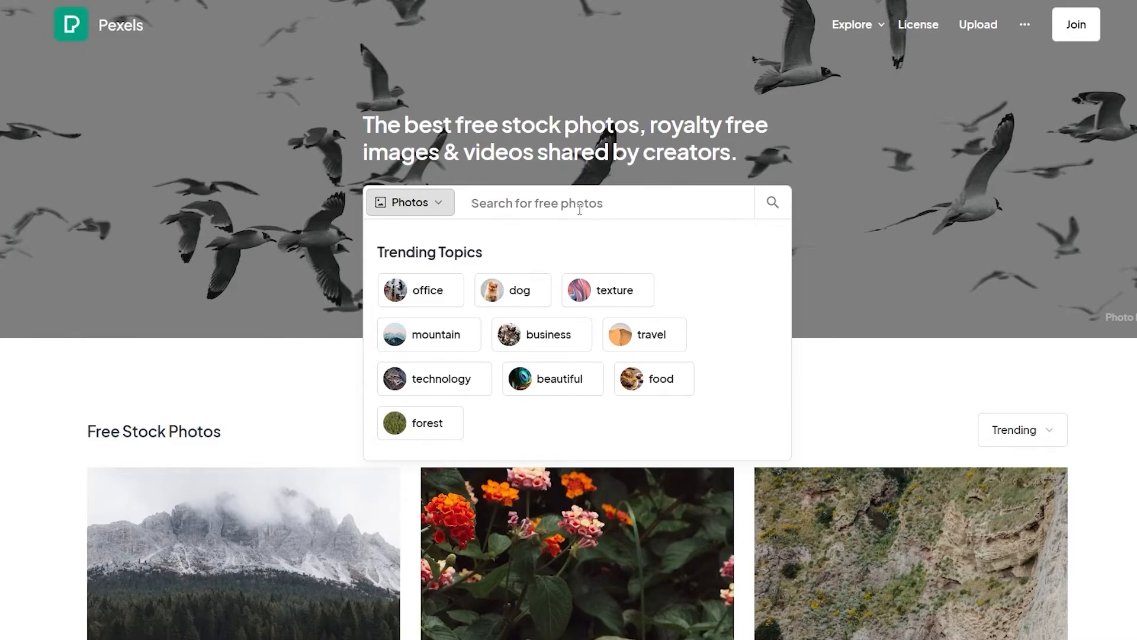
pyautogui.write('gym')
pyautogui.press('Return')
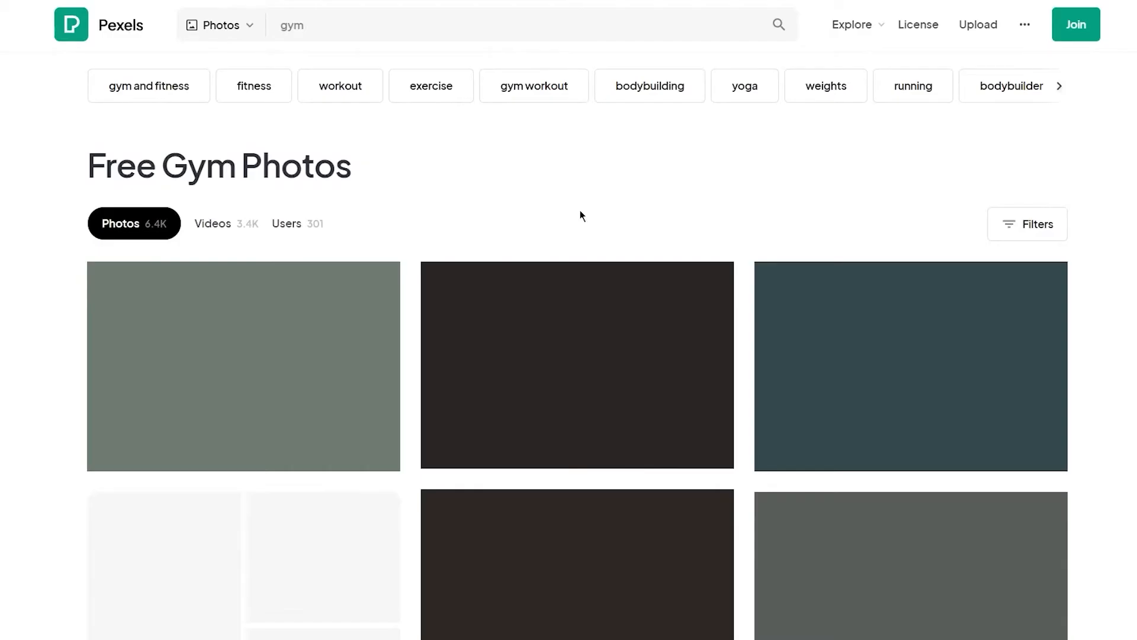
pyautogui.scroll(-3, 621, 252)
pyautogui.click(1043, 300)
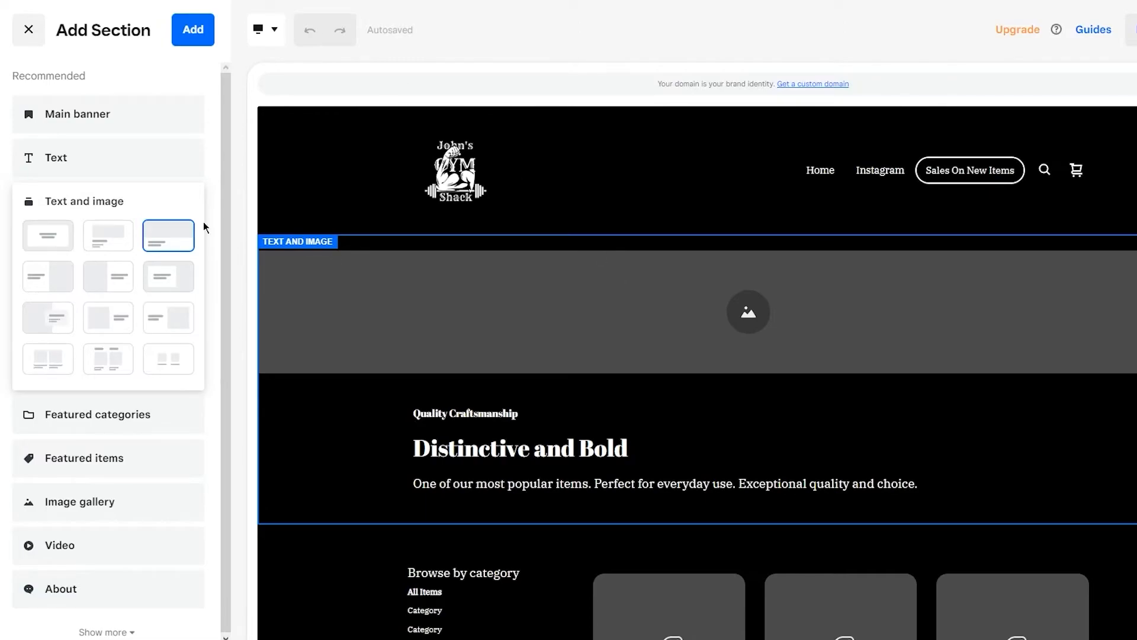
# Upload the downloaded Pexels barbell photo and apply it as the section's wide image
pyautogui.click(748, 299)
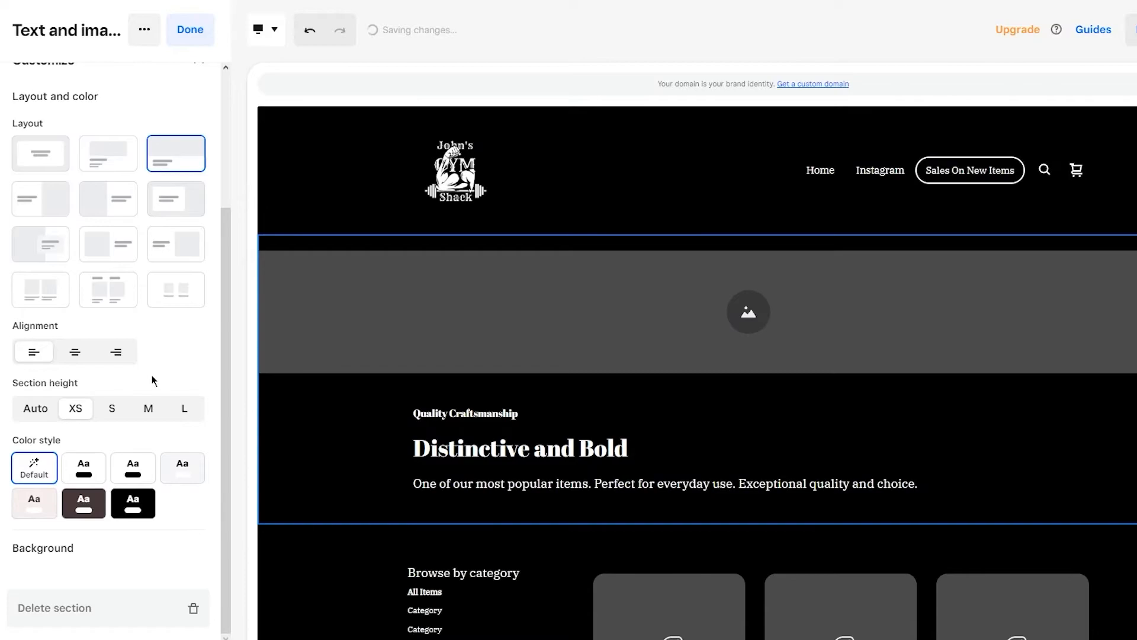
pyautogui.click(771, 321)
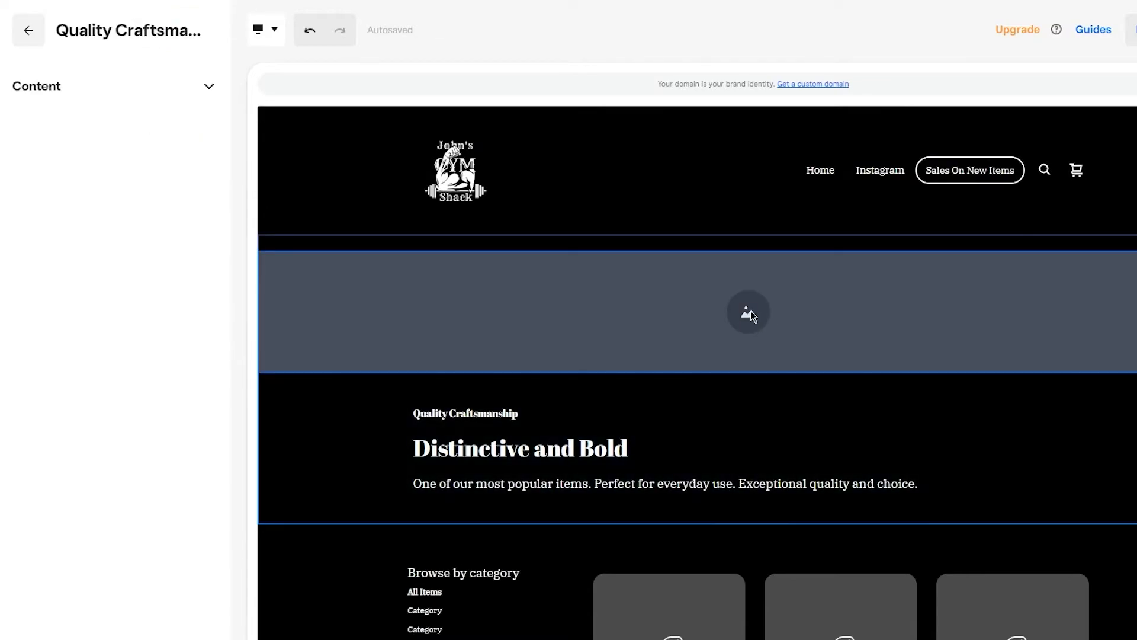
pyautogui.click(175, 169)
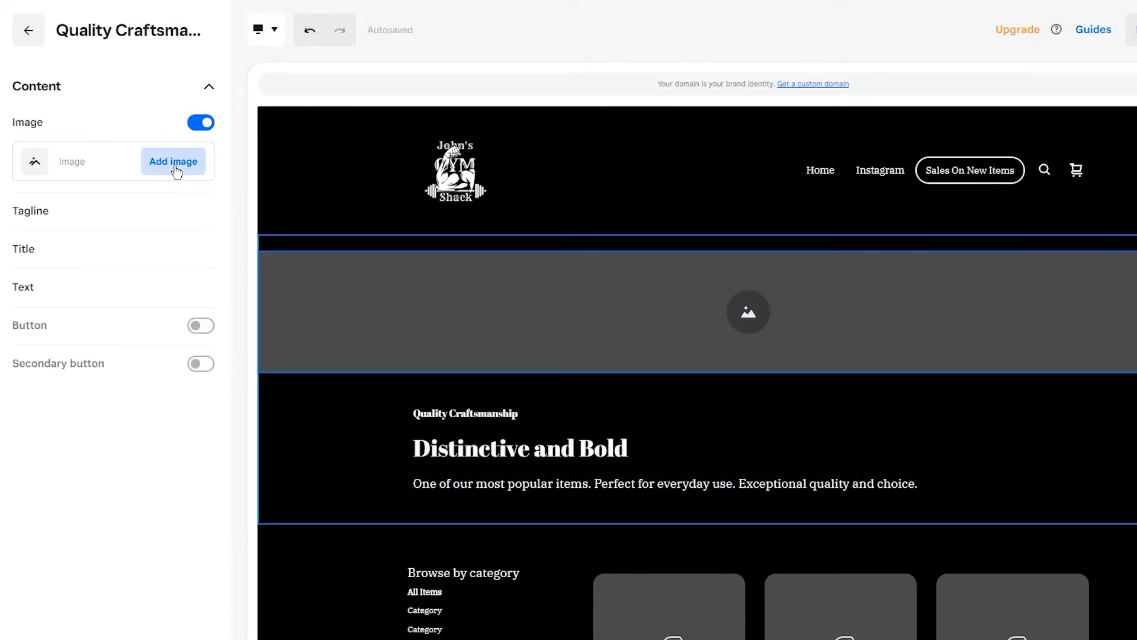
pyautogui.click(599, 295)
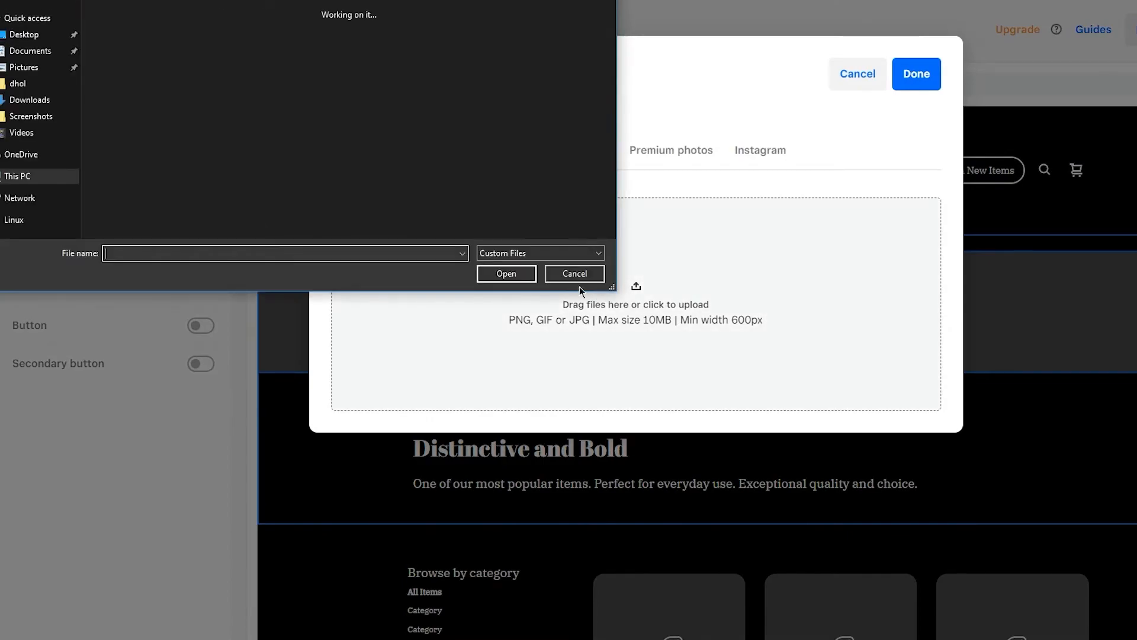
pyautogui.doubleClick(126, 30)
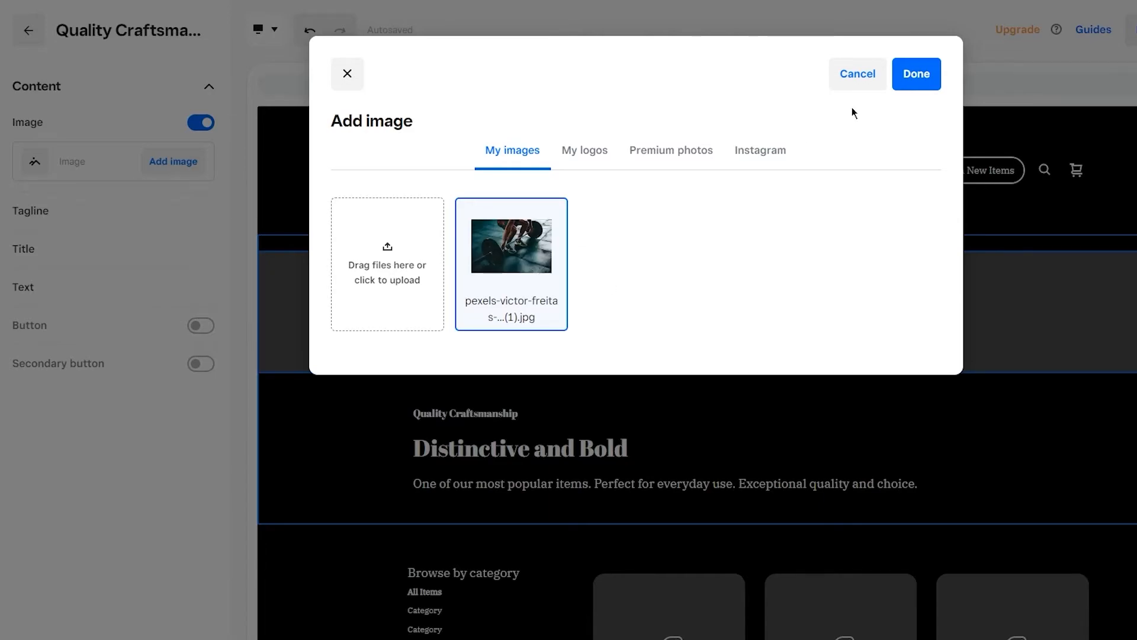
pyautogui.click(916, 92)
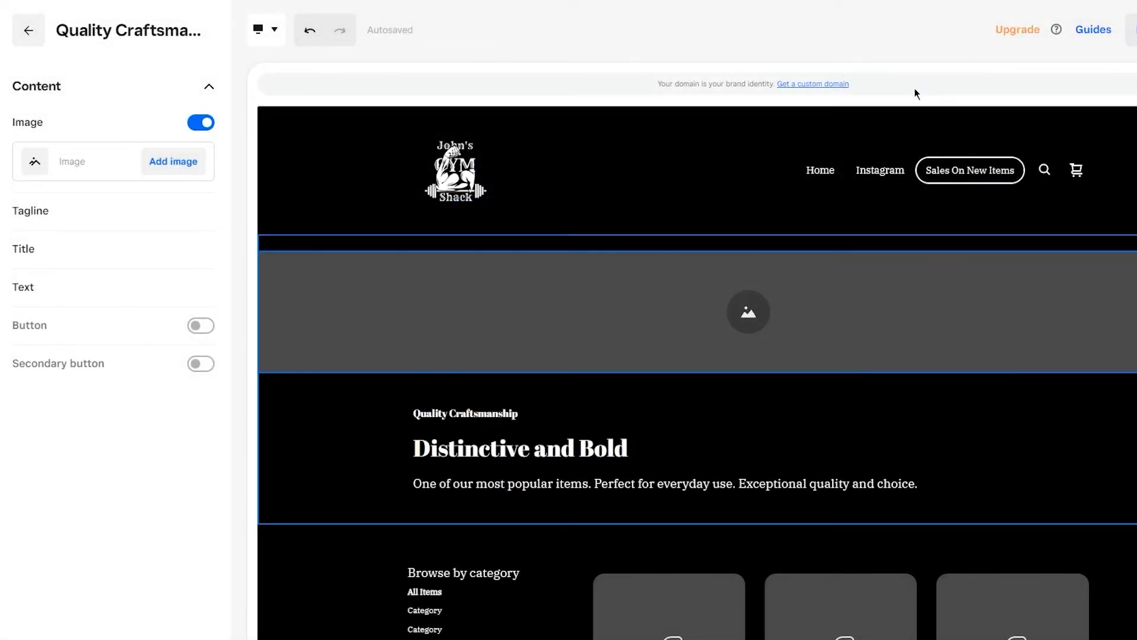
pyautogui.click(166, 155)
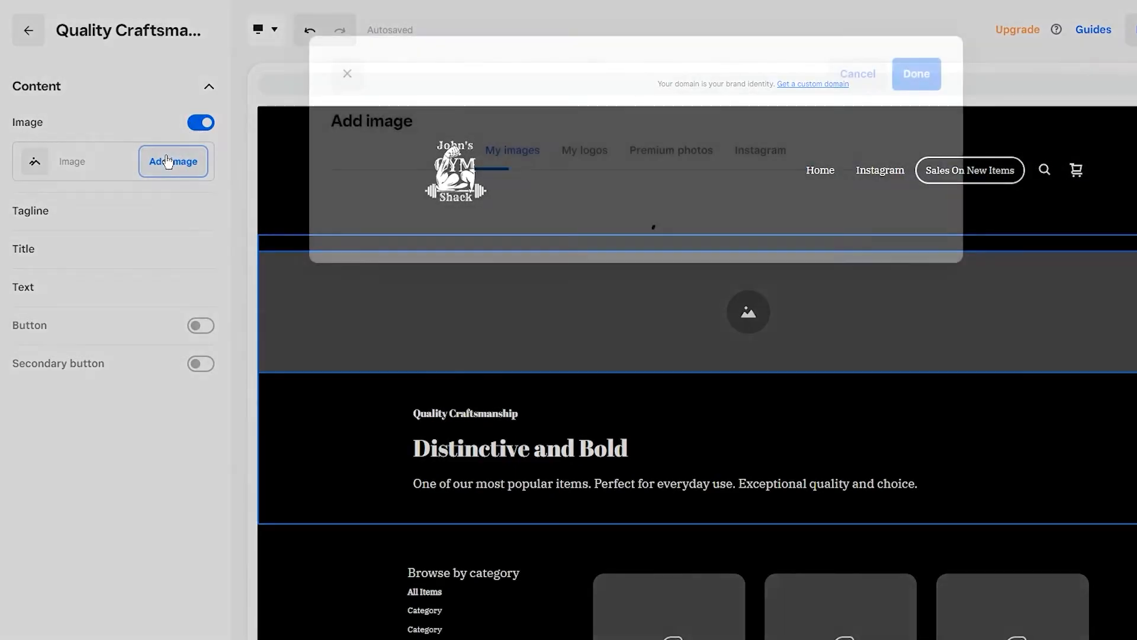
pyautogui.click(520, 271)
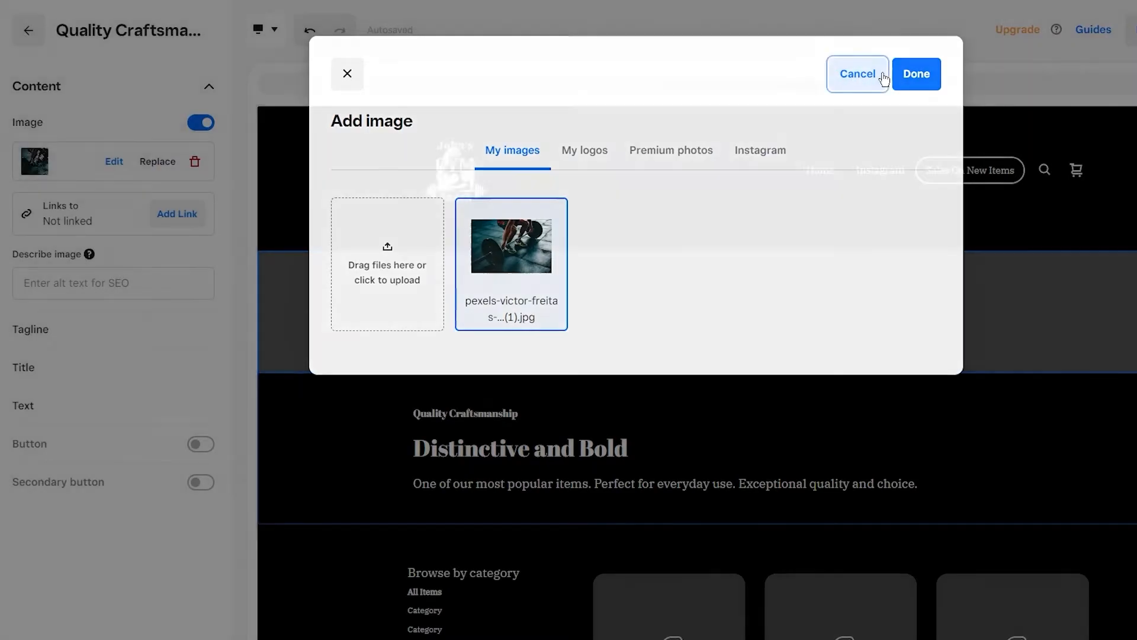
pyautogui.click(861, 75)
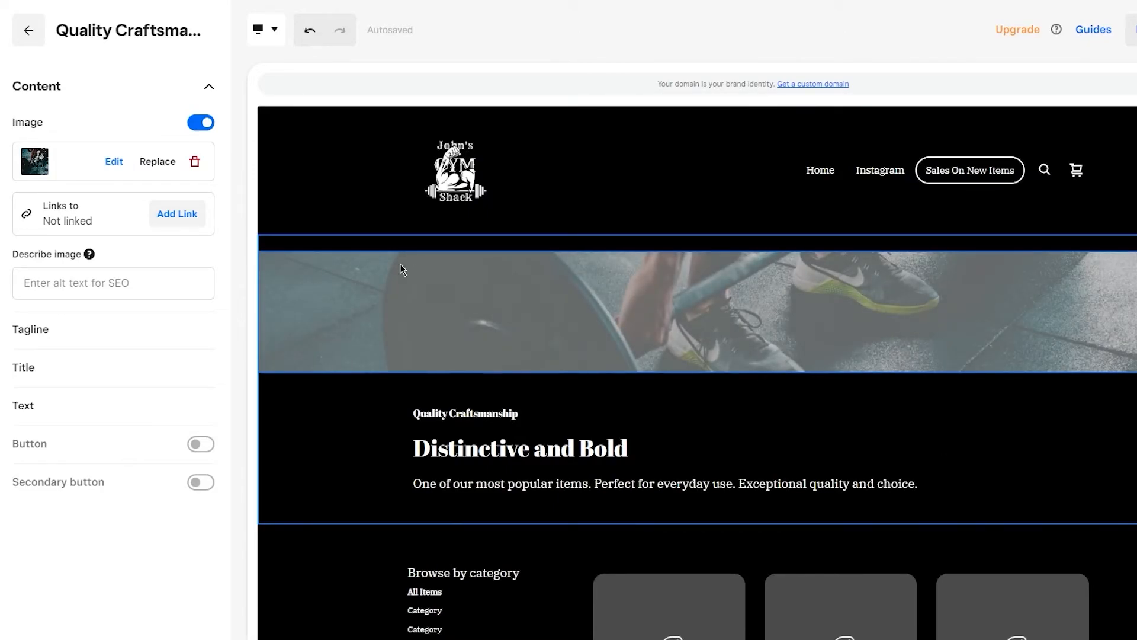
# Straighten the banner photo to 24°, drag it so the barbell spans the banner, and save
pyautogui.click(114, 161)
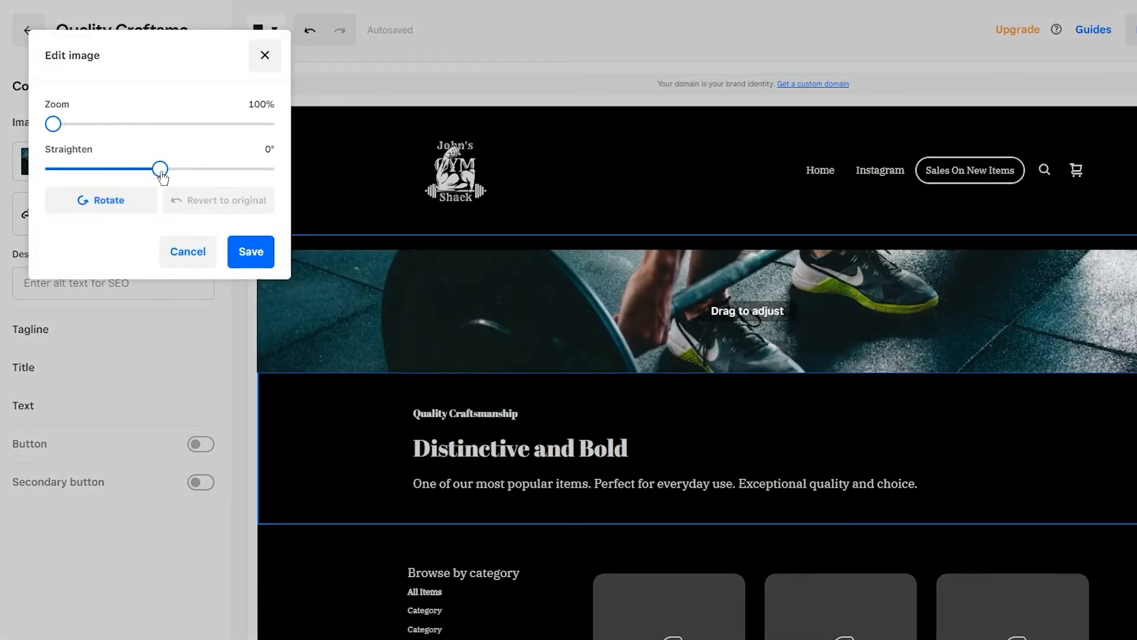
pyautogui.moveTo(55, 123); pyautogui.dragTo(16, 125)
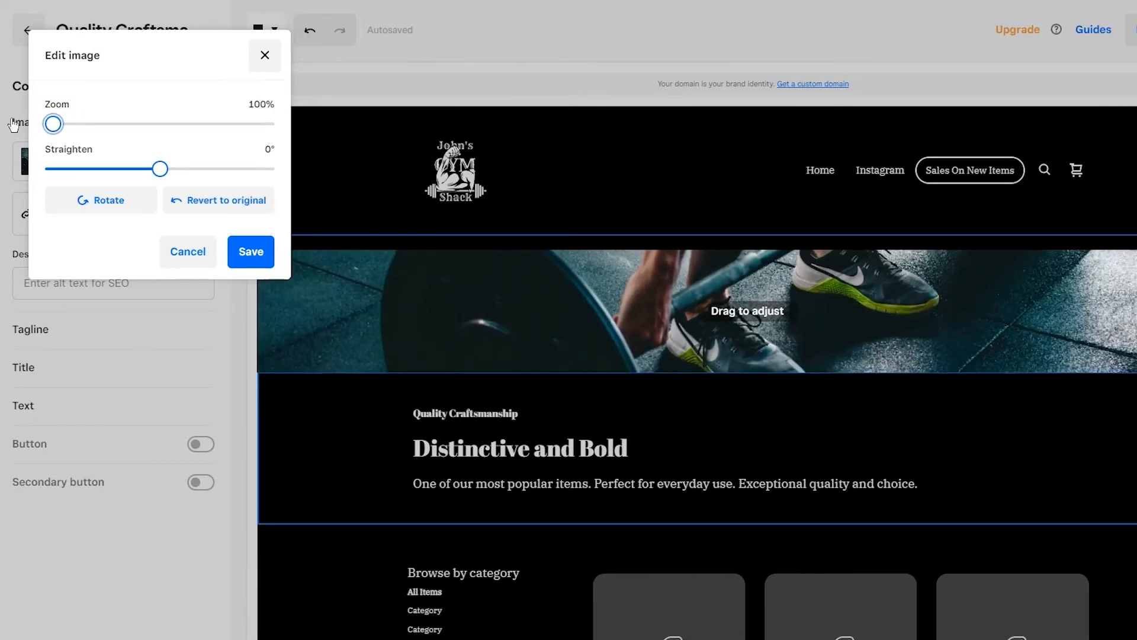
pyautogui.moveTo(768, 320); pyautogui.dragTo(772, 480)
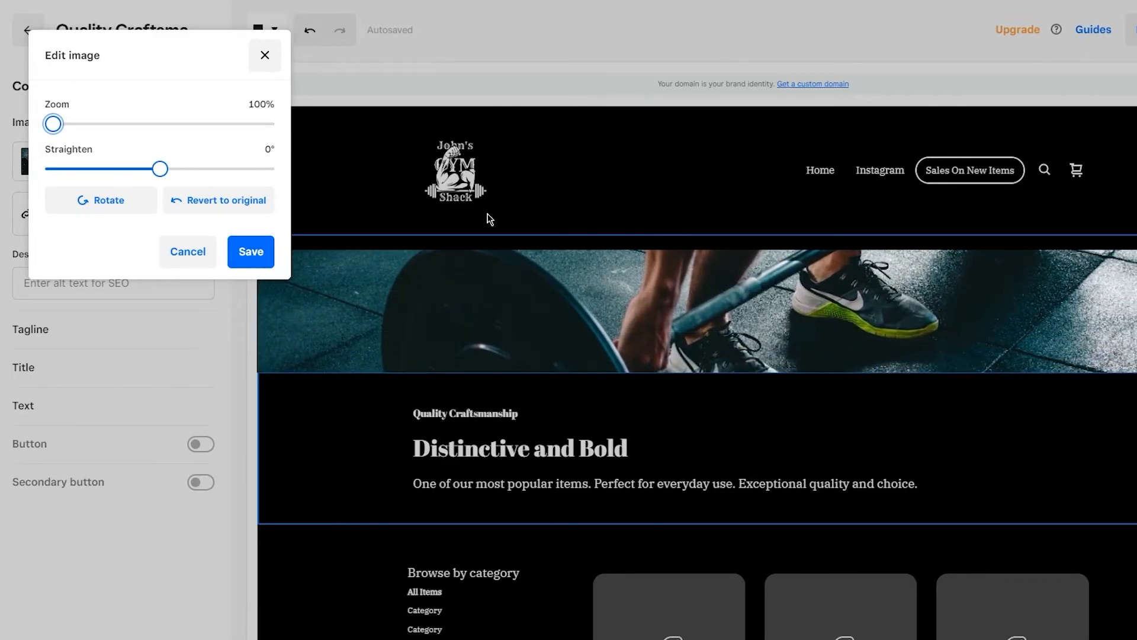
pyautogui.moveTo(159, 169); pyautogui.dragTo(217, 169)
pyautogui.moveTo(728, 329); pyautogui.dragTo(728, 343)
pyautogui.moveTo(899, 290); pyautogui.dragTo(835, 269)
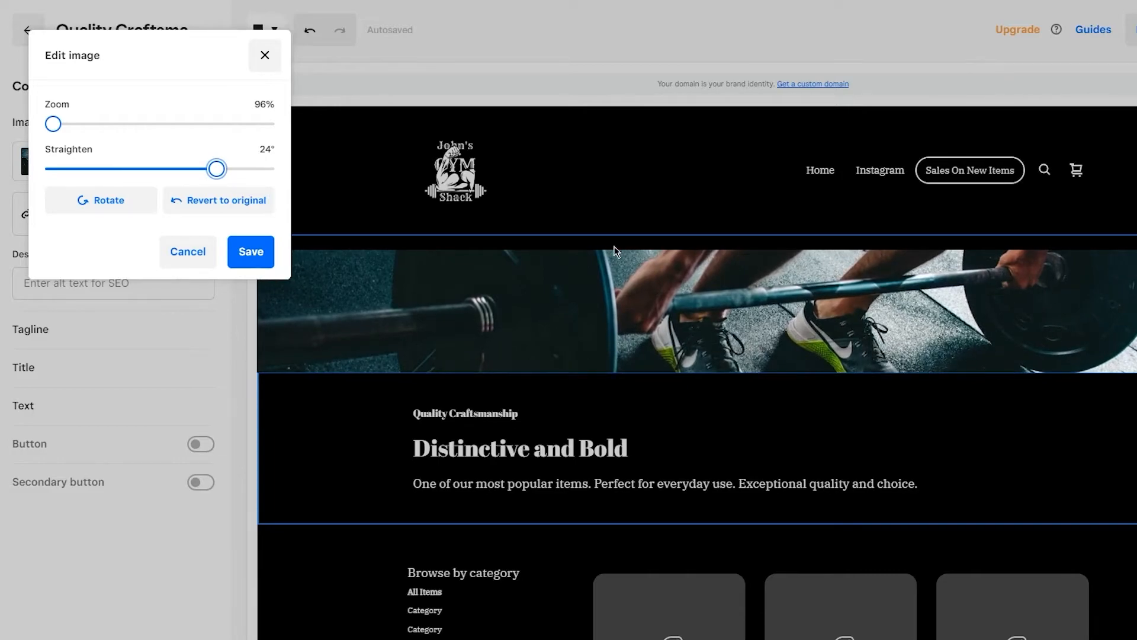
pyautogui.click(248, 252)
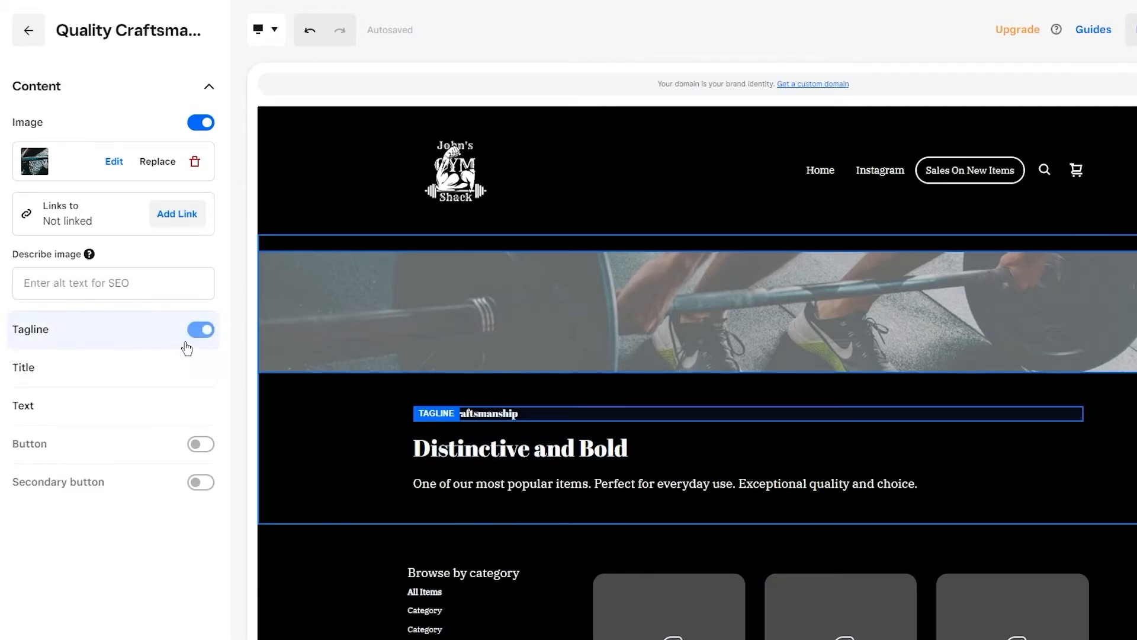
# Turn off the Quality Craftsmanship tagline, Distinctive and Bold title and description text
pyautogui.click(201, 329)
pyautogui.click(202, 359)
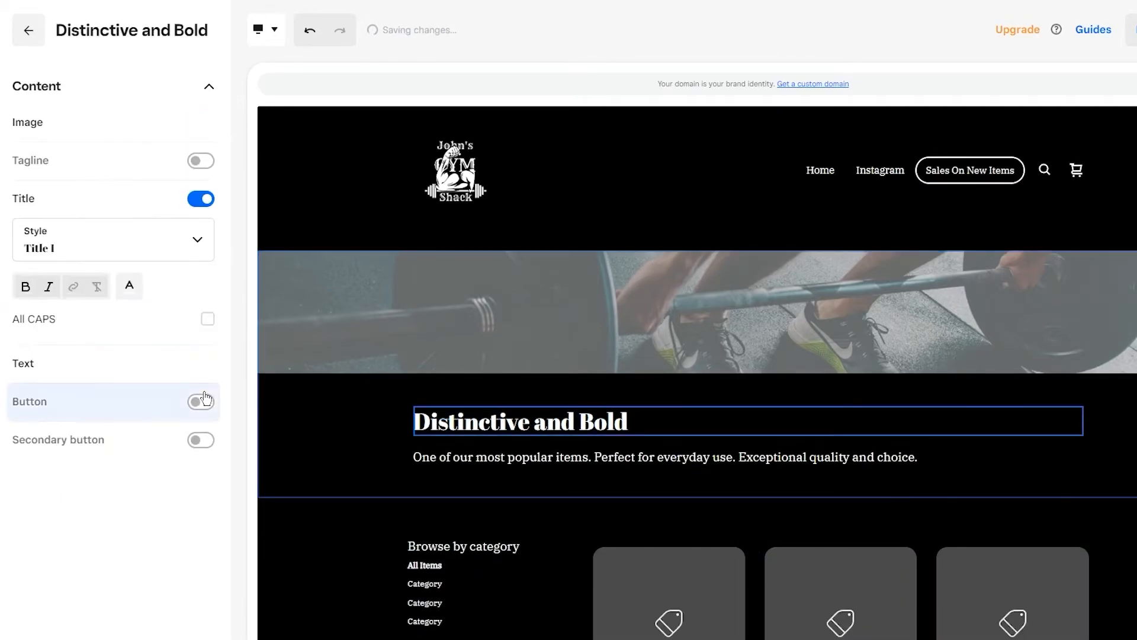
pyautogui.click(199, 367)
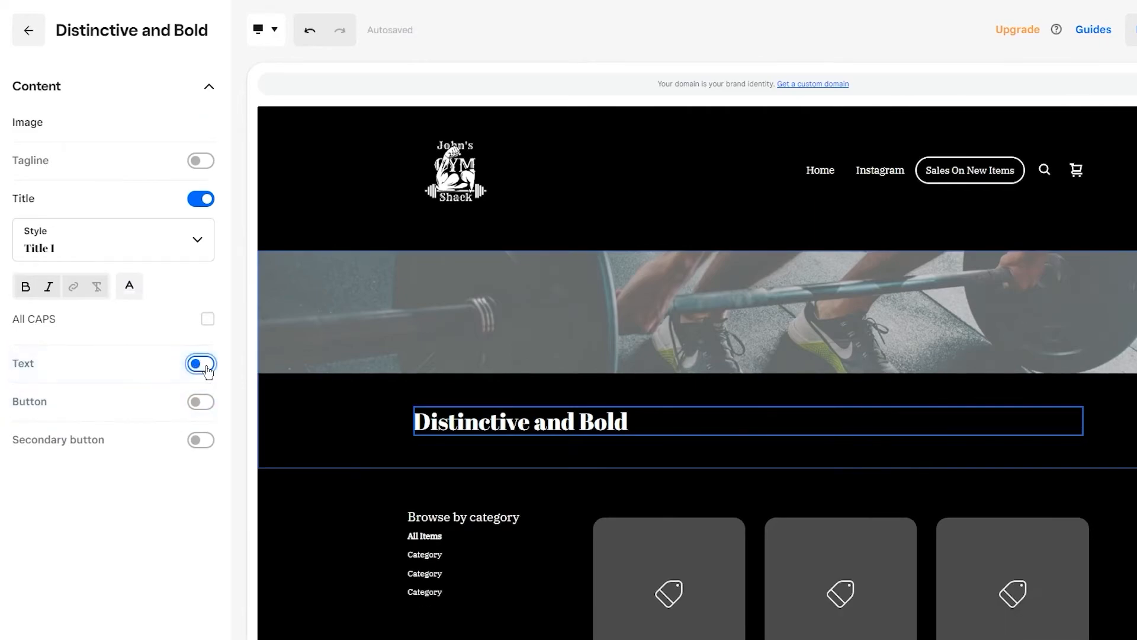
pyautogui.click(201, 200)
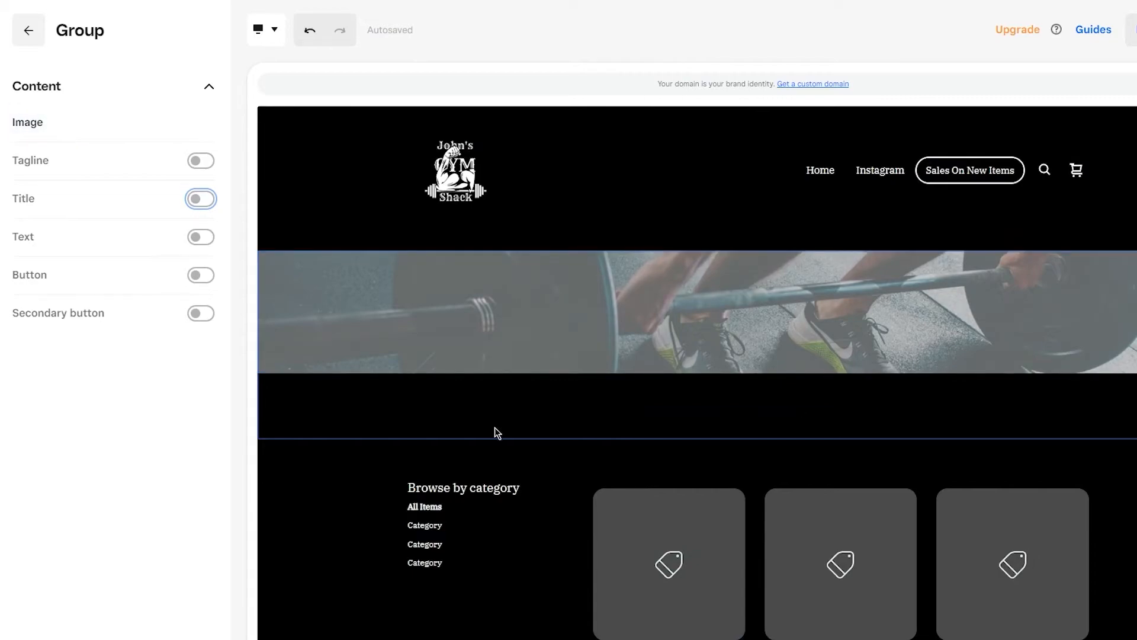
pyautogui.click(30, 32)
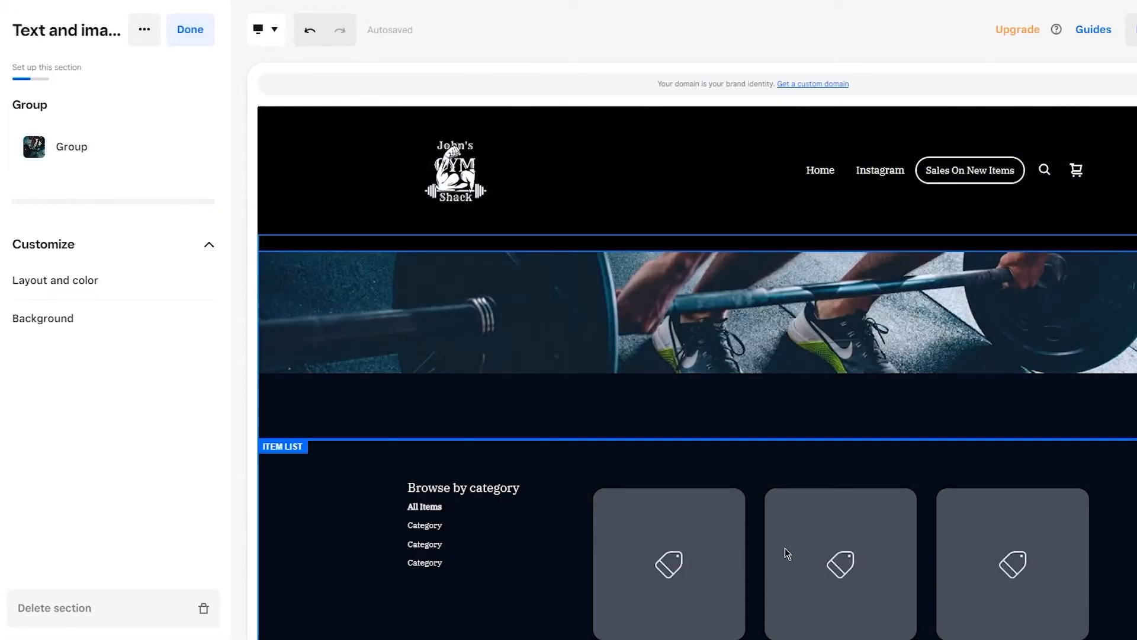
pyautogui.scroll(-3, 785, 548)
pyautogui.scroll(3, 916, 410)
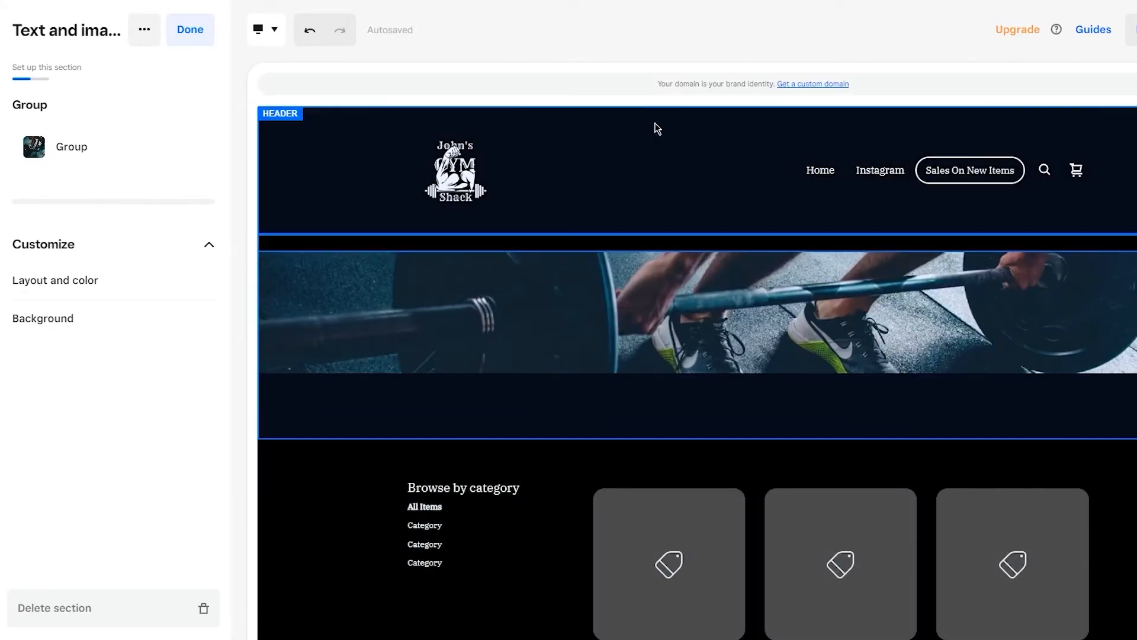
pyautogui.click(192, 35)
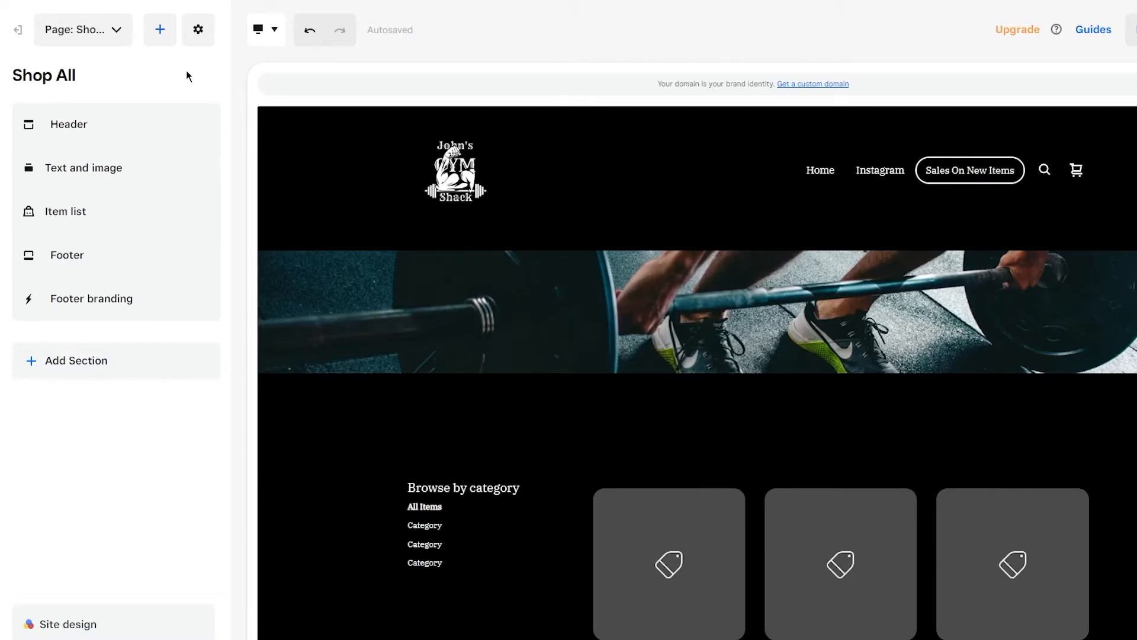
# Add a new store item of type Physical and place the cursor in its title field
pyautogui.click(165, 33)
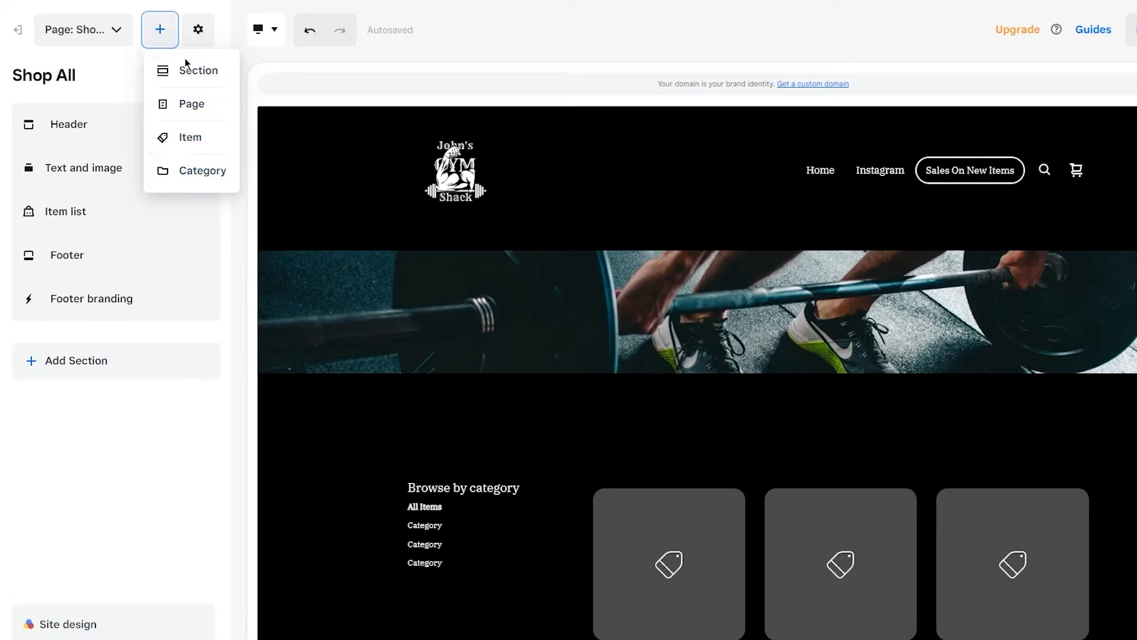
pyautogui.click(179, 137)
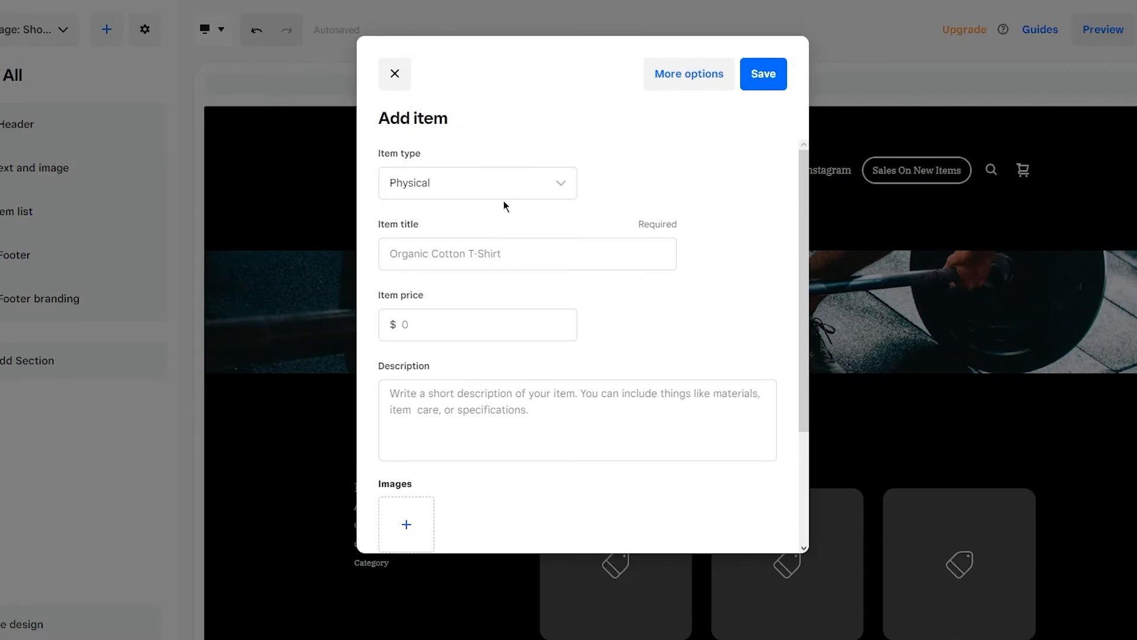
pyautogui.click(531, 184)
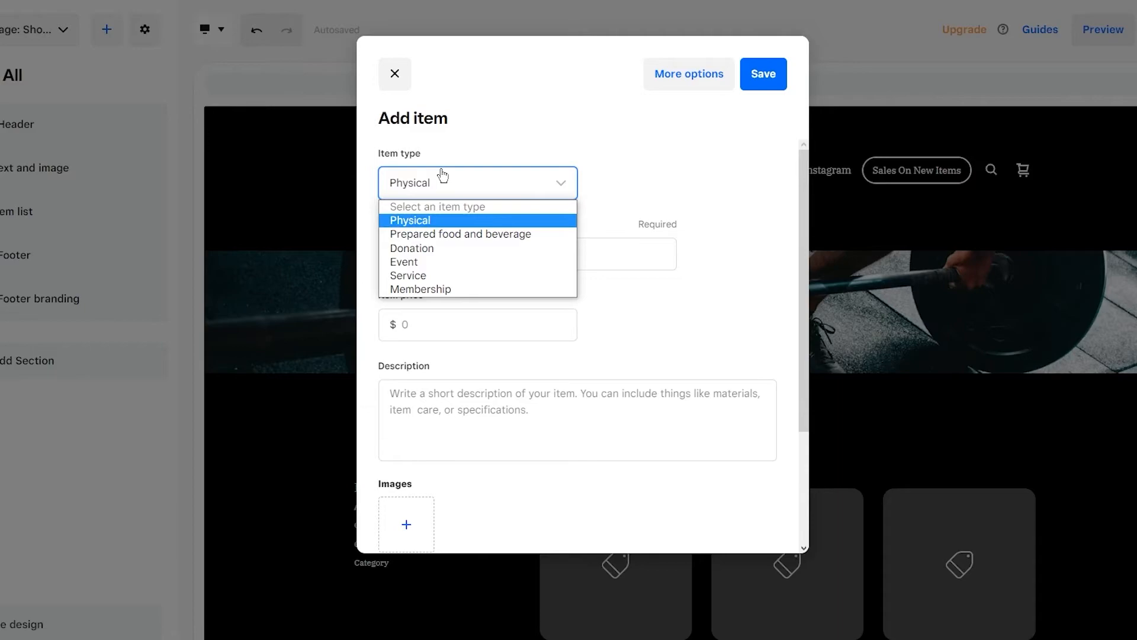
pyautogui.click(446, 222)
pyautogui.click(474, 249)
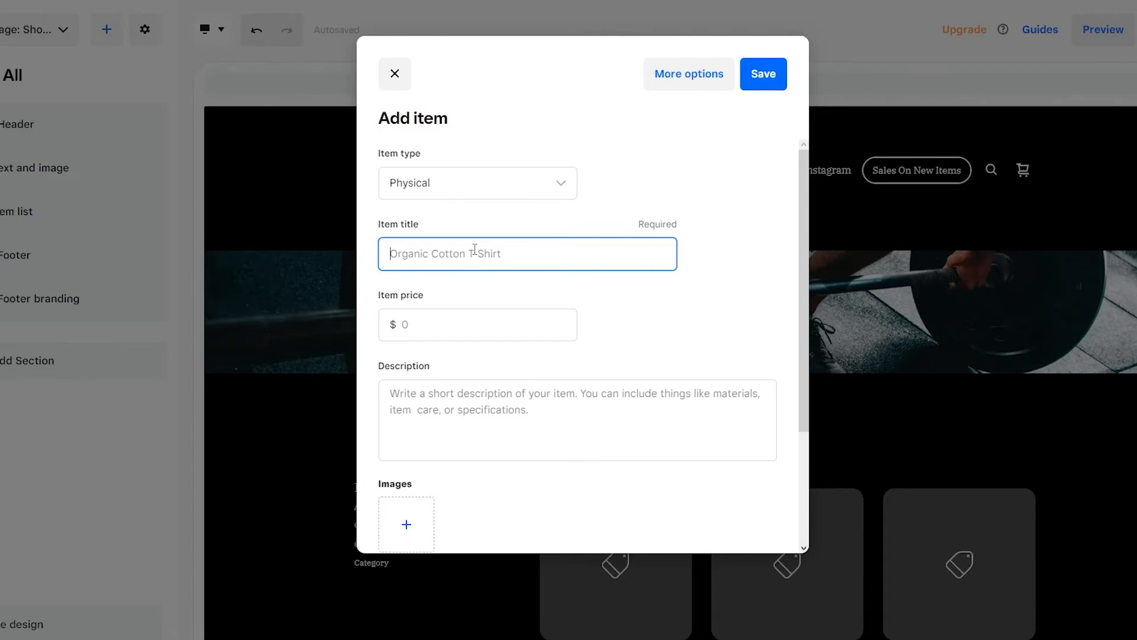
# Enter 'treadmill' as a web search in Opera GX
pyautogui.write('T')
pyautogui.press('BackSpace')
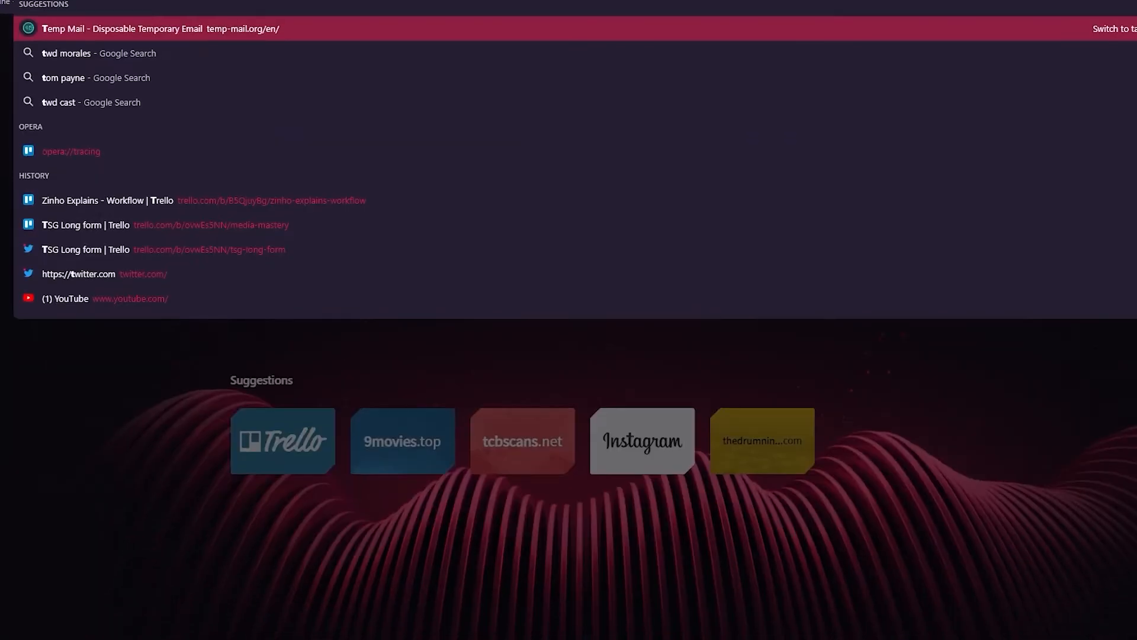
pyautogui.write('treadmill')
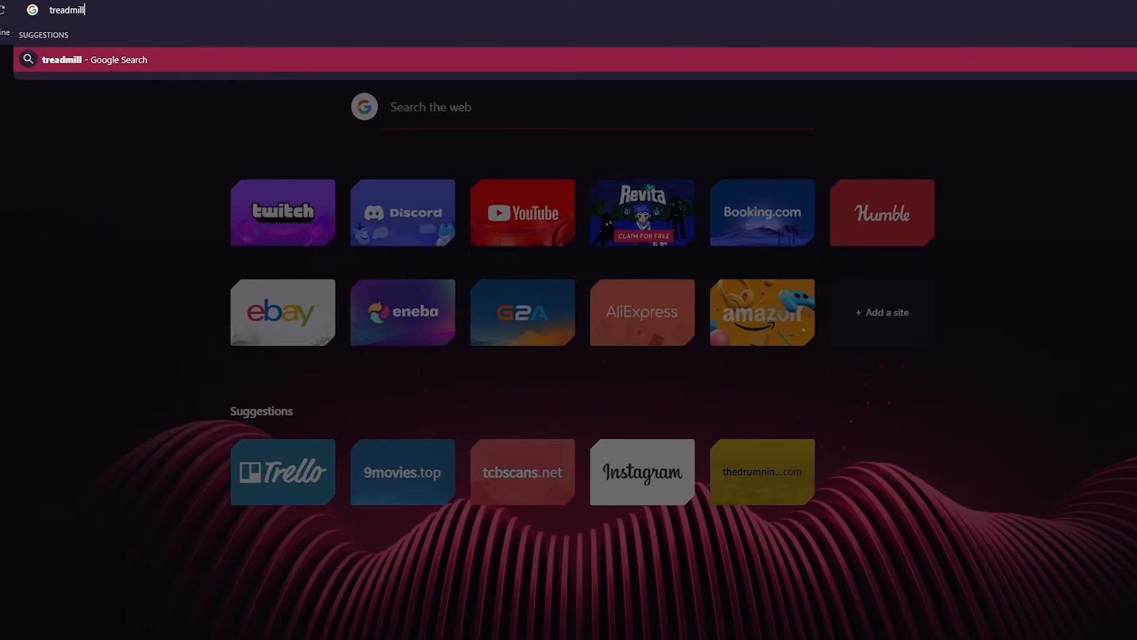
# Search for 'treadmill', open the iFitness store, and browse its treadmill and weight-training listings
pyautogui.press('Return')
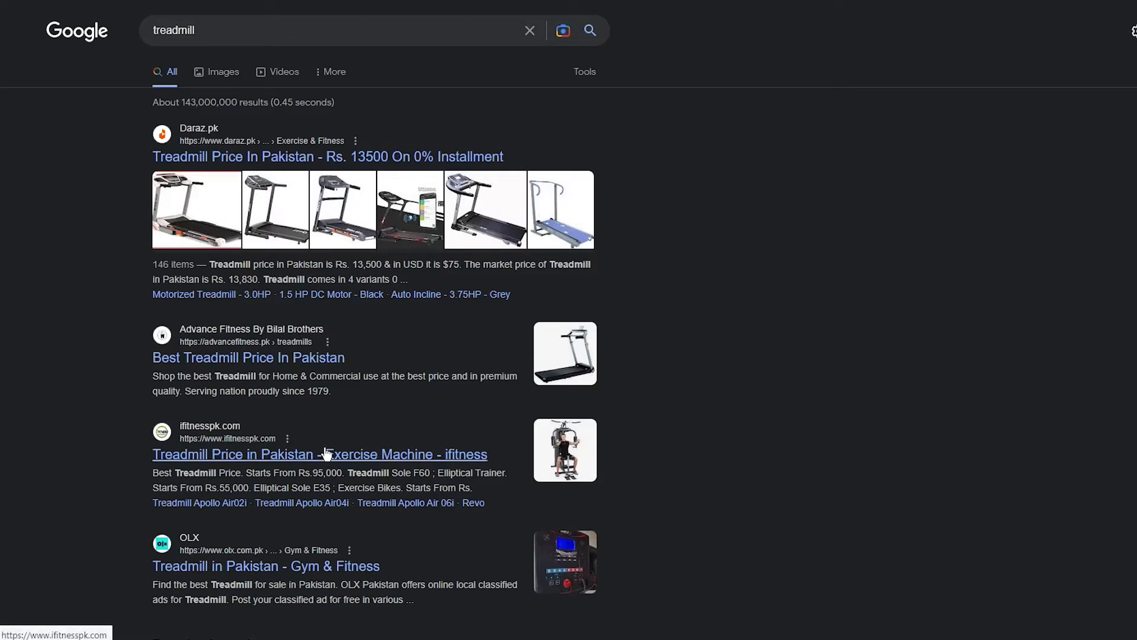
pyautogui.click(326, 454)
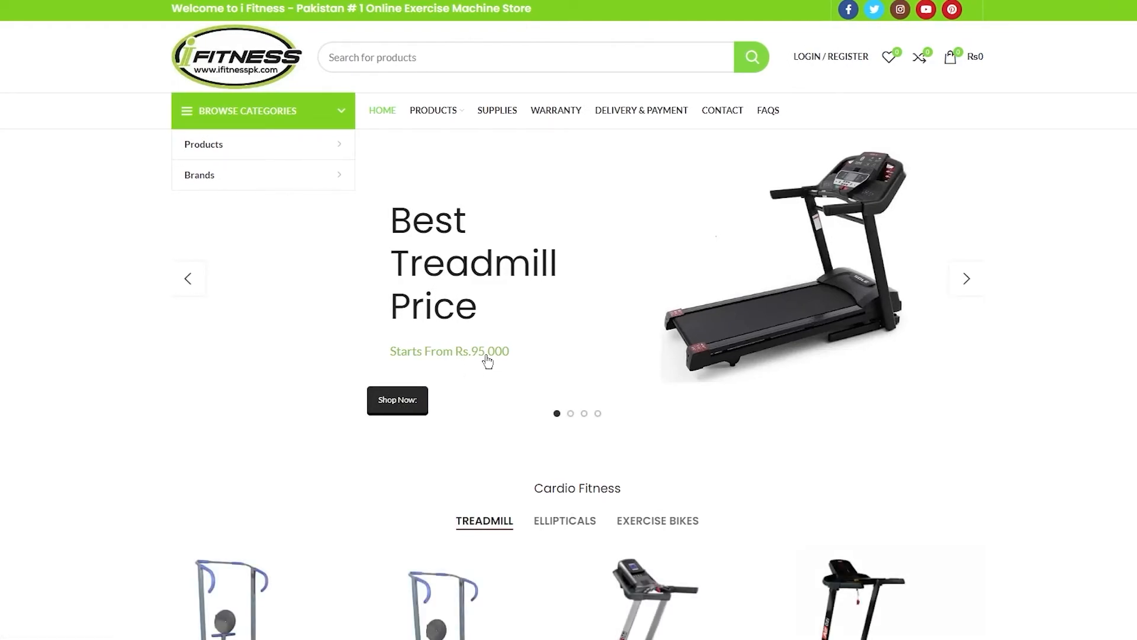
pyautogui.scroll(-5, 488, 364)
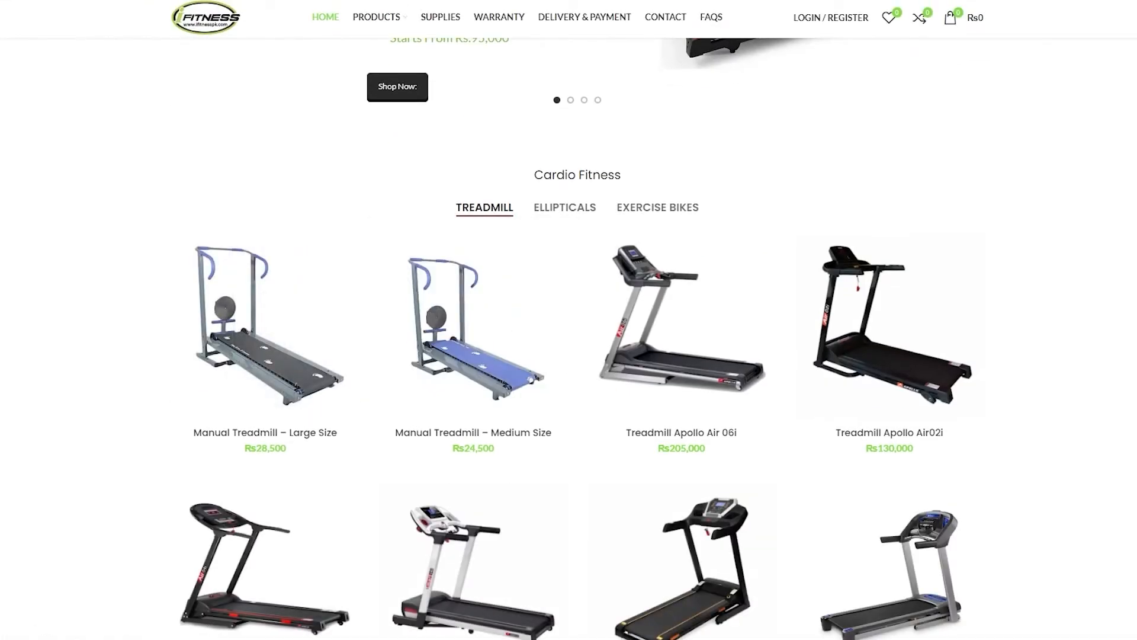
pyautogui.scroll(5, 30, 294)
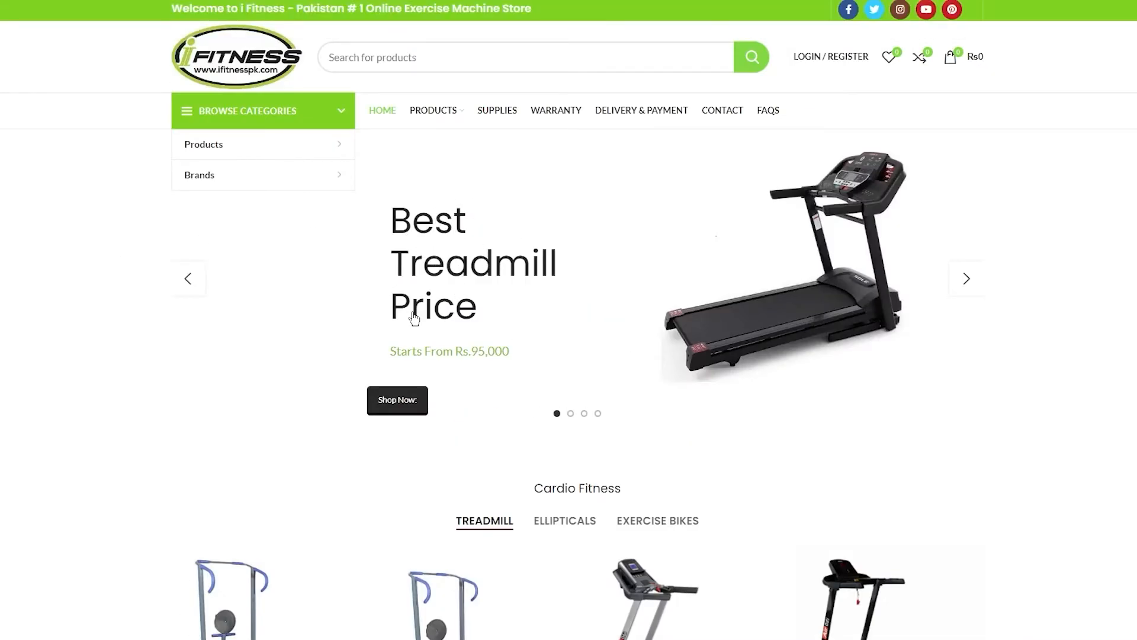
pyautogui.scroll(-14, 414, 319)
pyautogui.scroll(3, 381, 261)
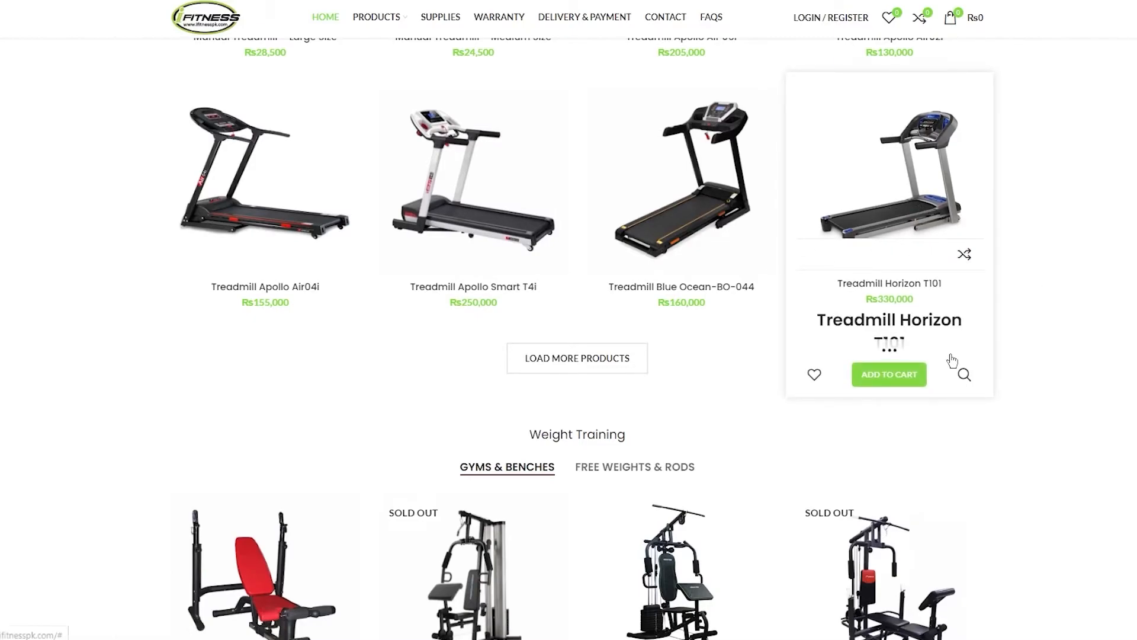
pyautogui.scroll(-6, 952, 360)
pyautogui.scroll(-5, 952, 361)
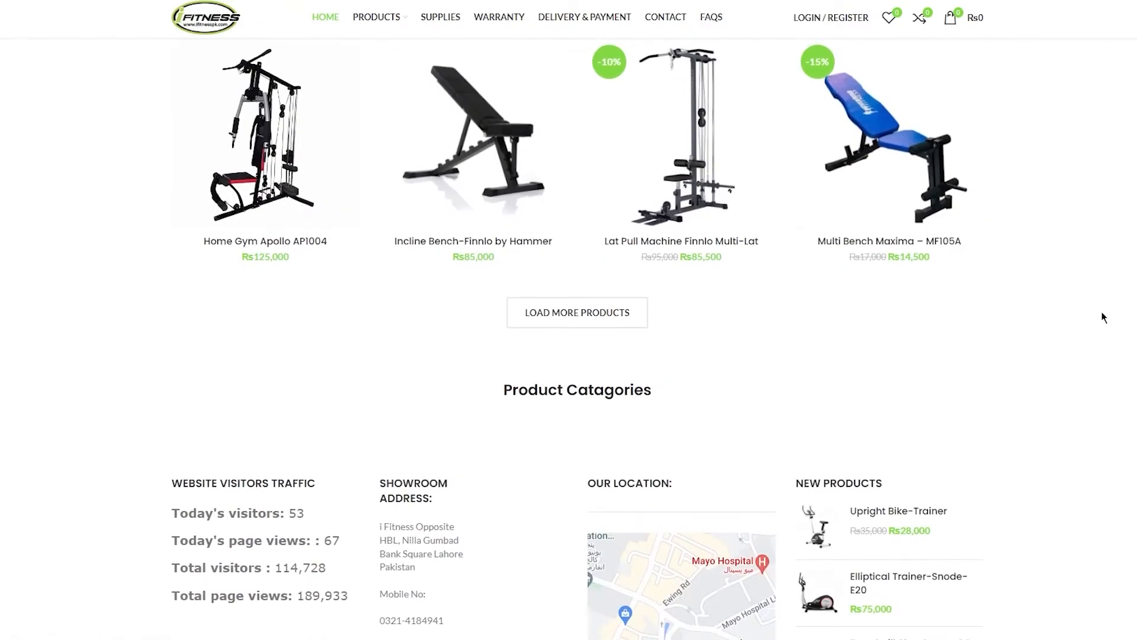
pyautogui.scroll(-4, 1102, 318)
pyautogui.scroll(5, 1103, 318)
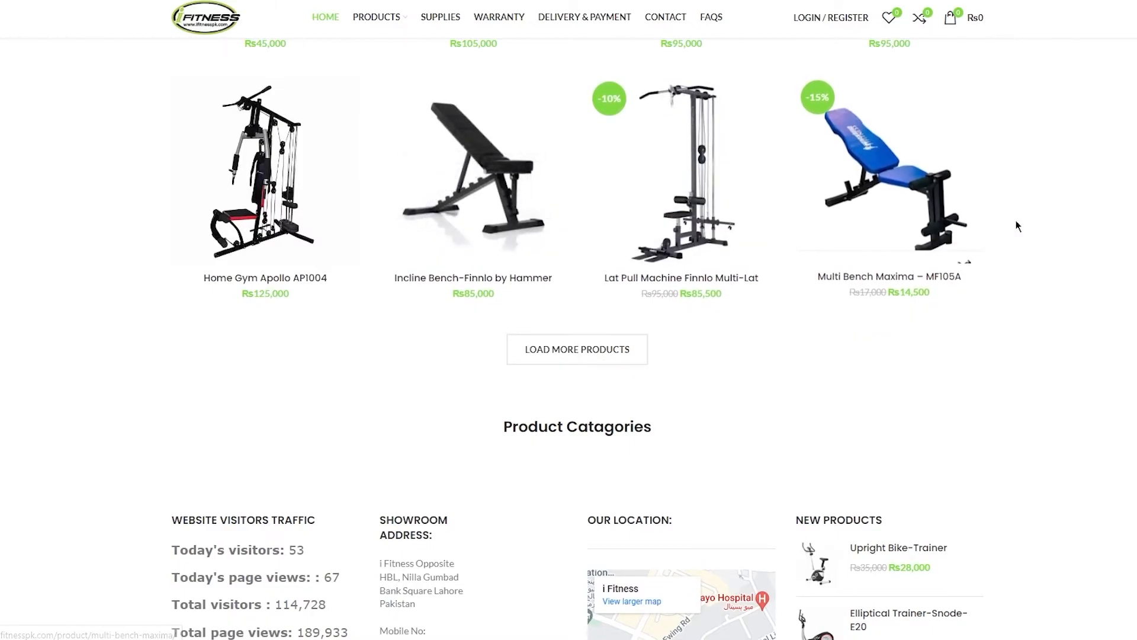
pyautogui.scroll(20, 1017, 224)
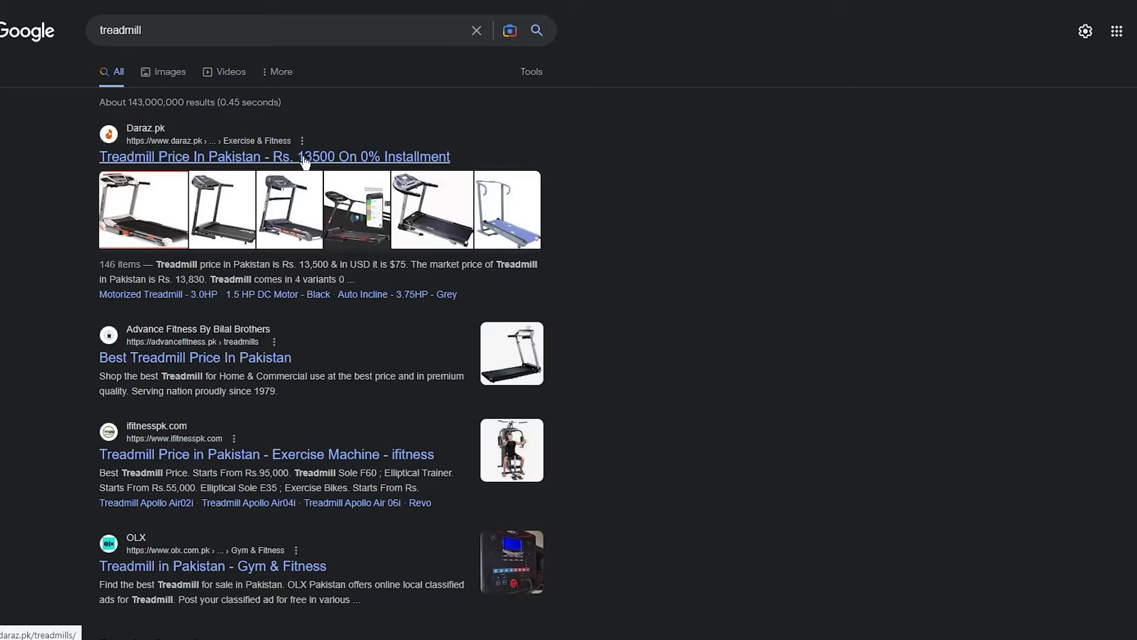
# Open Advance Fitness's 'Best Treadmill Price In Pakistan' page and browse its treadmill models and prices
pyautogui.click(239, 366)
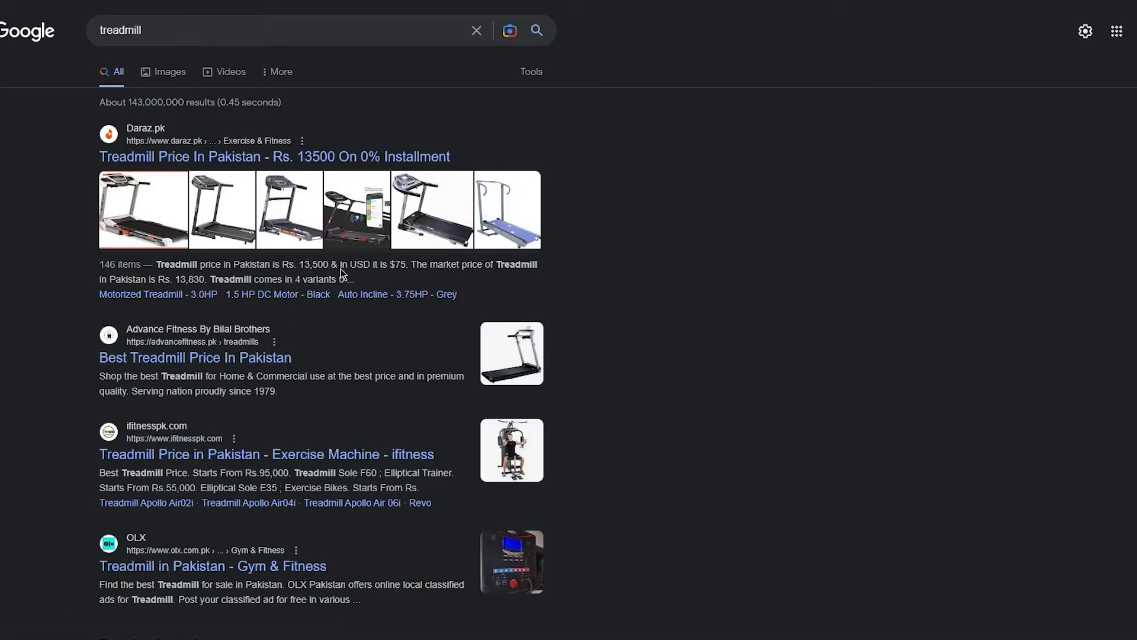
pyautogui.scroll(-5, 454, 360)
pyautogui.scroll(-2, 454, 360)
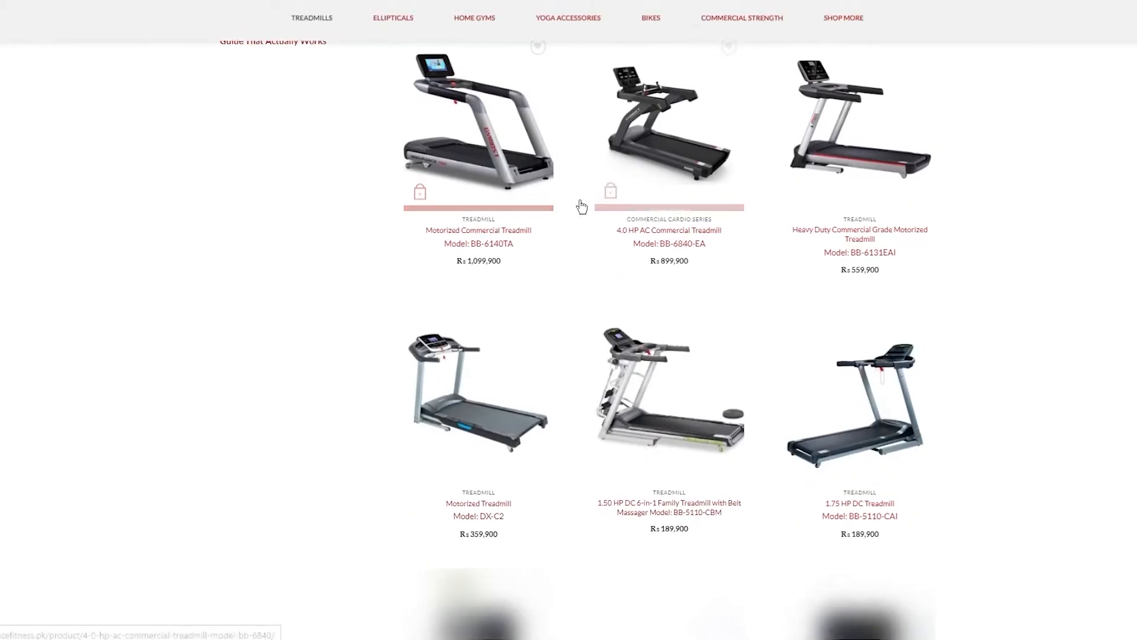
pyautogui.scroll(2, 1128, 237)
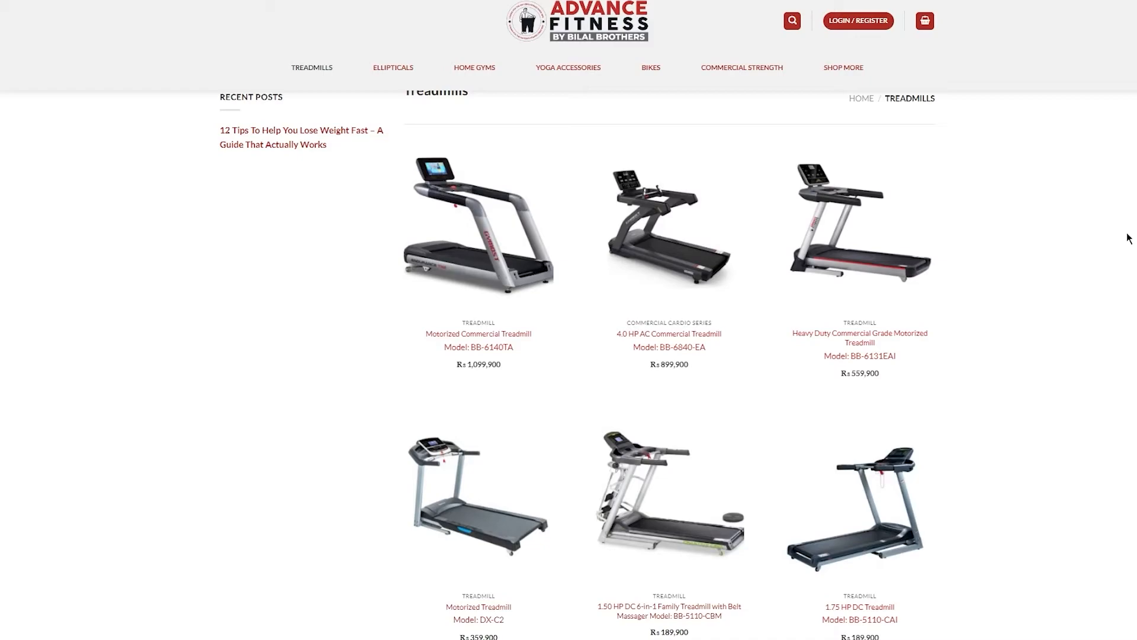
pyautogui.moveTo(911, 231)
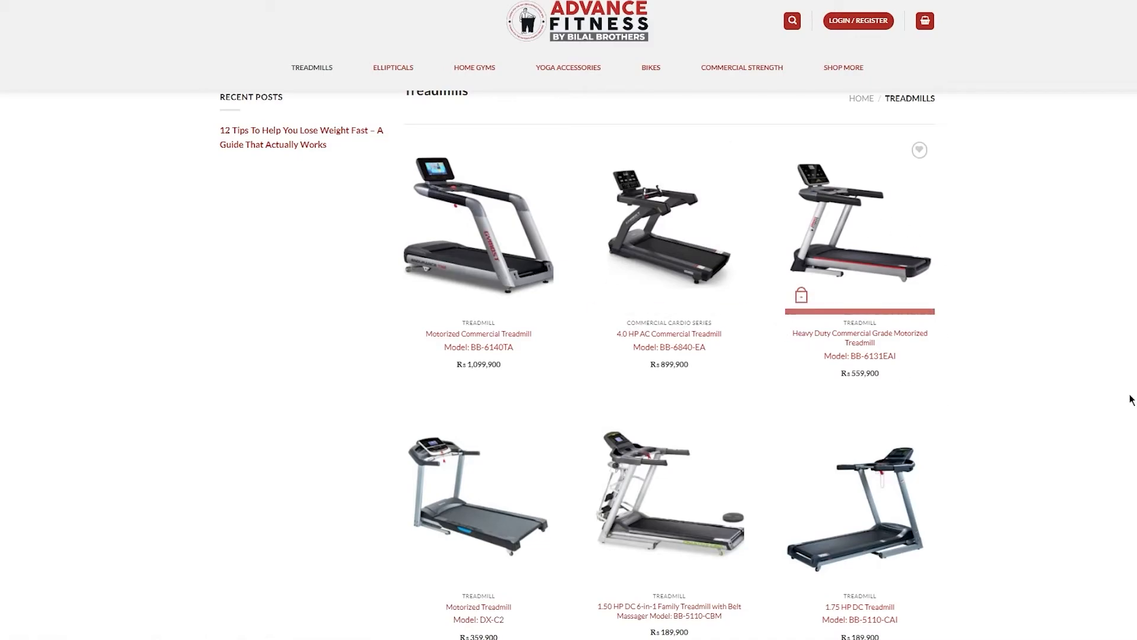
pyautogui.scroll(-5, 1132, 395)
pyautogui.scroll(-2, 1132, 400)
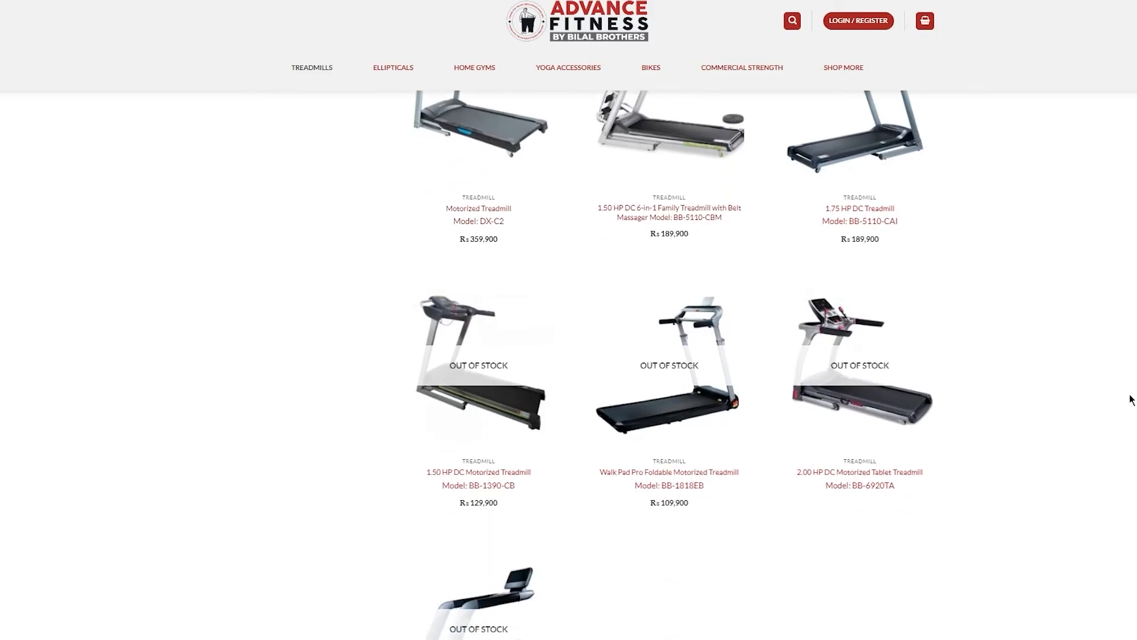
pyautogui.scroll(1, 1131, 400)
pyautogui.scroll(-3, 1132, 399)
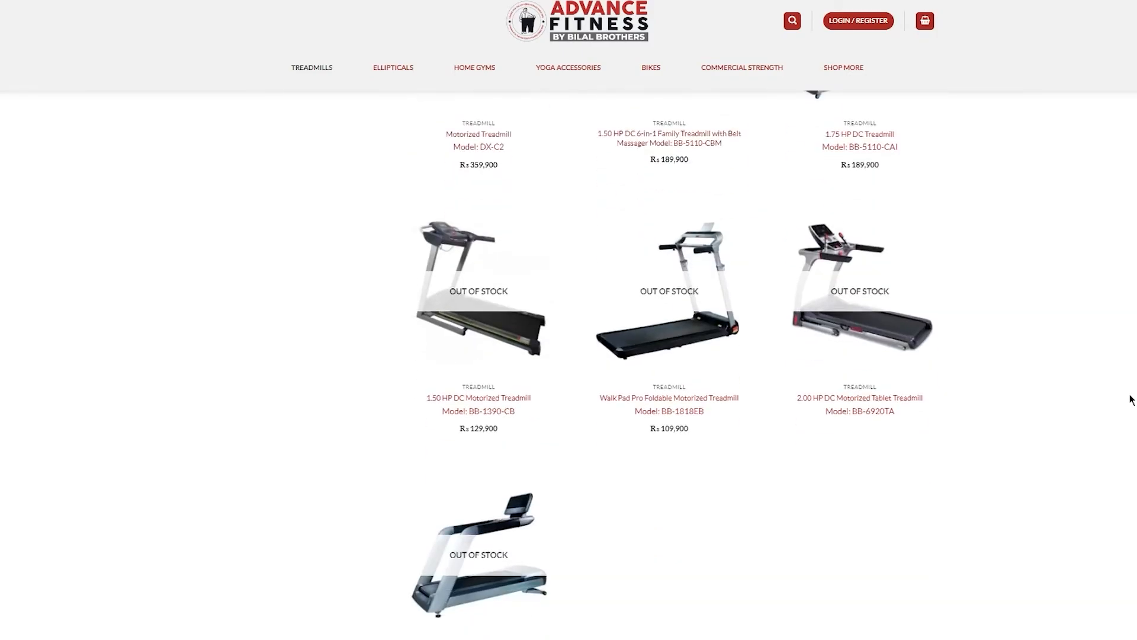
pyautogui.scroll(-3, 1131, 399)
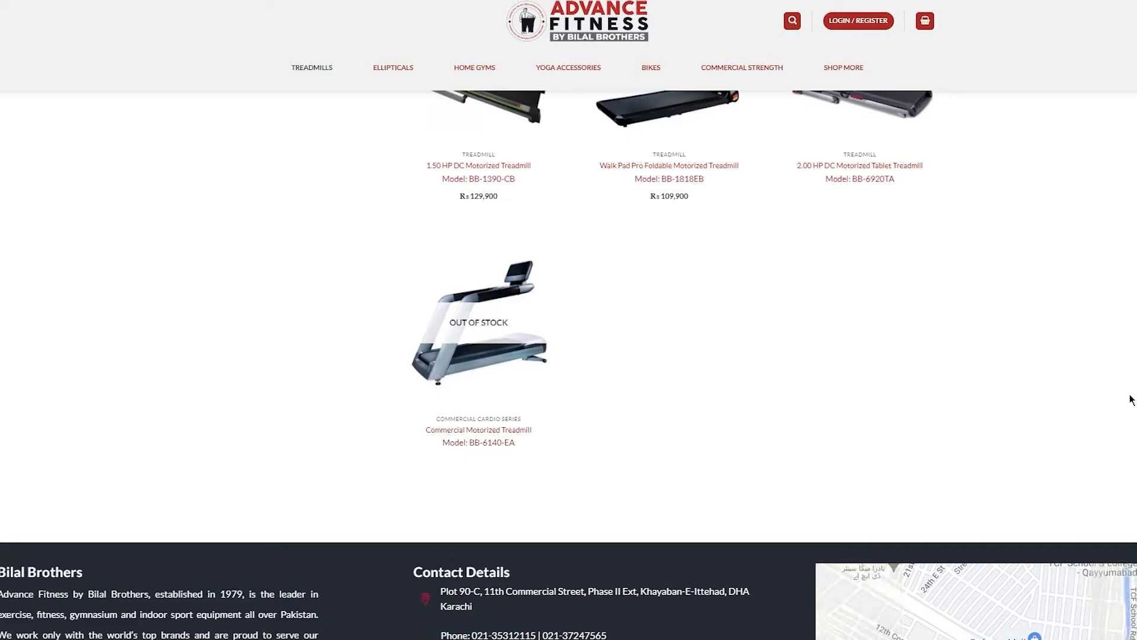
pyautogui.scroll(1, 1131, 399)
pyautogui.scroll(3, 1132, 400)
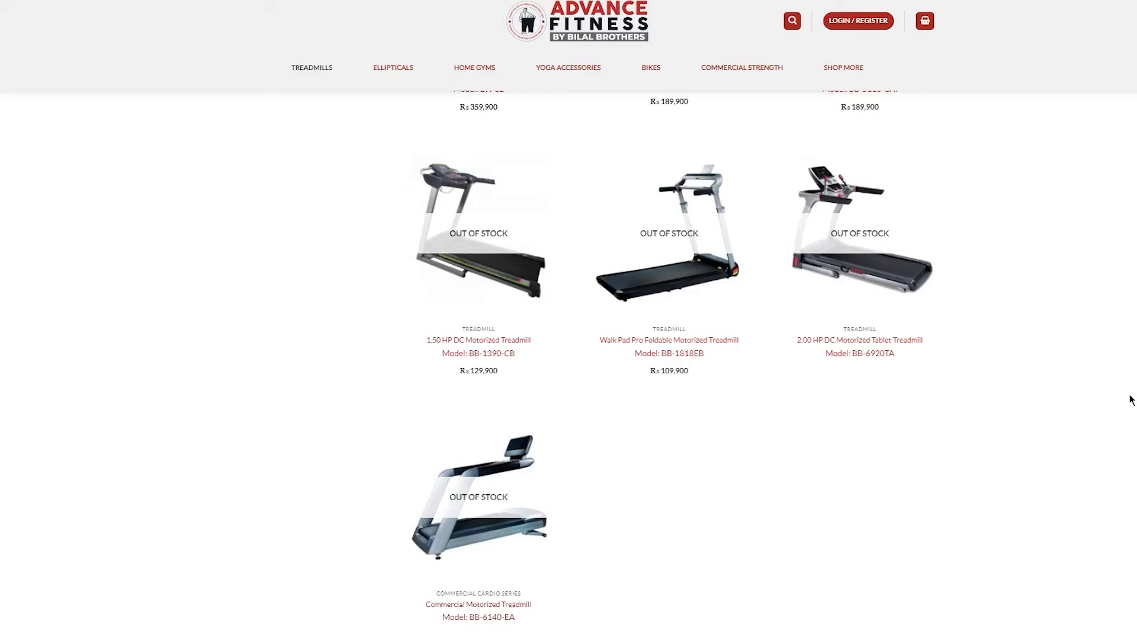
pyautogui.scroll(8, 1131, 400)
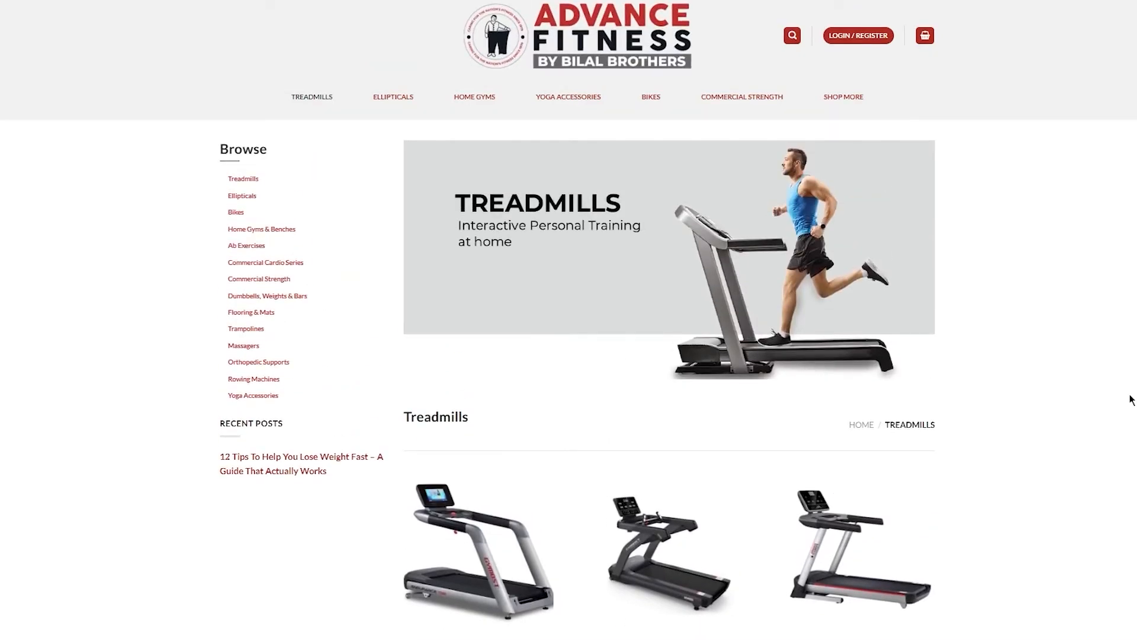
pyautogui.scroll(-5, 1132, 400)
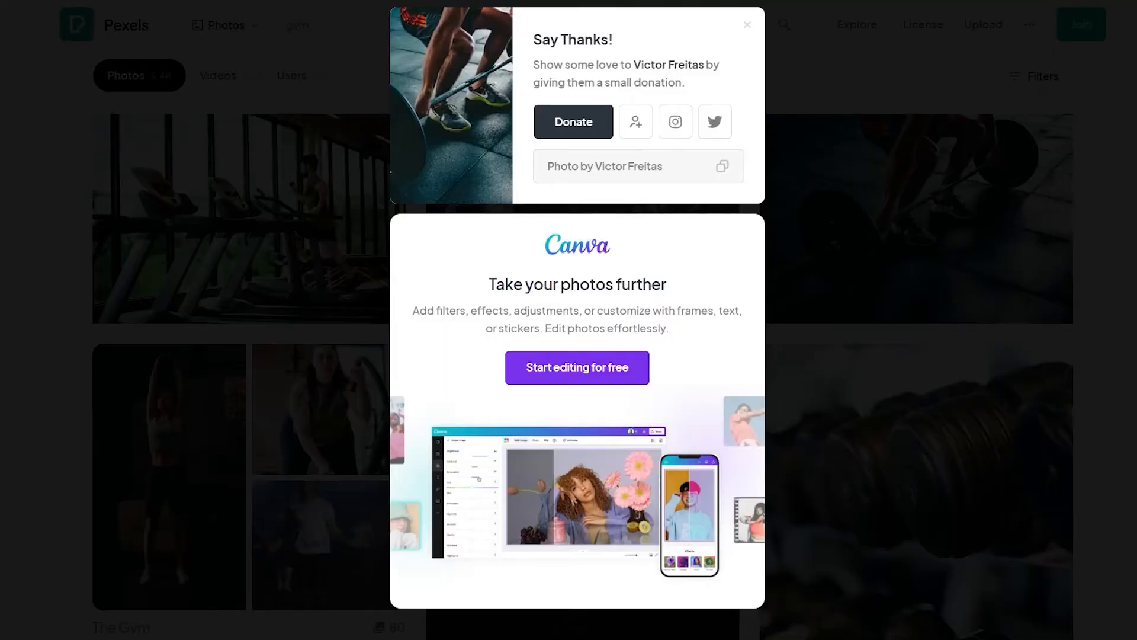
# Enter 'Heavy Duty Commercial Grade Treadmill' as the new store item's title
pyautogui.write('Hea')
pyautogui.write('vy Duty Commercial Grade Treadmill')
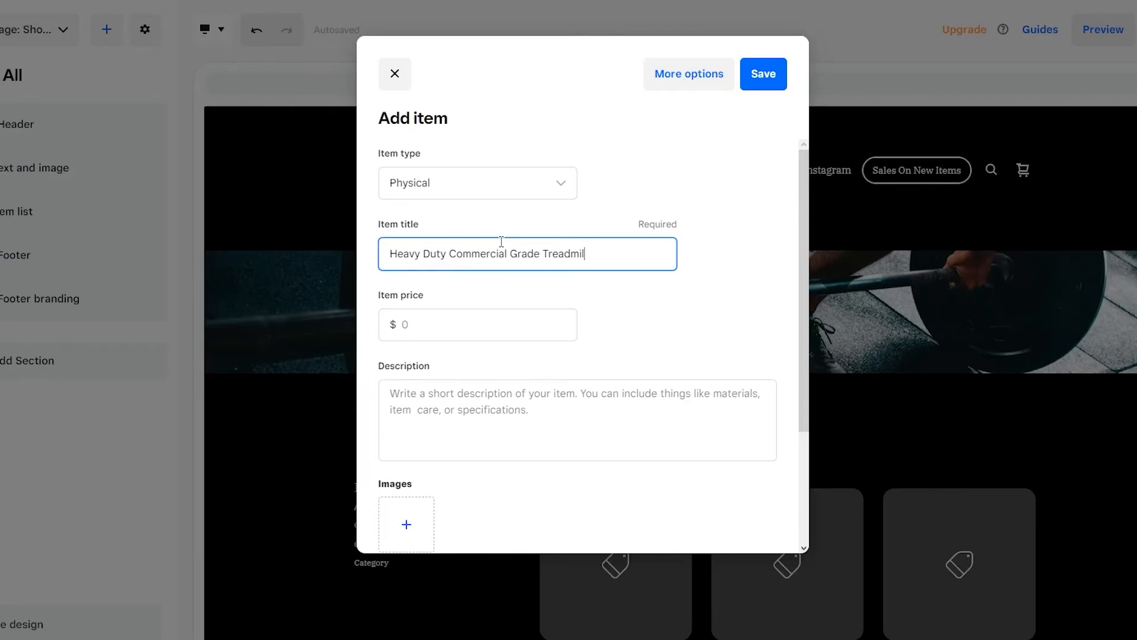
# Enter 500 as the treadmill item's price and move on to the Description box
pyautogui.click(462, 323)
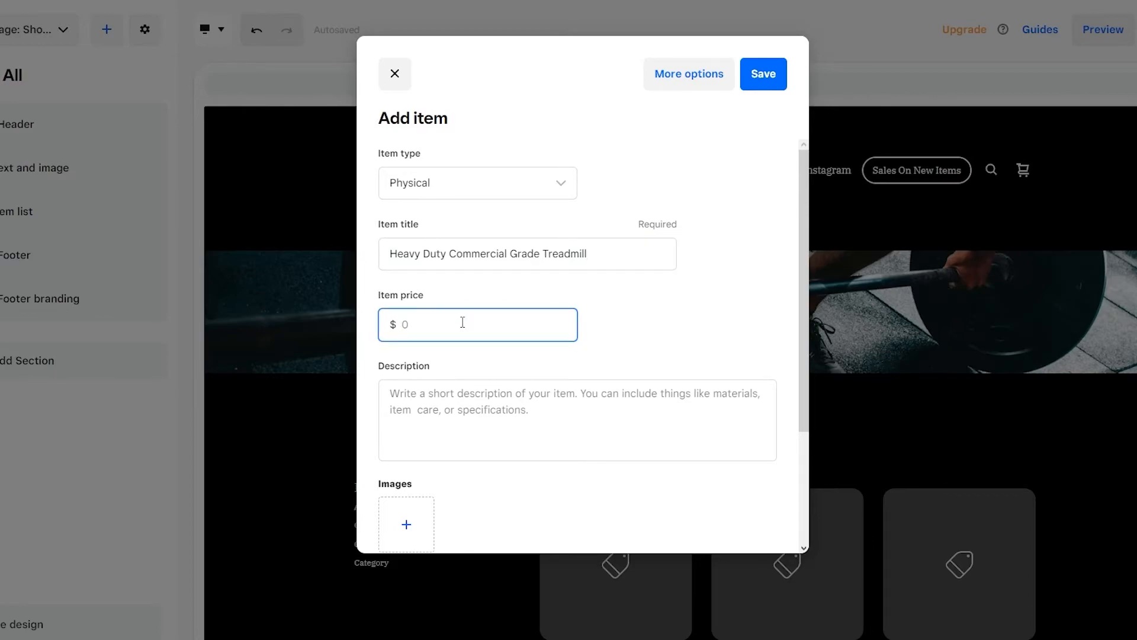
pyautogui.write('5000')
pyautogui.press('BackSpace')
pyautogui.click(445, 403)
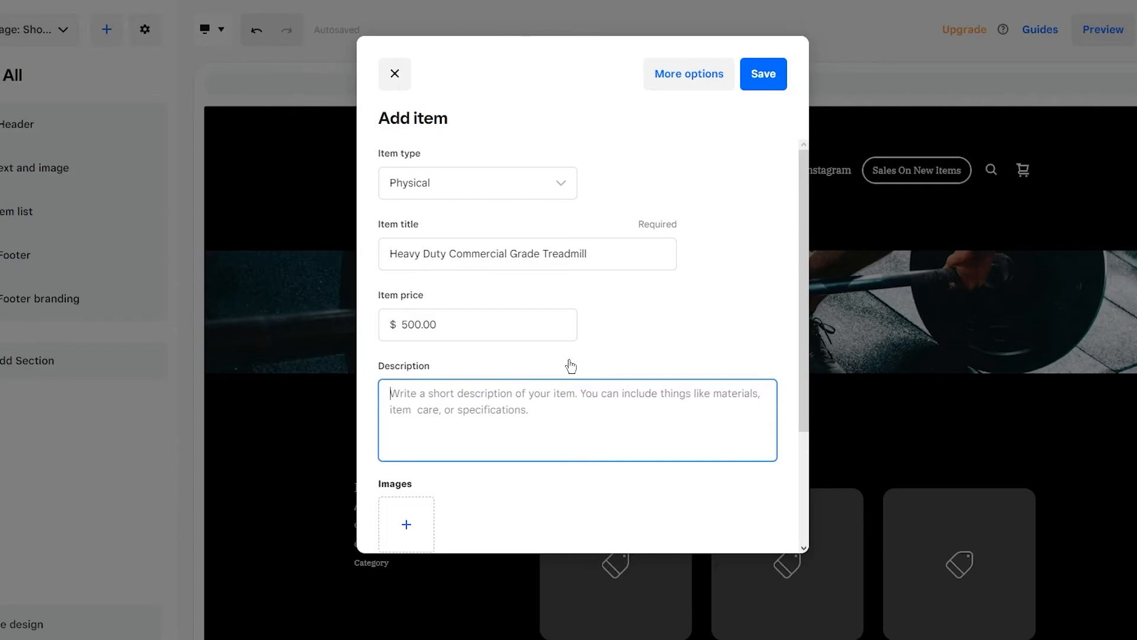
pyautogui.click(632, 639)
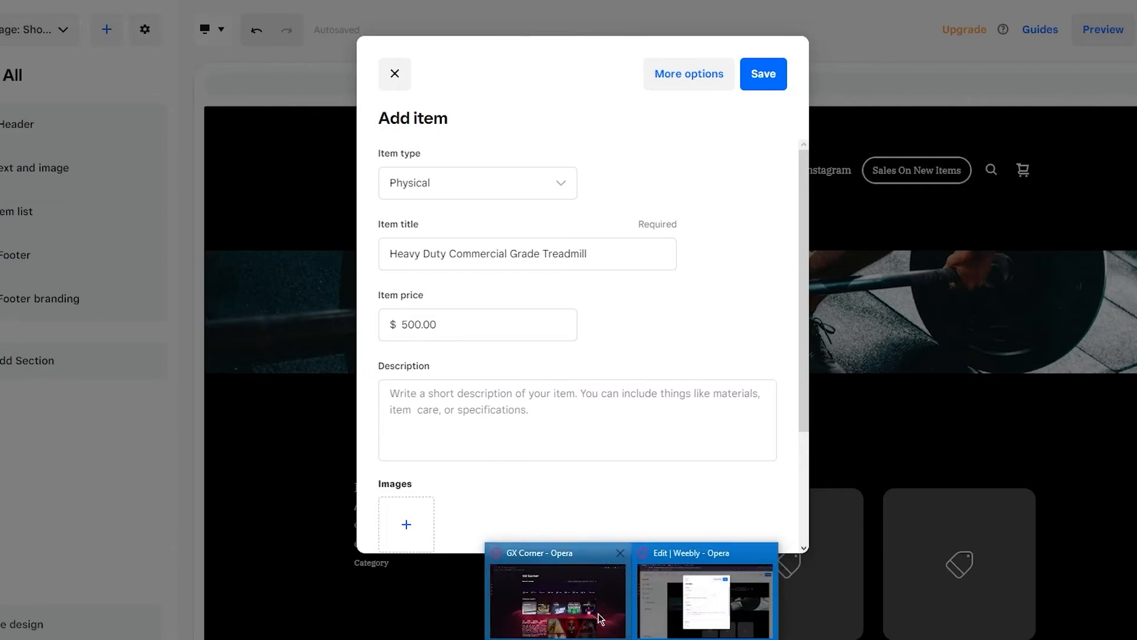
# In the other browser window, open chat.openai.com and log in with a Google account
pyautogui.click(607, 620)
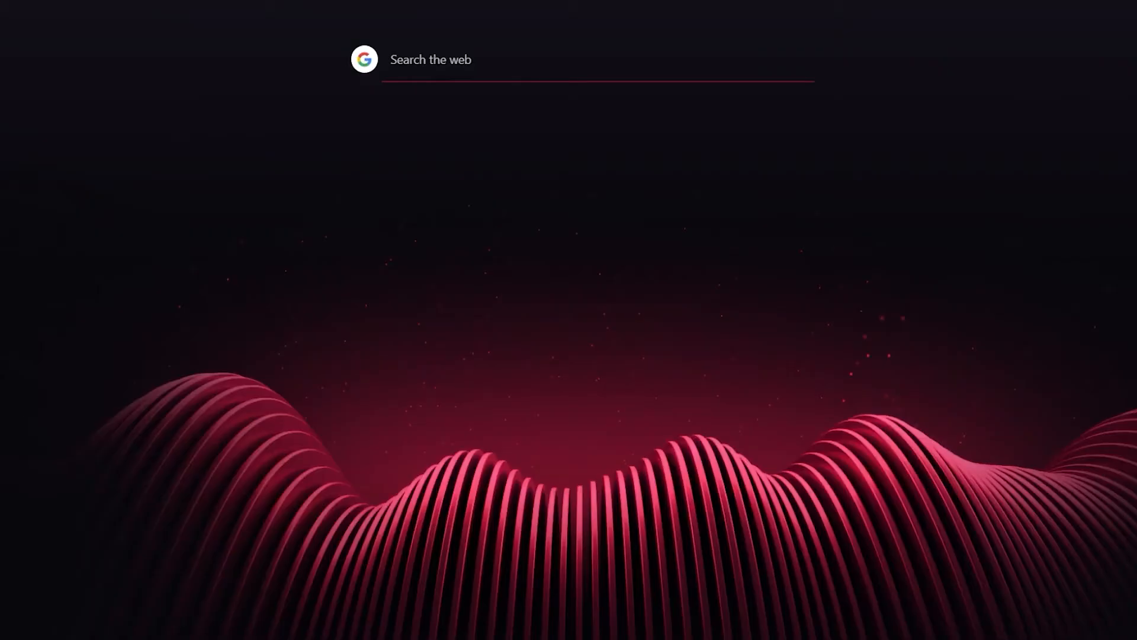
pyautogui.click(122, 10)
pyautogui.write('cha')
pyautogui.press('Return')
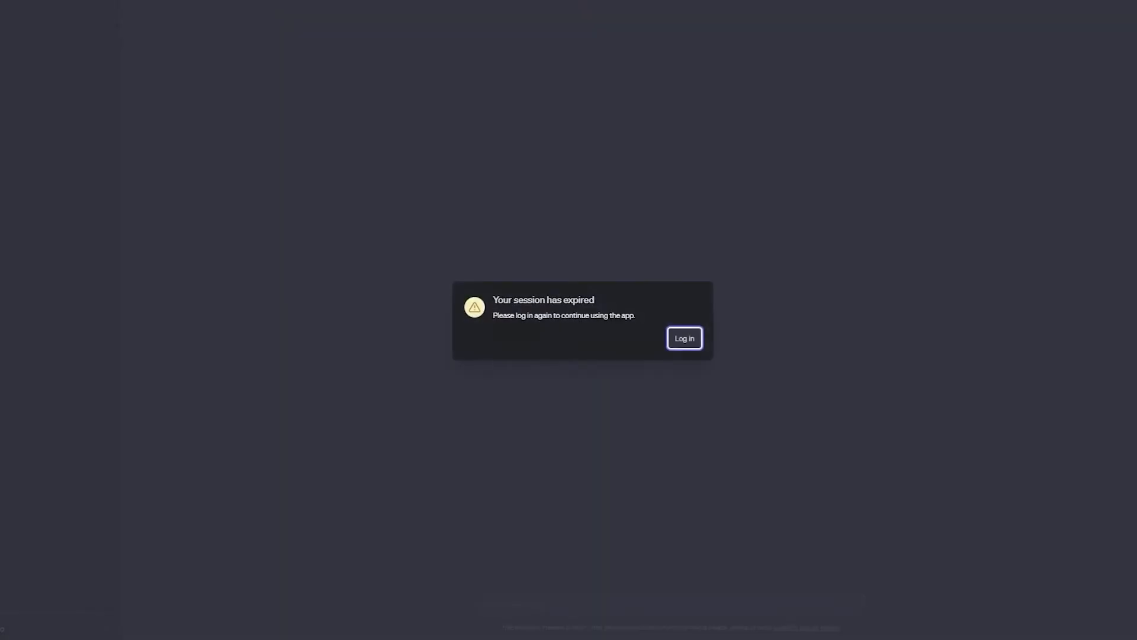
pyautogui.click(682, 341)
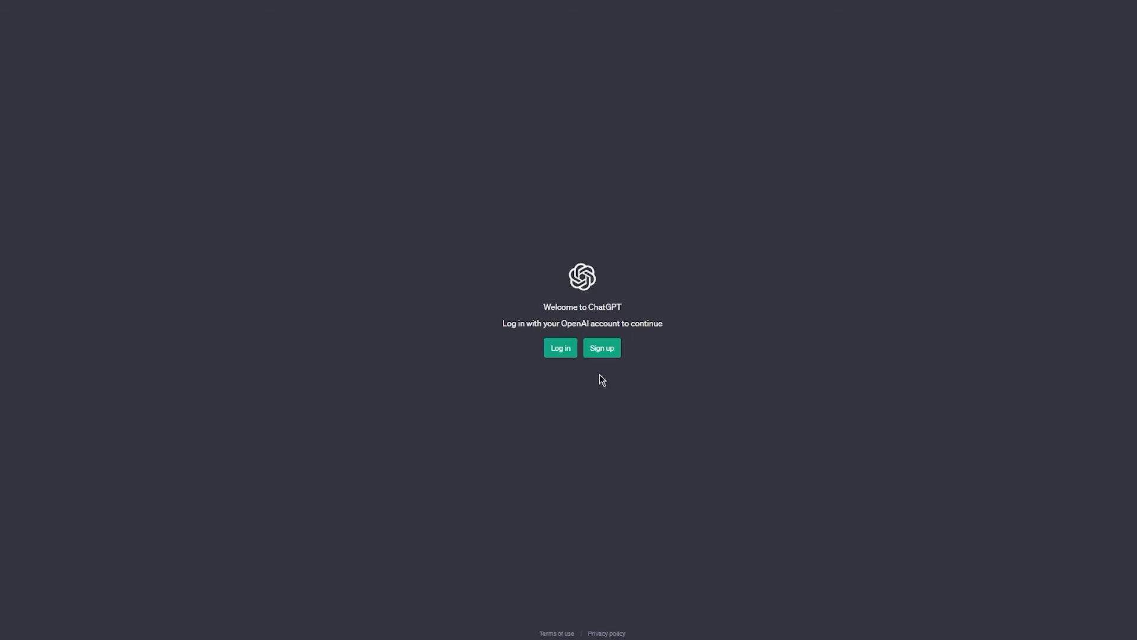
pyautogui.click(560, 345)
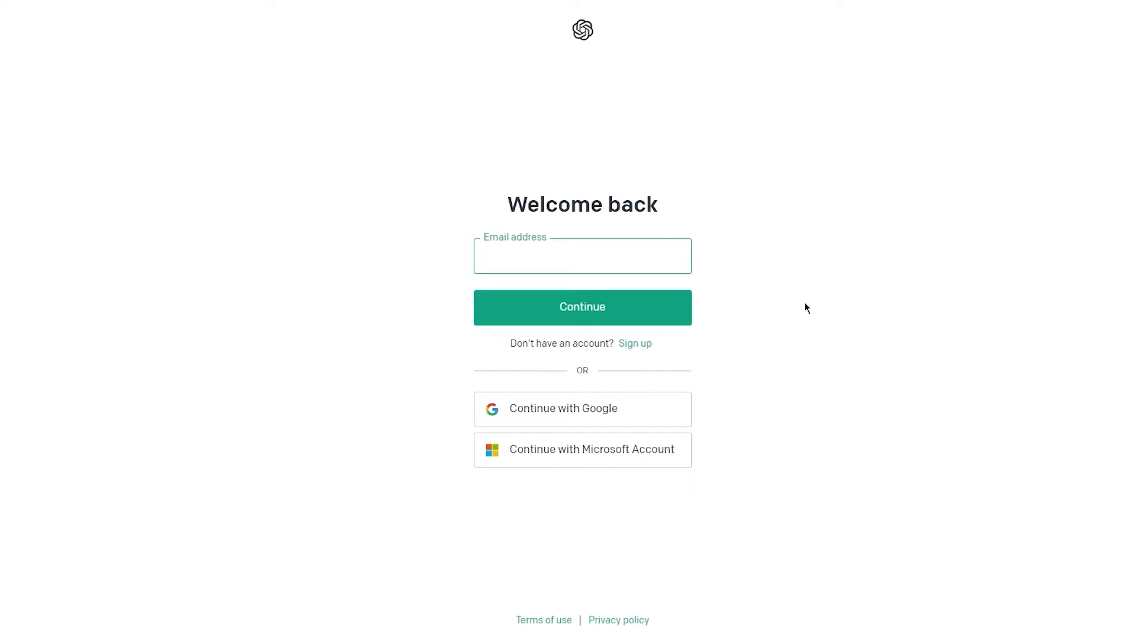
pyautogui.click(624, 406)
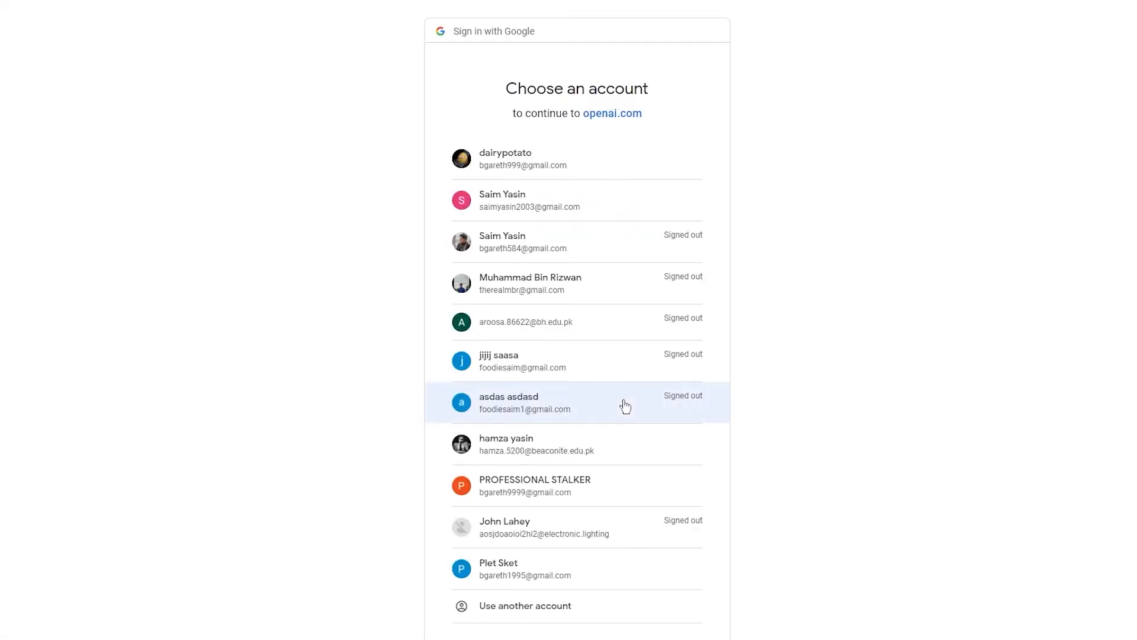
pyautogui.click(586, 173)
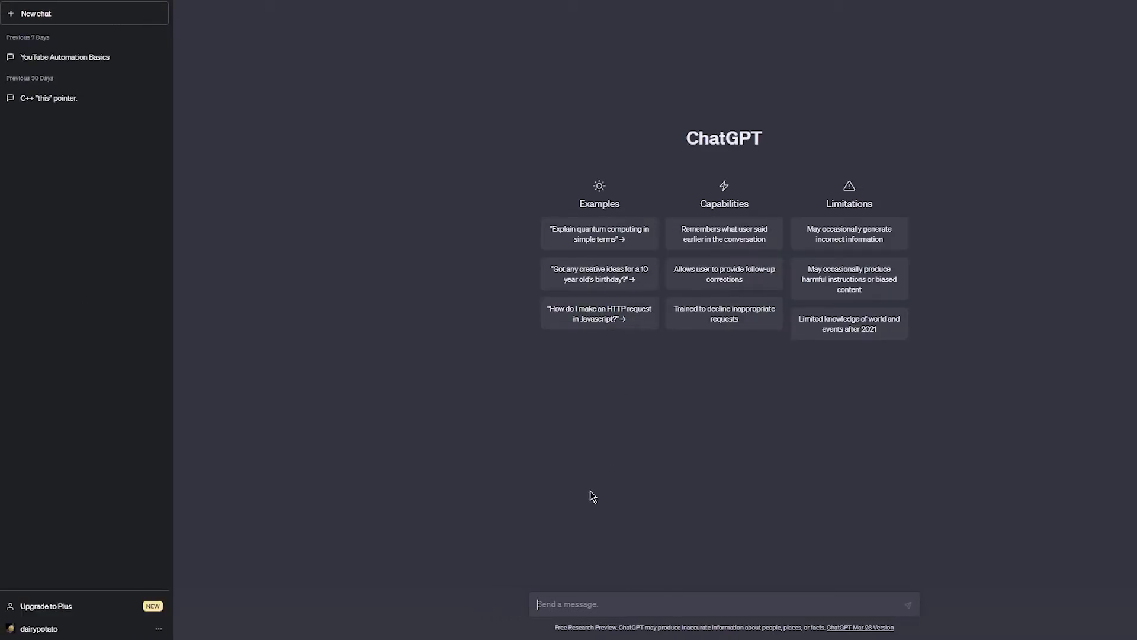
# Ask ChatGPT for an SEO title and description for a commercial-grade treadmill for a gym store
pyautogui.write('hi i have an online store for gym equipm')
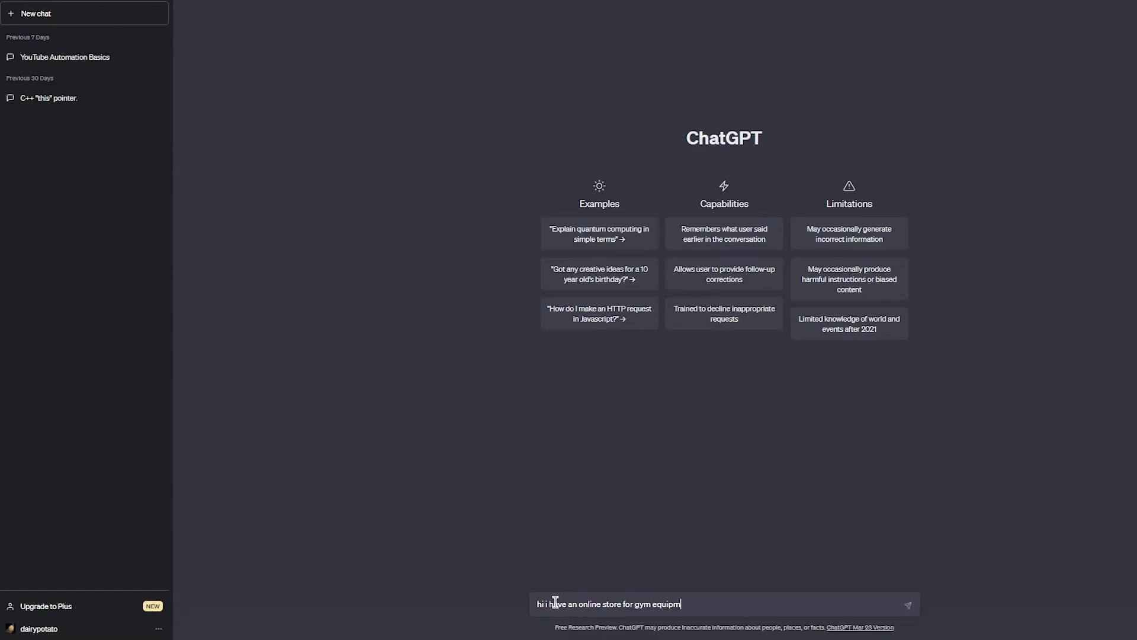
pyautogui.write('ent, i want to sell a commercial grade ')
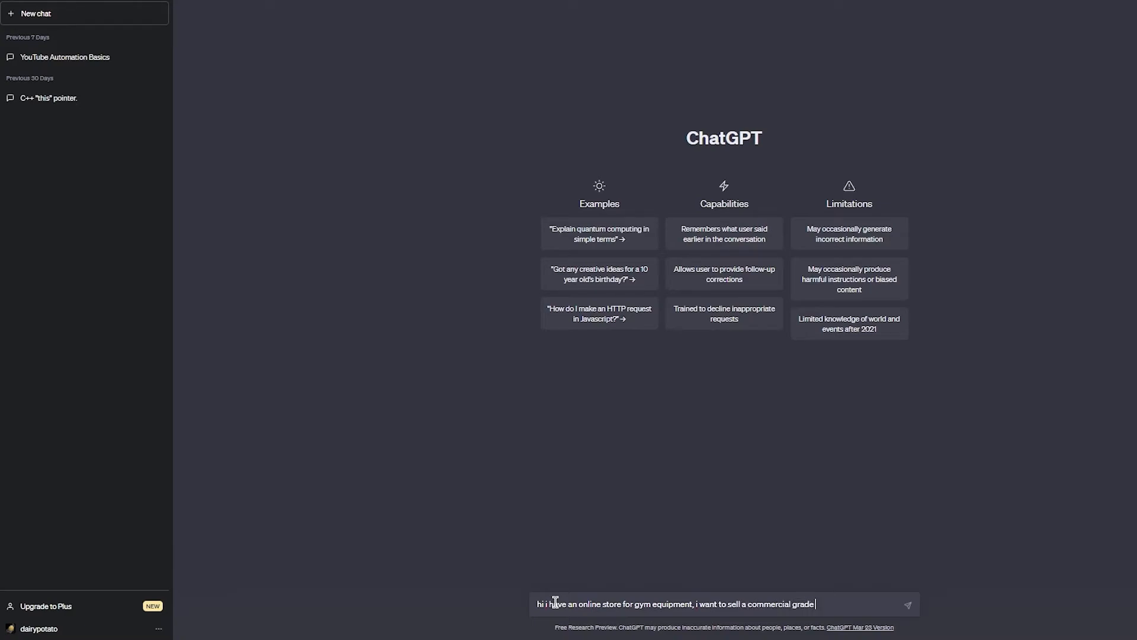
pyautogui.write('top notch treadmill. Can you wri')
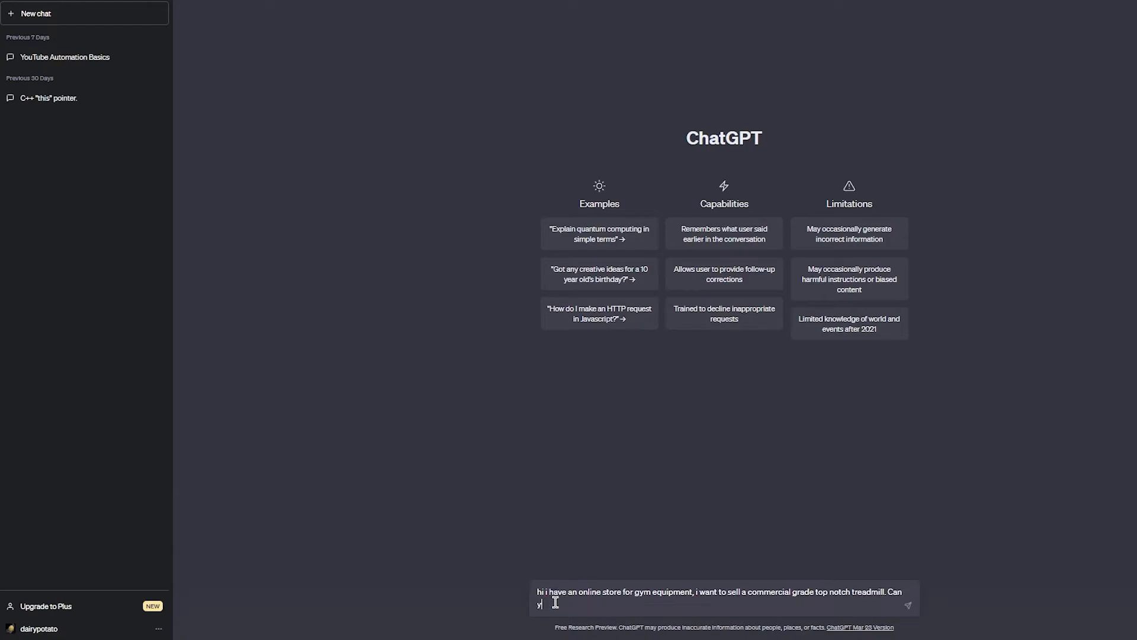
pyautogui.write('te me a good title for SEO')
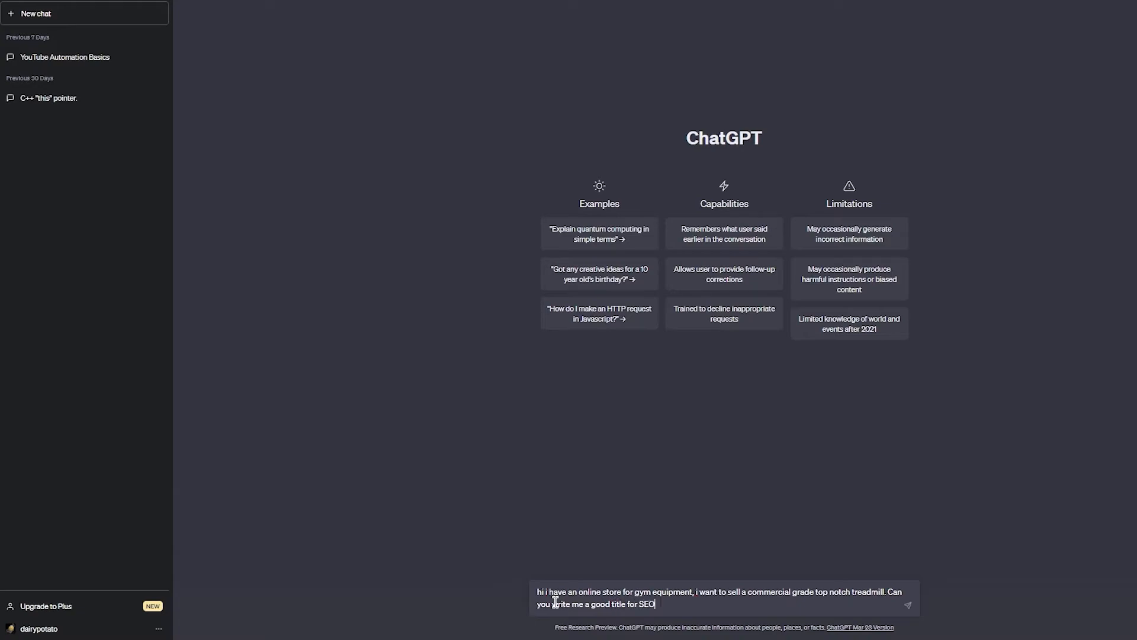
pyautogui.write(' and good description')
pyautogui.press('Return')
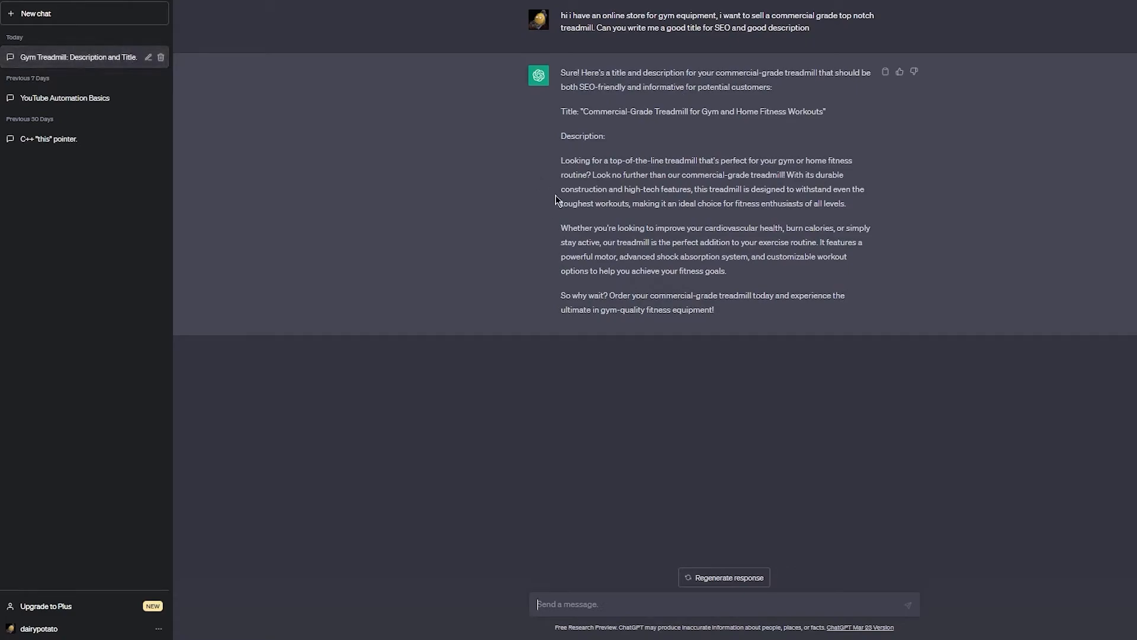
# Replace the Weebly item title with ChatGPT's 'Commercial-Grade Treadmill for Gym and Home Fitness Workouts'
pyautogui.moveTo(583, 112); pyautogui.dragTo(823, 112)
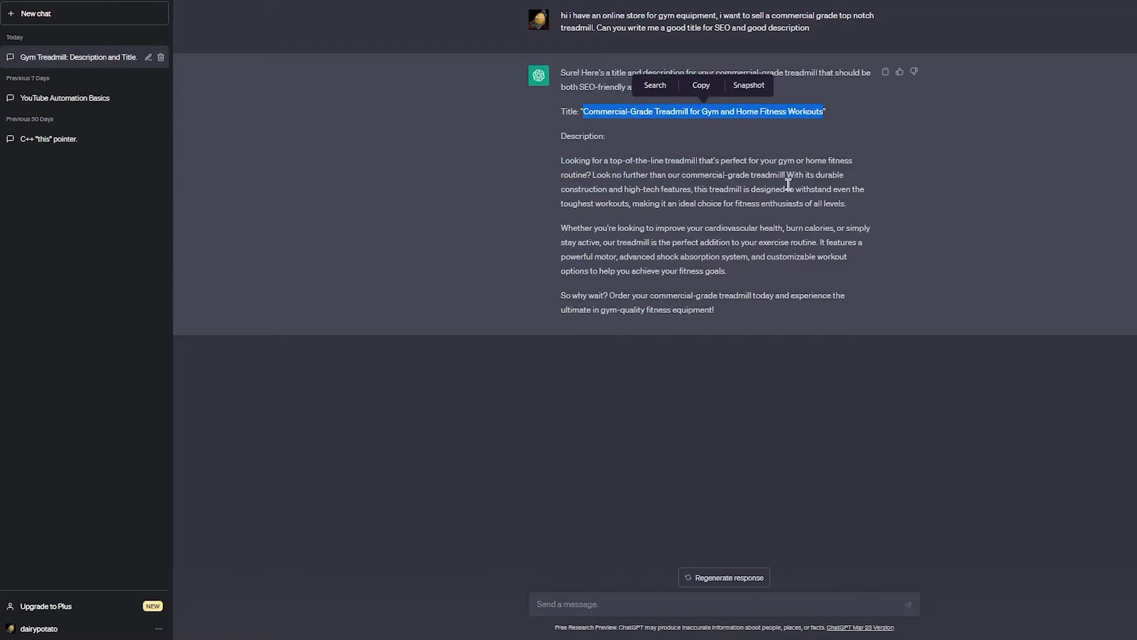
pyautogui.hotkey('ctrl', 'c')
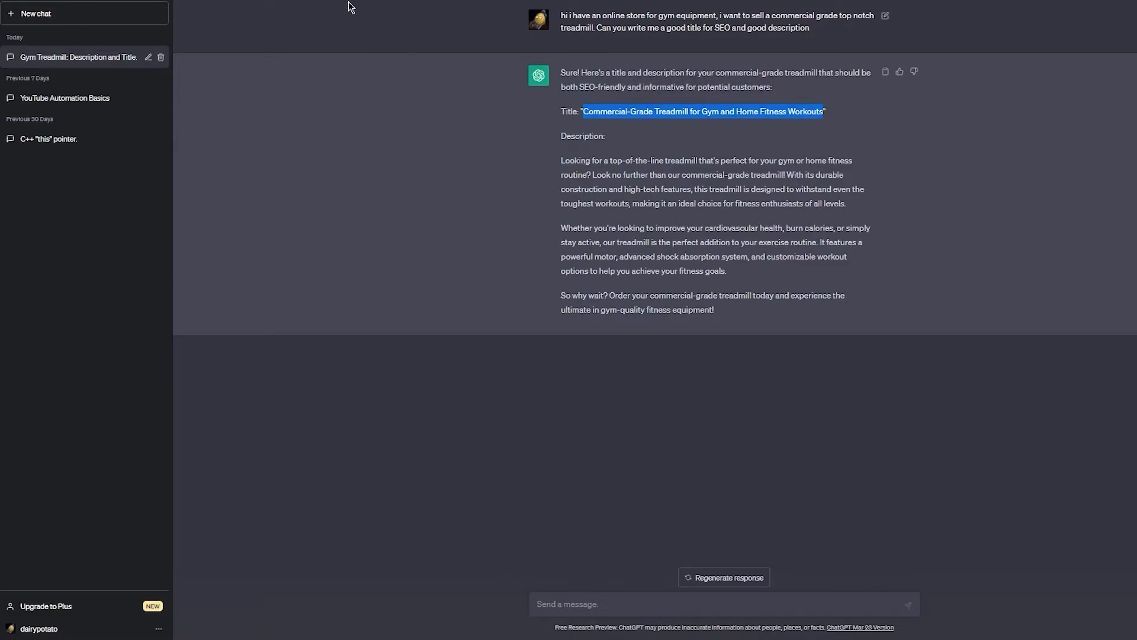
pyautogui.click(726, 630)
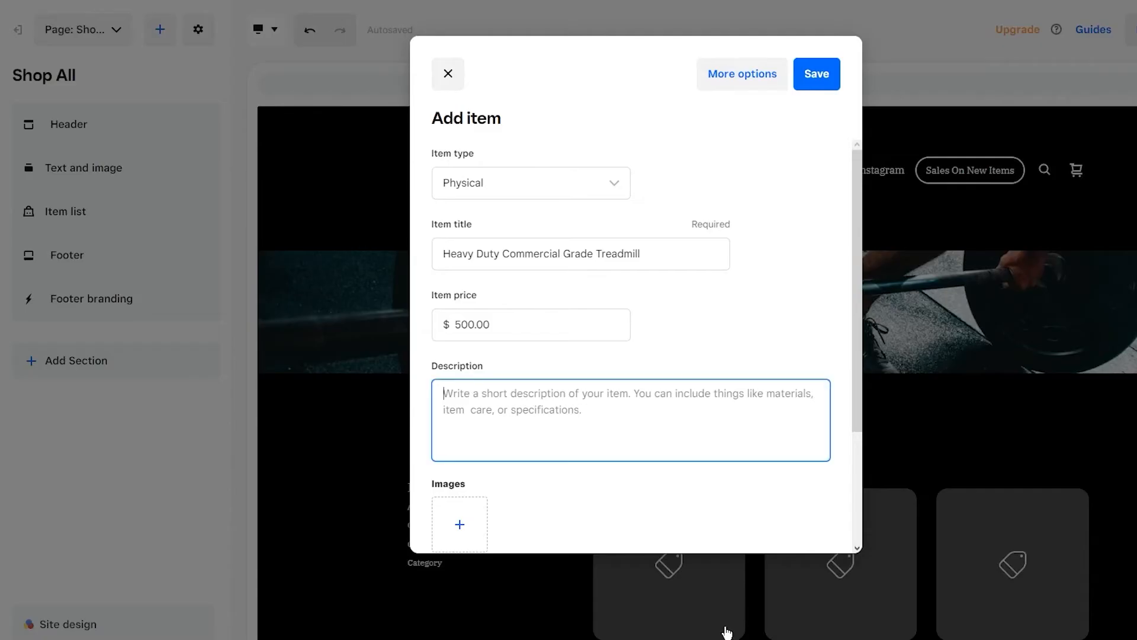
pyautogui.moveTo(701, 261); pyautogui.dragTo(431, 292)
pyautogui.hotkey('ctrl', 'v')
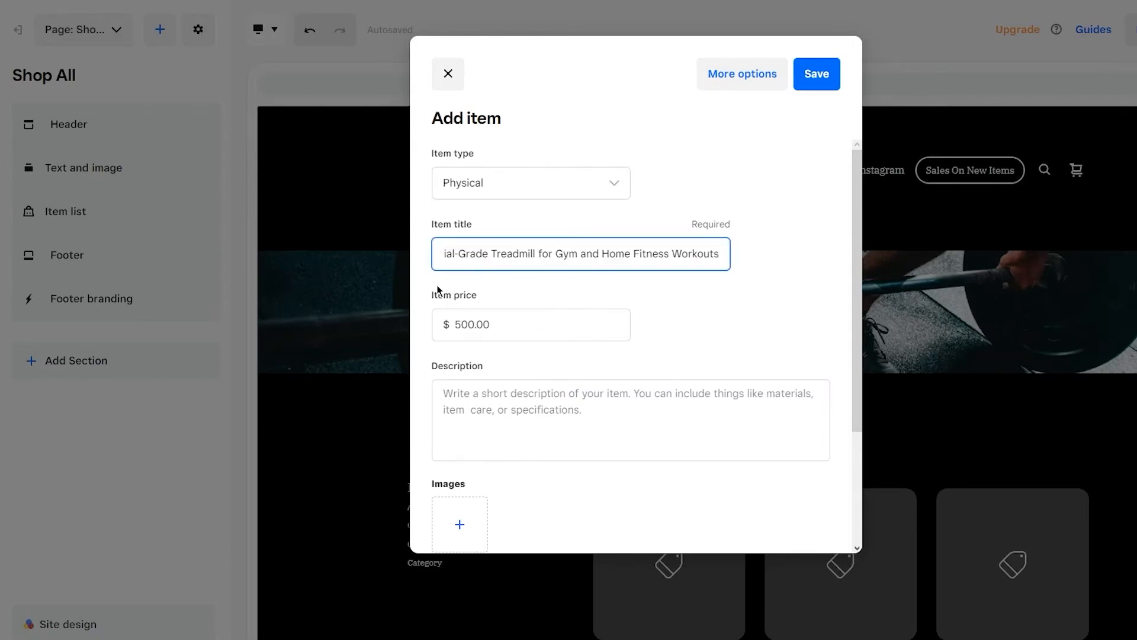
pyautogui.click(550, 260)
pyautogui.hscroll(1, 550, 259)
pyautogui.click(654, 629)
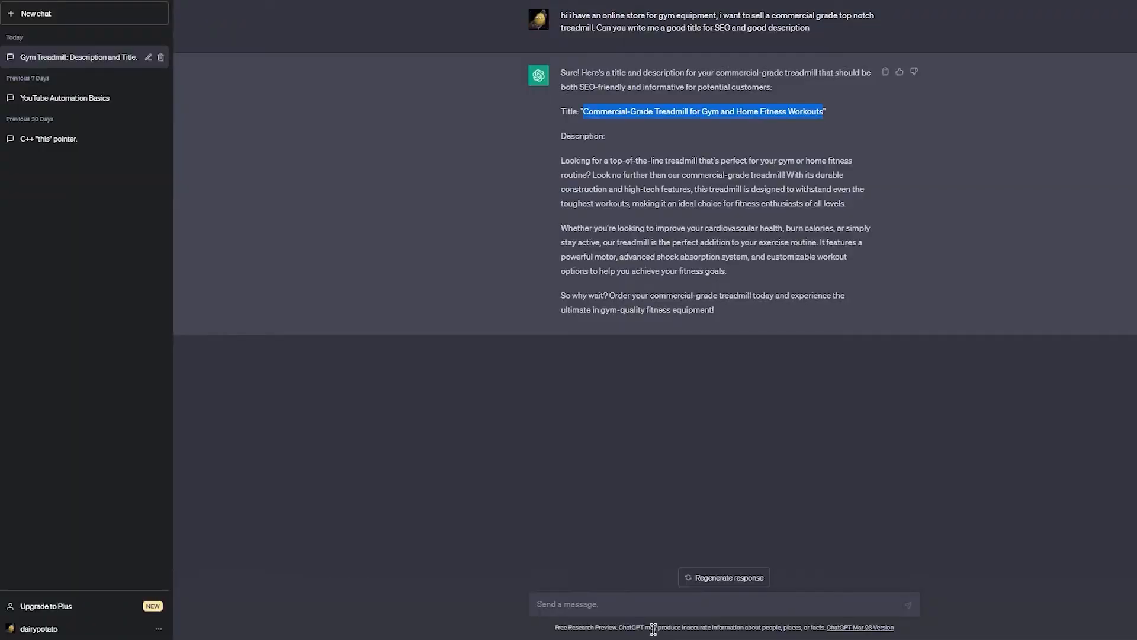
# Ask ChatGPT to also include the treadmill's features in the description
pyautogui.click(481, 236)
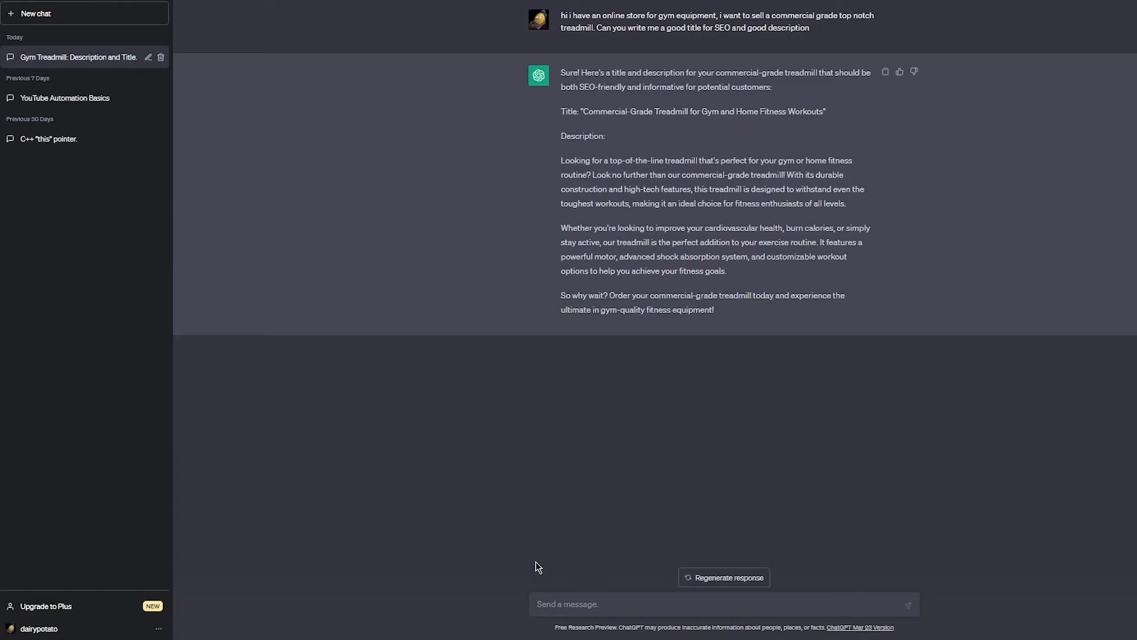
pyautogui.click(557, 604)
pyautogui.write('can you also write the features of a t')
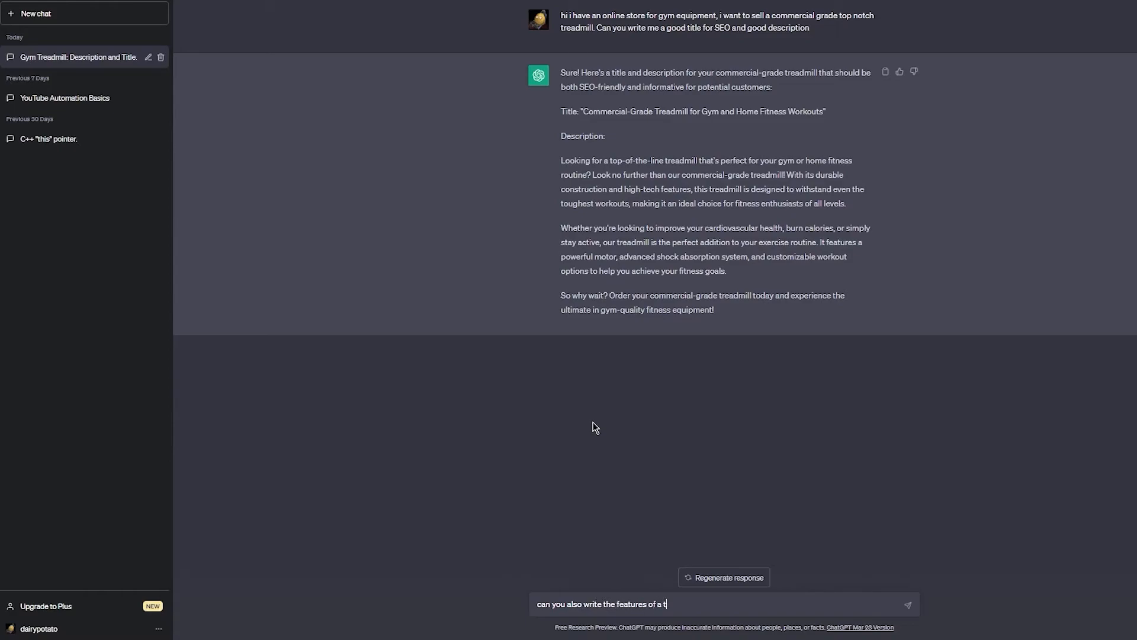
pyautogui.write('radmill in this description')
pyautogui.press('Return')
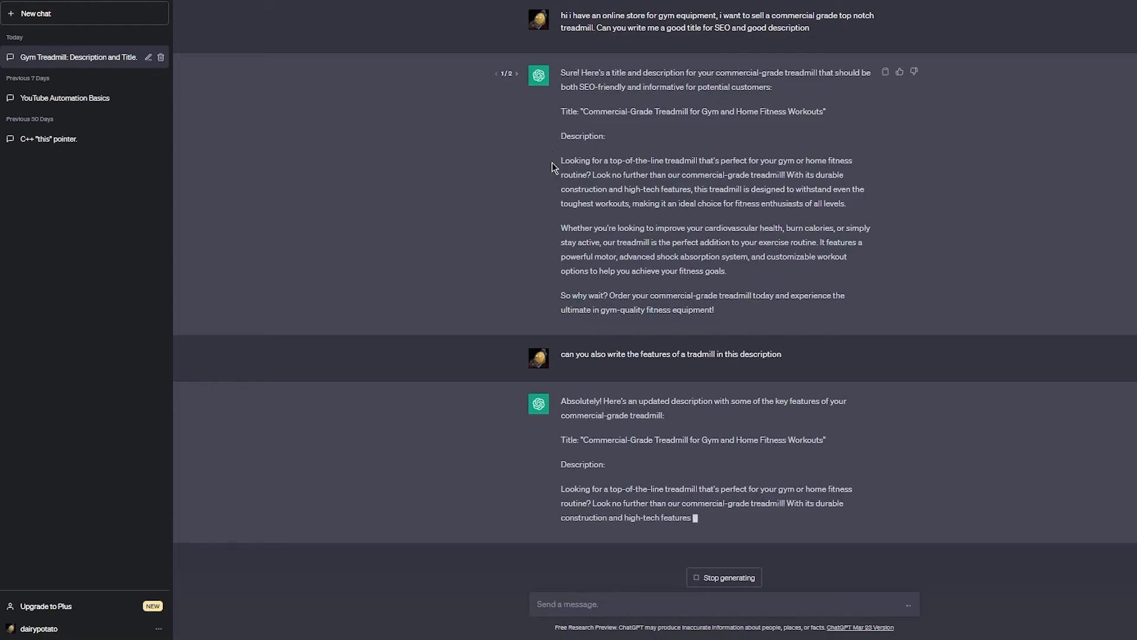
# Read ChatGPT's finished description covering motor, shock absorption, 28 workouts and display
pyautogui.moveTo(552, 165); pyautogui.dragTo(748, 257)
pyautogui.click(997, 343)
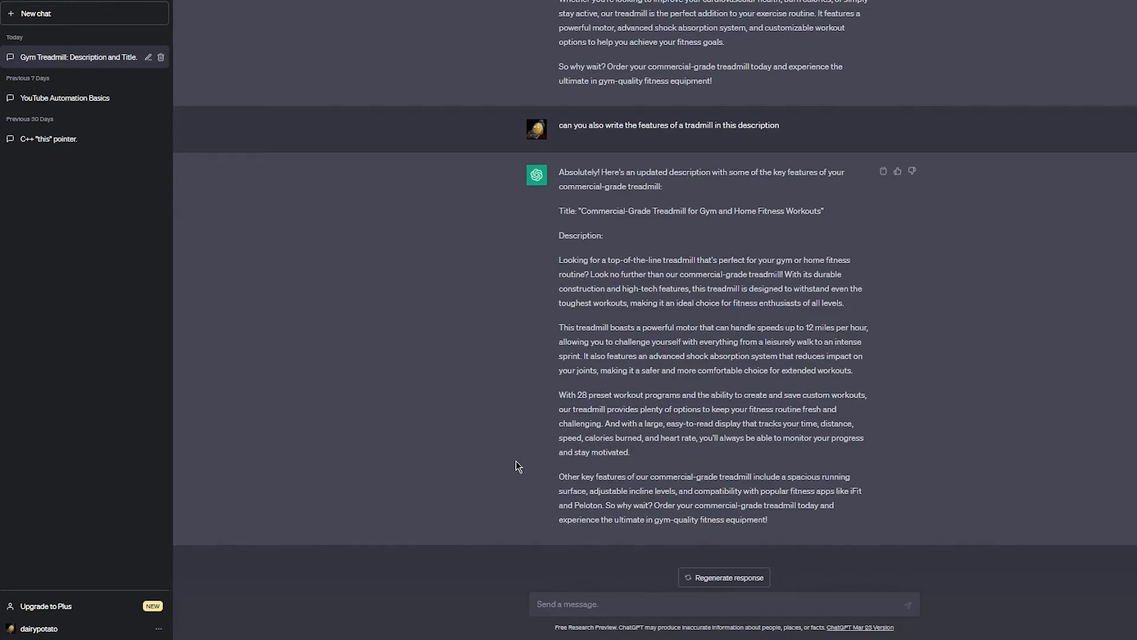
# Copy ChatGPT's four-paragraph feature description into the Weebly item's Description field
pyautogui.moveTo(557, 265); pyautogui.dragTo(841, 530)
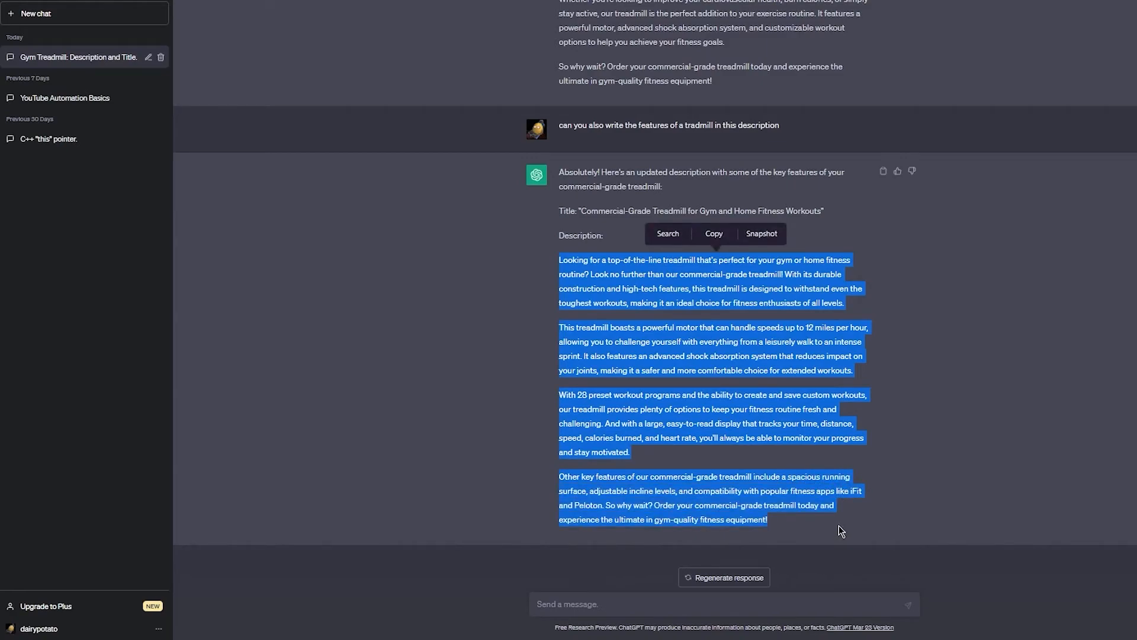
pyautogui.hotkey('ctrl', 'c')
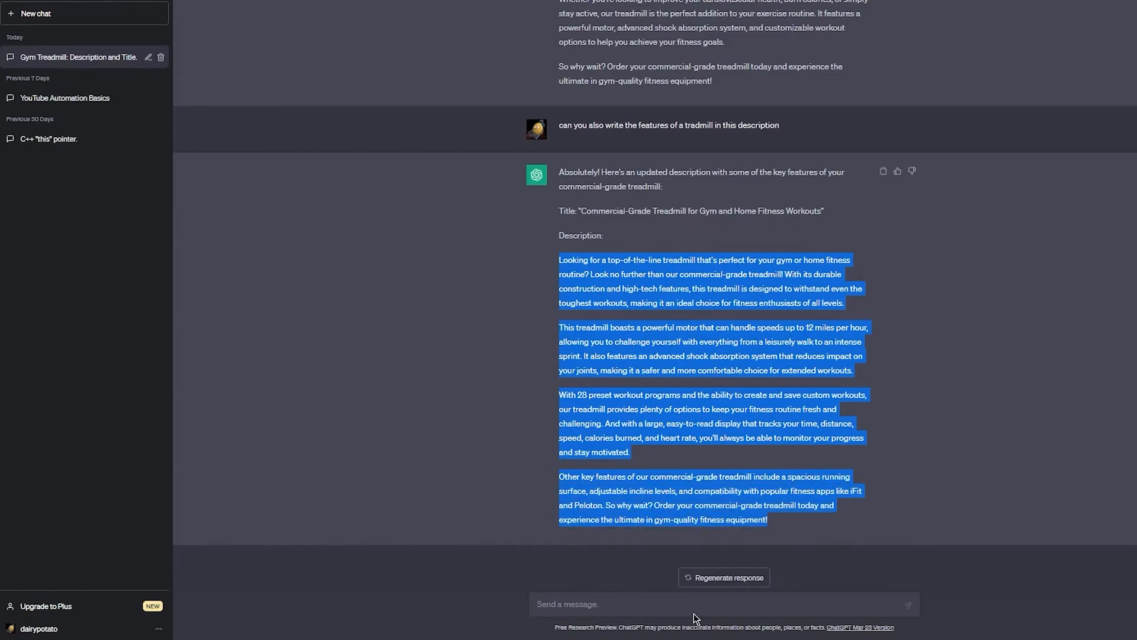
pyautogui.click(685, 639)
pyautogui.click(730, 597)
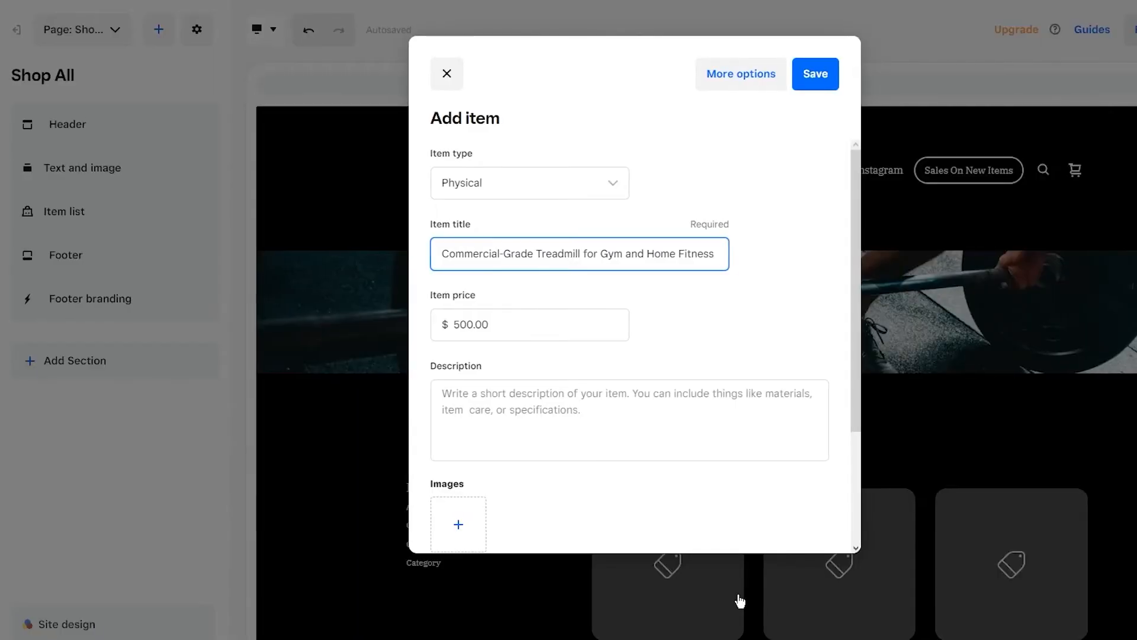
pyautogui.click(468, 418)
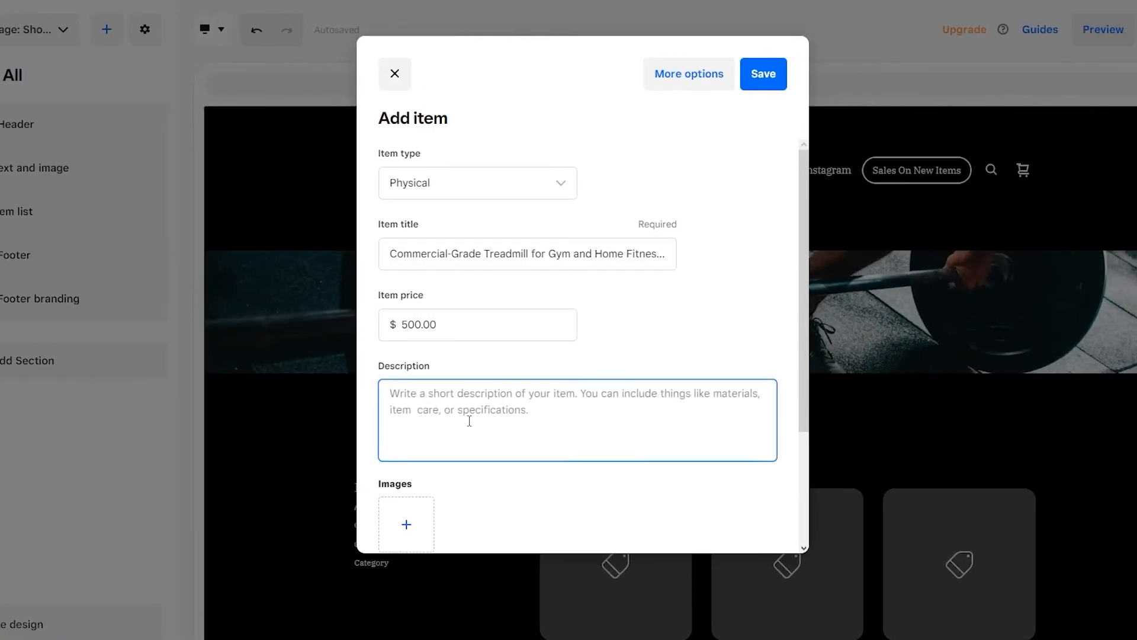
pyautogui.hotkey('ctrl', 'v')
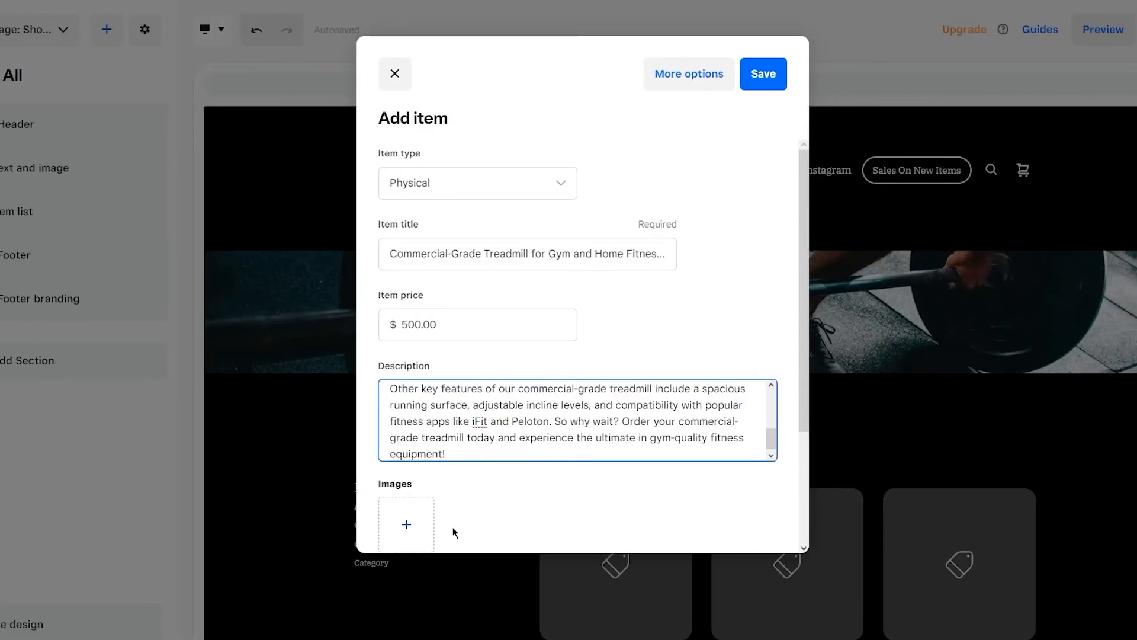
pyautogui.scroll(-3, 495, 482)
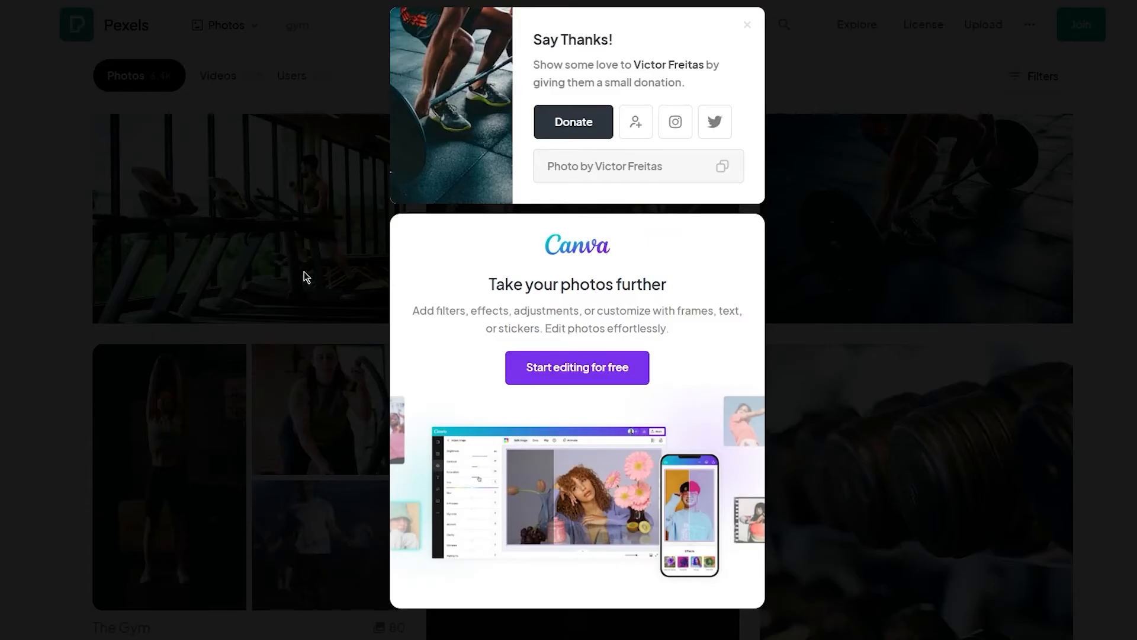
# Dismiss the Say Thanks popup and search Pexels for 'treadmill' instead of 'gym'
pyautogui.click(304, 272)
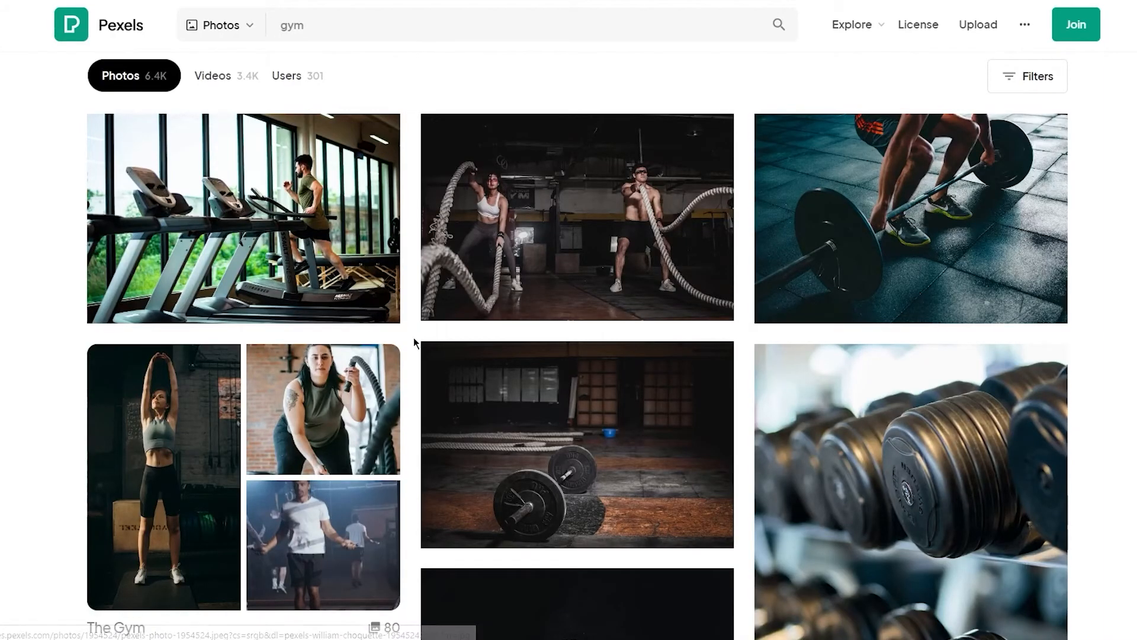
pyautogui.scroll(3, 414, 337)
pyautogui.click(335, 26)
pyautogui.hotkey('ctrl', 'a')
pyautogui.moveTo(191, 40)
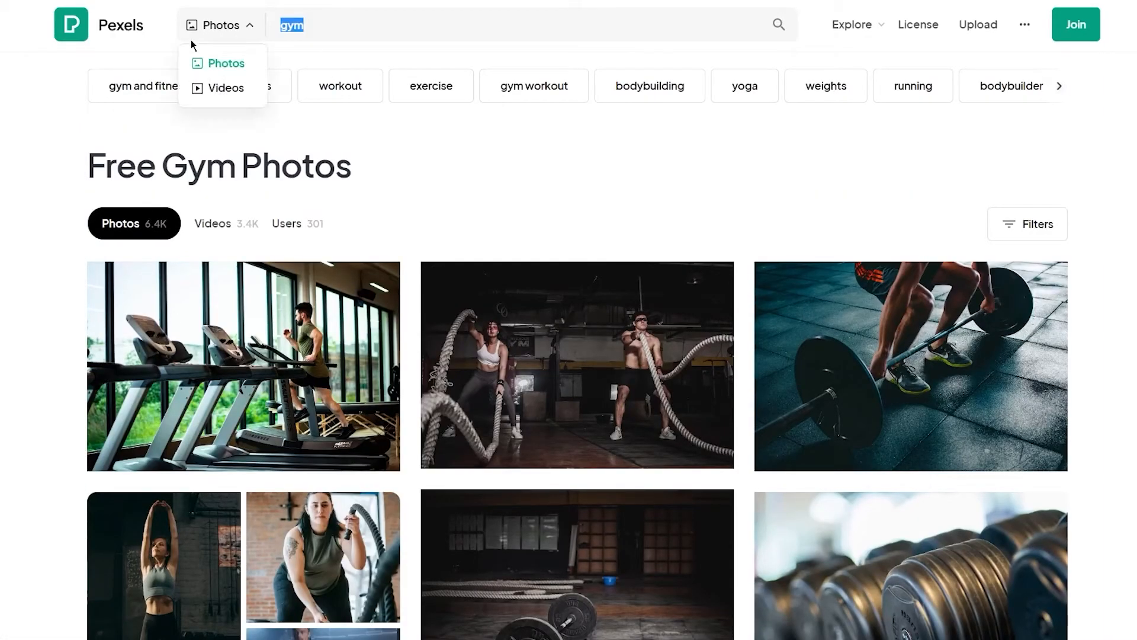
pyautogui.write('treadmill')
pyautogui.press('Return')
# Download the photo of a man in a green jacket running on a treadmill
pyautogui.scroll(-5, 416, 318)
pyautogui.scroll(-1, 417, 318)
pyautogui.scroll(-3, 416, 317)
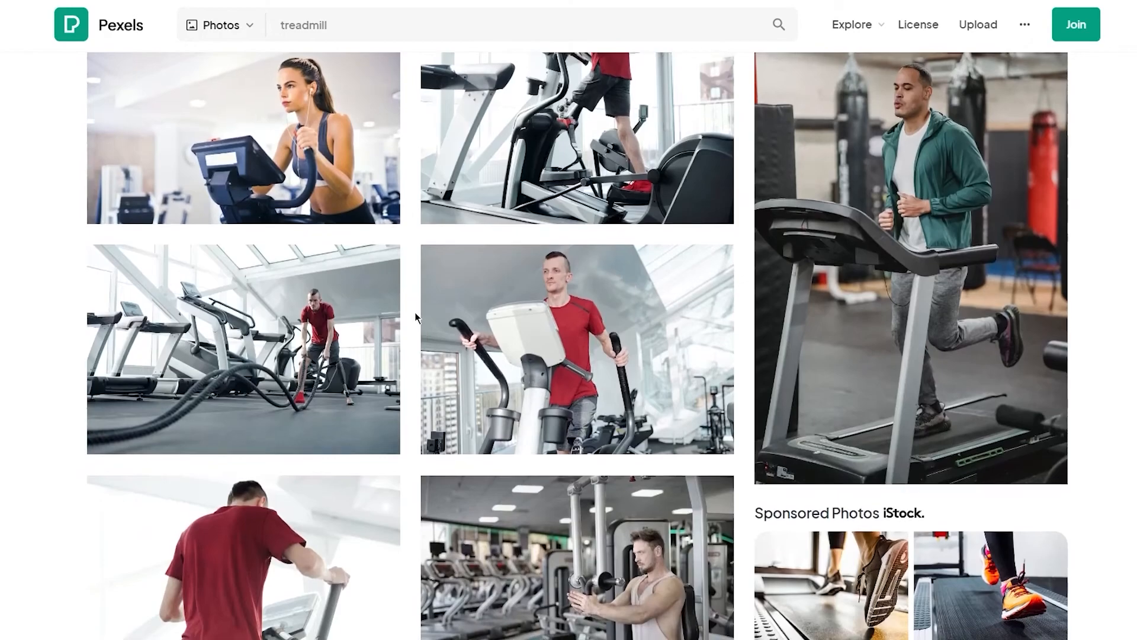
pyautogui.scroll(-5, 978, 280)
pyautogui.scroll(-3, 979, 281)
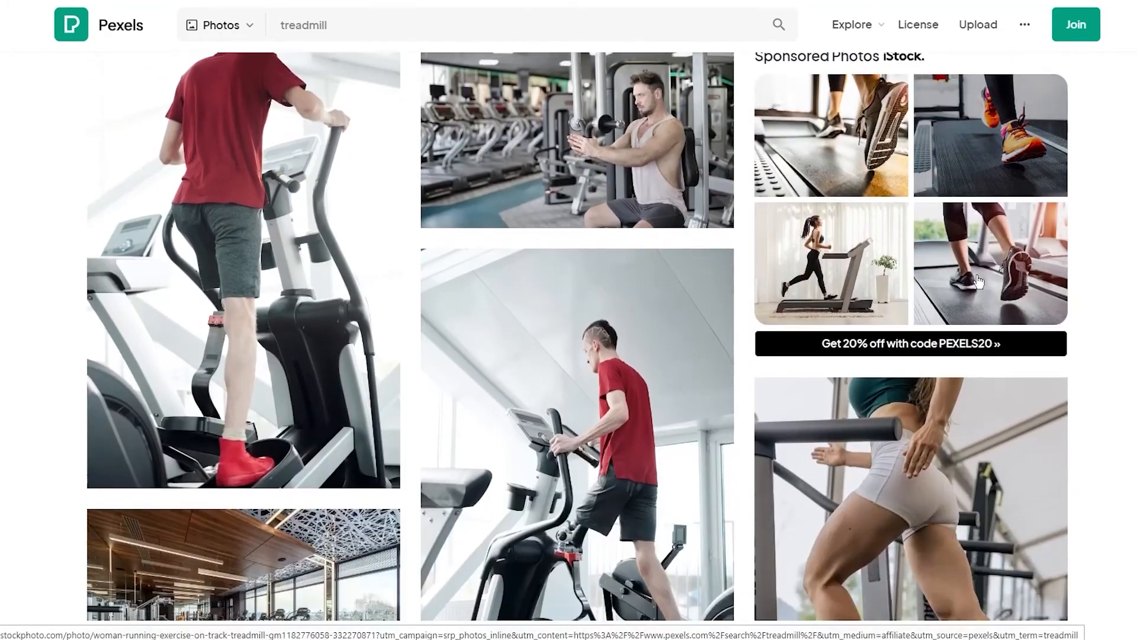
pyautogui.scroll(-4, 1126, 240)
pyautogui.scroll(-5, 1126, 240)
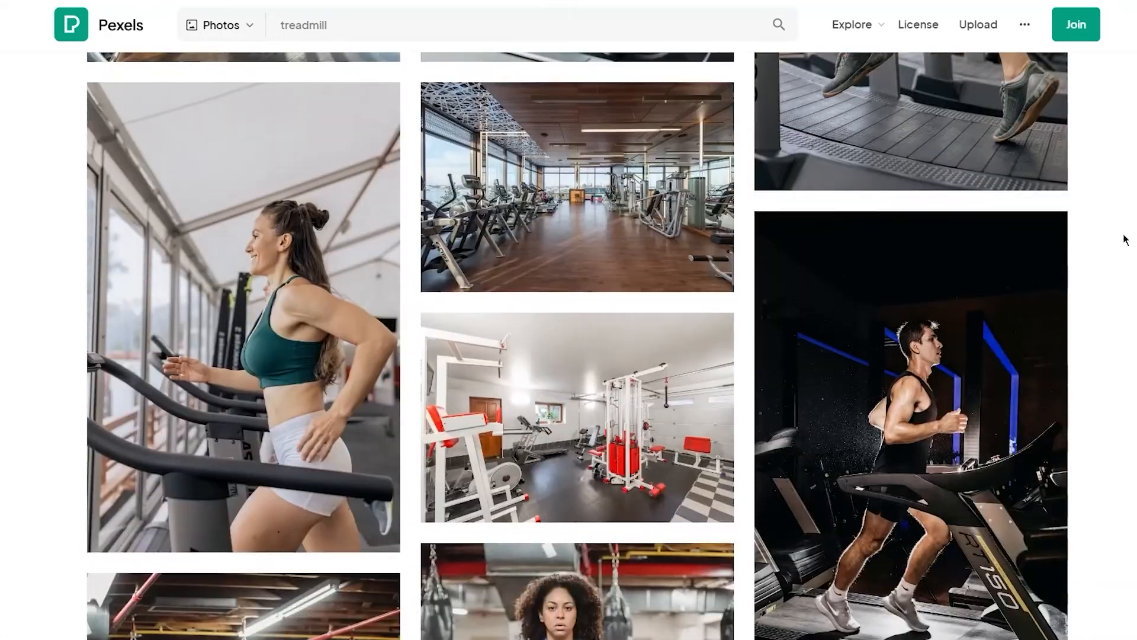
pyautogui.scroll(-5, 1125, 240)
pyautogui.scroll(-5, 1125, 240)
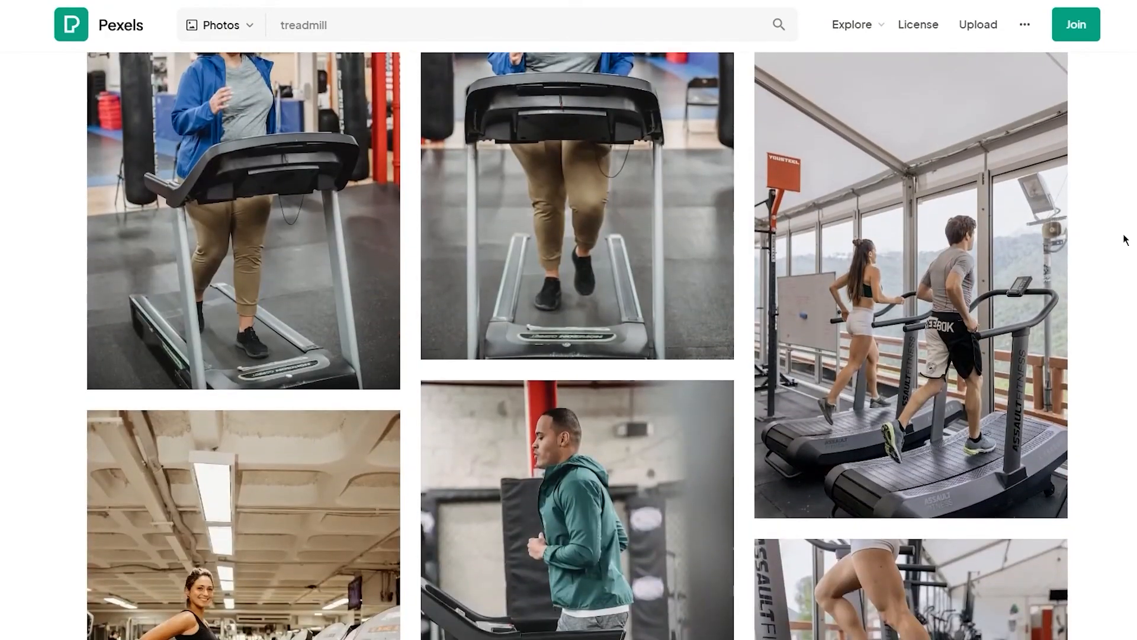
pyautogui.scroll(-6, 1126, 240)
pyautogui.scroll(20, 1125, 240)
pyautogui.scroll(10, 1125, 240)
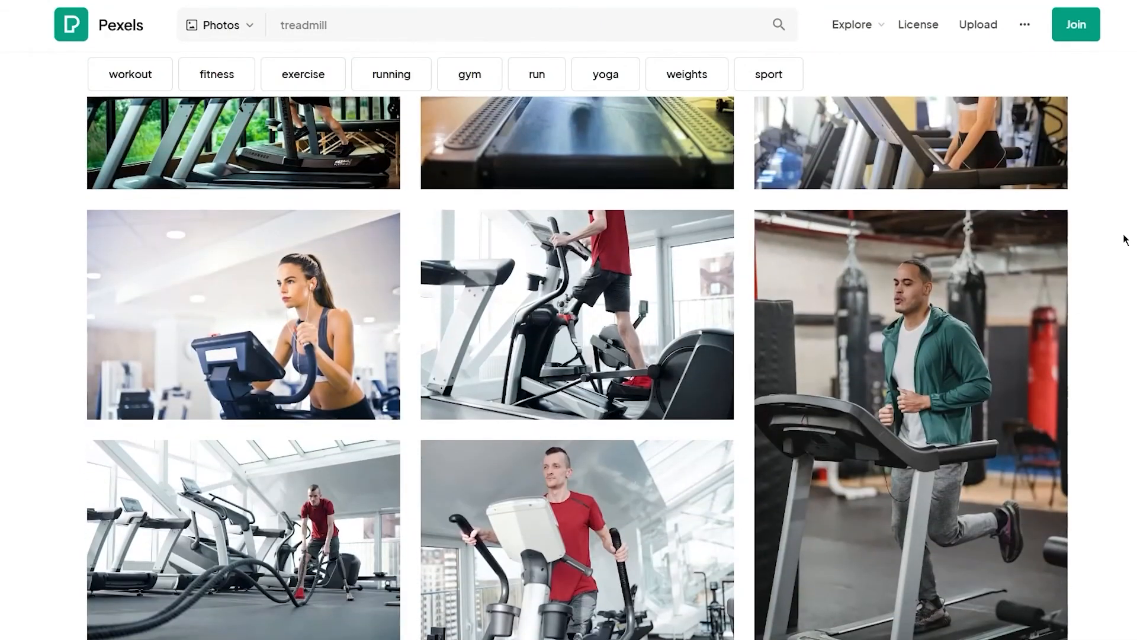
pyautogui.scroll(-5, 1126, 240)
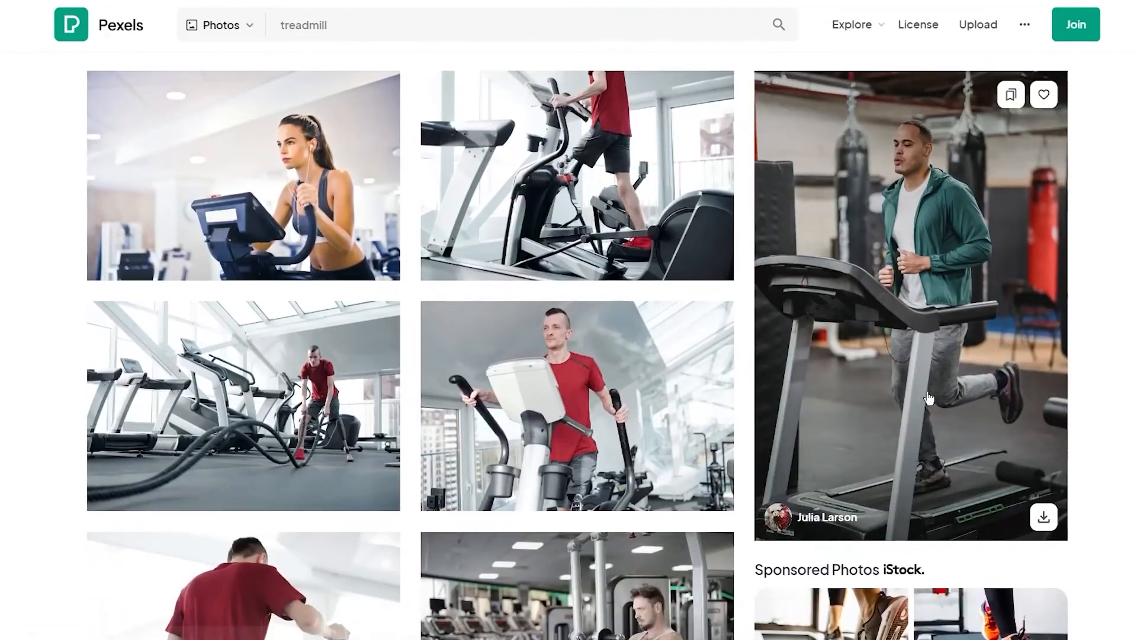
pyautogui.click(1044, 510)
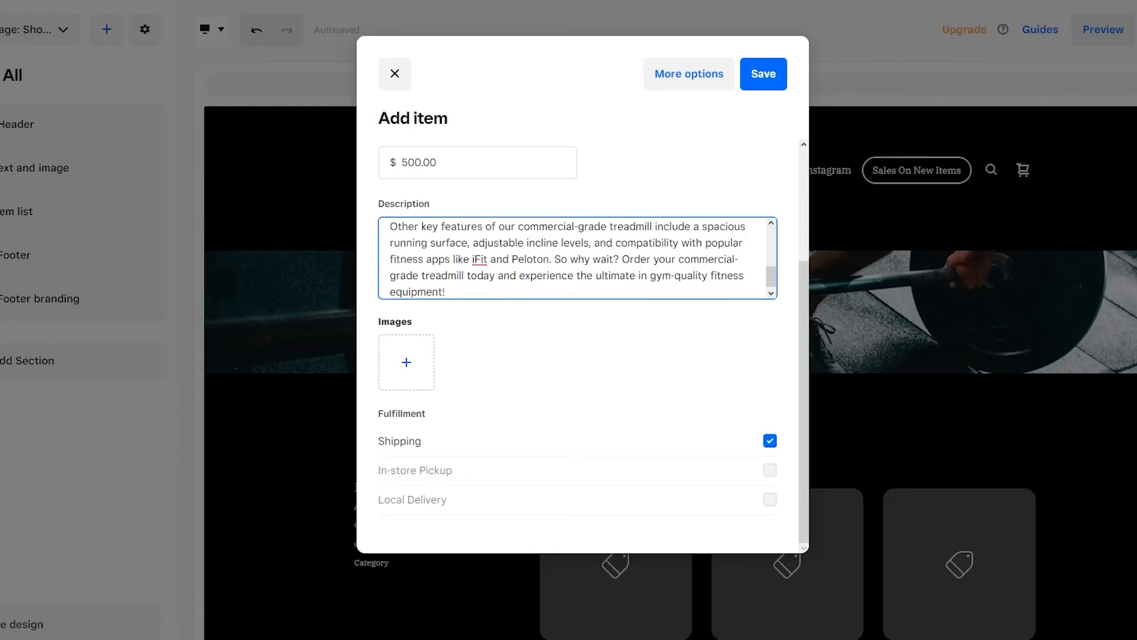
# Upload the downloaded treadmill JPG as the item's image and save the $500.00 item
pyautogui.click(408, 362)
pyautogui.click(111, 34)
pyautogui.doubleClick(110, 34)
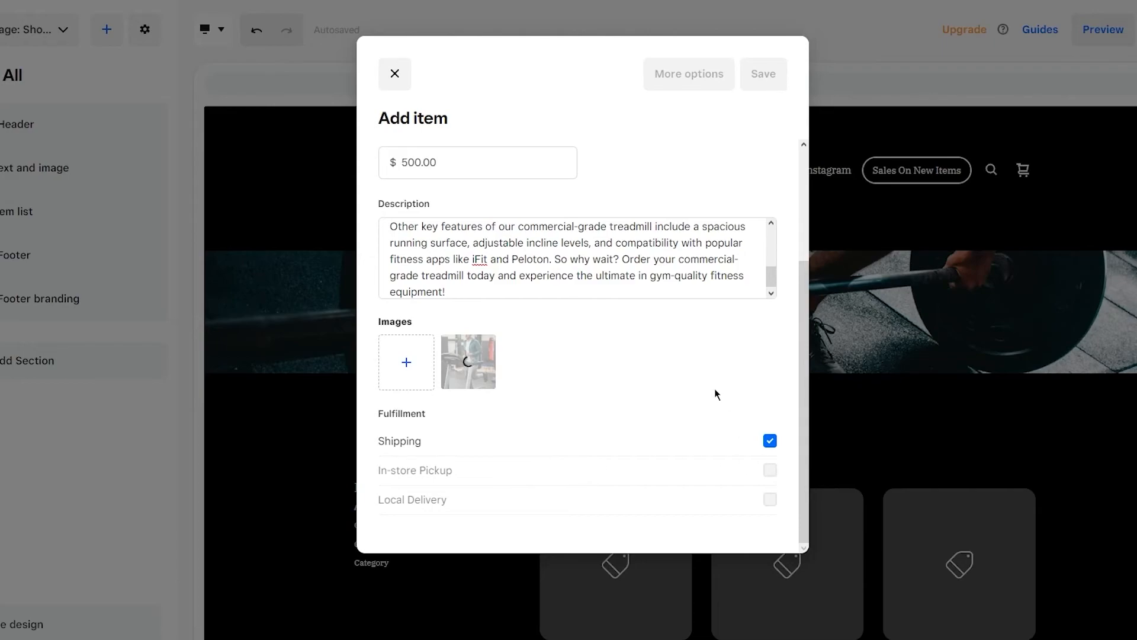
pyautogui.scroll(3, 513, 344)
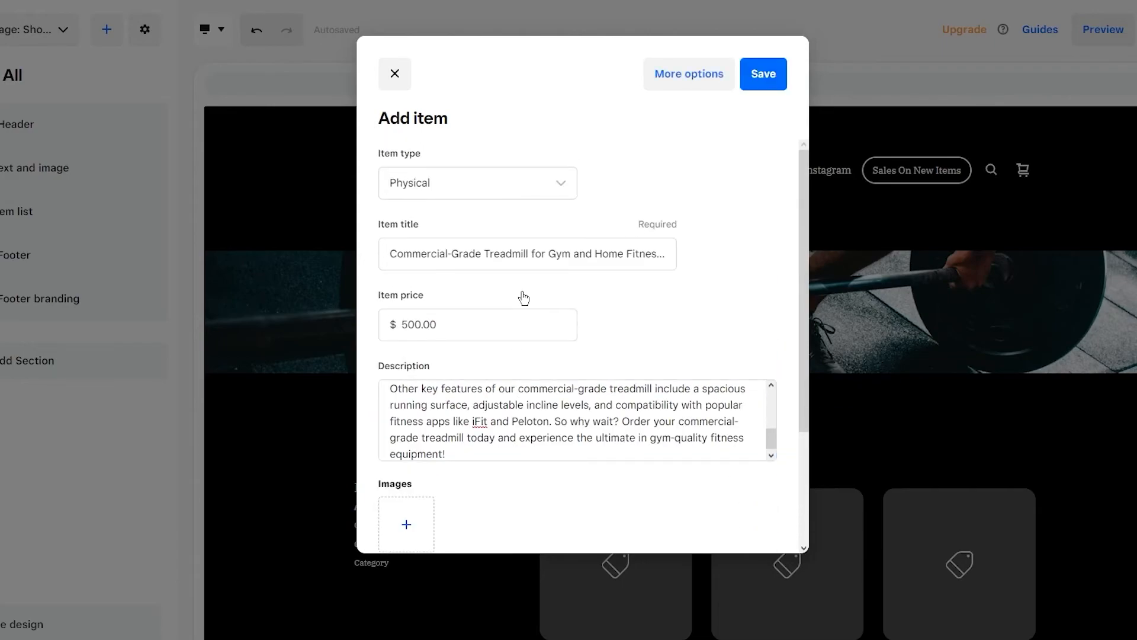
pyautogui.scroll(-3, 566, 347)
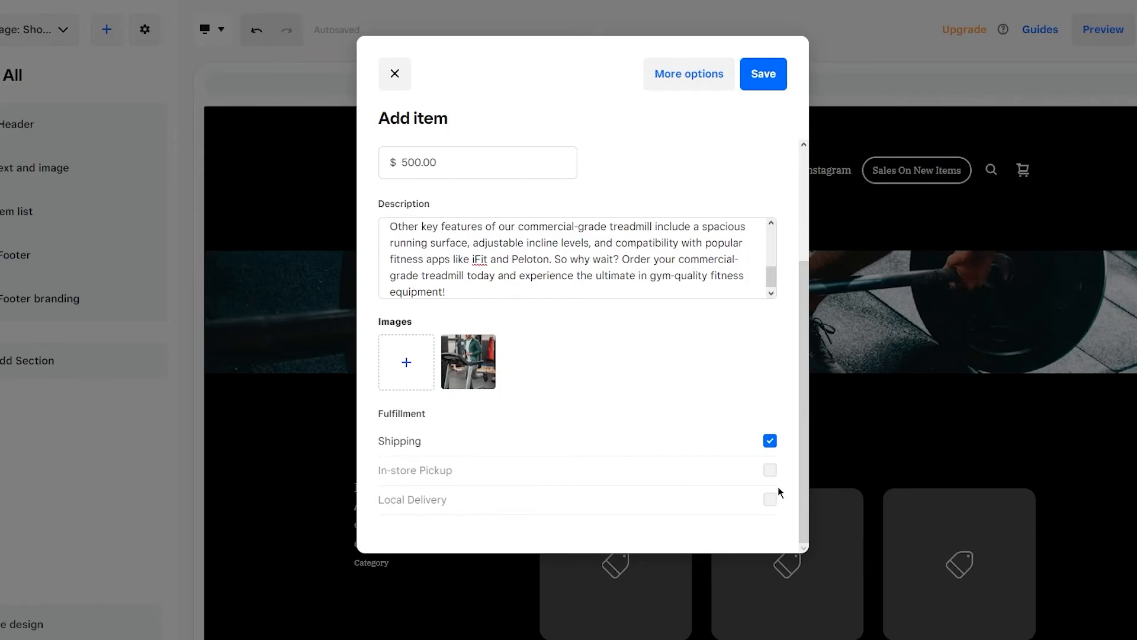
pyautogui.click(770, 83)
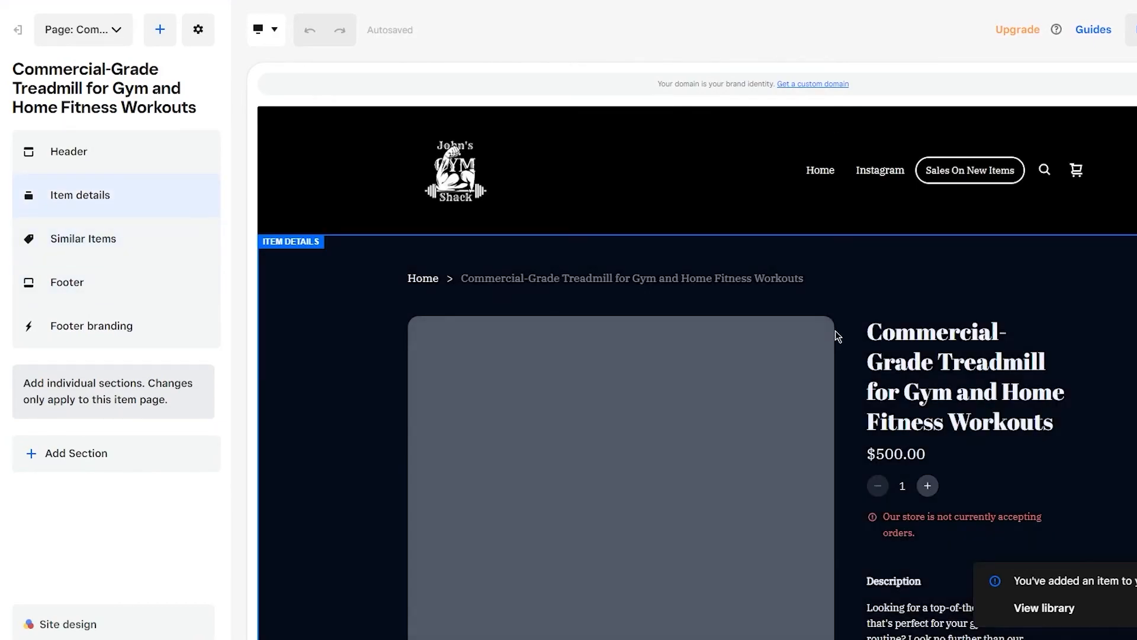
# Open the treadmill image gallery settings and try 2:3, then 3:4 photo proportions
pyautogui.click(998, 402)
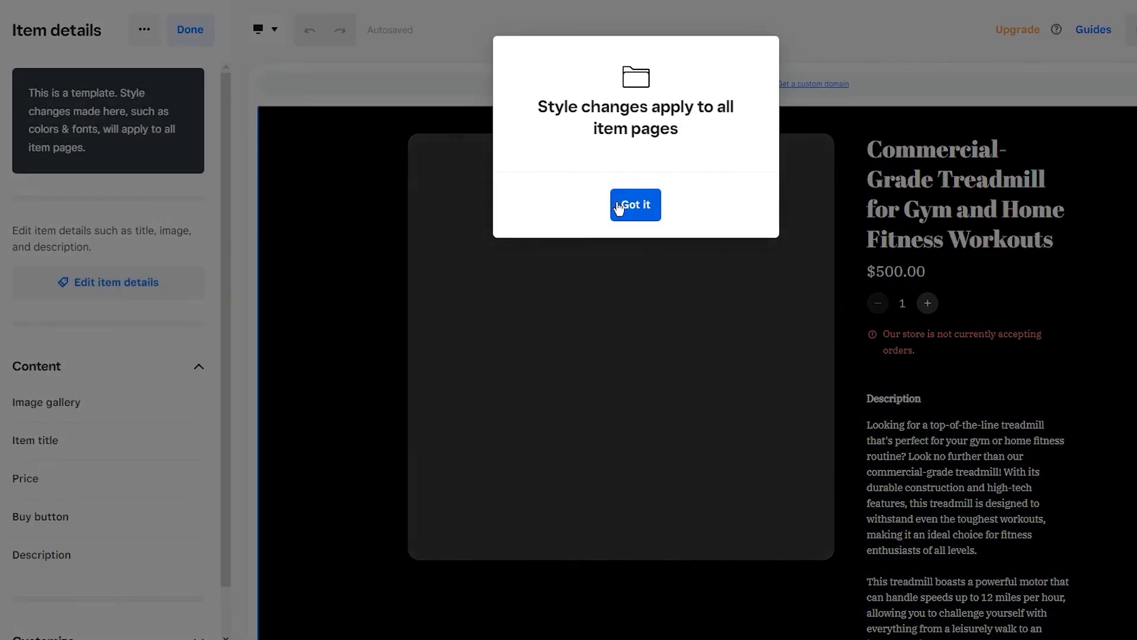
pyautogui.click(629, 205)
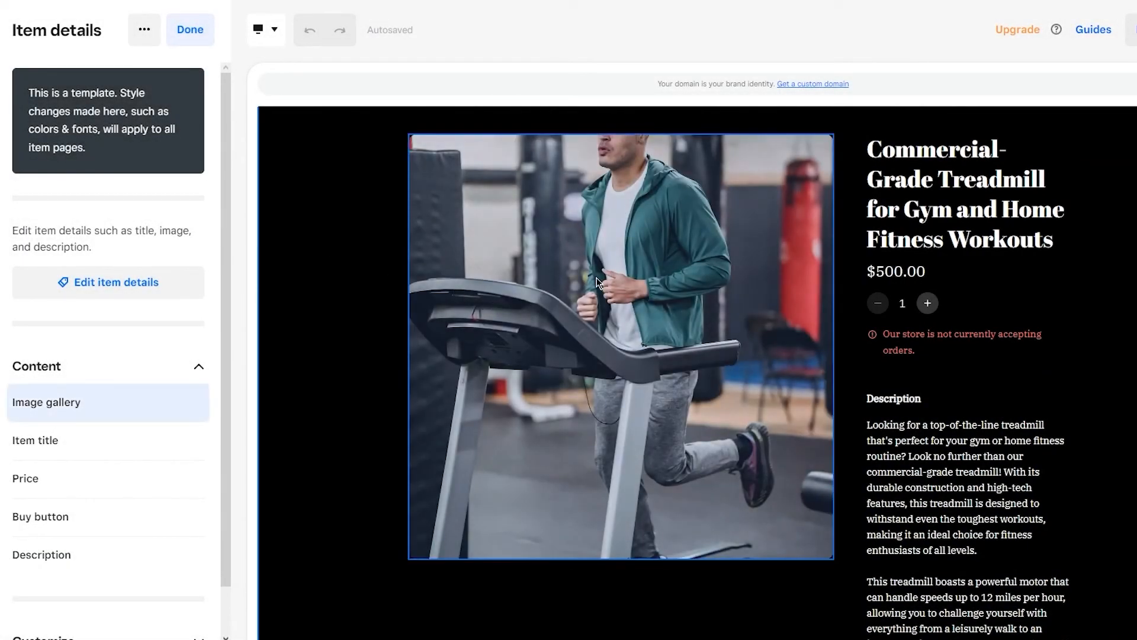
pyautogui.click(551, 326)
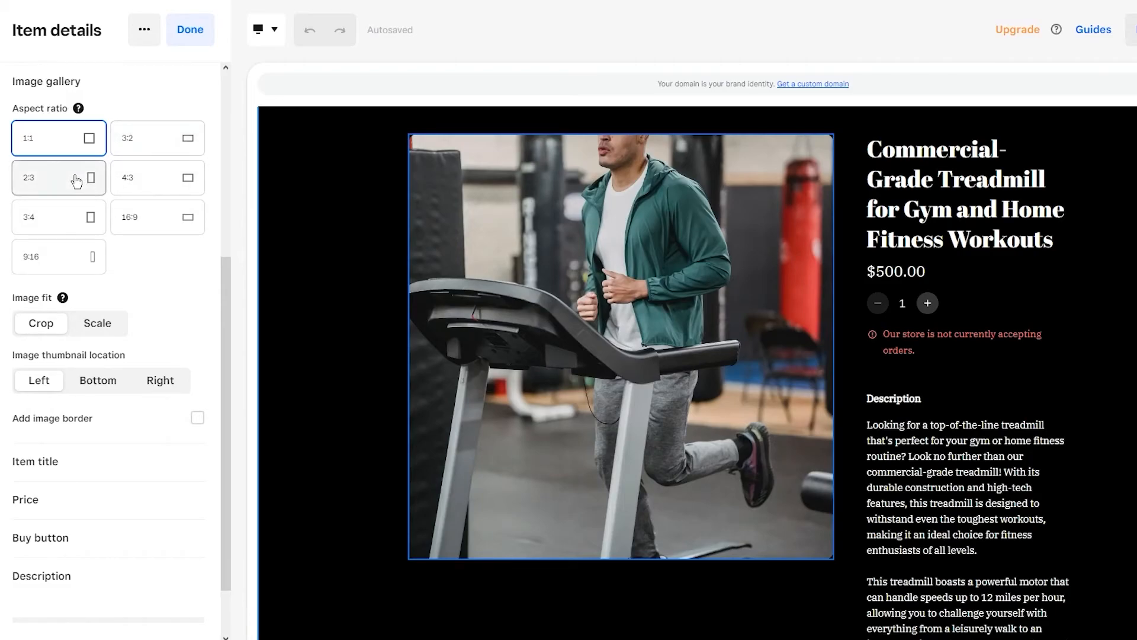
pyautogui.click(80, 178)
pyautogui.scroll(-5, 312, 327)
pyautogui.scroll(3, 312, 327)
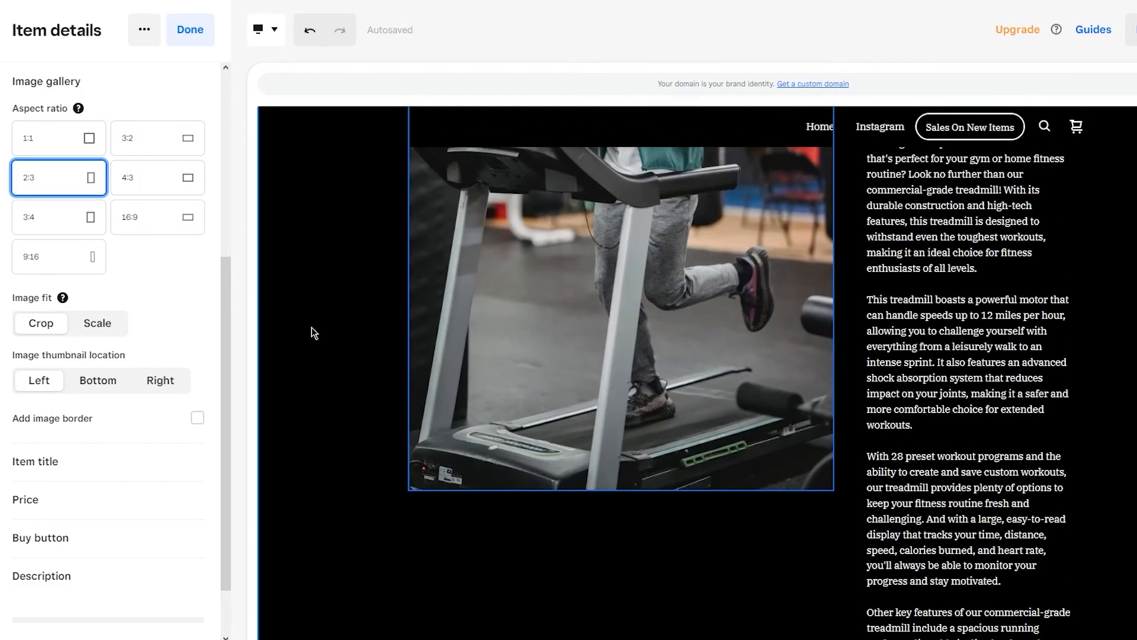
pyautogui.click(91, 218)
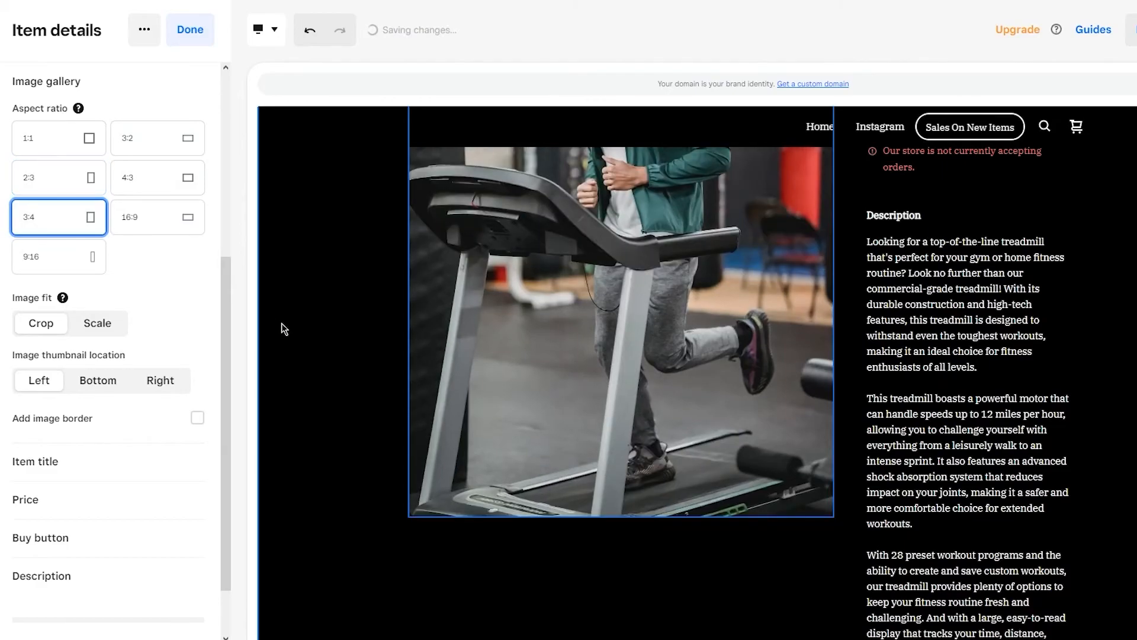
pyautogui.scroll(-3, 282, 323)
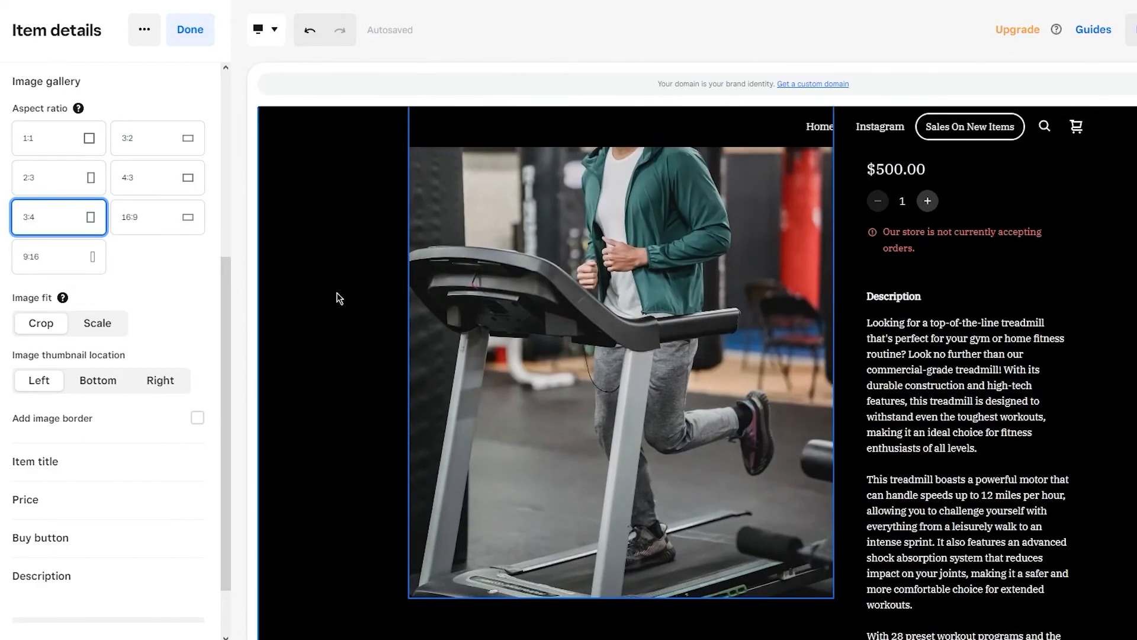
pyautogui.scroll(3, 339, 298)
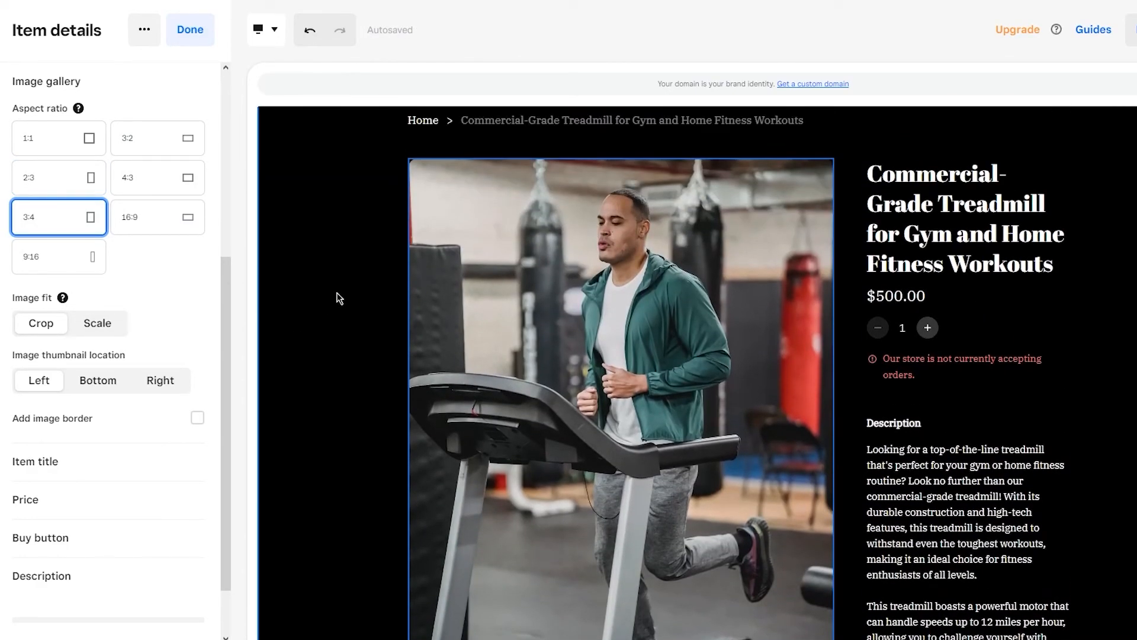
# Try a taller 9:16 shape for the treadmill photo, then return it to 3:4
pyautogui.click(75, 267)
pyautogui.scroll(-7, 319, 383)
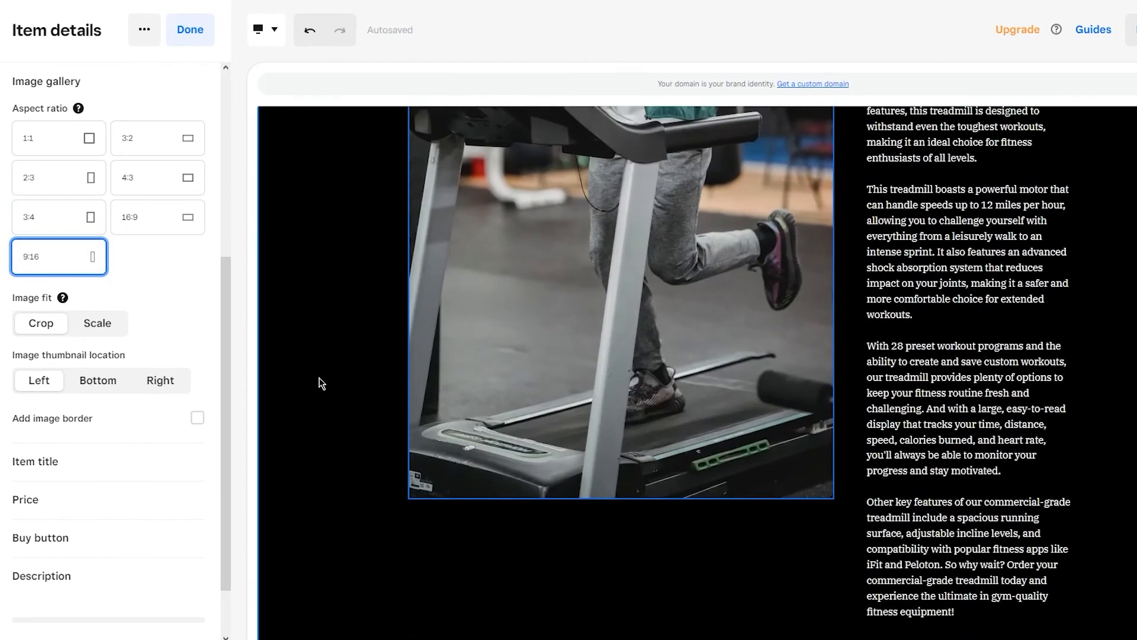
pyautogui.scroll(6, 319, 383)
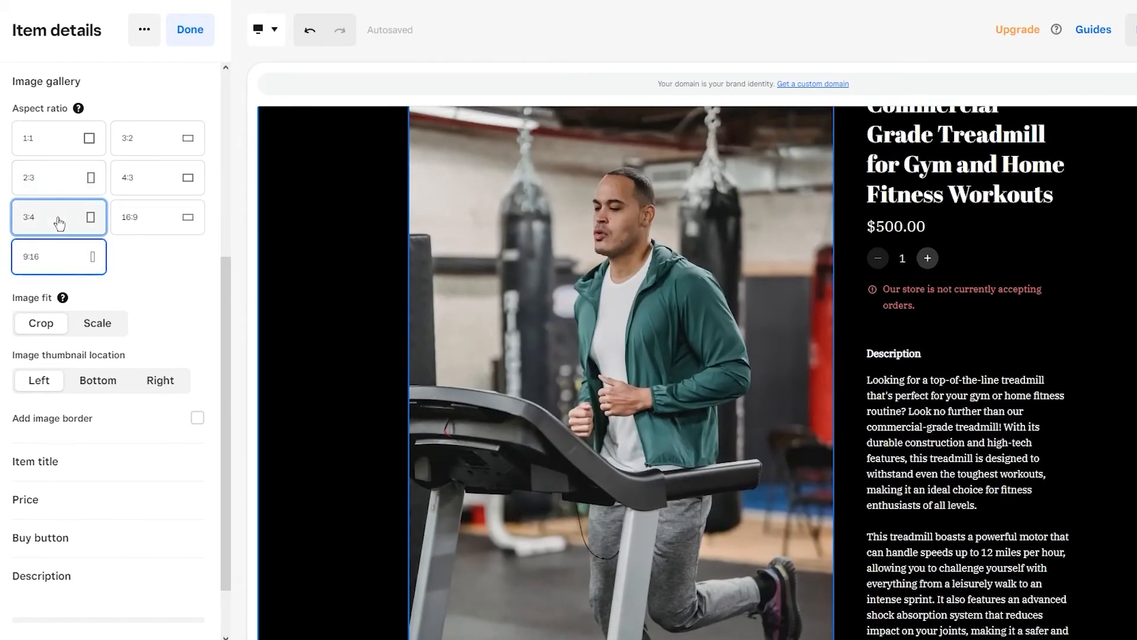
pyautogui.click(60, 223)
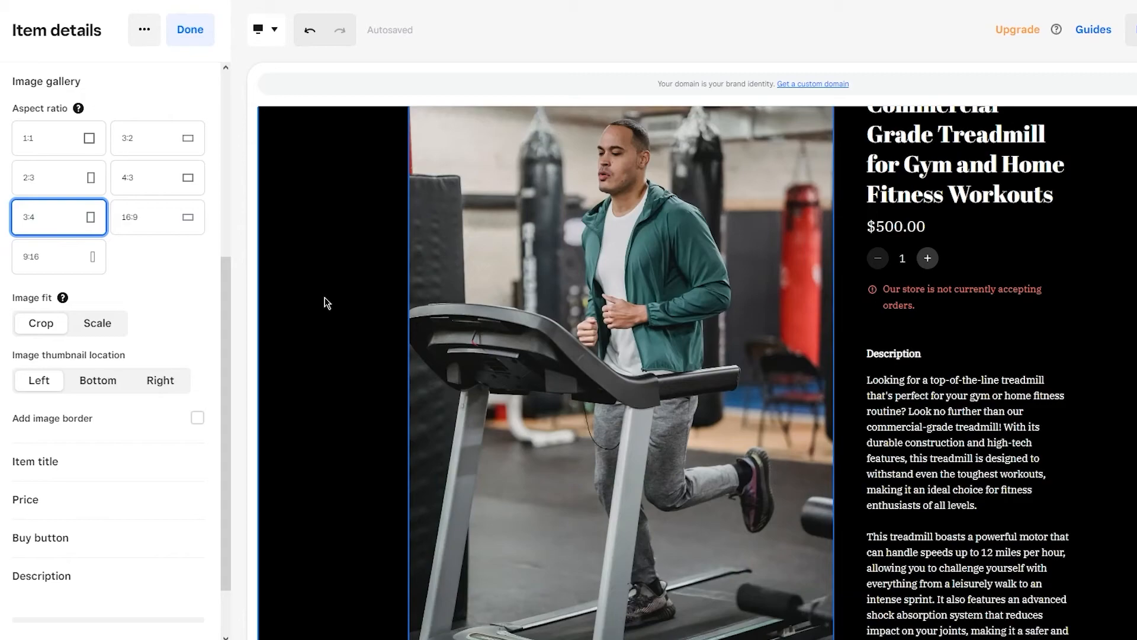
pyautogui.scroll(-2, 176, 359)
pyautogui.scroll(3, 299, 346)
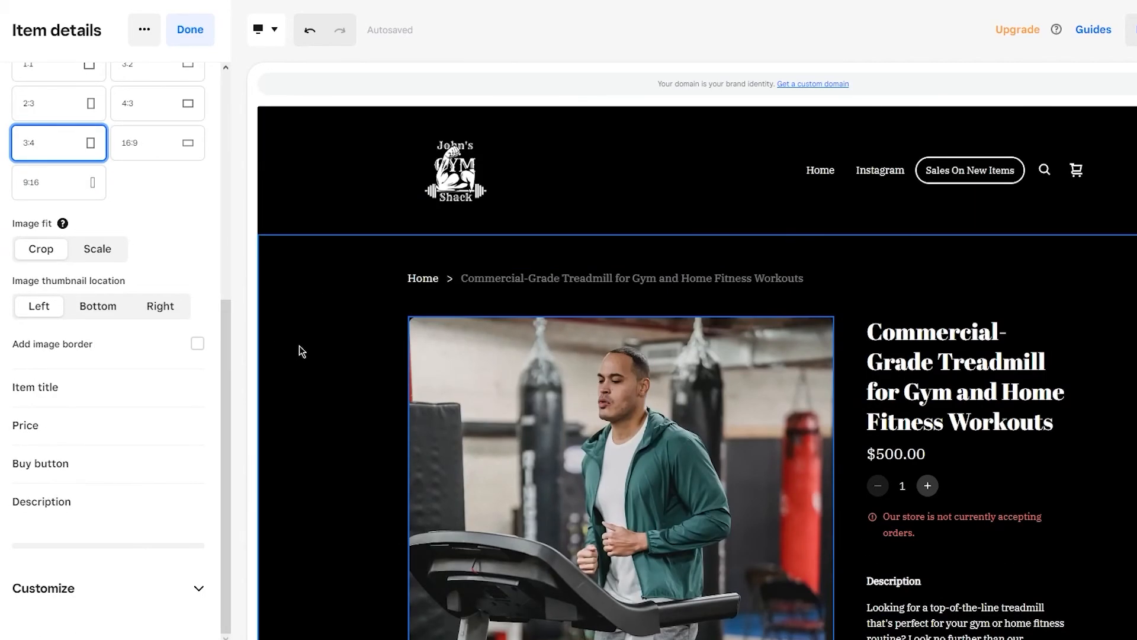
# Switch Image fit to Scale to compare, then back to Crop
pyautogui.click(81, 265)
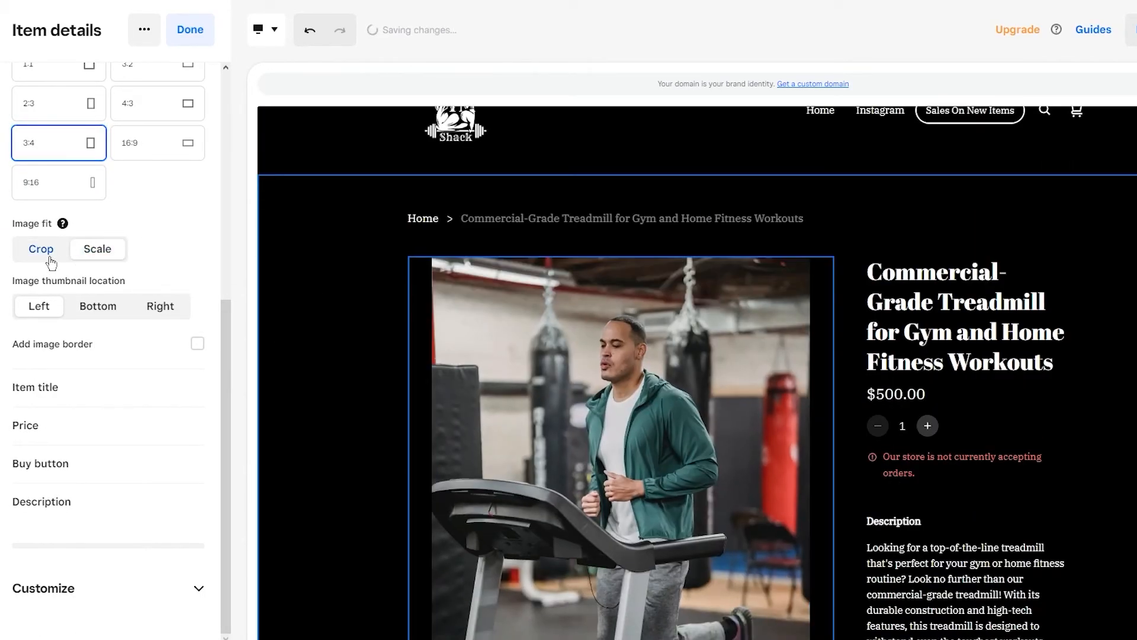
pyautogui.click(36, 265)
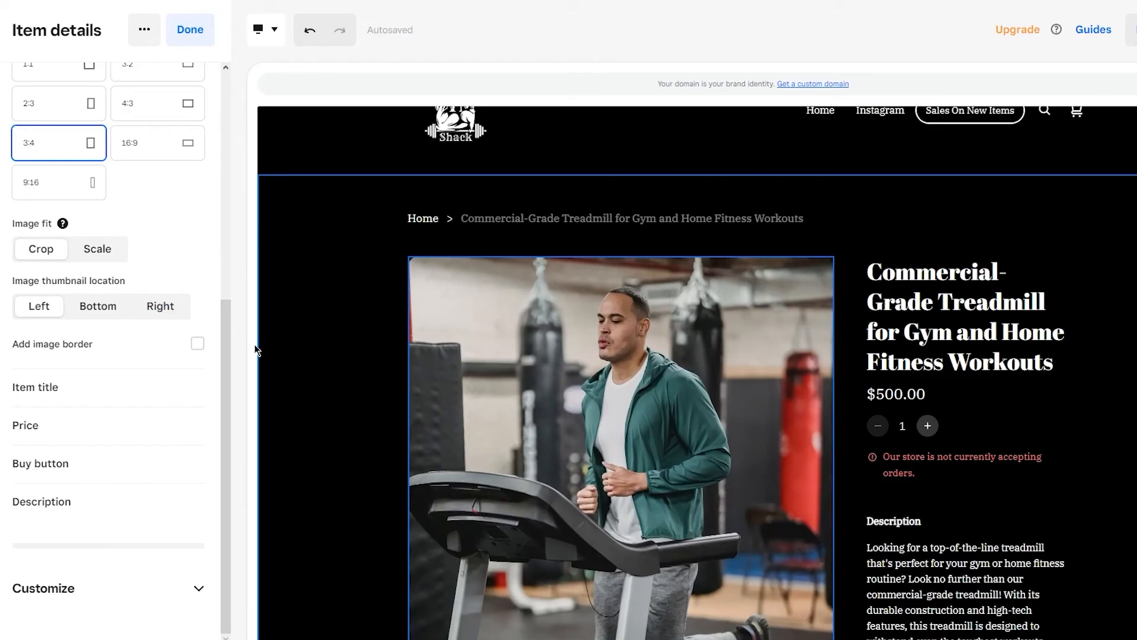
pyautogui.scroll(-10, 343, 353)
pyautogui.scroll(10, 343, 359)
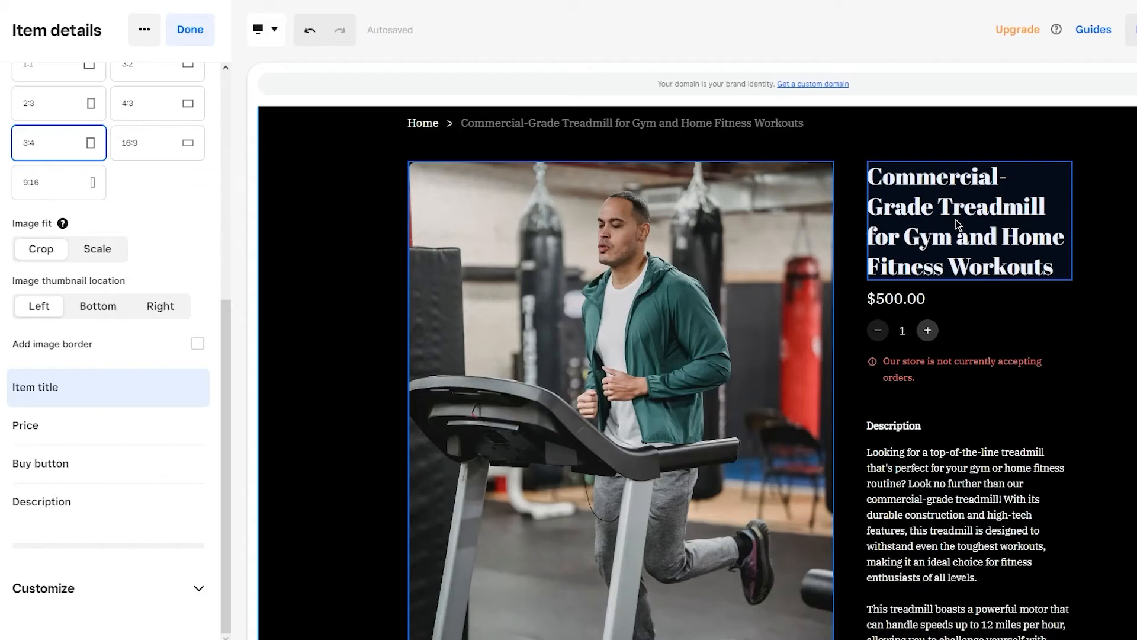
# Turn on Add image border for the treadmill photo and close the gallery settings
pyautogui.scroll(-3, 897, 283)
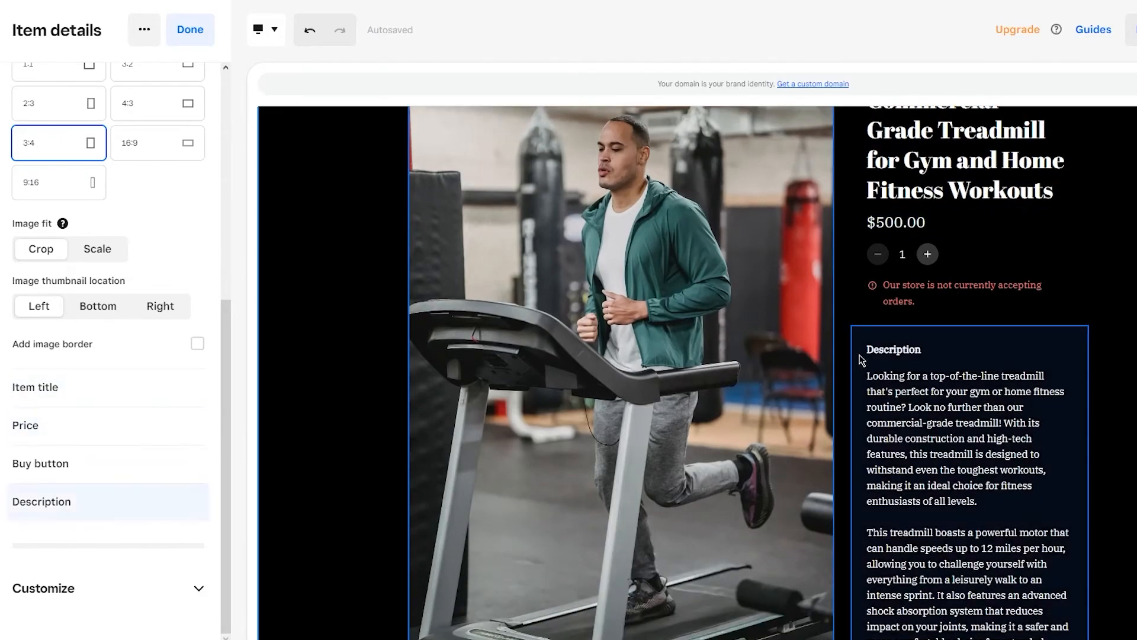
pyautogui.scroll(-8, 881, 296)
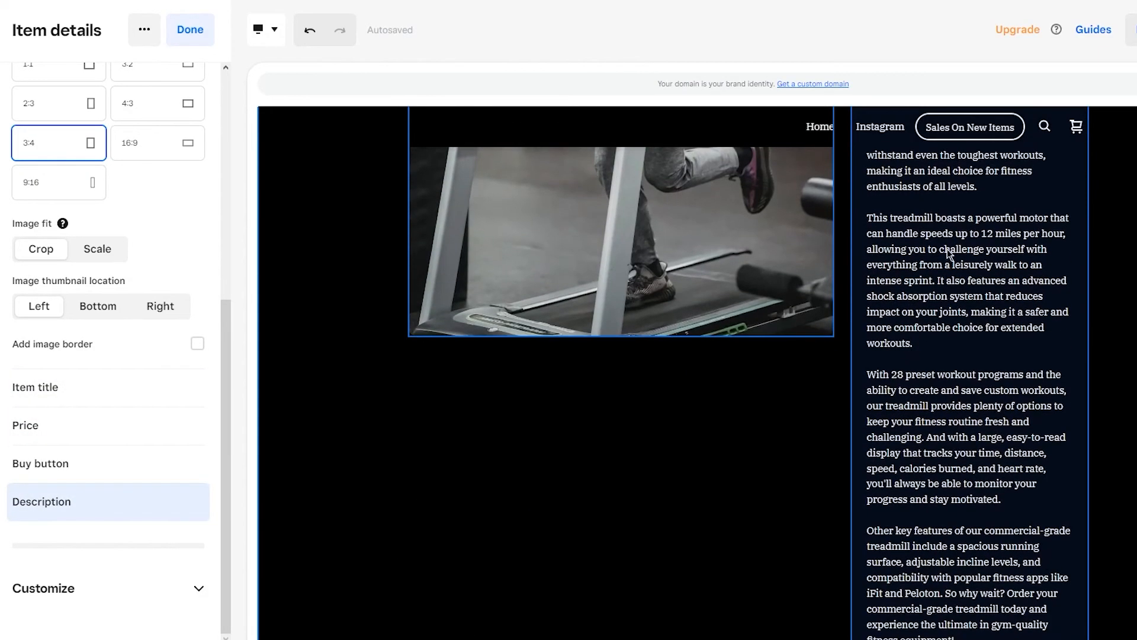
pyautogui.scroll(-6, 950, 213)
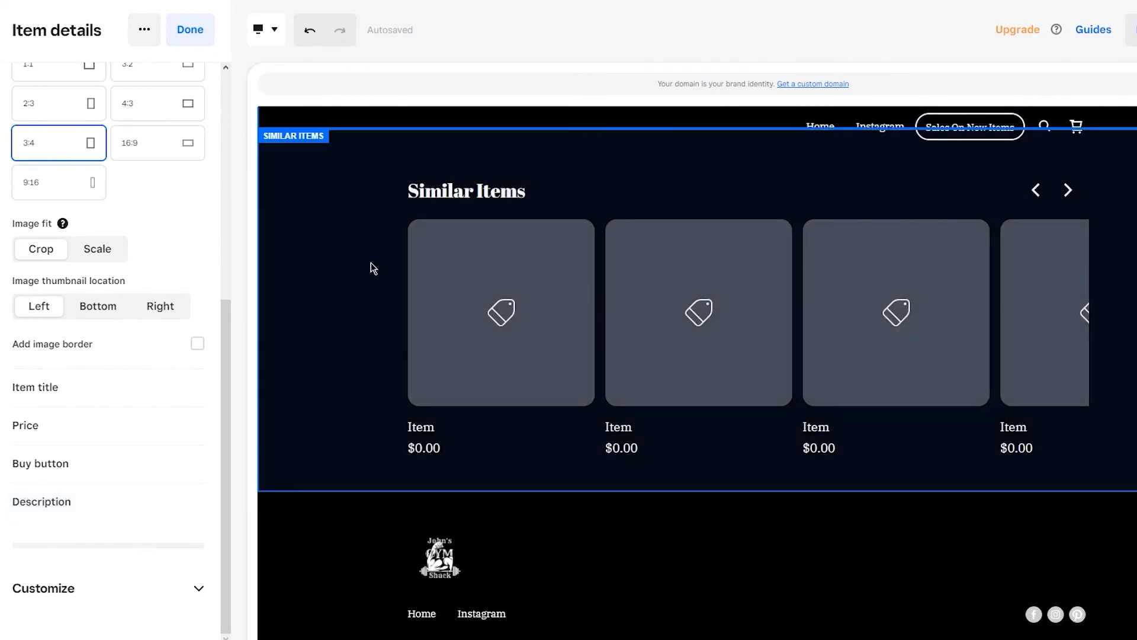
pyautogui.click(197, 343)
pyautogui.scroll(-4, 314, 305)
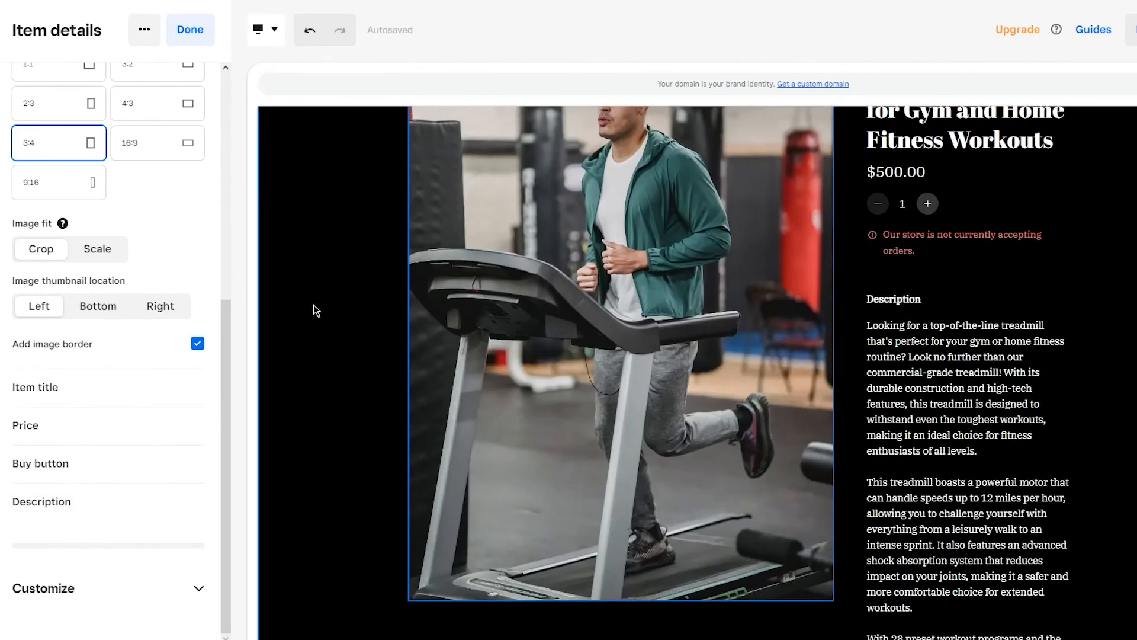
pyautogui.click(358, 399)
# Make the treadmill item title italic, with bold left off
pyautogui.scroll(-1, 344, 368)
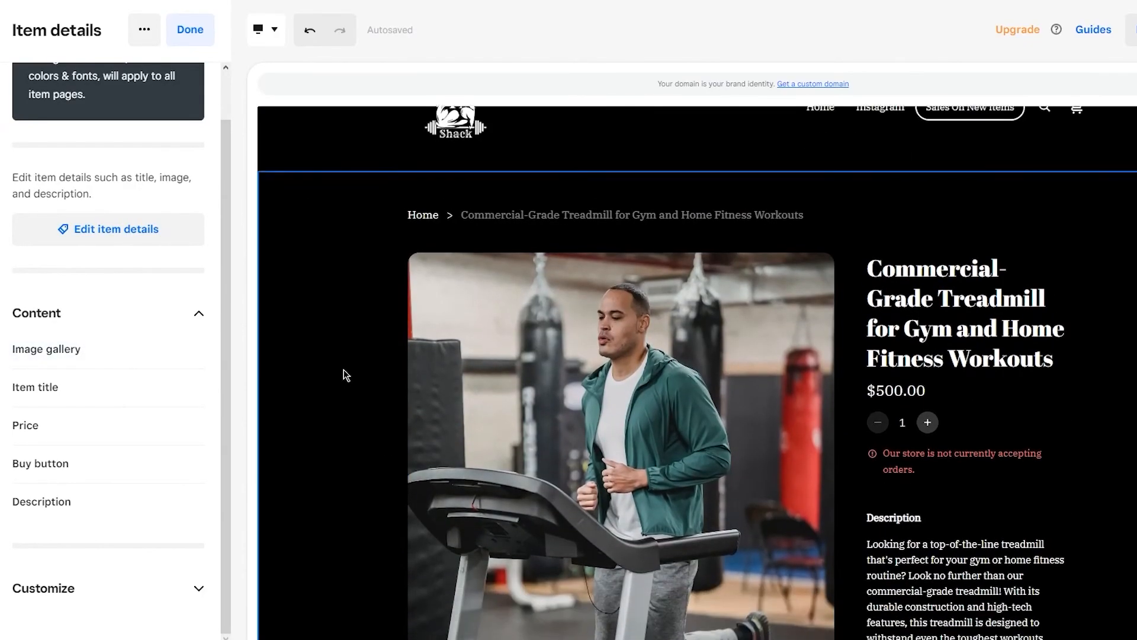
pyautogui.scroll(-5, 630, 401)
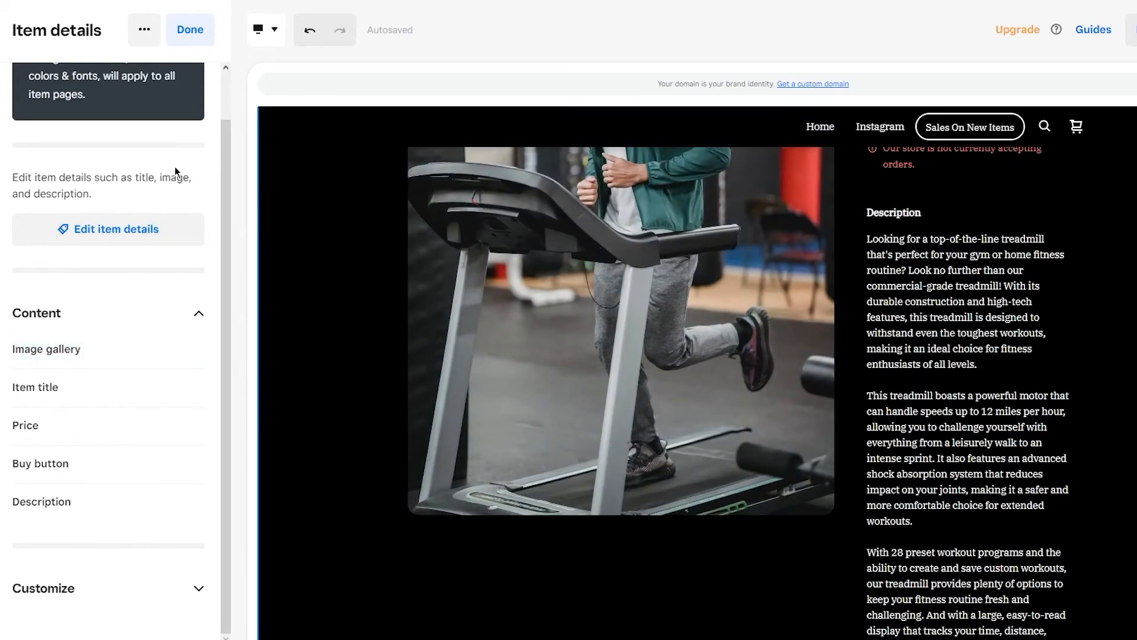
pyautogui.scroll(4, 468, 332)
pyautogui.scroll(2, 468, 334)
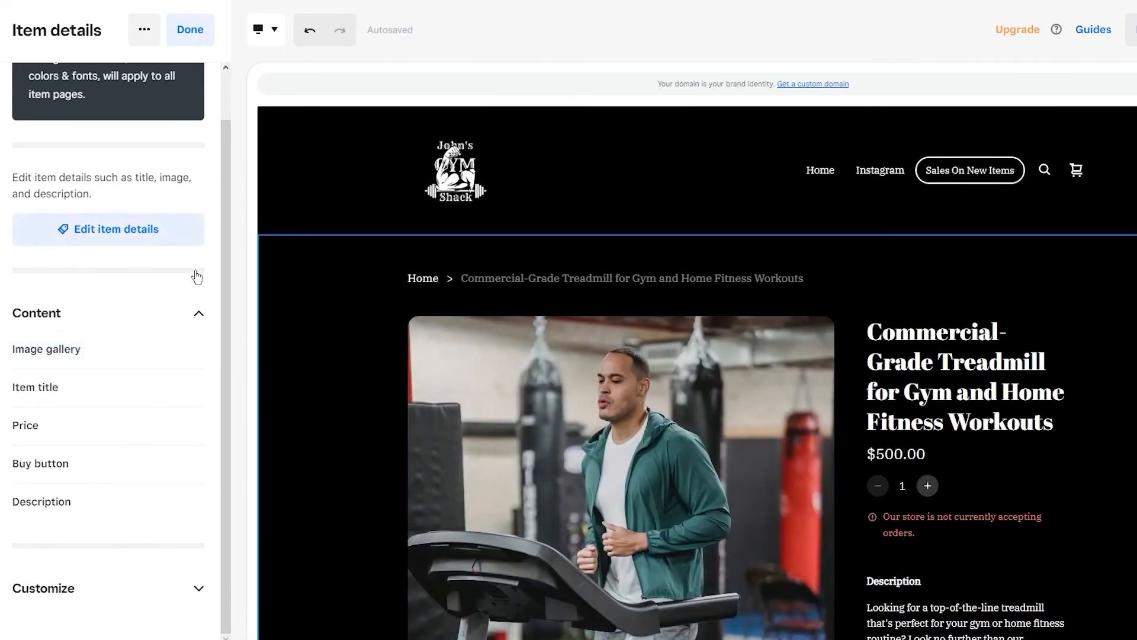
pyautogui.click(129, 352)
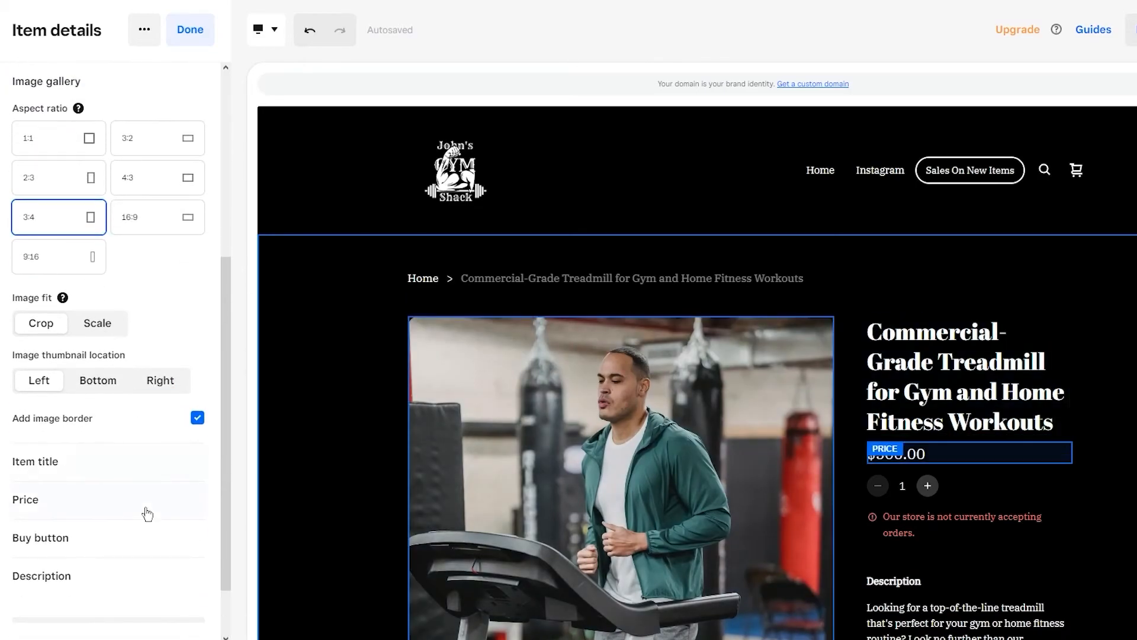
pyautogui.click(102, 464)
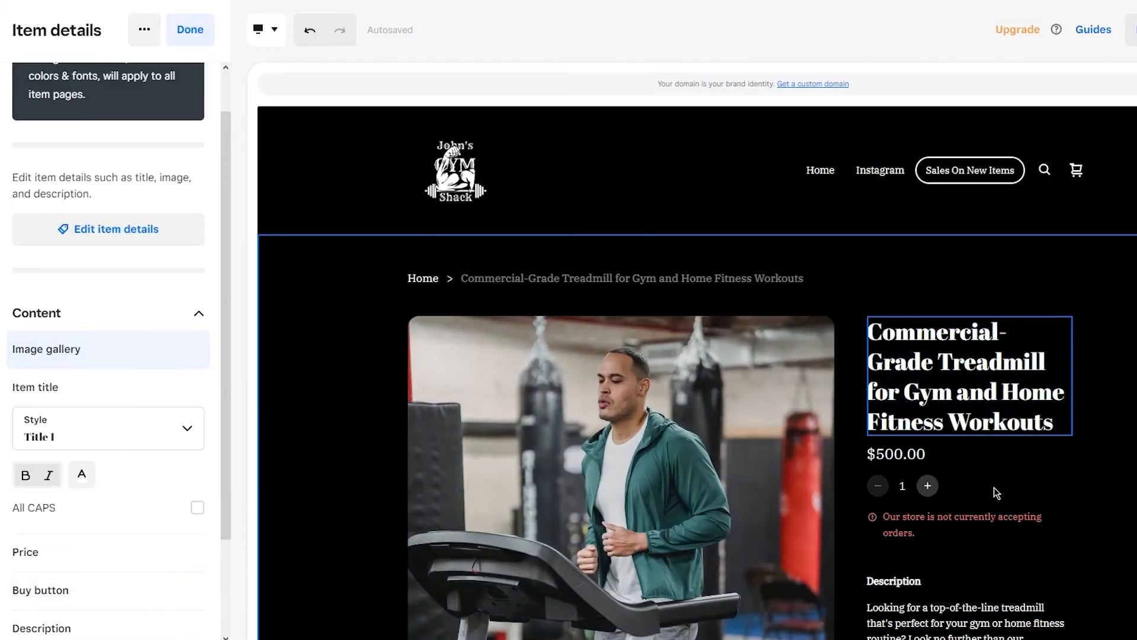
pyautogui.click(26, 475)
pyautogui.click(46, 482)
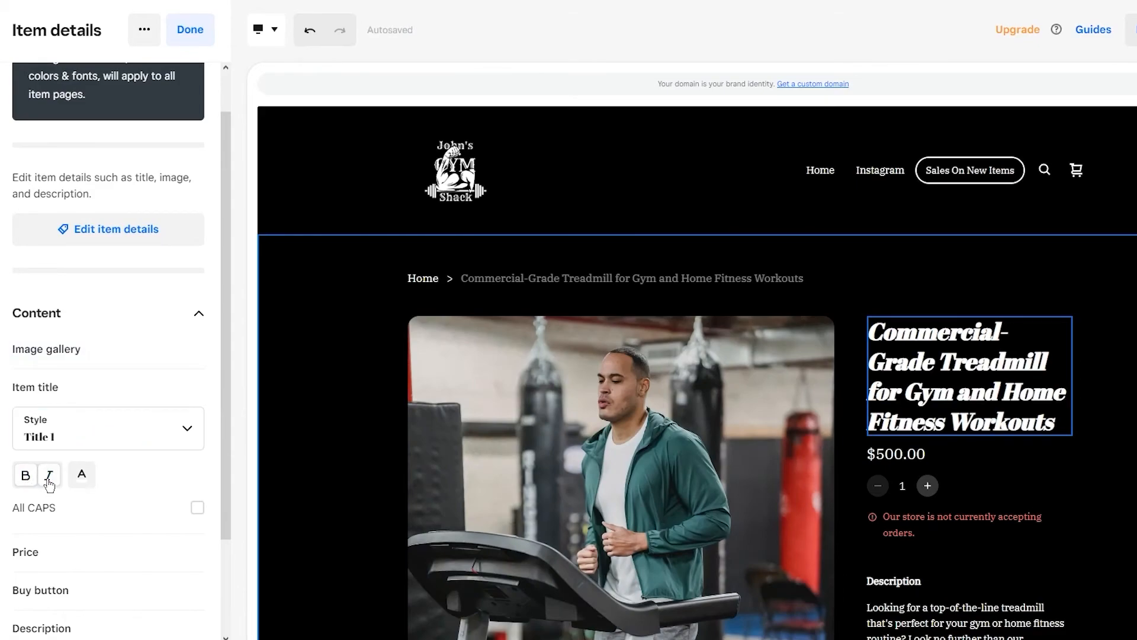
pyautogui.click(26, 478)
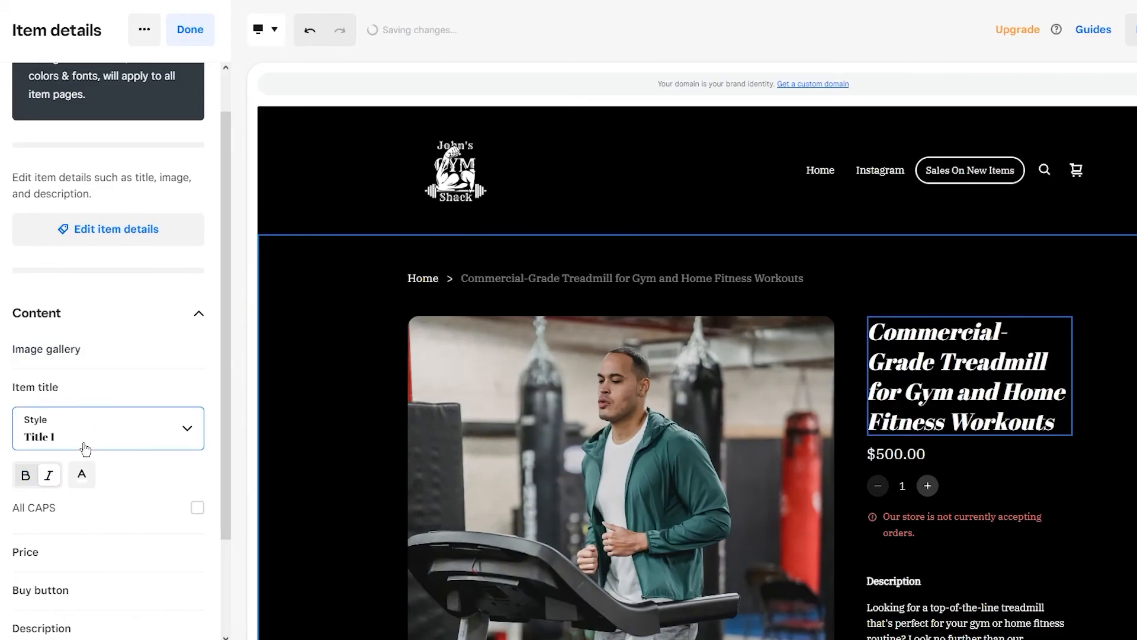
# Expand the Price and Buy button styling options to review them
pyautogui.scroll(-2, 86, 448)
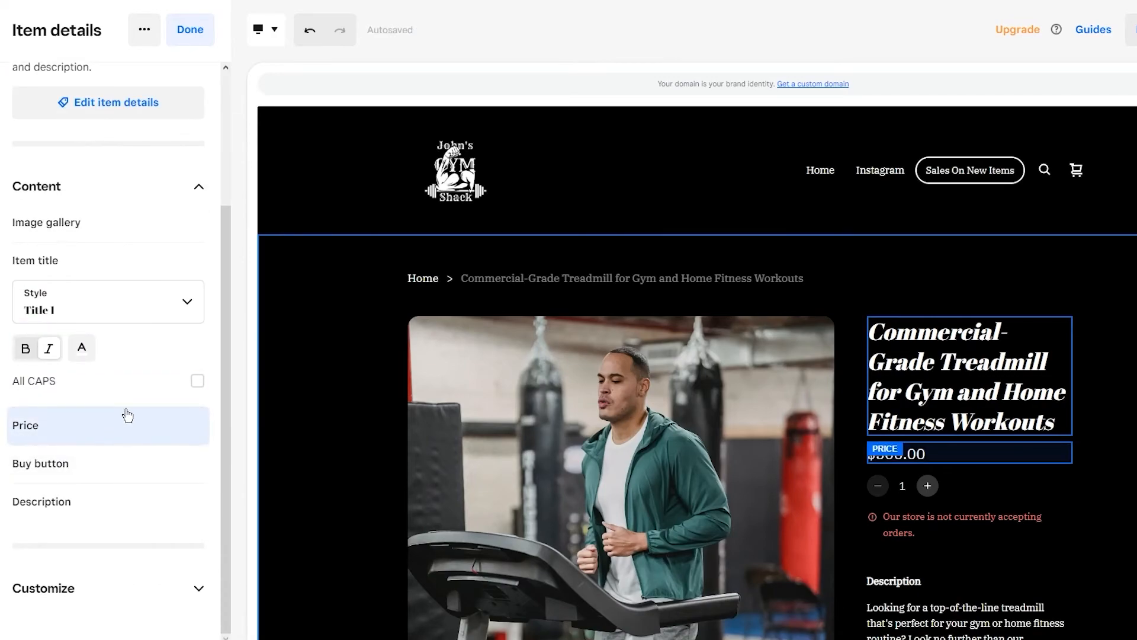
pyautogui.click(127, 426)
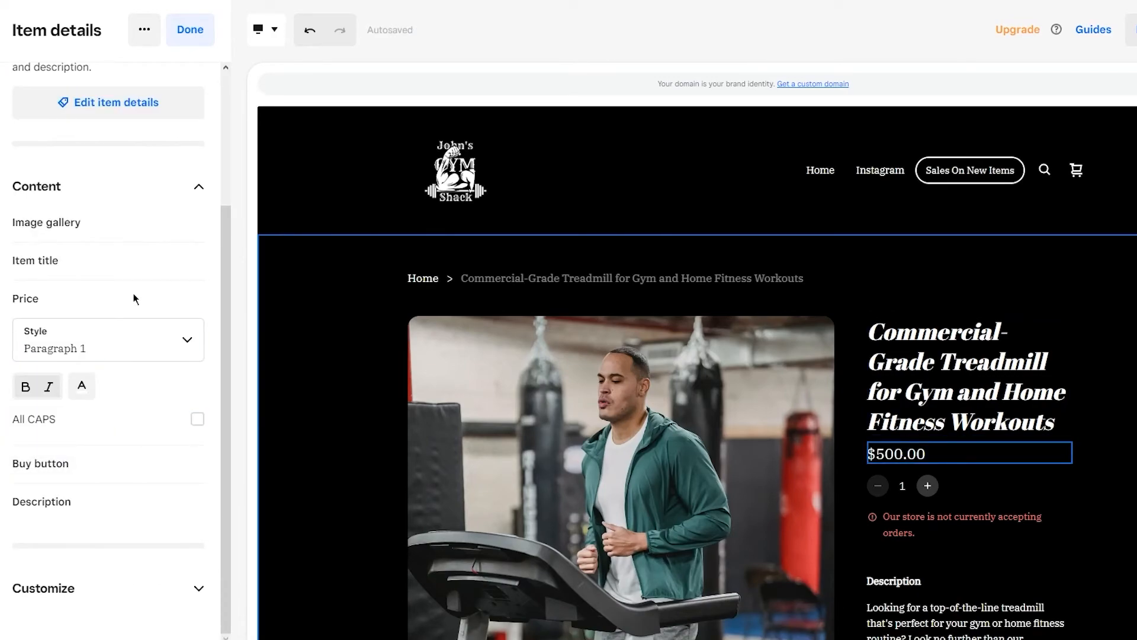
pyautogui.click(89, 478)
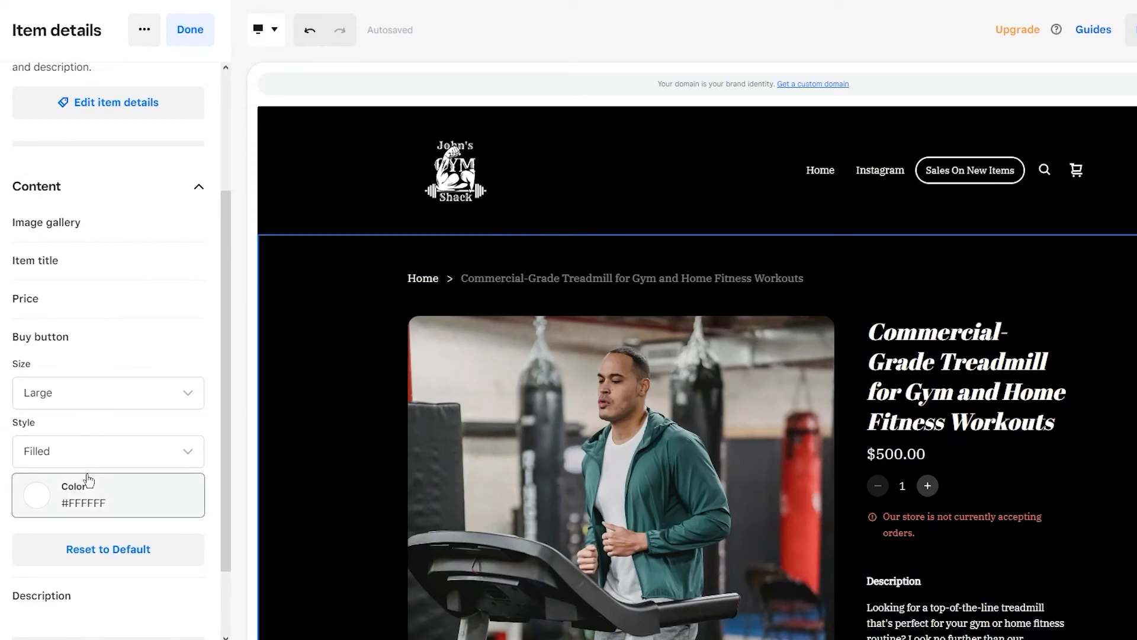
pyautogui.scroll(-3, 966, 478)
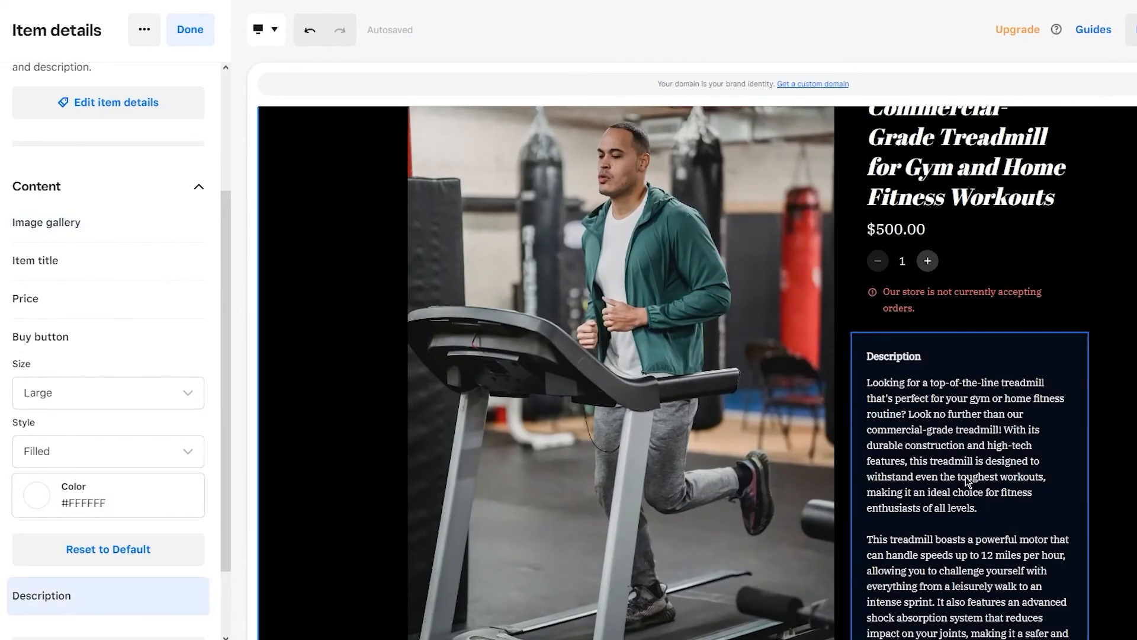
pyautogui.scroll(3, 966, 477)
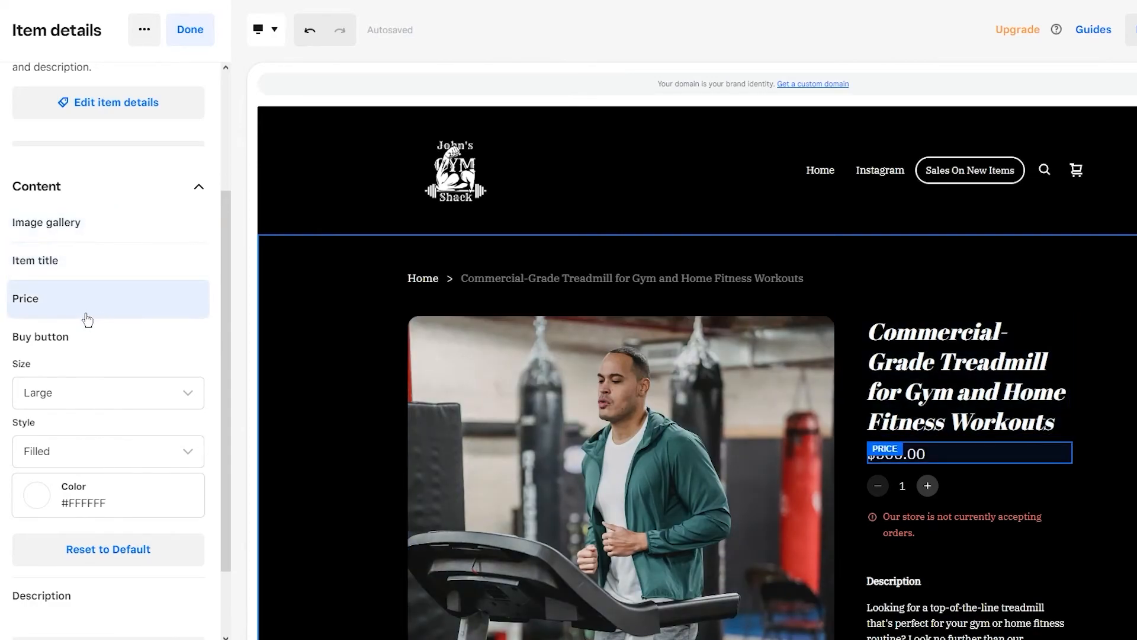
# Open the description settings and compare the subtitle hidden and shown, leaving it shown
pyautogui.scroll(-2, 76, 308)
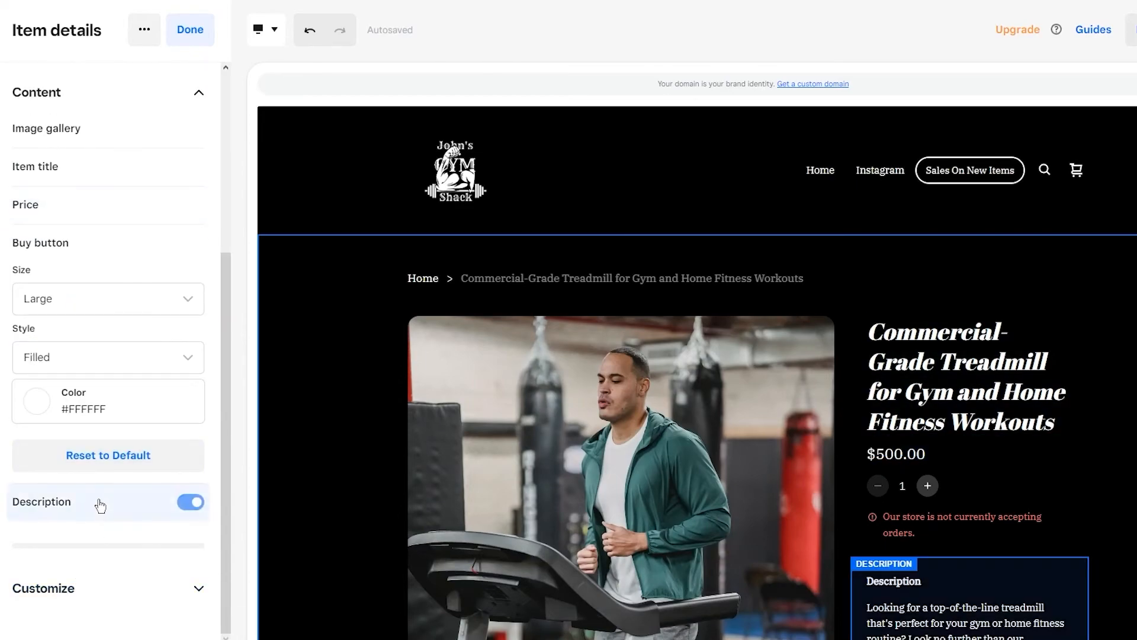
pyautogui.click(77, 502)
pyautogui.scroll(-5, 1015, 508)
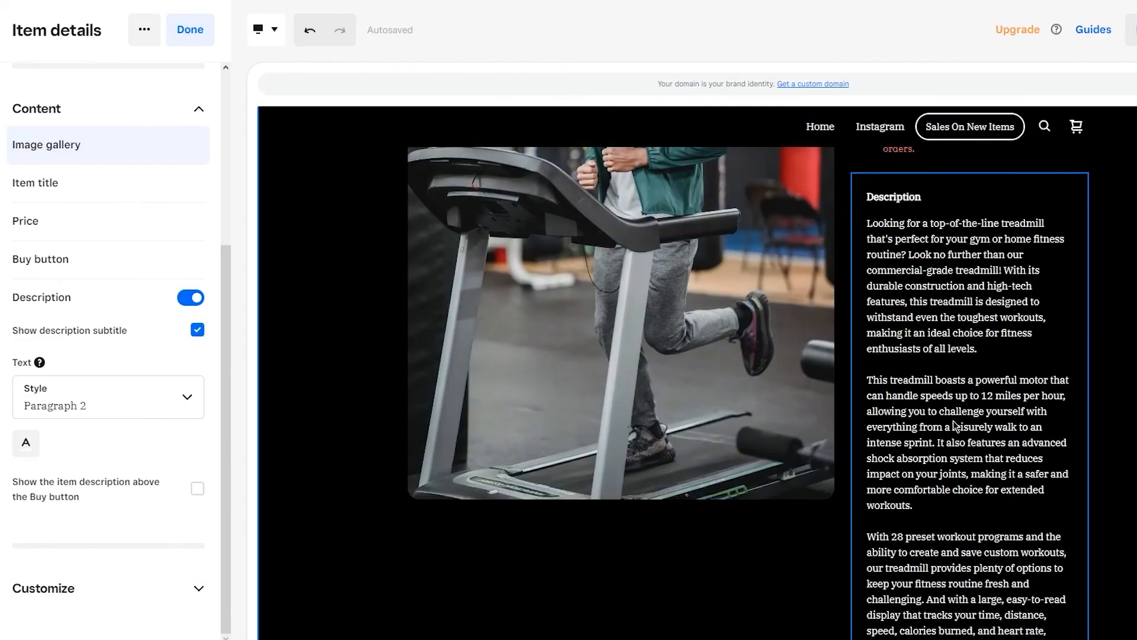
pyautogui.scroll(-2, 956, 425)
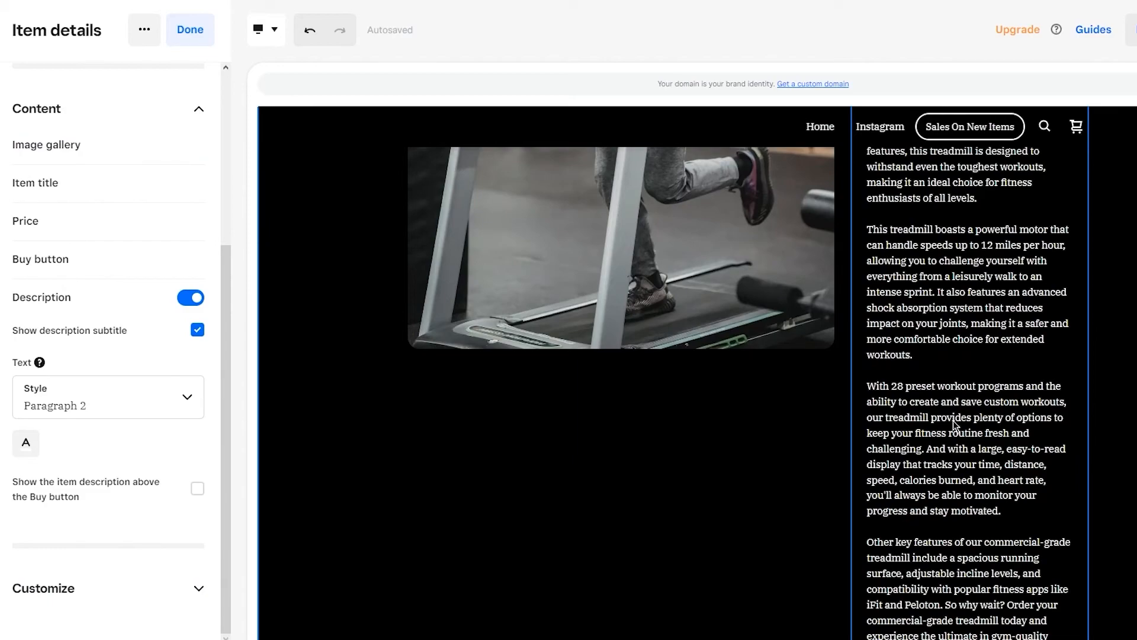
pyautogui.click(198, 330)
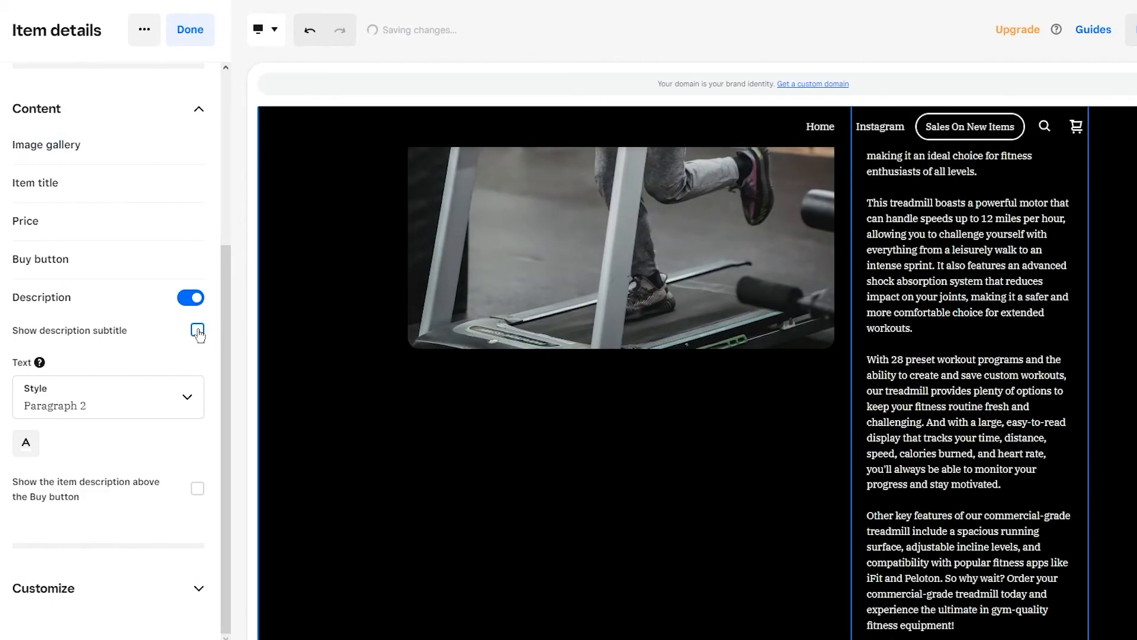
pyautogui.click(198, 331)
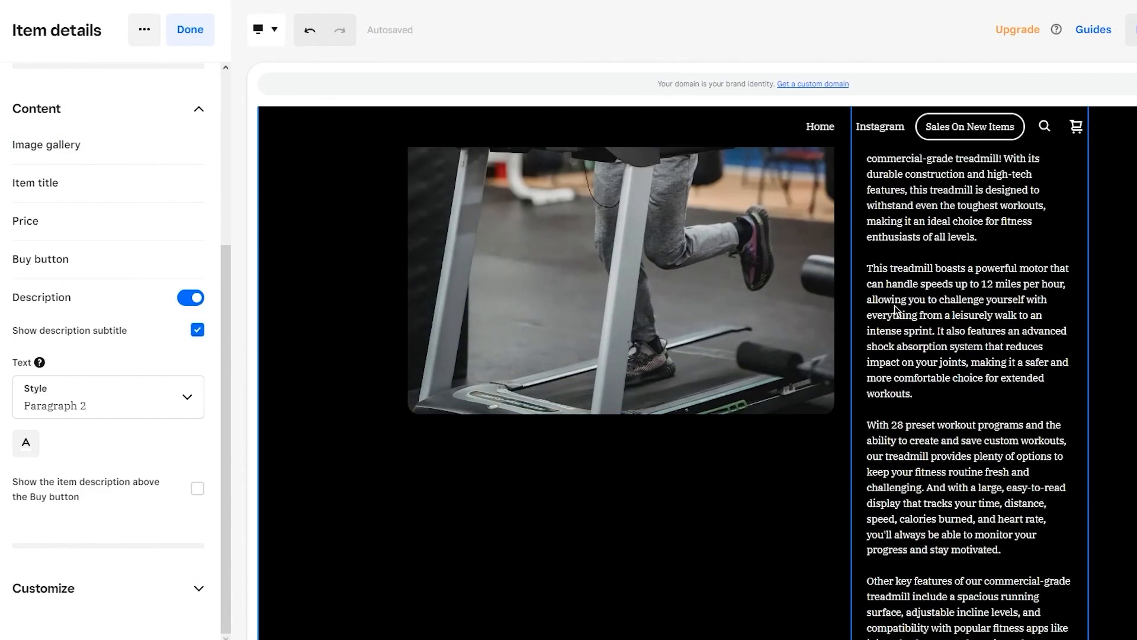
pyautogui.click(198, 334)
pyautogui.click(198, 333)
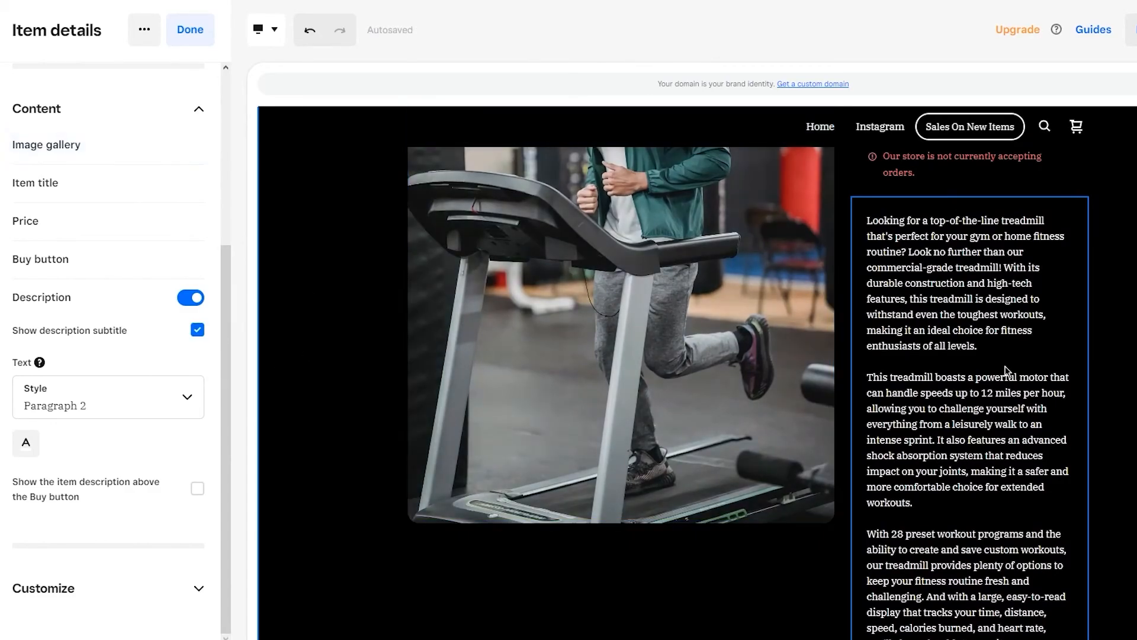
# Turn on 'Show the item description above the Buy button' and expand Customize
pyautogui.scroll(-8, 948, 332)
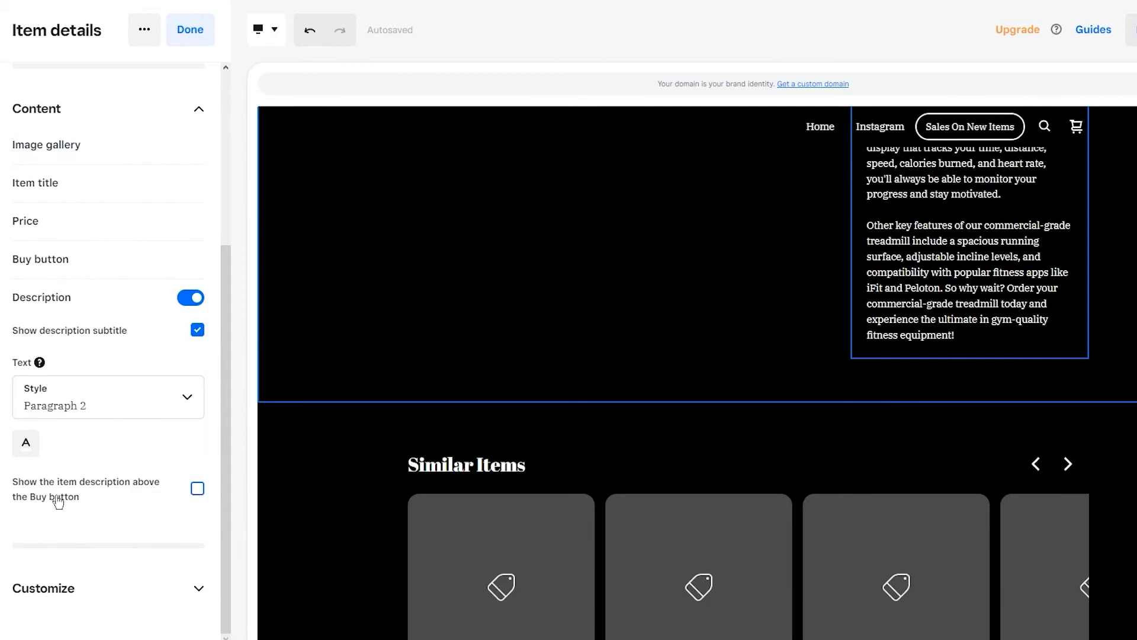
pyautogui.click(197, 489)
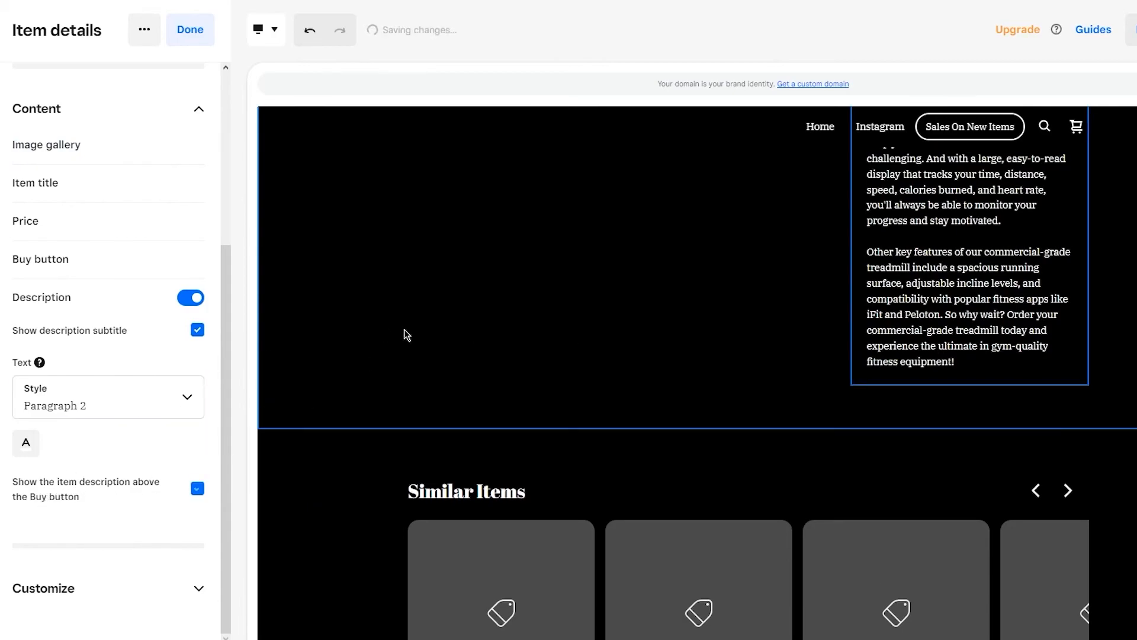
pyautogui.scroll(10, 415, 314)
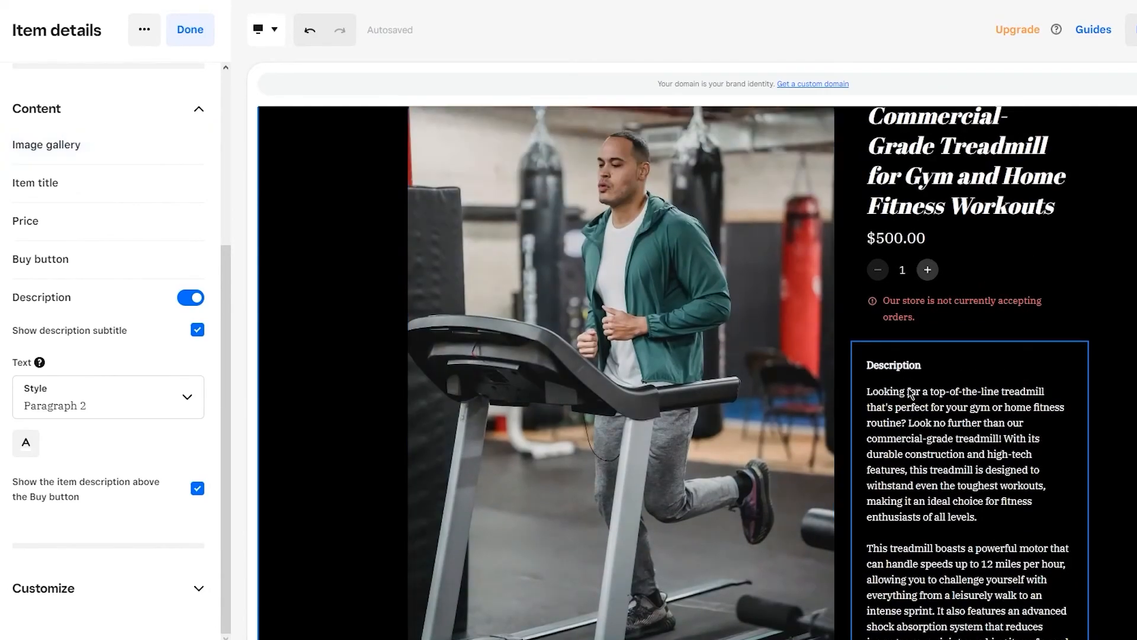
pyautogui.click(128, 605)
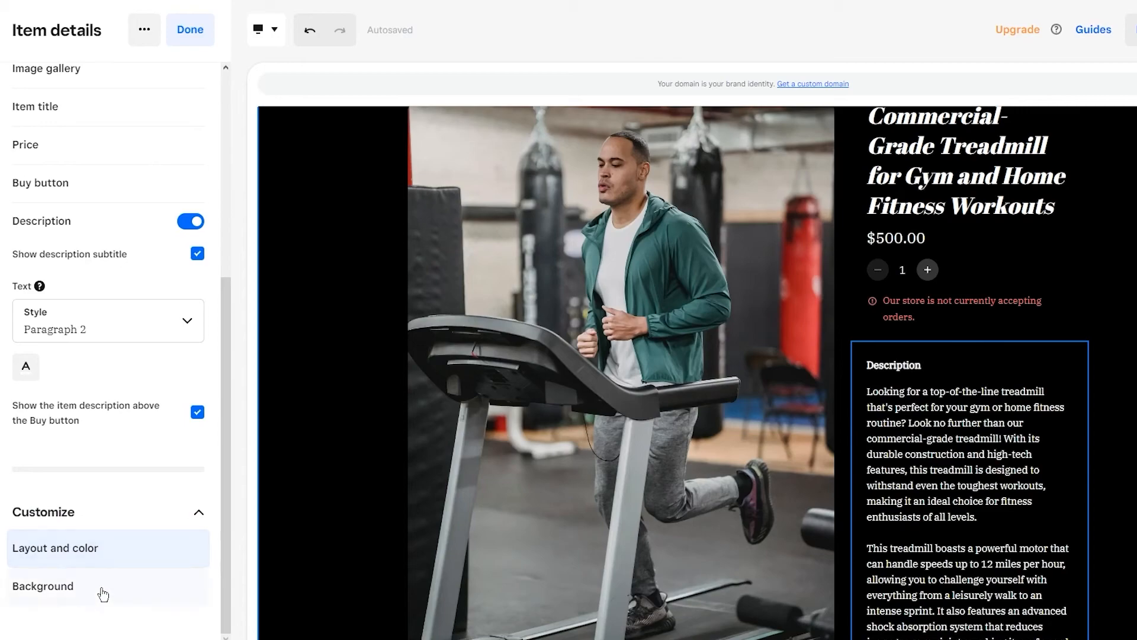
pyautogui.scroll(5, 94, 482)
pyautogui.scroll(4, 497, 401)
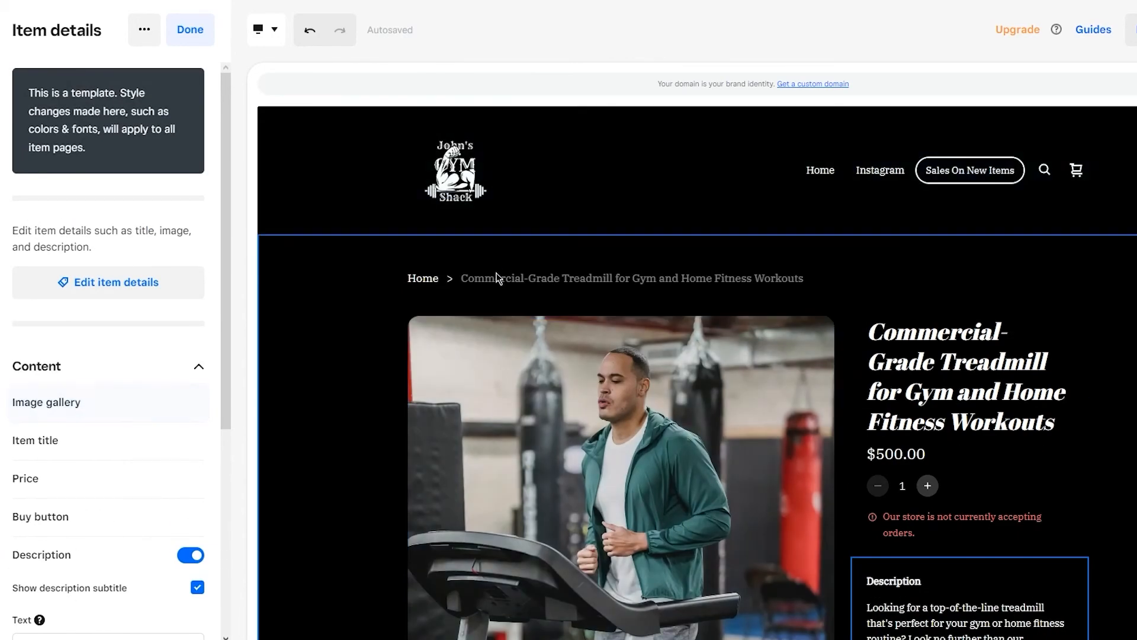
# Finish editing Item details and look over the treadmill item page
pyautogui.click(188, 33)
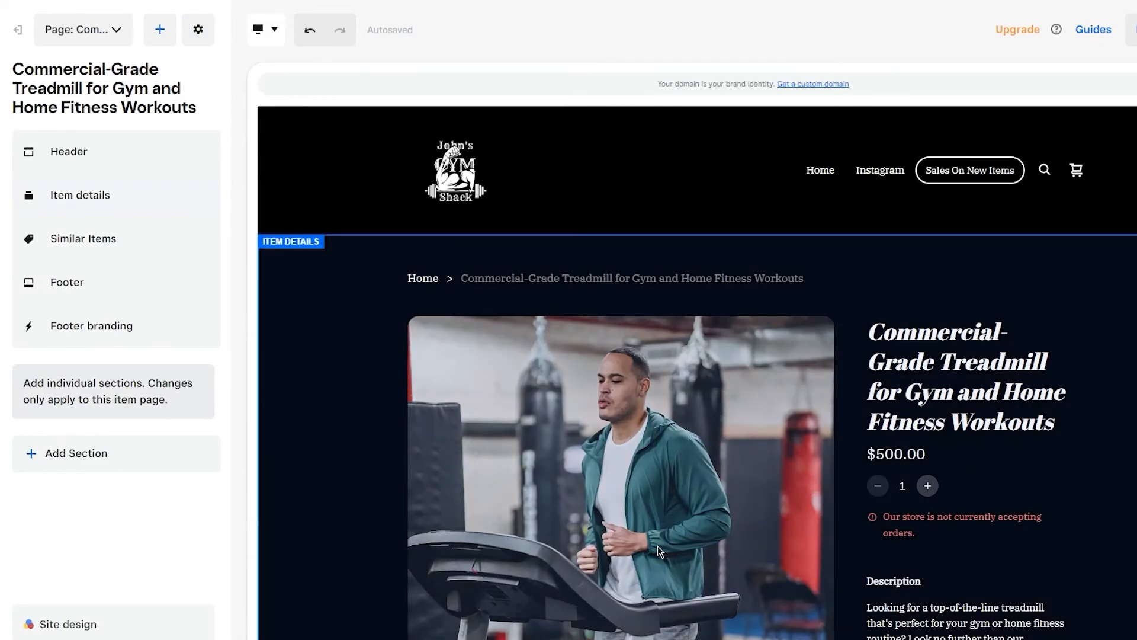
pyautogui.scroll(-20, 660, 551)
pyautogui.scroll(15, 661, 552)
pyautogui.scroll(5, 663, 554)
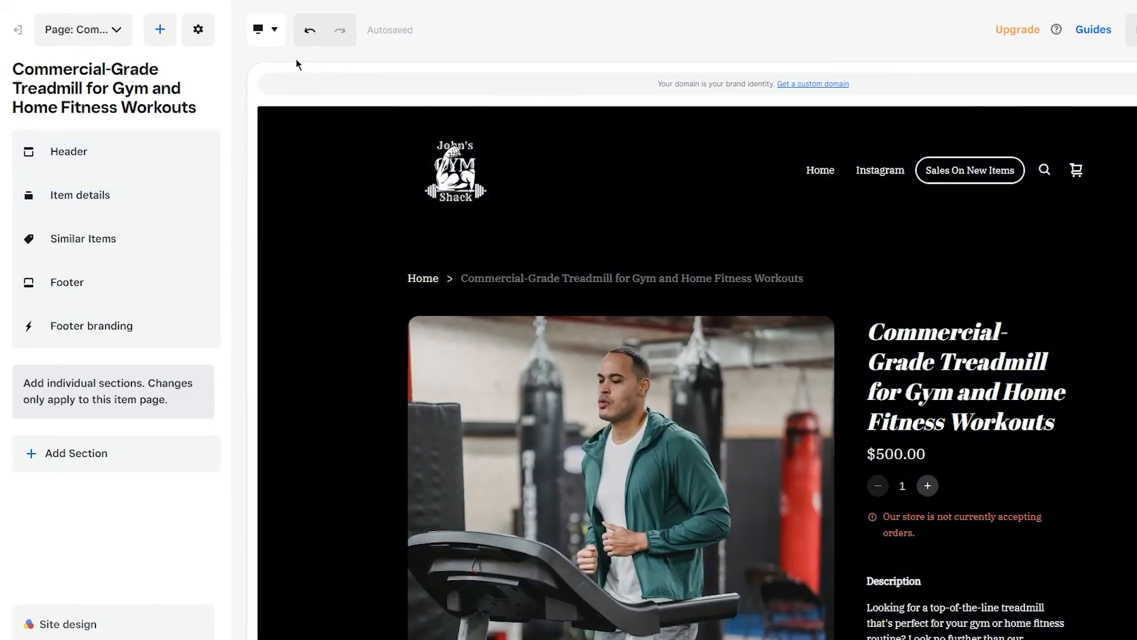
pyautogui.scroll(-10, 740, 296)
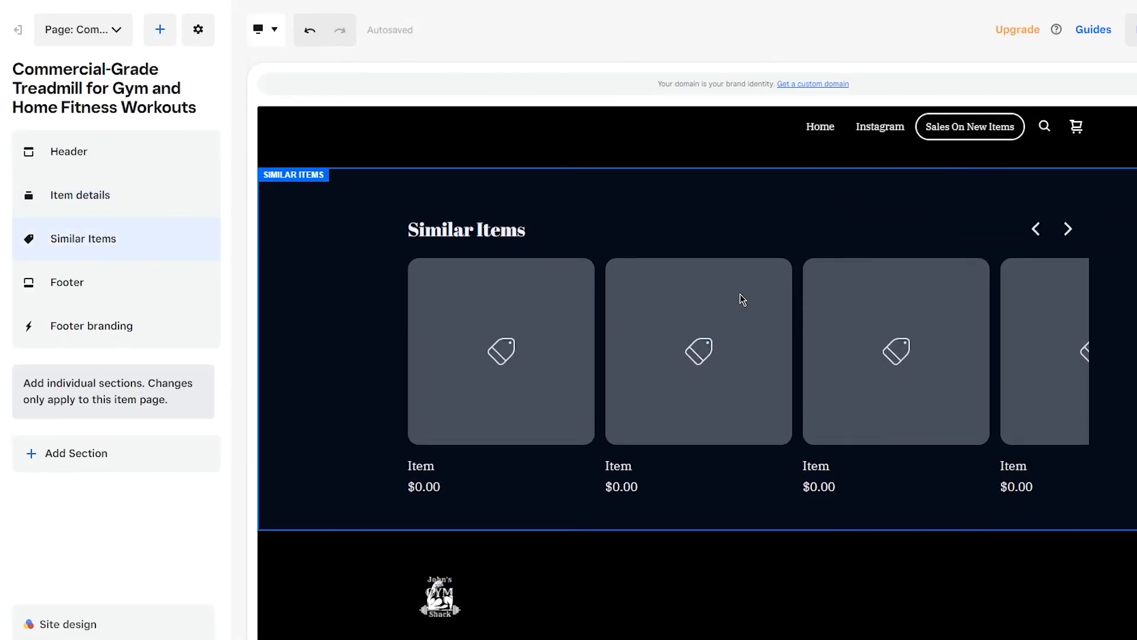
pyautogui.scroll(10, 740, 294)
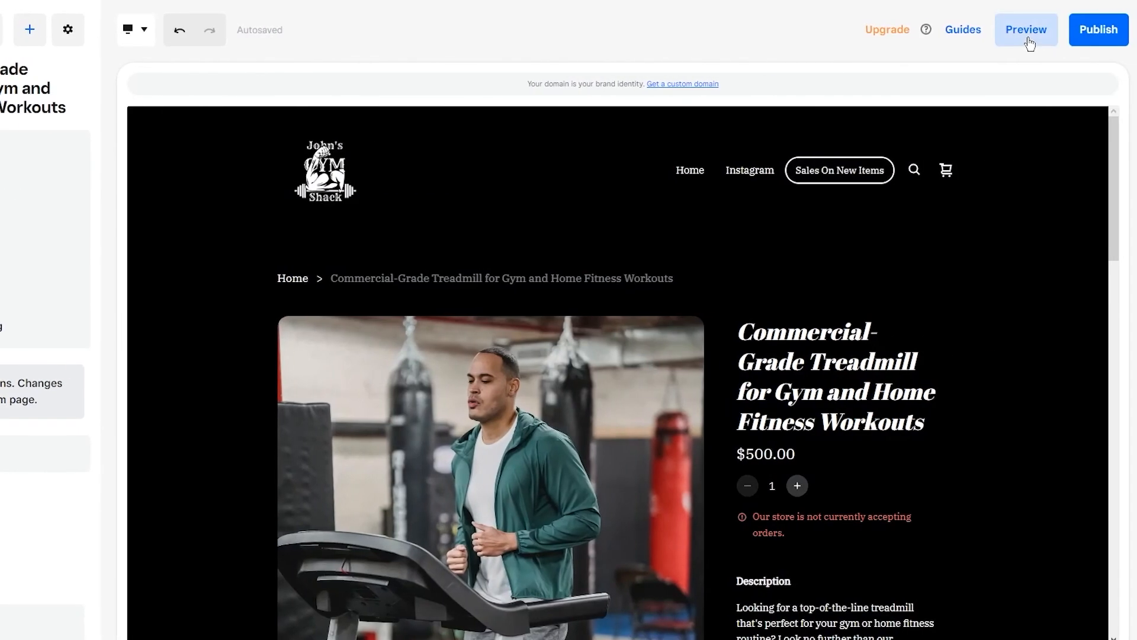
# Preview the site as visitors see it
pyautogui.click(1028, 41)
pyautogui.scroll(-15, 700, 221)
pyautogui.scroll(15, 701, 221)
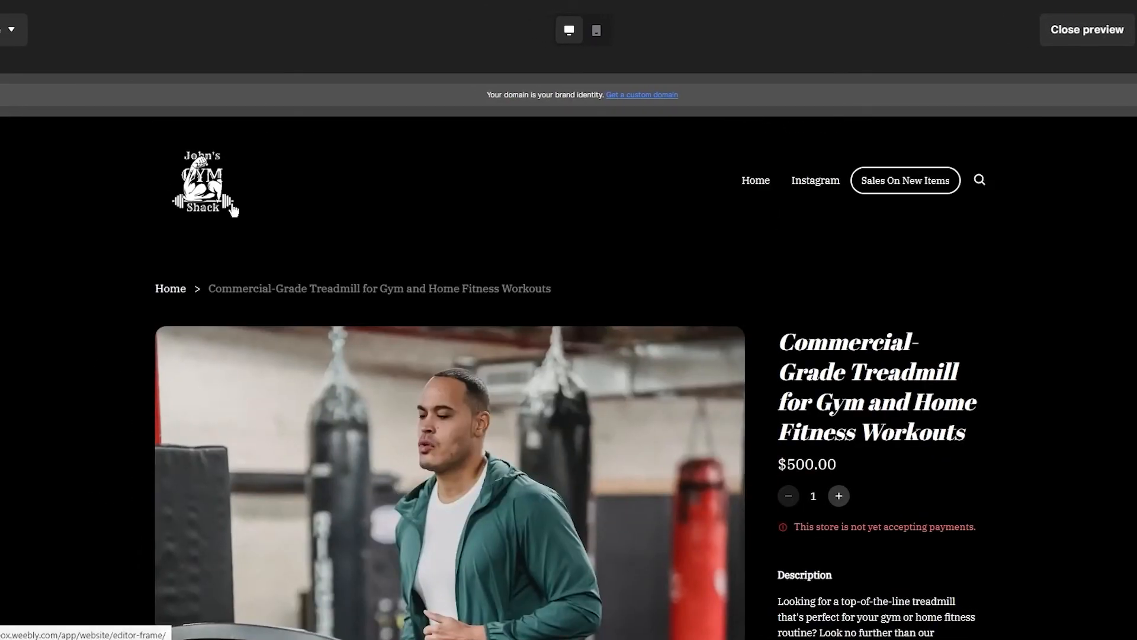
# Go to the store's home page in preview and scroll through it
pyautogui.click(204, 196)
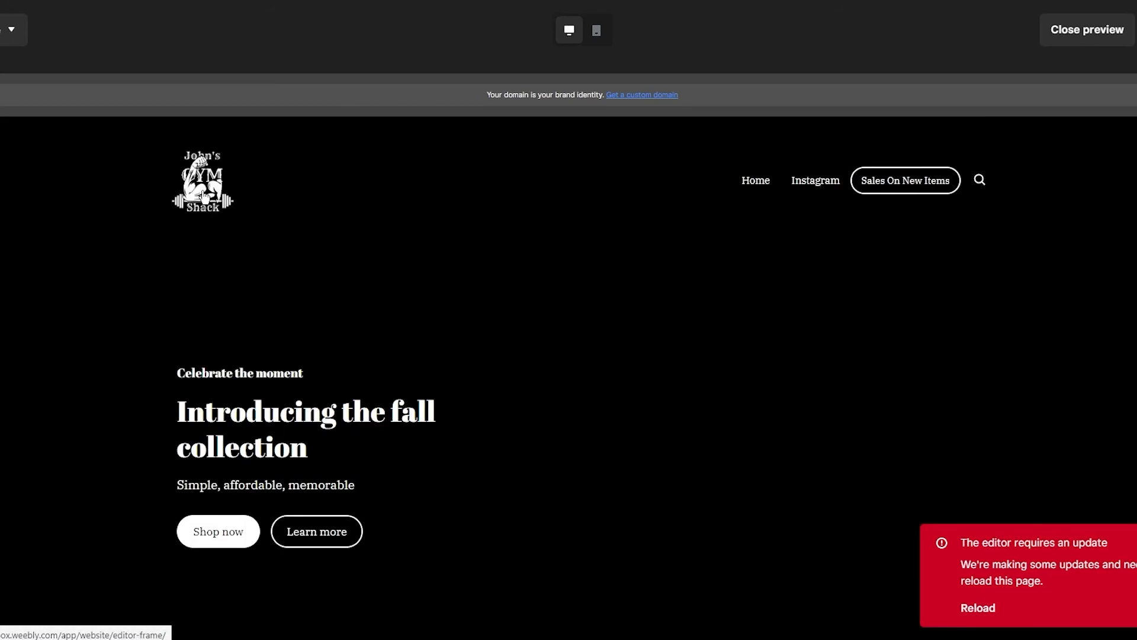
pyautogui.scroll(-10, 470, 399)
pyautogui.scroll(9, 473, 401)
pyautogui.scroll(1, 472, 401)
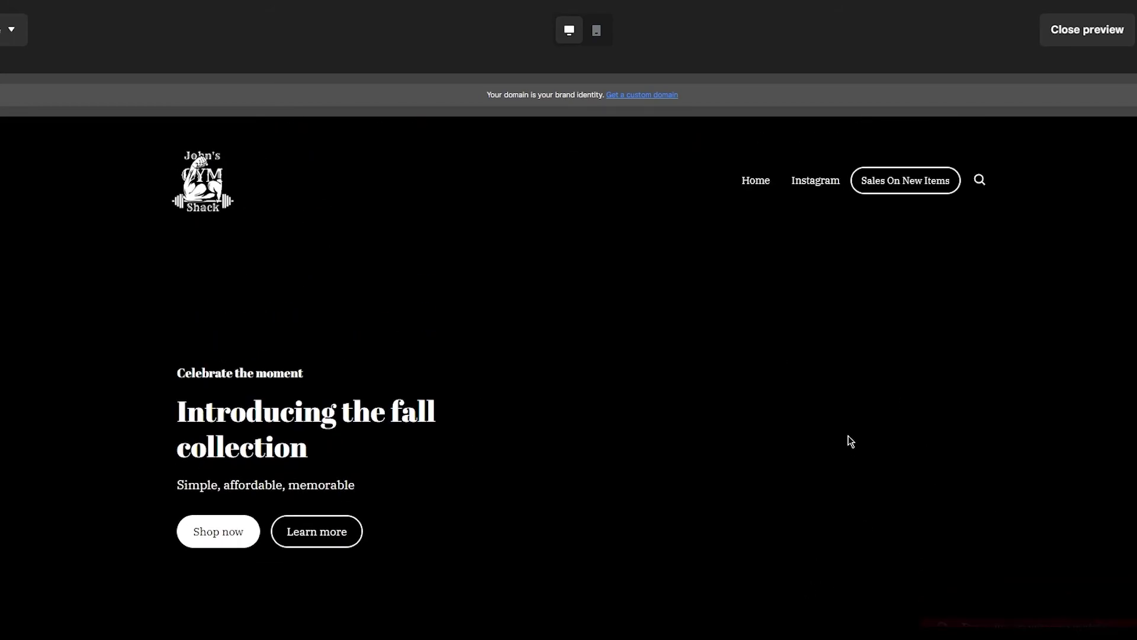
pyautogui.scroll(-10, 561, 381)
pyautogui.scroll(10, 268, 355)
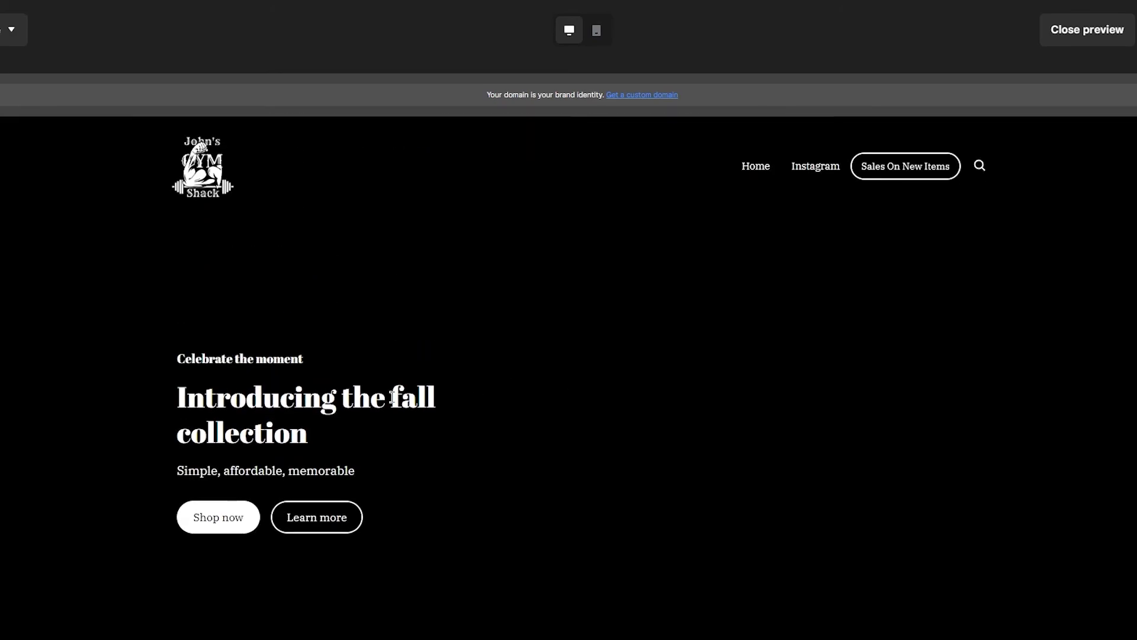
# Open the shop page from the hero's Shop now button
pyautogui.click(239, 523)
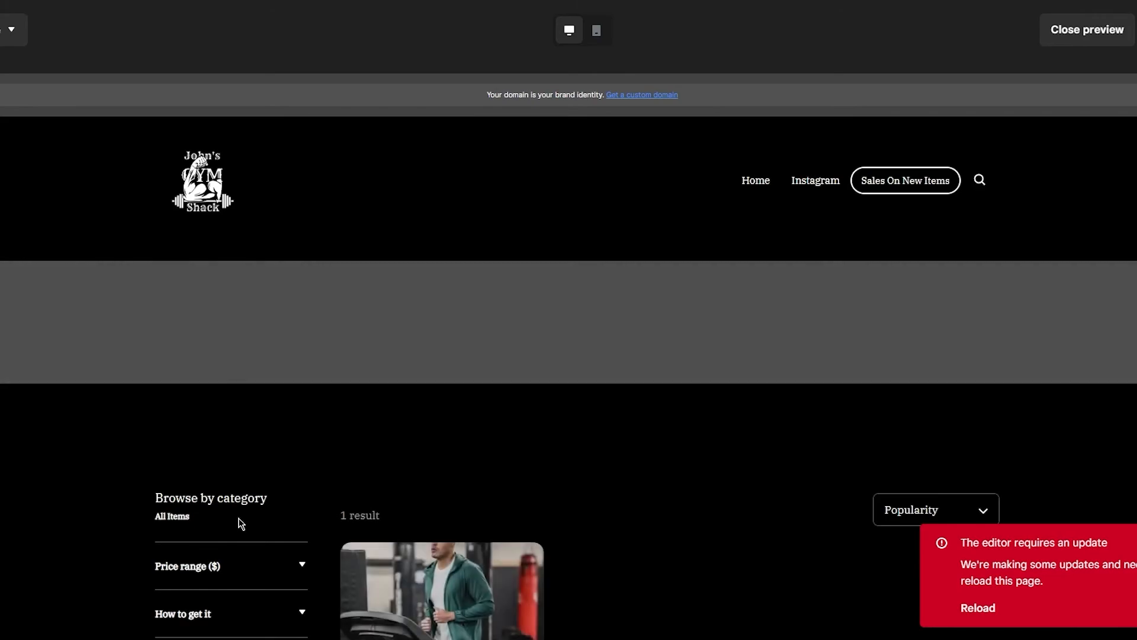
pyautogui.scroll(-2, 379, 587)
pyautogui.scroll(2, 516, 421)
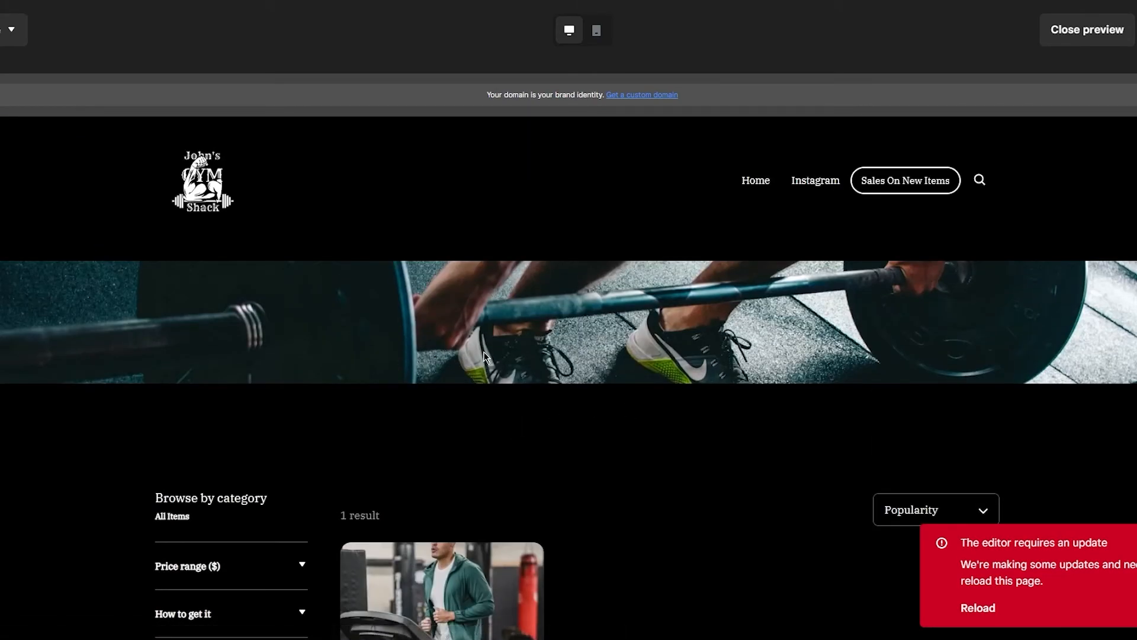
pyautogui.scroll(-5, 484, 355)
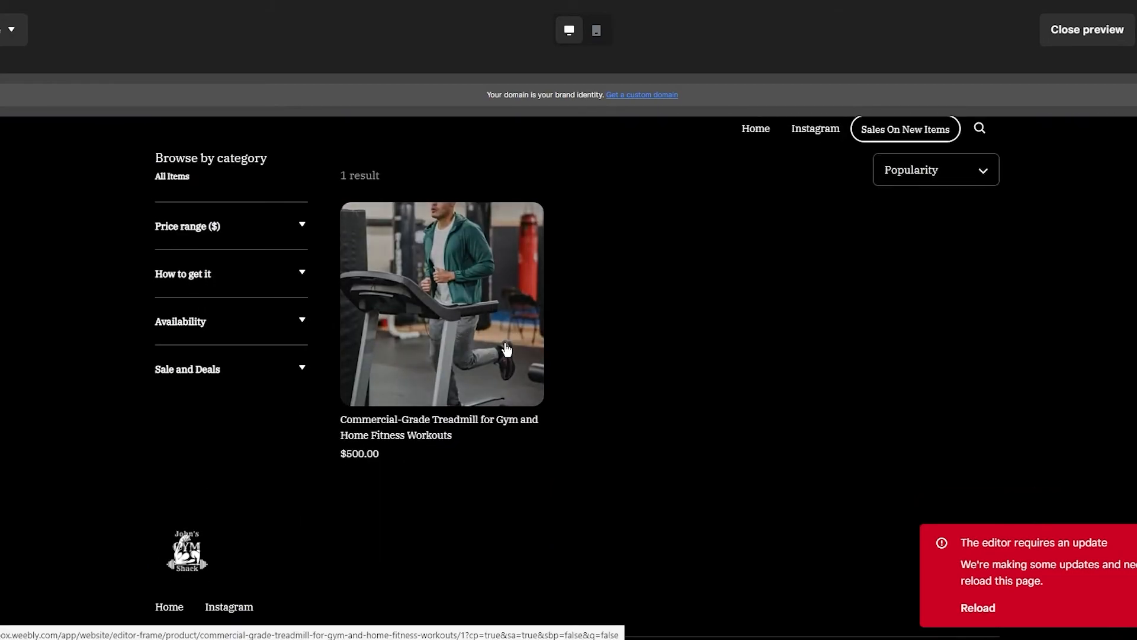
# Open the treadmill product page and raise its quantity by two
pyautogui.click(505, 347)
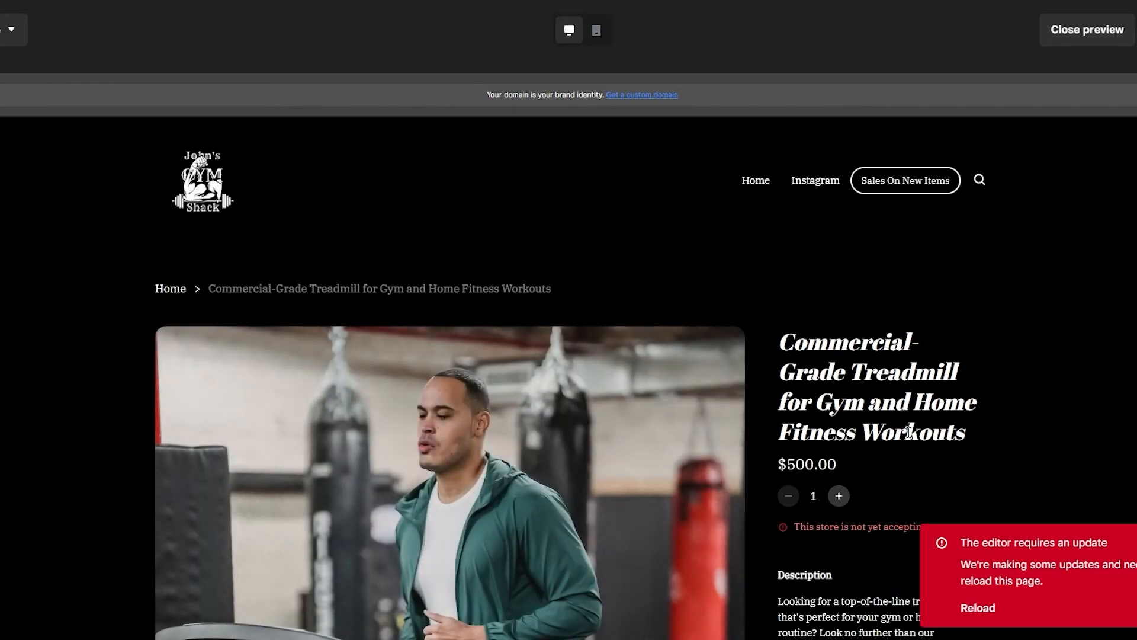
pyautogui.scroll(-3, 906, 432)
pyautogui.click(841, 277)
pyautogui.click(841, 277)
pyautogui.click(841, 277)
pyautogui.click(841, 278)
pyautogui.scroll(-6, 858, 439)
pyautogui.scroll(-5, 858, 435)
pyautogui.scroll(15, 858, 435)
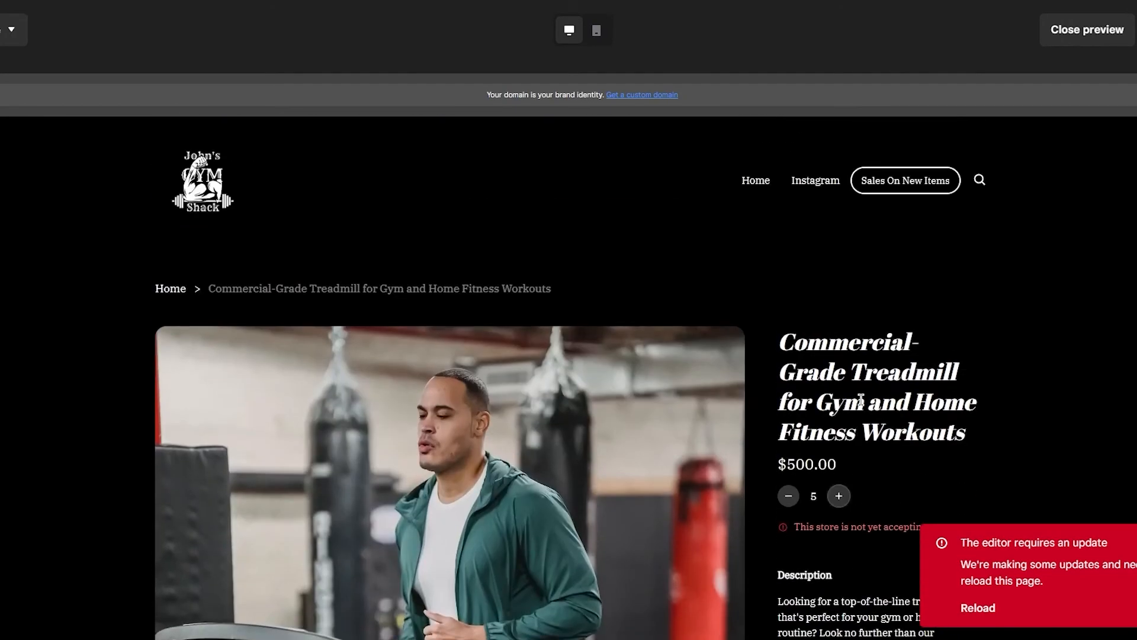
# Visit the Sales On New Items and Instagram pages, then return home
pyautogui.click(909, 196)
pyautogui.scroll(-3, 646, 392)
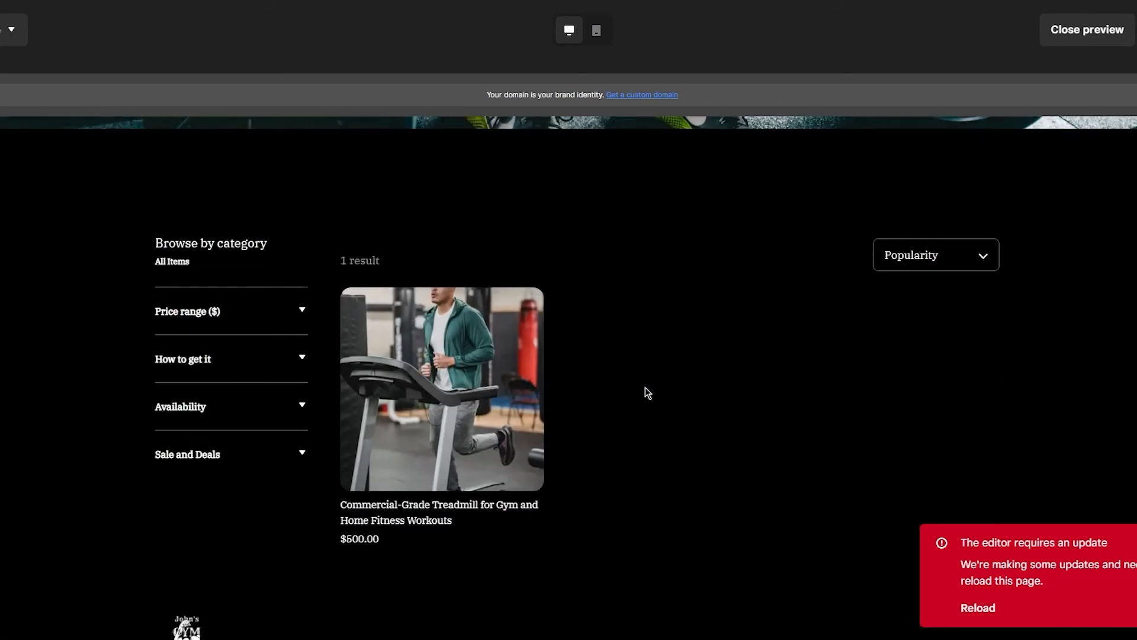
pyautogui.scroll(3, 647, 392)
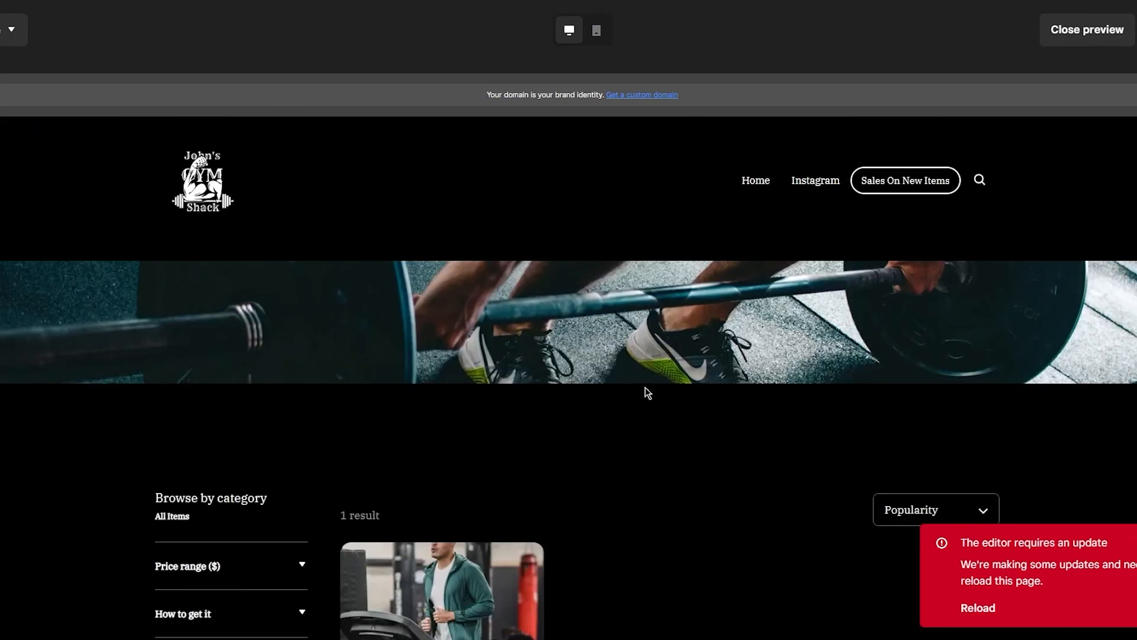
pyautogui.click(811, 186)
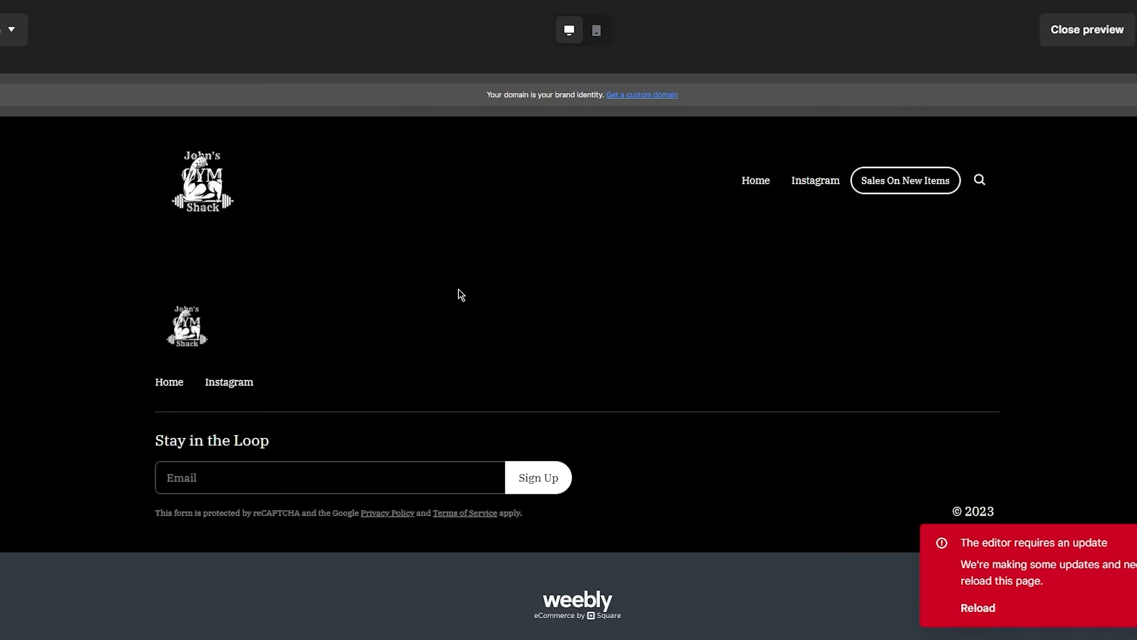
pyautogui.scroll(-1, 458, 290)
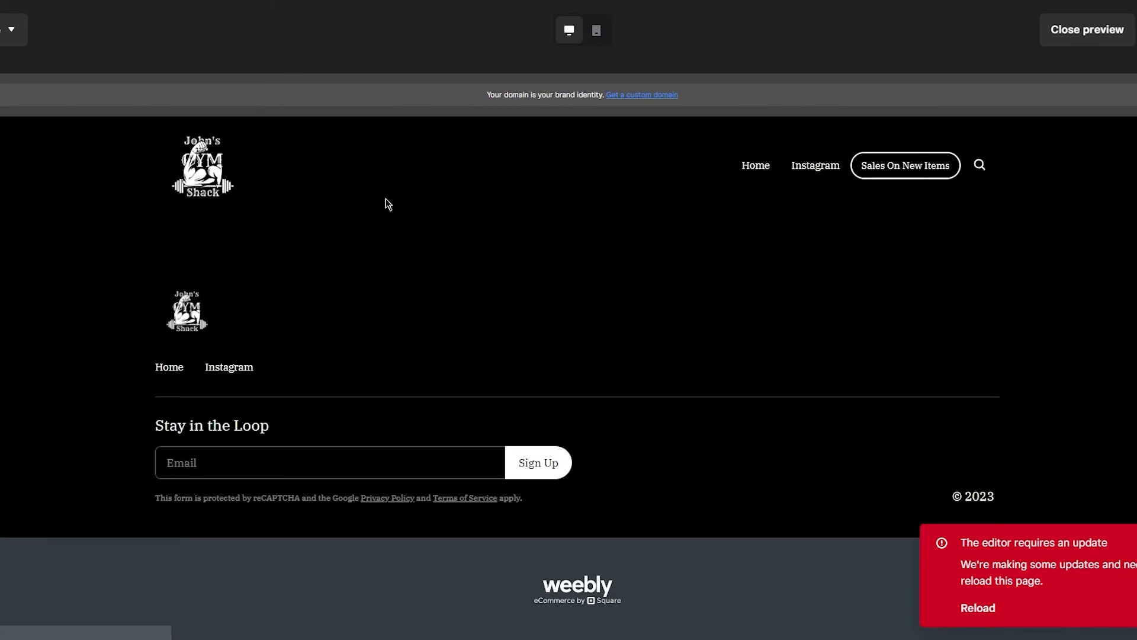
pyautogui.scroll(1, 385, 199)
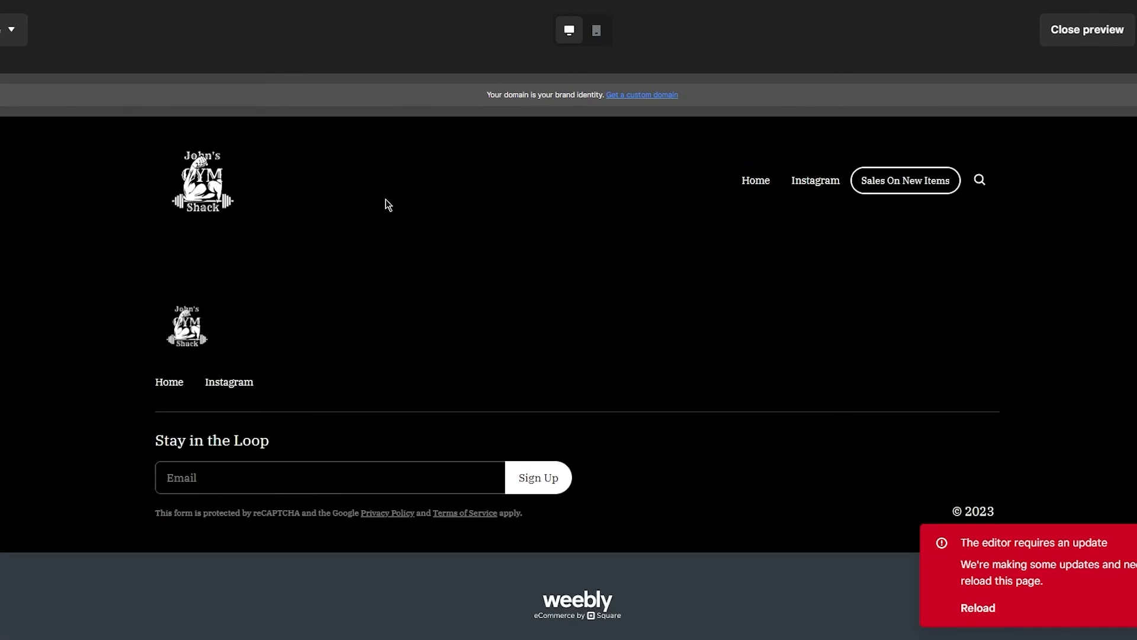
pyautogui.click(214, 183)
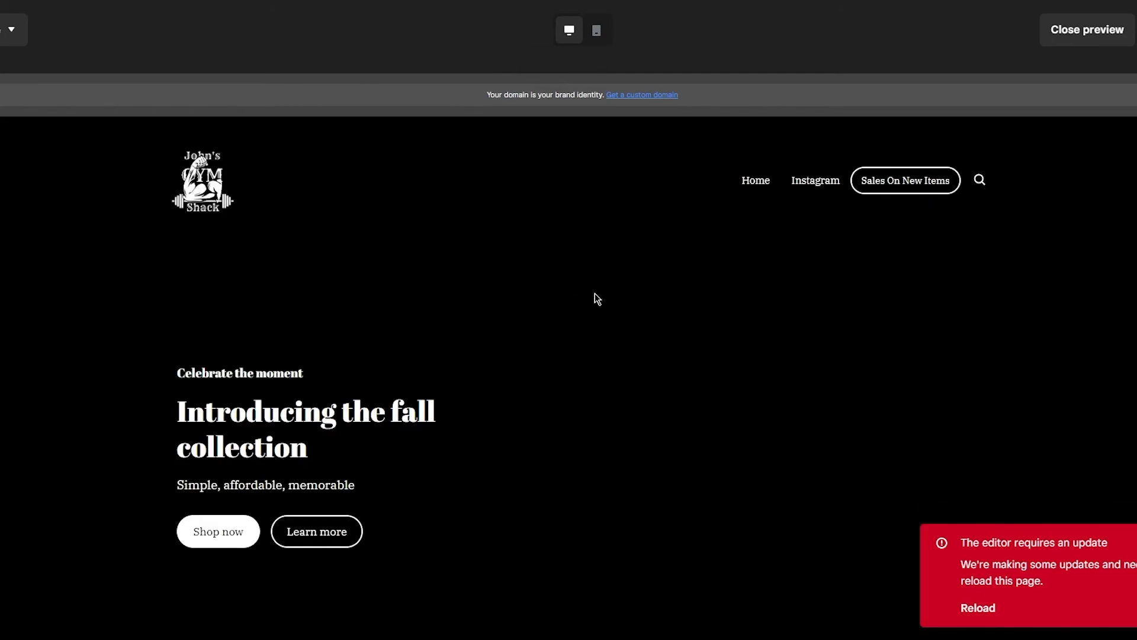
# Switch the preview to phone size, then go to Shop and the treadmill product page
pyautogui.click(596, 43)
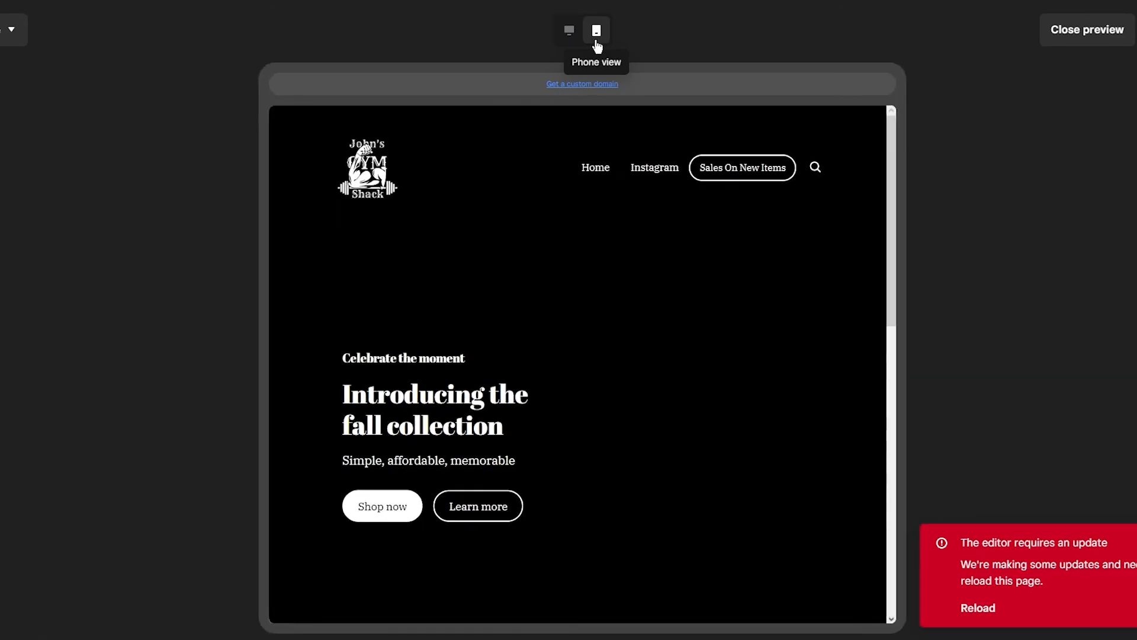
pyautogui.scroll(-6, 595, 354)
pyautogui.scroll(6, 595, 354)
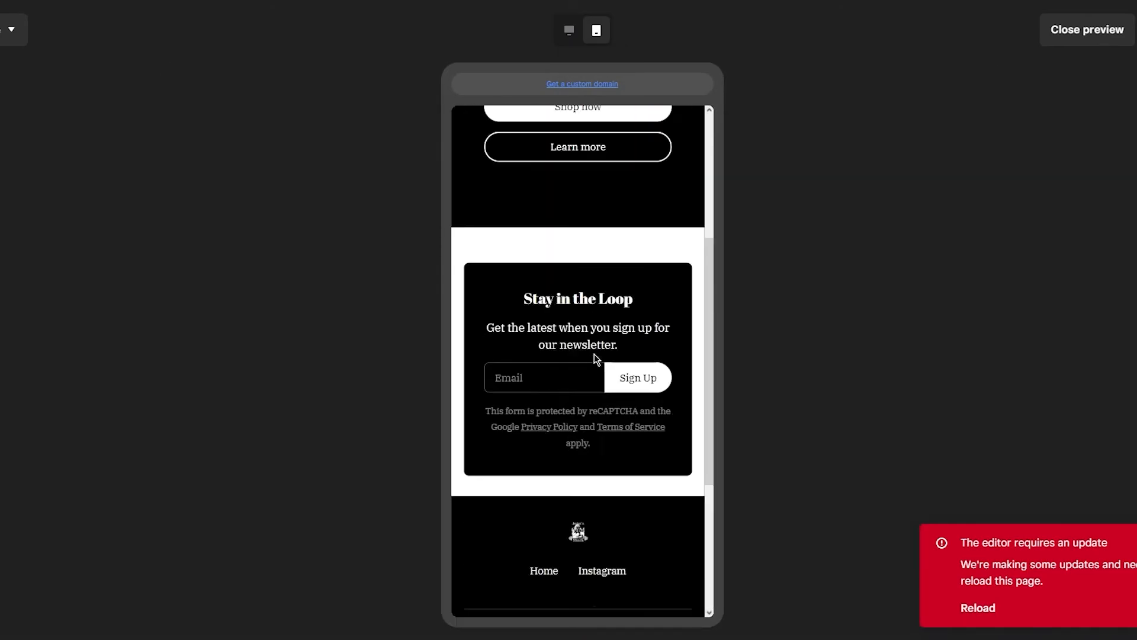
pyautogui.click(562, 363)
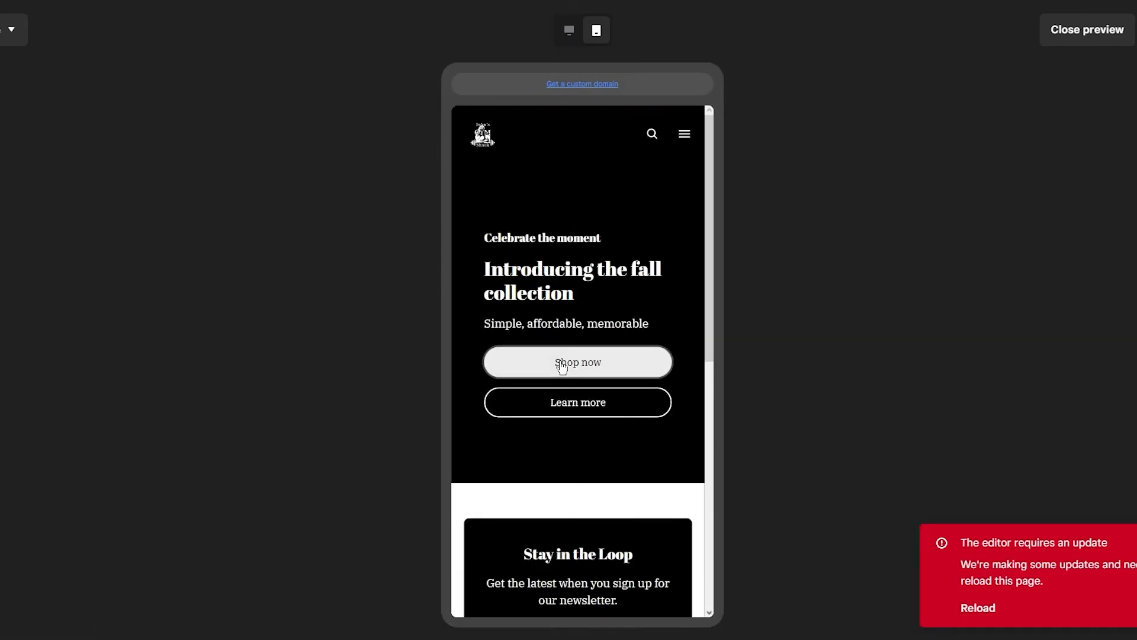
pyautogui.scroll(-2, 562, 367)
pyautogui.click(562, 367)
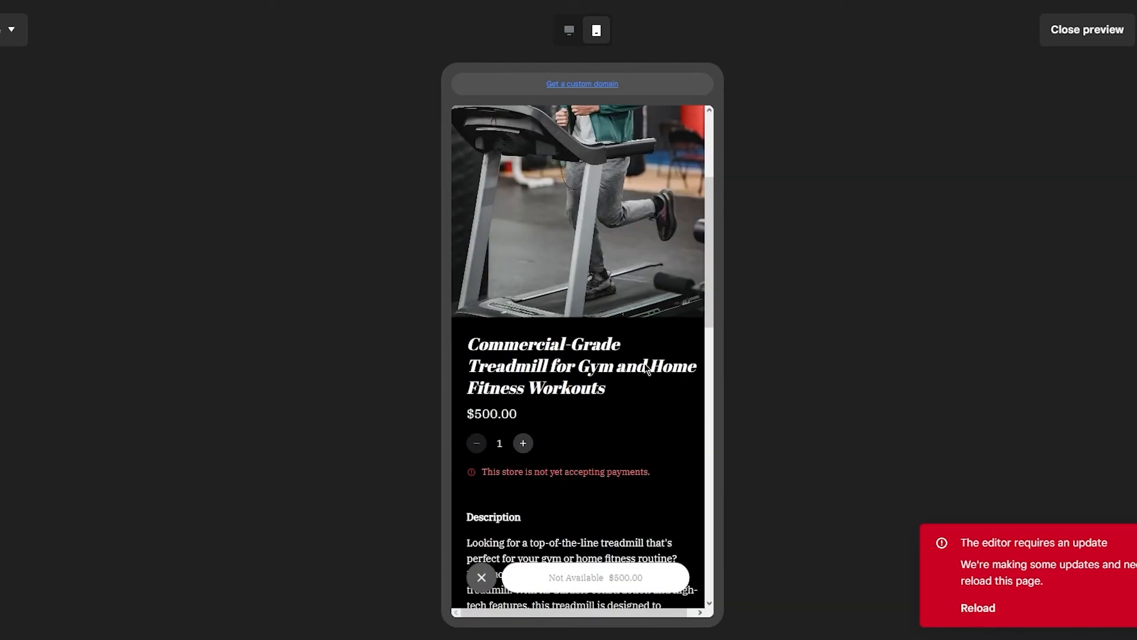
pyautogui.scroll(-15, 660, 385)
pyautogui.scroll(15, 630, 344)
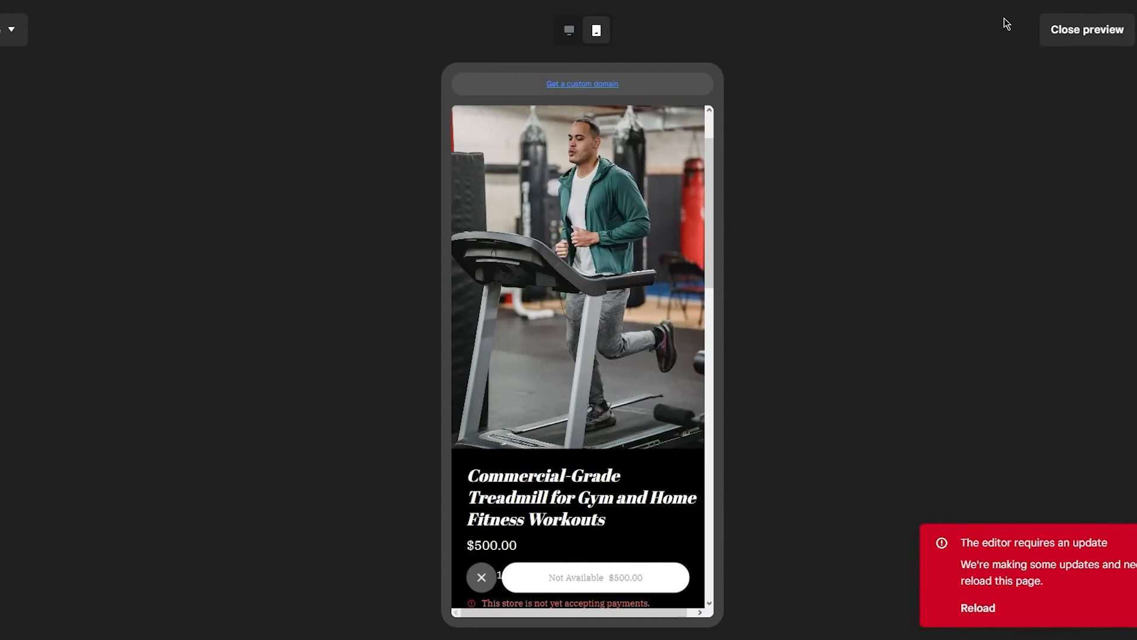
# Publish the site and open johns-gym-shack.weeblysite.com in a new tab
pyautogui.click(1091, 33)
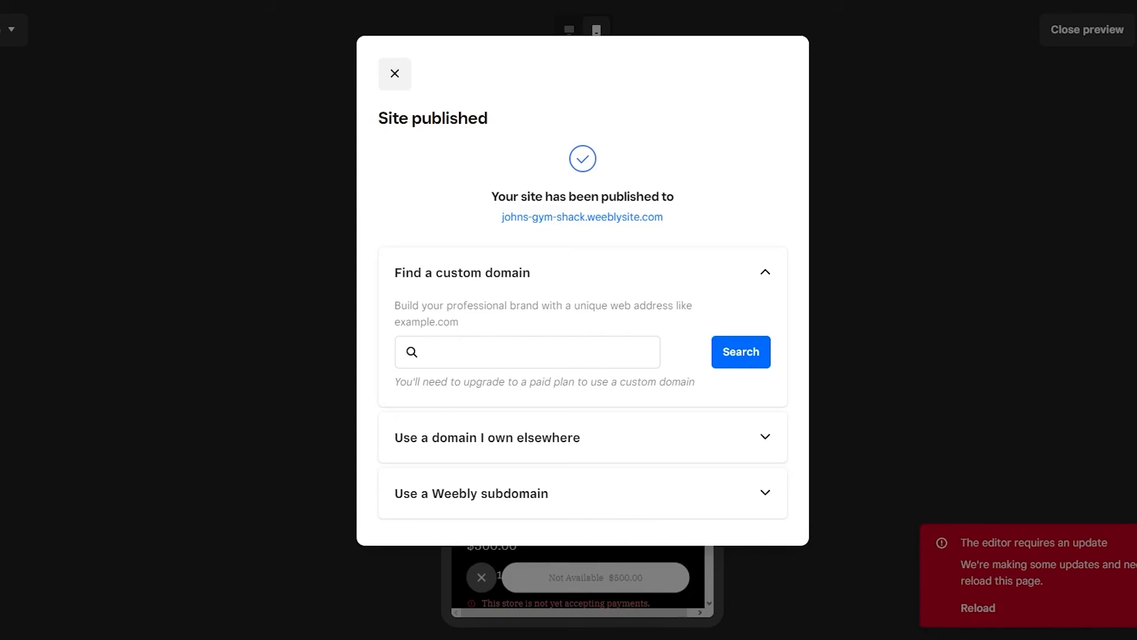
pyautogui.rightClick(632, 218)
pyautogui.click(691, 231)
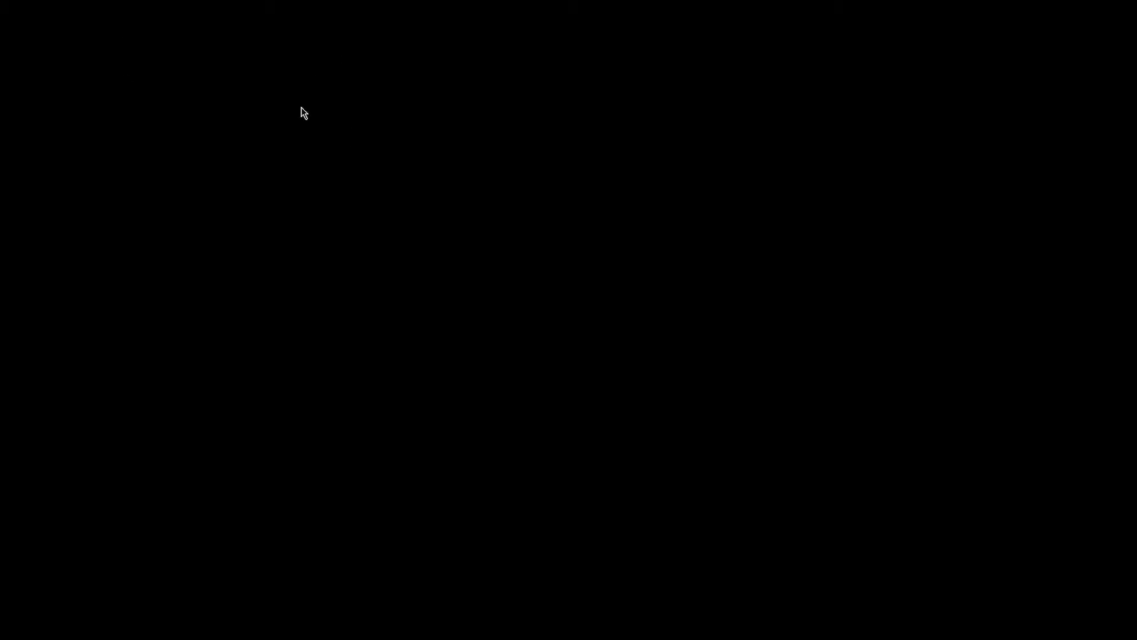
# Scroll the live home page, then go to Shop now and scroll the shop page
pyautogui.scroll(-9, 699, 287)
pyautogui.scroll(9, 701, 289)
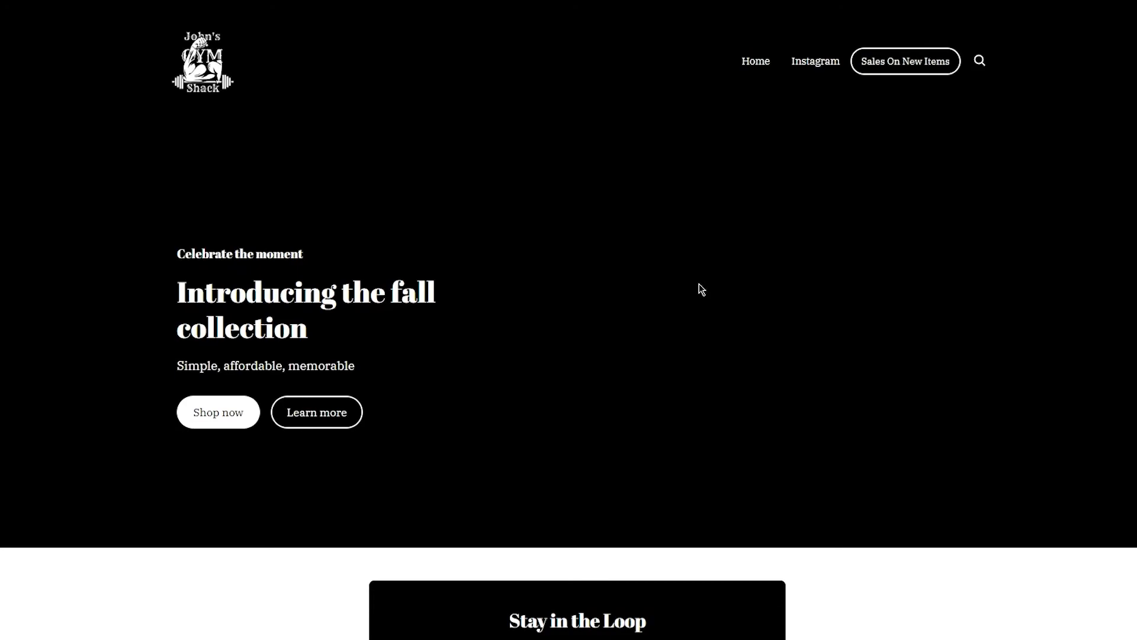
pyautogui.scroll(-9, 701, 289)
pyautogui.scroll(9, 701, 288)
pyautogui.click(228, 420)
pyautogui.scroll(-2, 527, 254)
pyautogui.scroll(-7, 527, 255)
pyautogui.scroll(6, 528, 254)
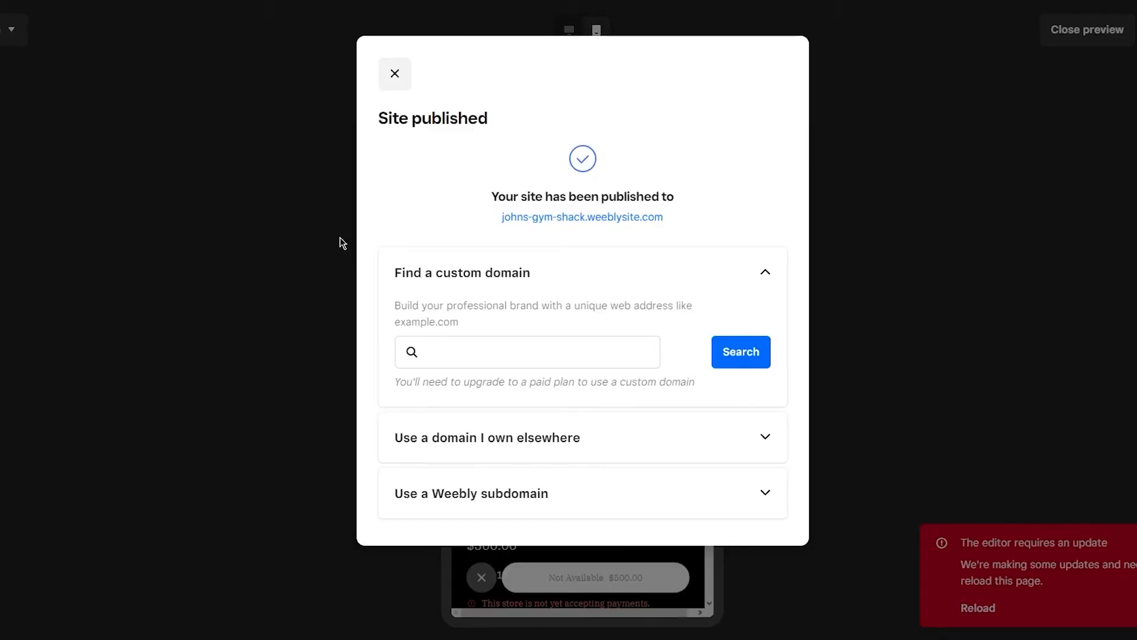
# Dismiss the Site published notice, close the preview, and exit the editor to the dashboard
pyautogui.click(394, 73)
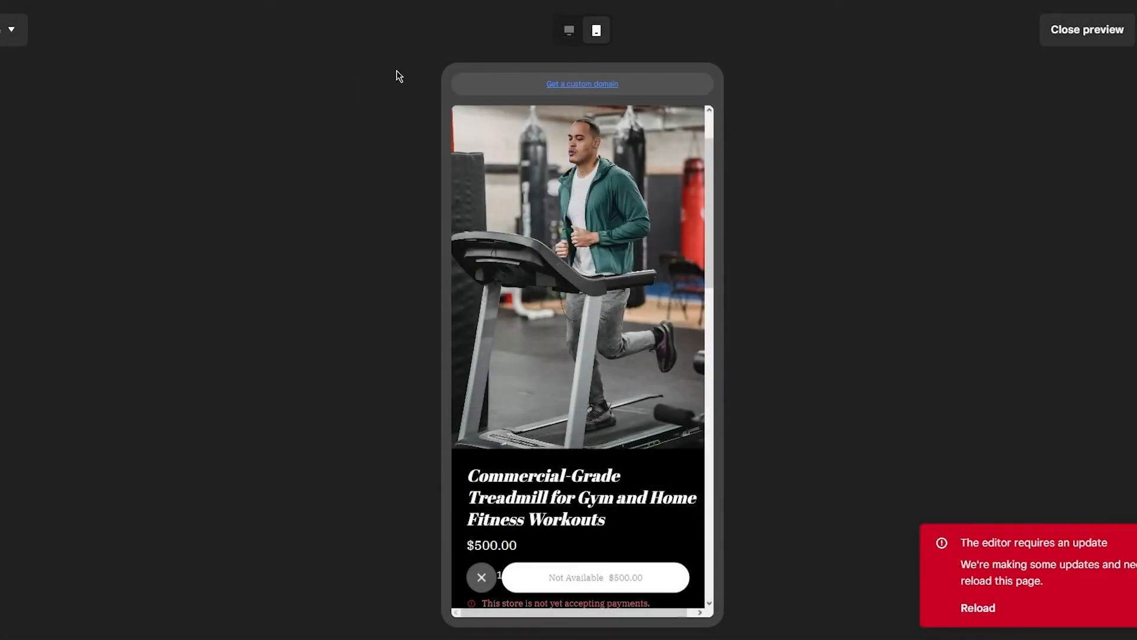
pyautogui.click(1085, 31)
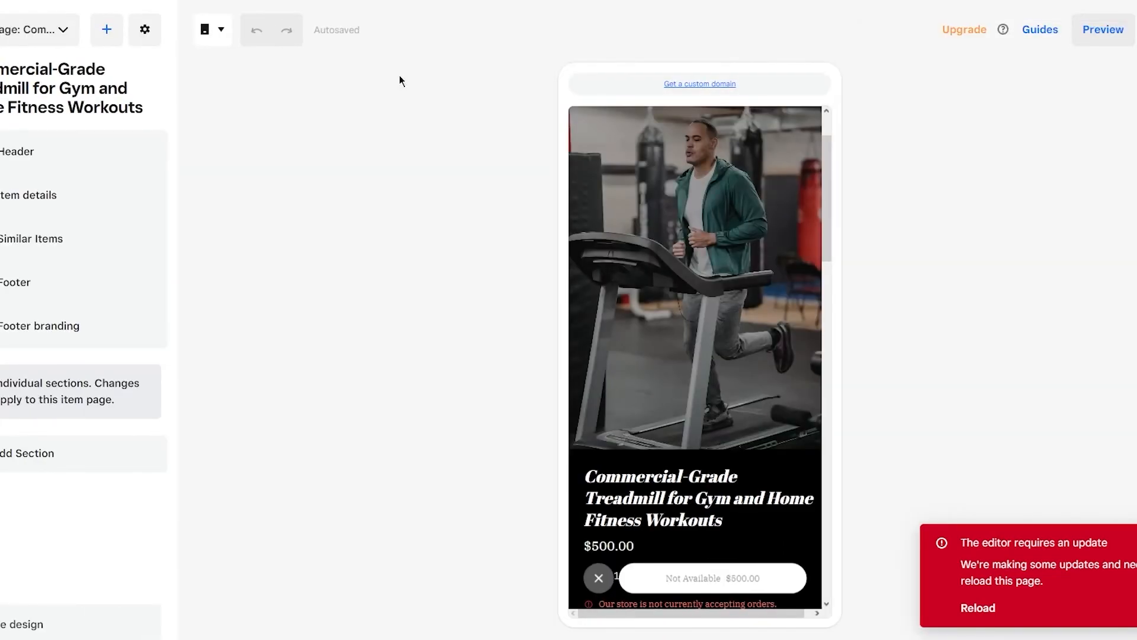
pyautogui.click(19, 31)
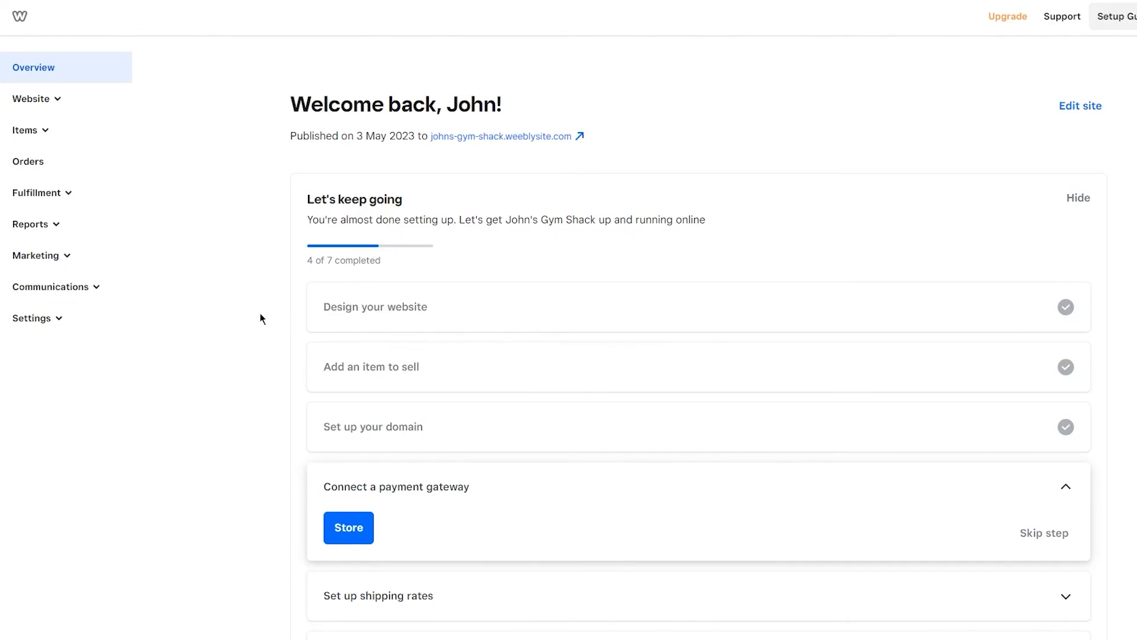
# Expand the 'Collect taxes on your sales' checklist step on the Overview page
pyautogui.scroll(-9, 261, 318)
pyautogui.scroll(8, 571, 211)
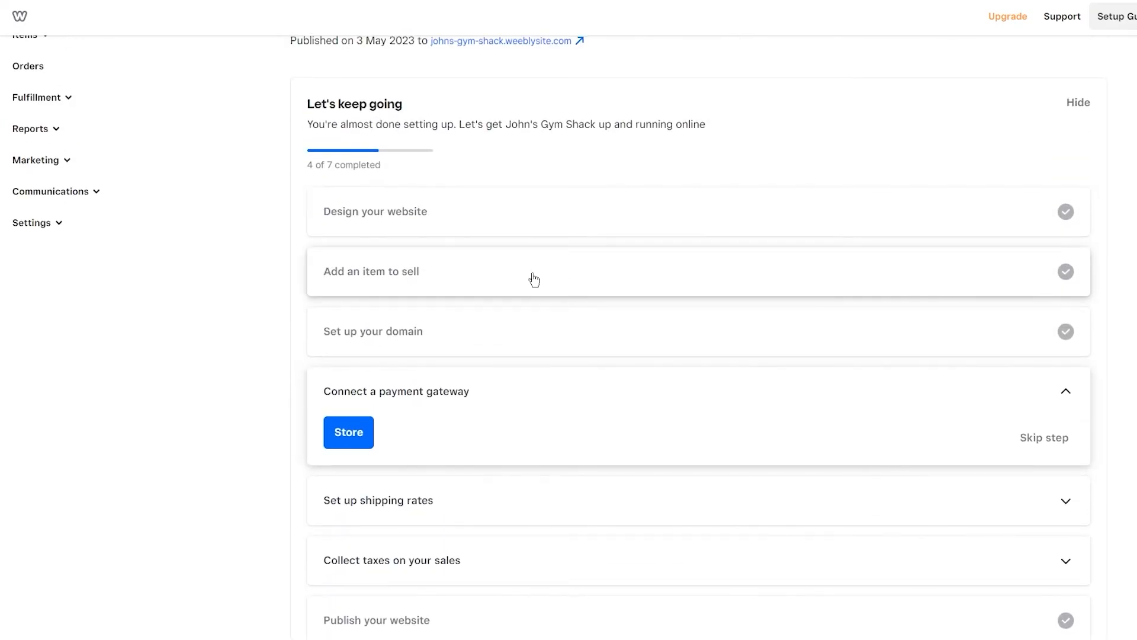
pyautogui.scroll(-2, 574, 478)
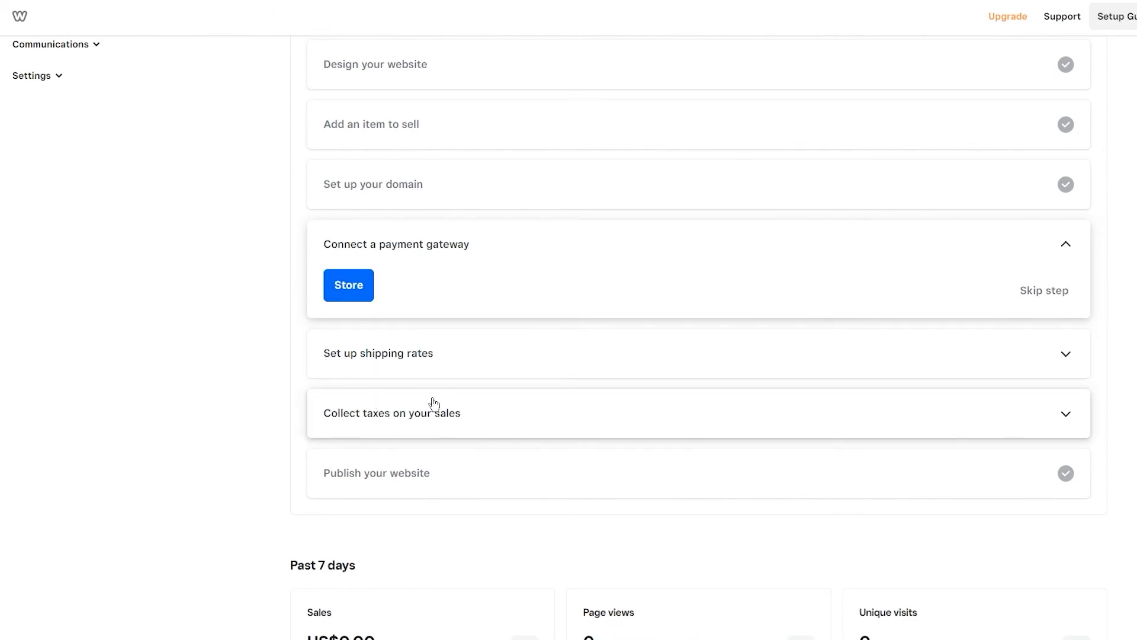
pyautogui.click(1072, 429)
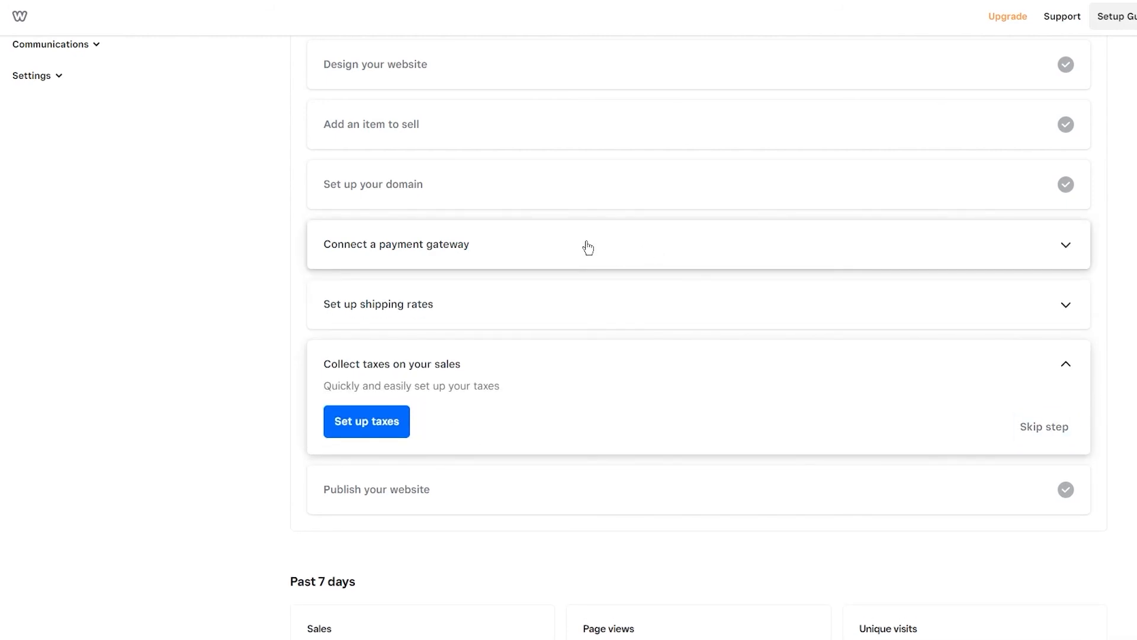
# Expand the Website section in the dashboard sidebar
pyautogui.scroll(3, 208, 223)
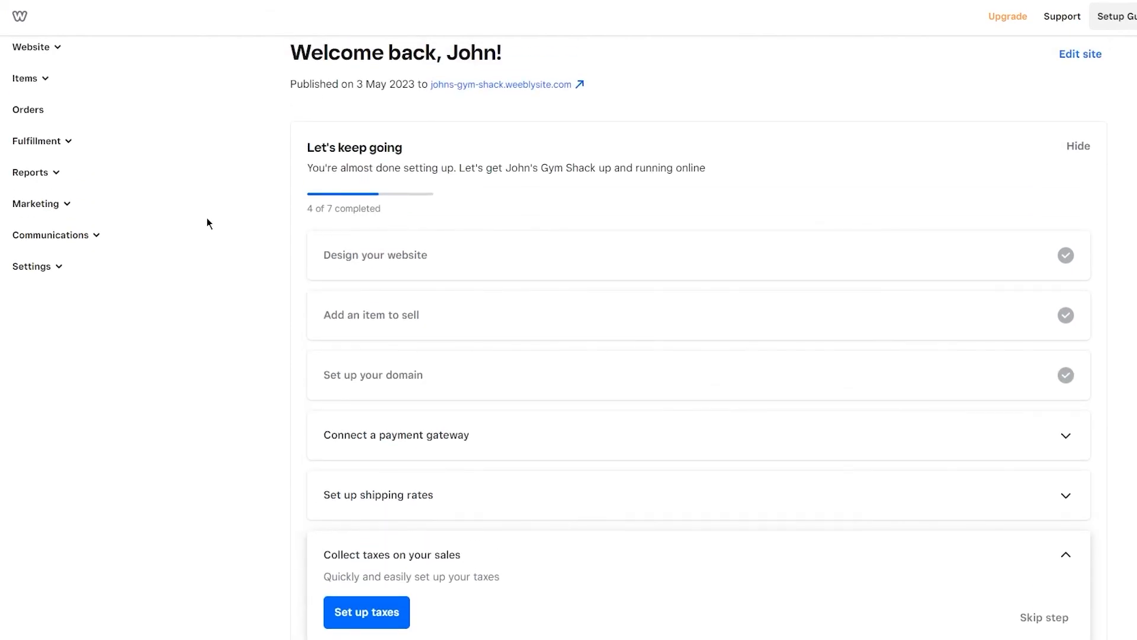
pyautogui.scroll(1, 207, 223)
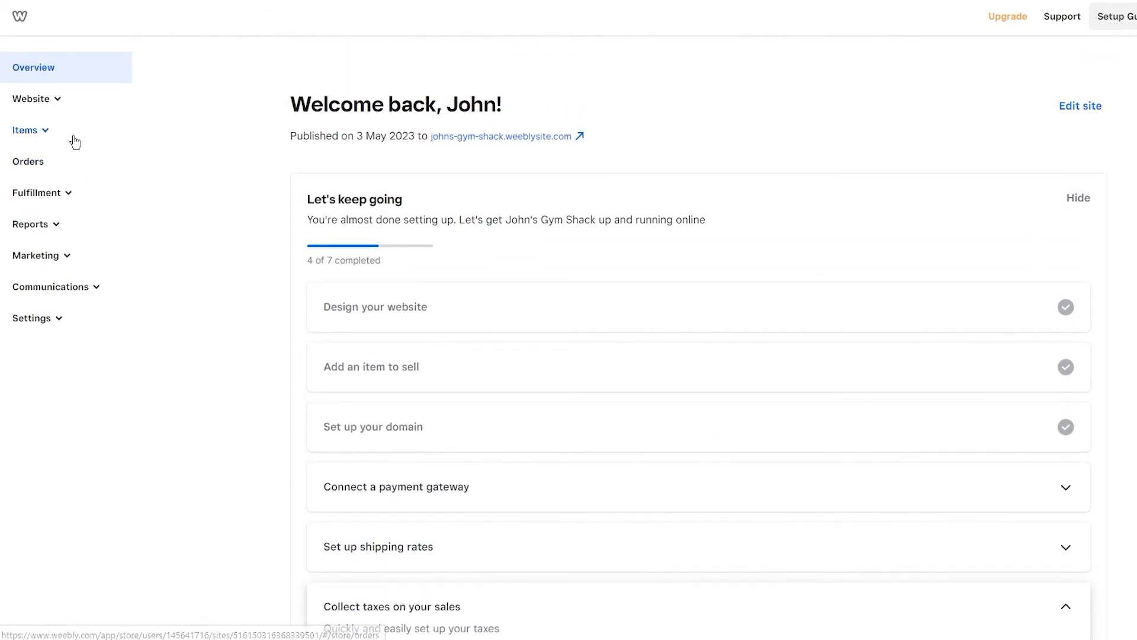
pyautogui.click(52, 105)
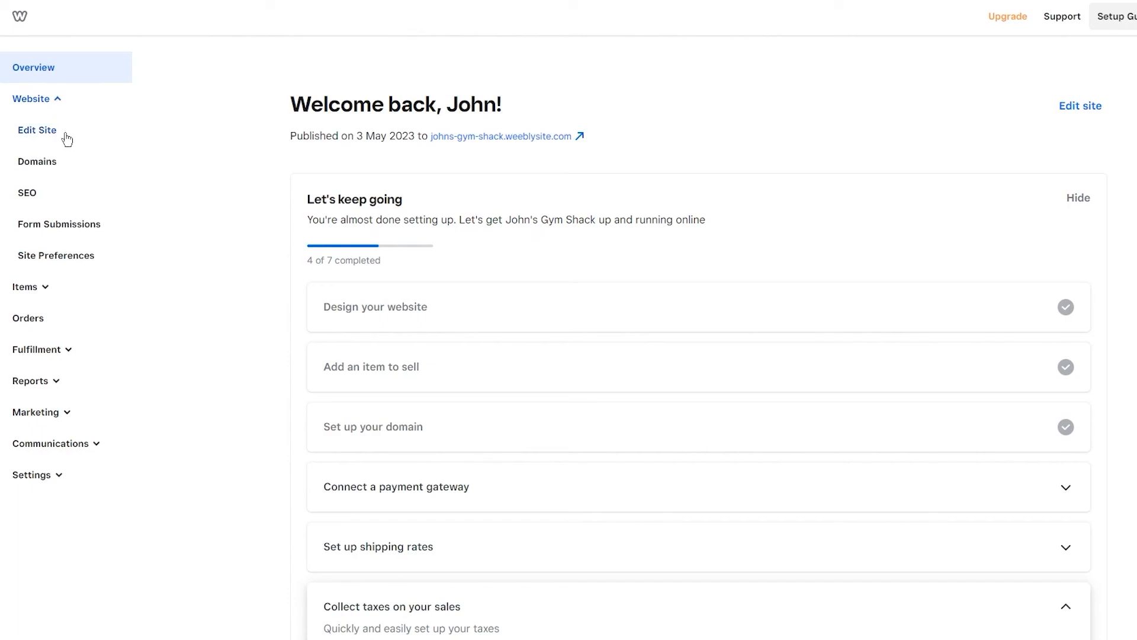
# Check that SEO settings show the site visible to search engines, then list the pages under Items
pyautogui.click(28, 201)
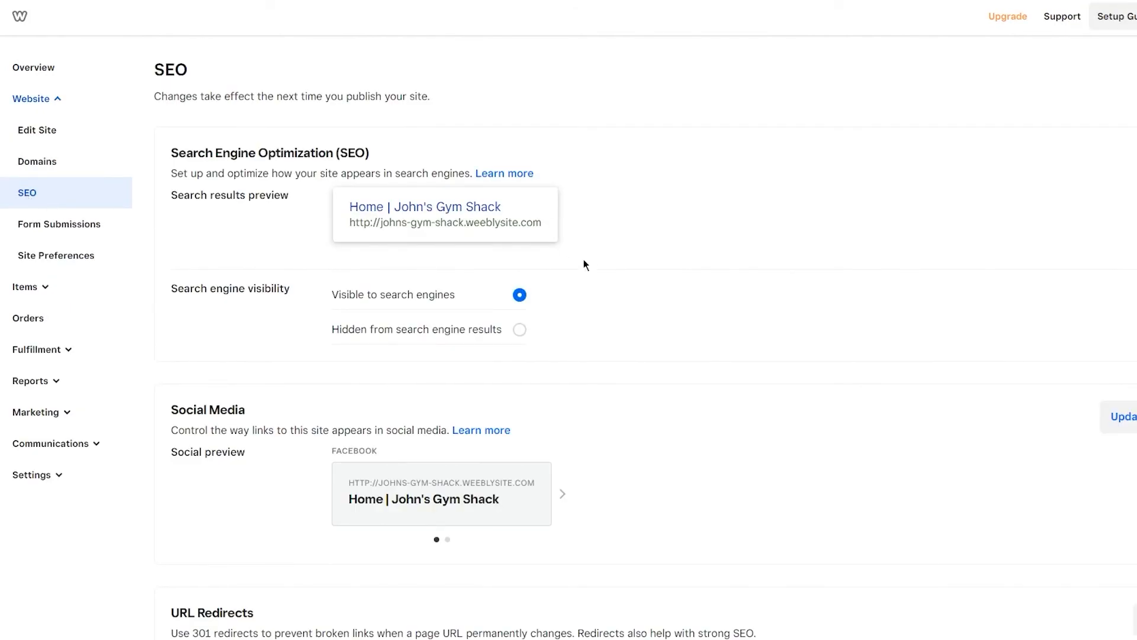
pyautogui.scroll(-2, 642, 305)
pyautogui.scroll(2, 642, 306)
pyautogui.scroll(-2, 398, 170)
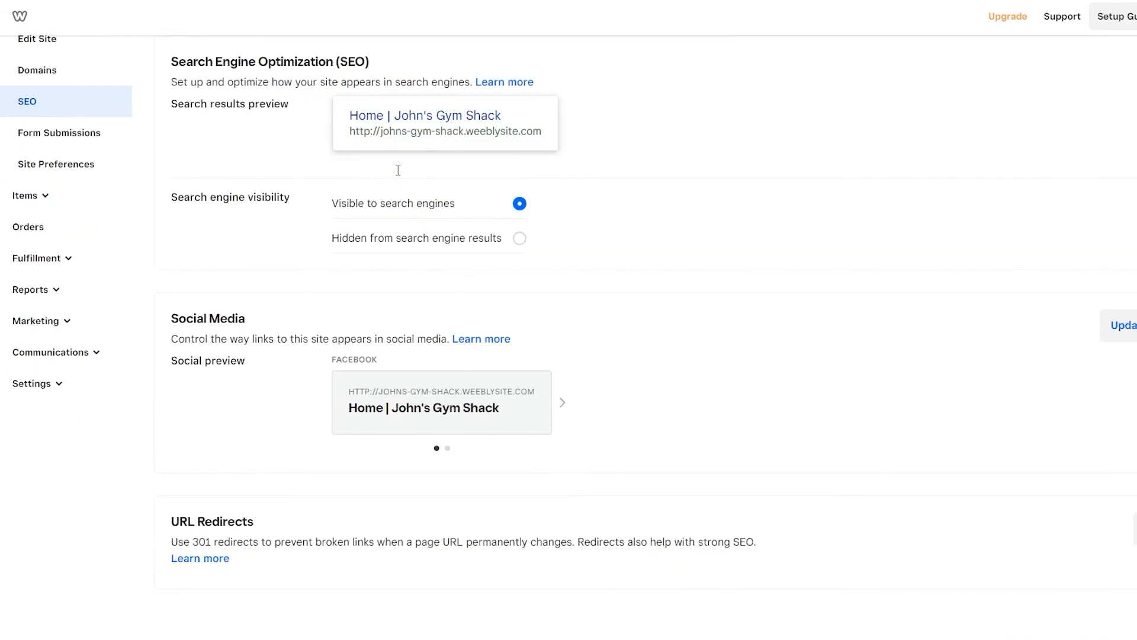
pyautogui.scroll(2, 398, 170)
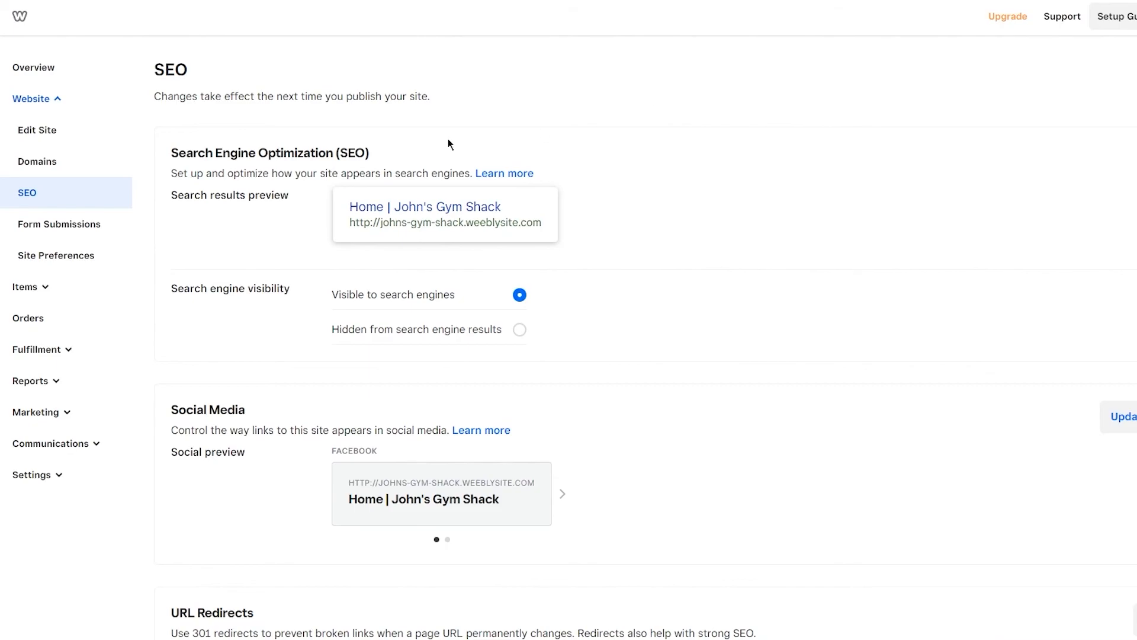
pyautogui.click(51, 293)
pyautogui.scroll(-2, 52, 294)
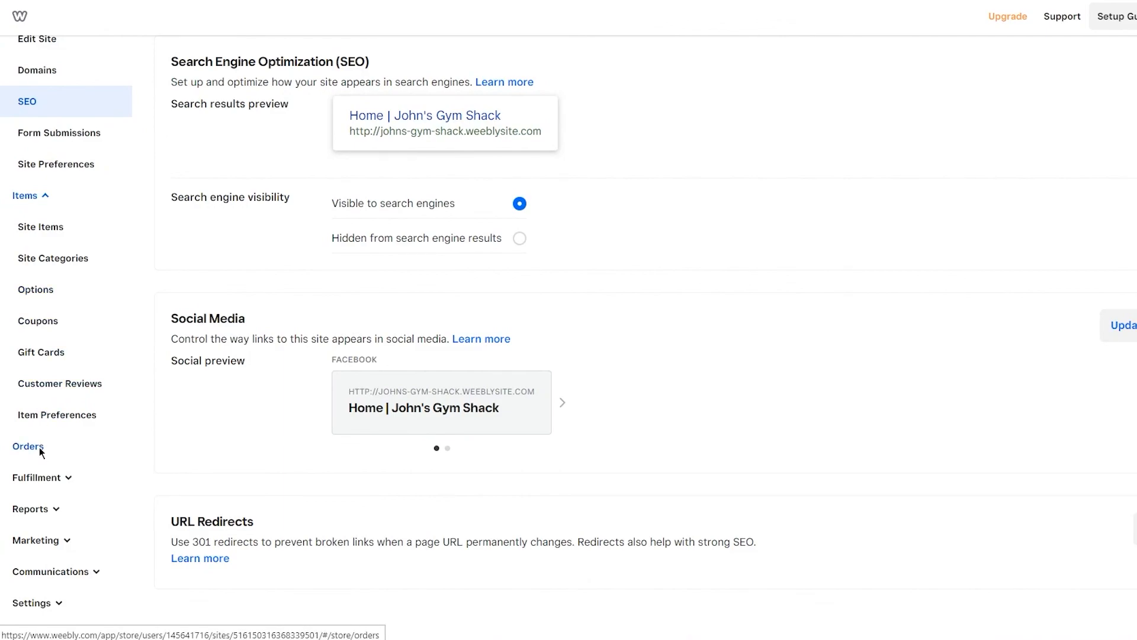
# Confirm the Orders page shows 'No orders found', then list the Fulfillment and Settings pages
pyautogui.click(39, 448)
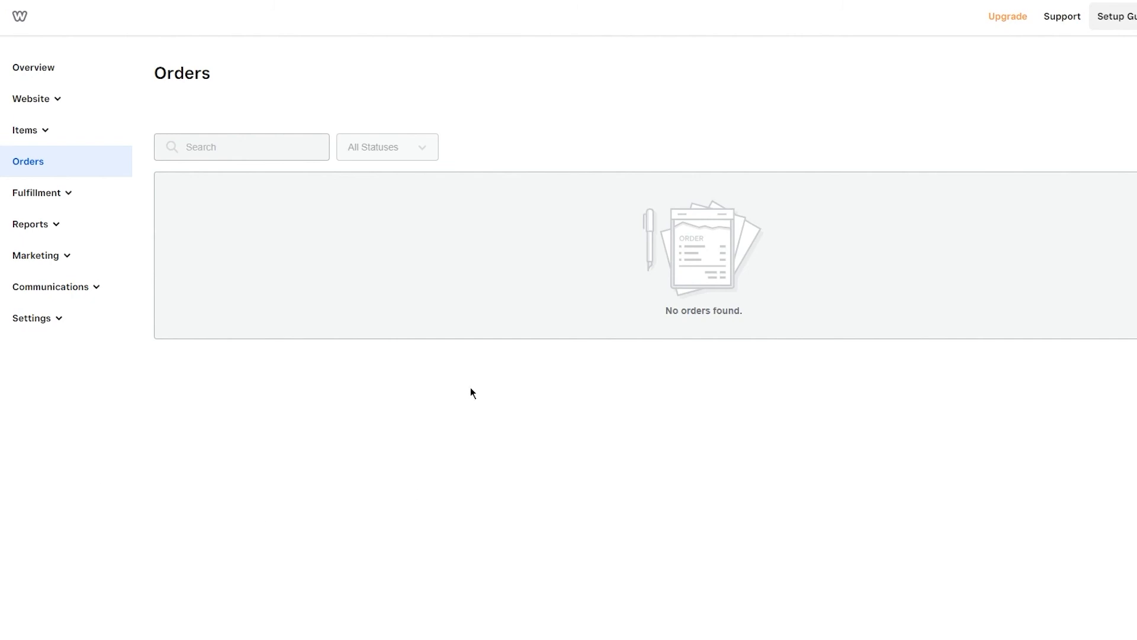
pyautogui.moveTo(644, 321); pyautogui.dragTo(830, 315)
pyautogui.click(584, 359)
pyautogui.click(48, 193)
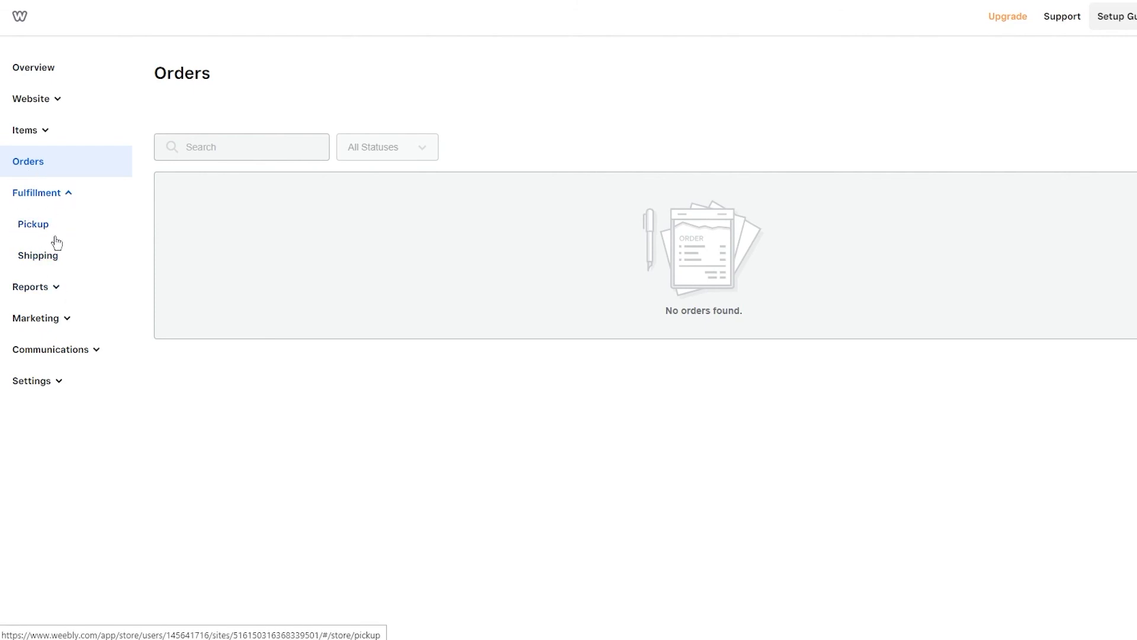
pyautogui.click(40, 386)
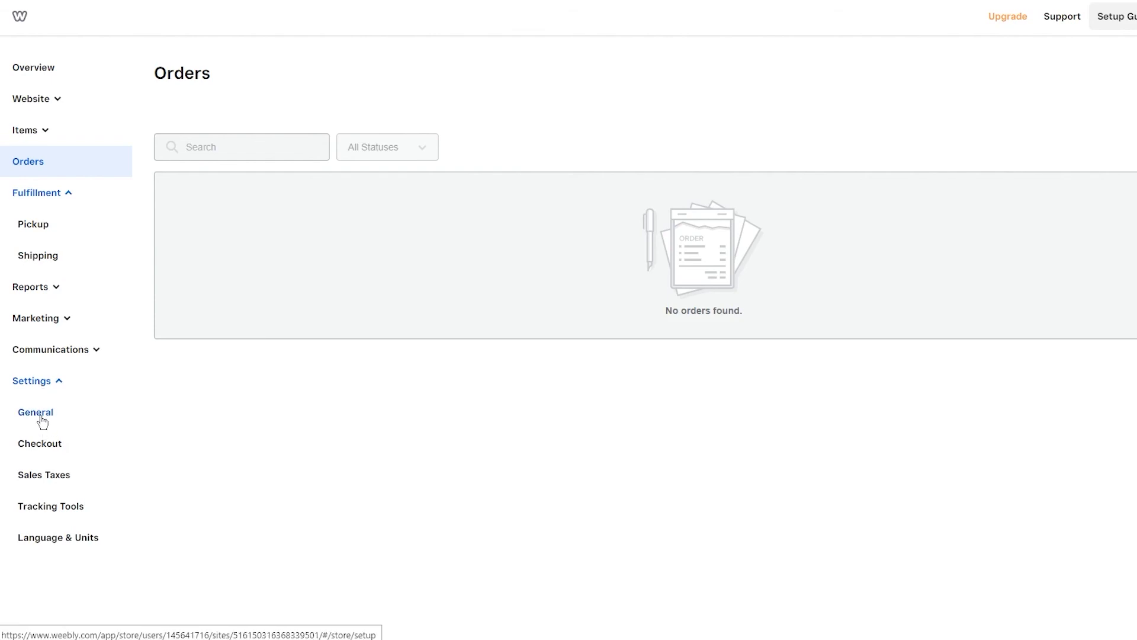
# Look over the General store information, then the Checkout page offering Stripe and PayPal in U.S. Dollars
pyautogui.click(42, 417)
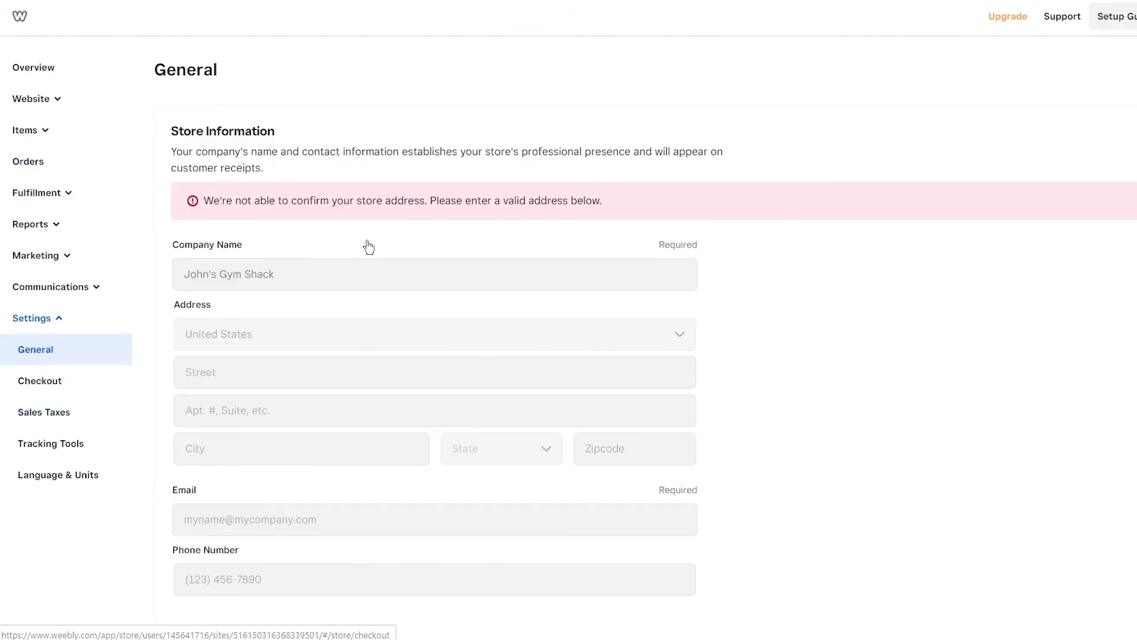
pyautogui.scroll(-1, 477, 260)
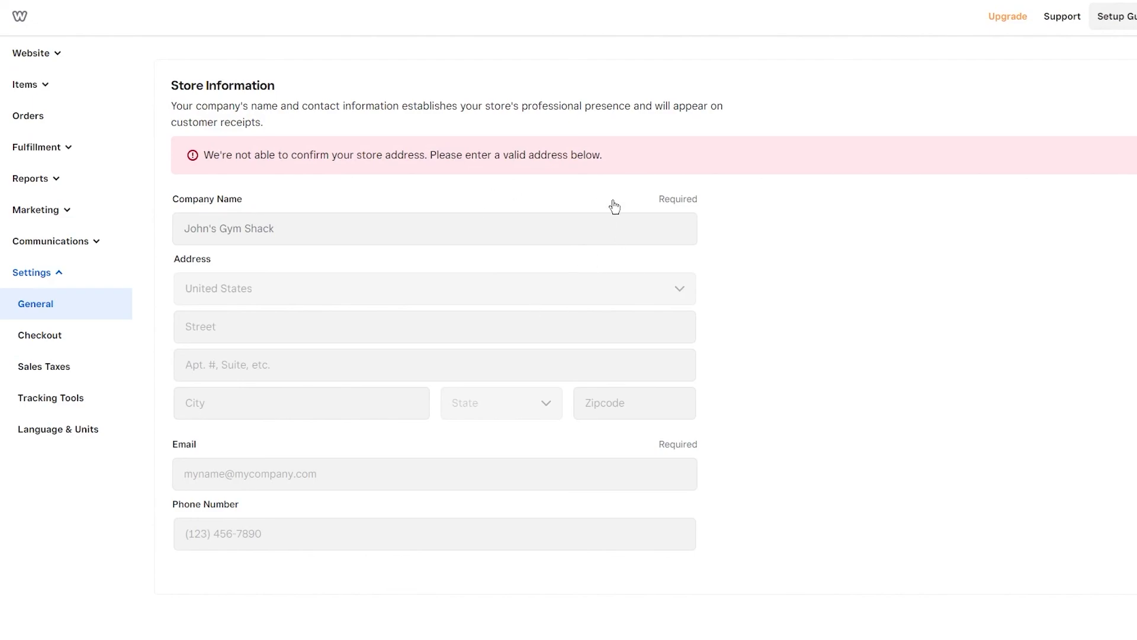
pyautogui.click(39, 344)
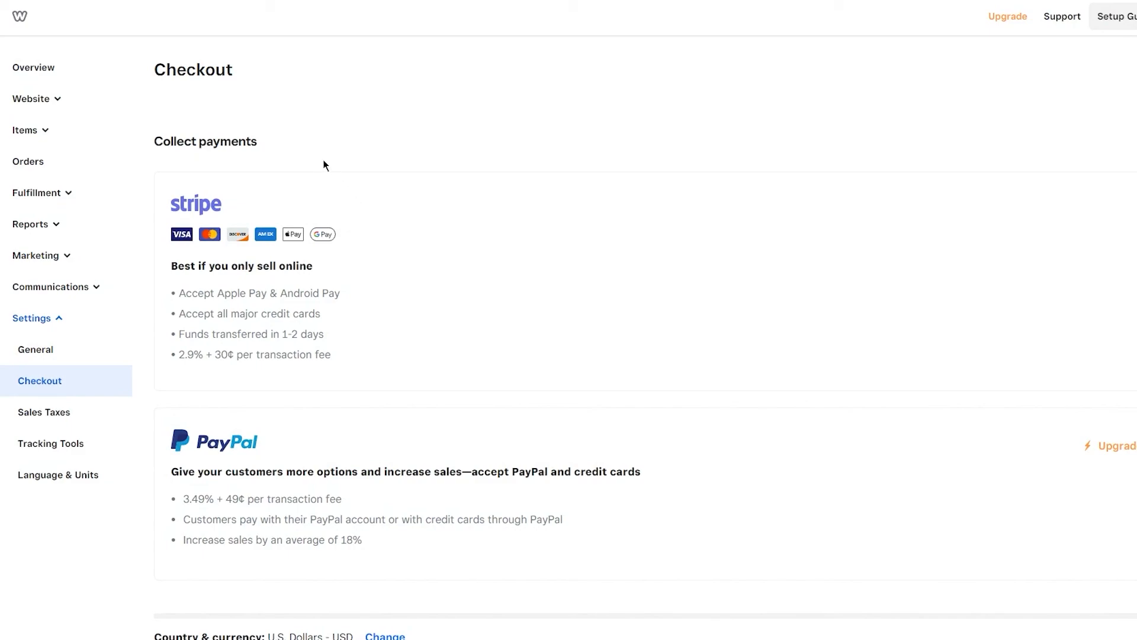
pyautogui.scroll(-1, 324, 161)
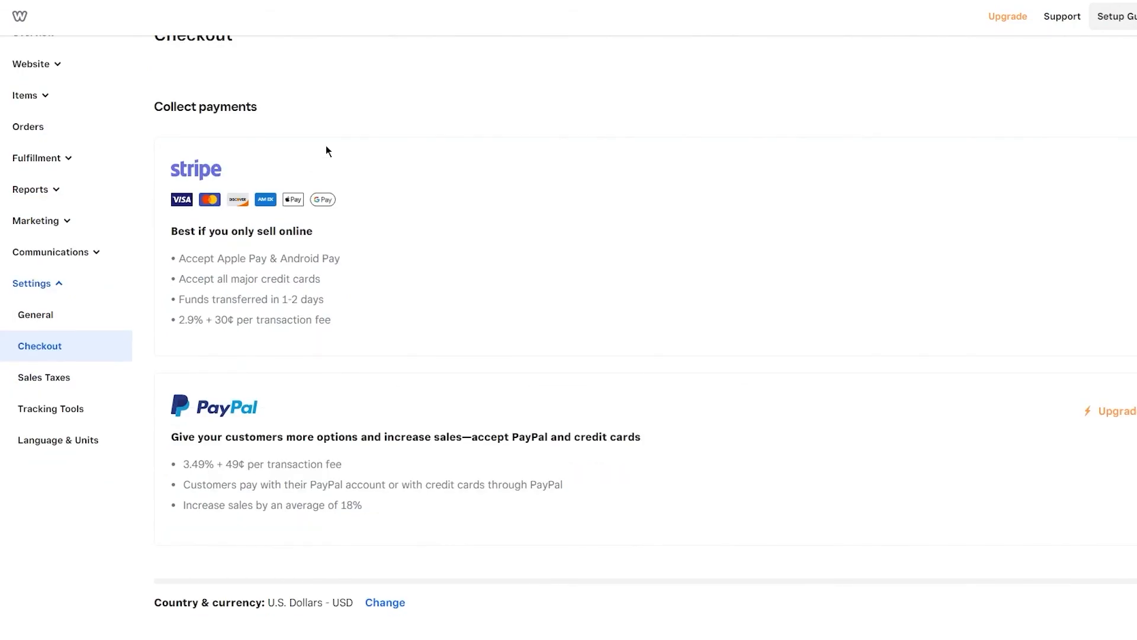
pyautogui.scroll(1, 326, 148)
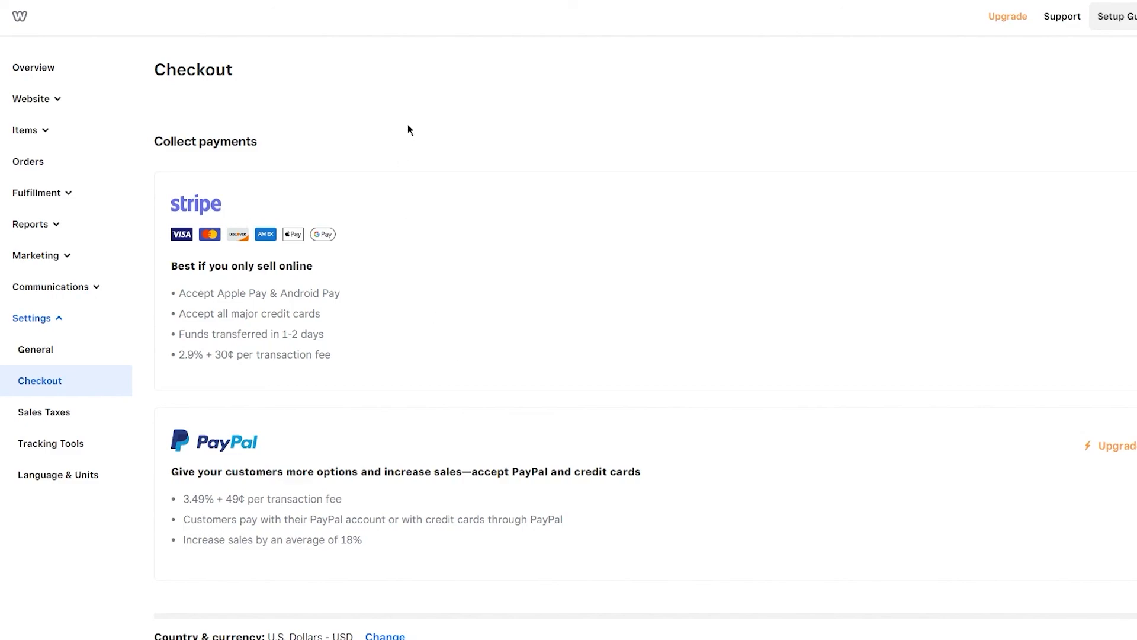
# Inspect the Google Analytics field on the Tracking tools page, then go to Fulfillment > Shipping
pyautogui.click(70, 443)
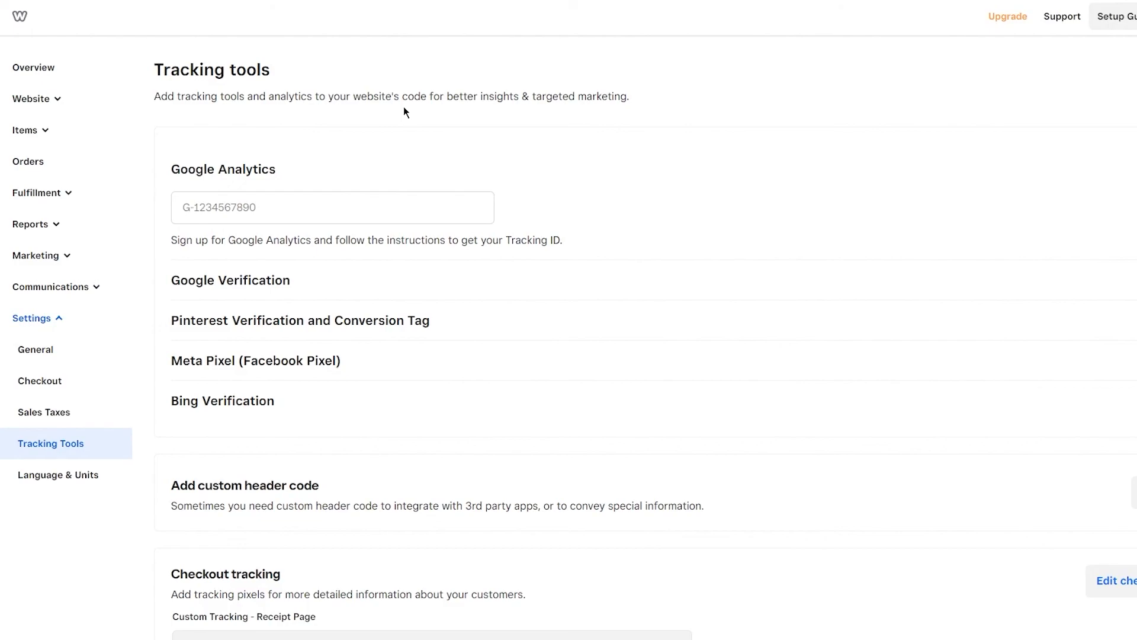
pyautogui.scroll(-2, 405, 111)
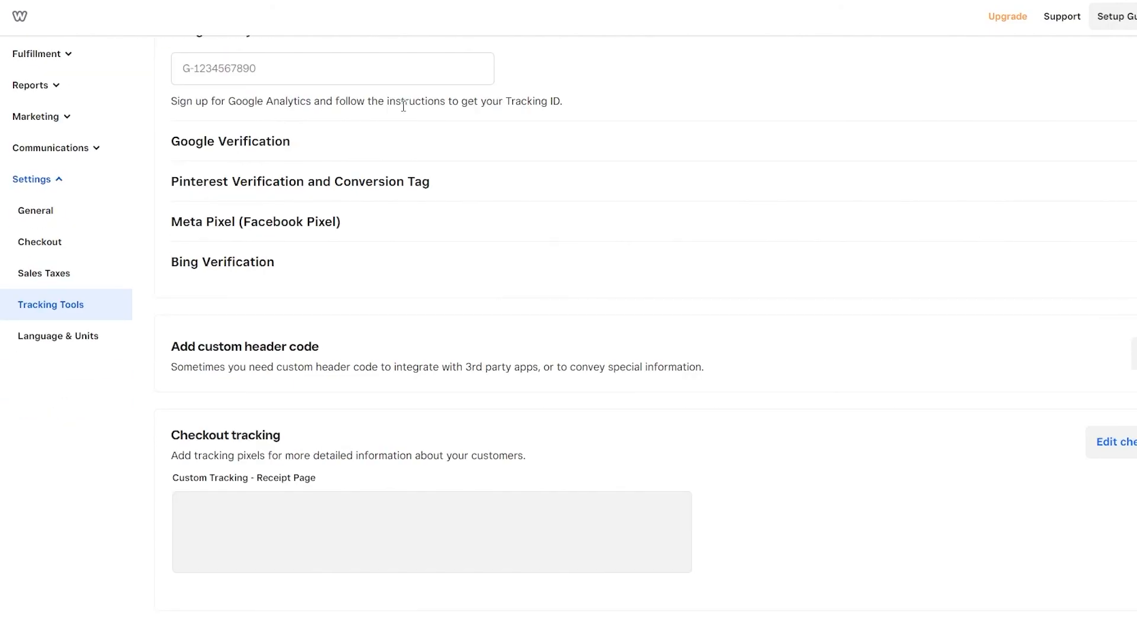
pyautogui.scroll(2, 404, 107)
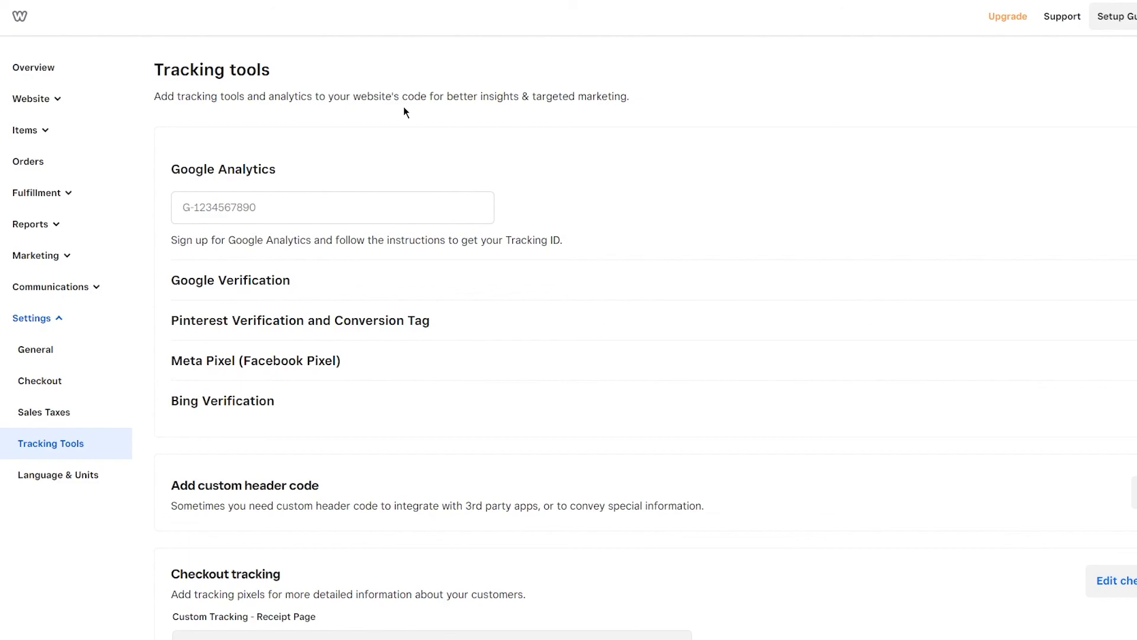
pyautogui.click(376, 193)
pyautogui.click(64, 189)
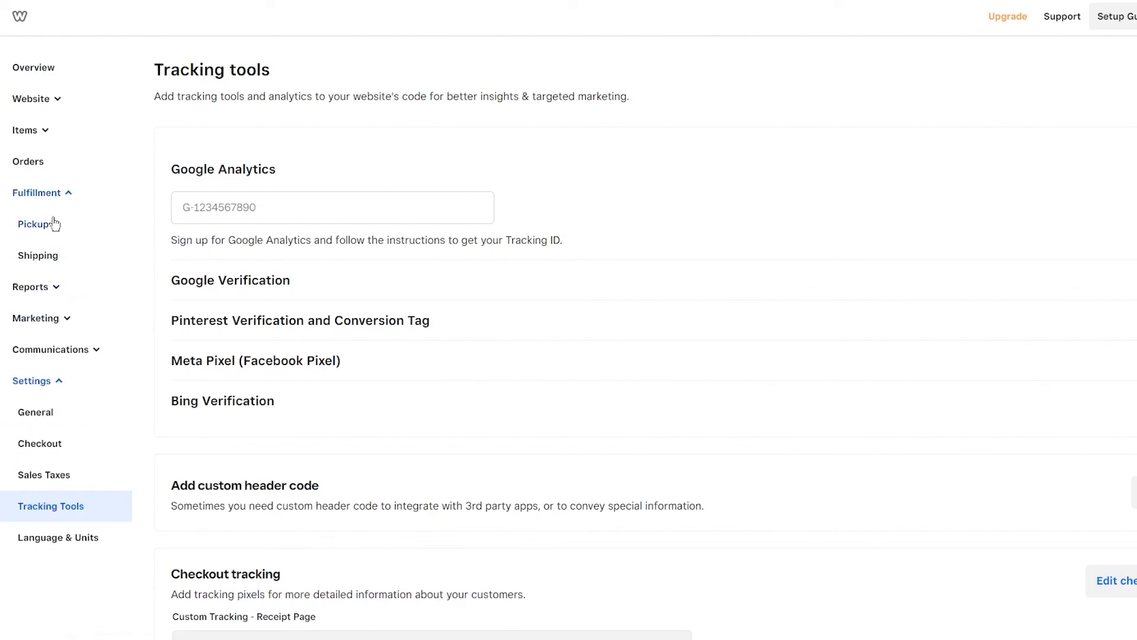
pyautogui.click(49, 258)
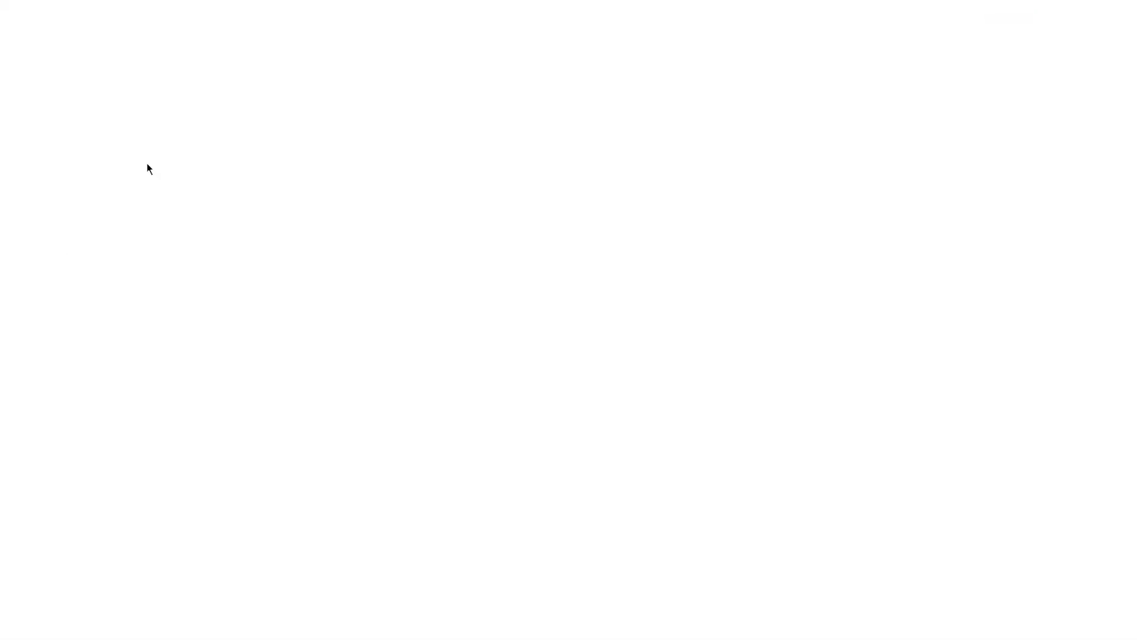